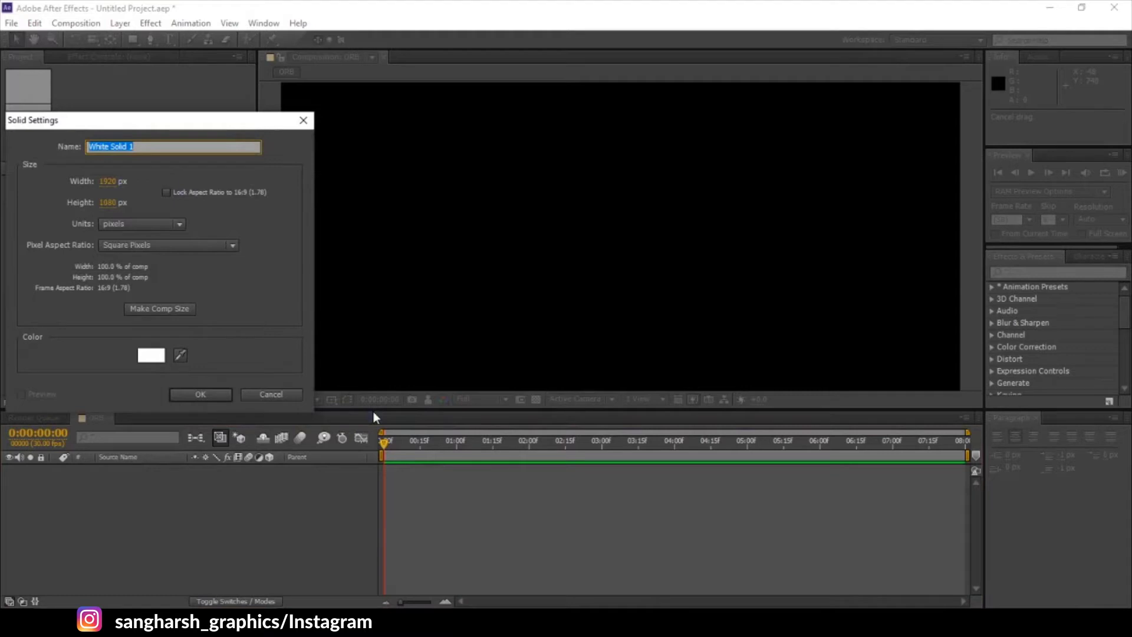
Step: Create a 1920 × 1080 px solid layer named Orb and change its color to black
{"action": "type", "text": "Orb"}
{"action": "key", "text": "Return"}
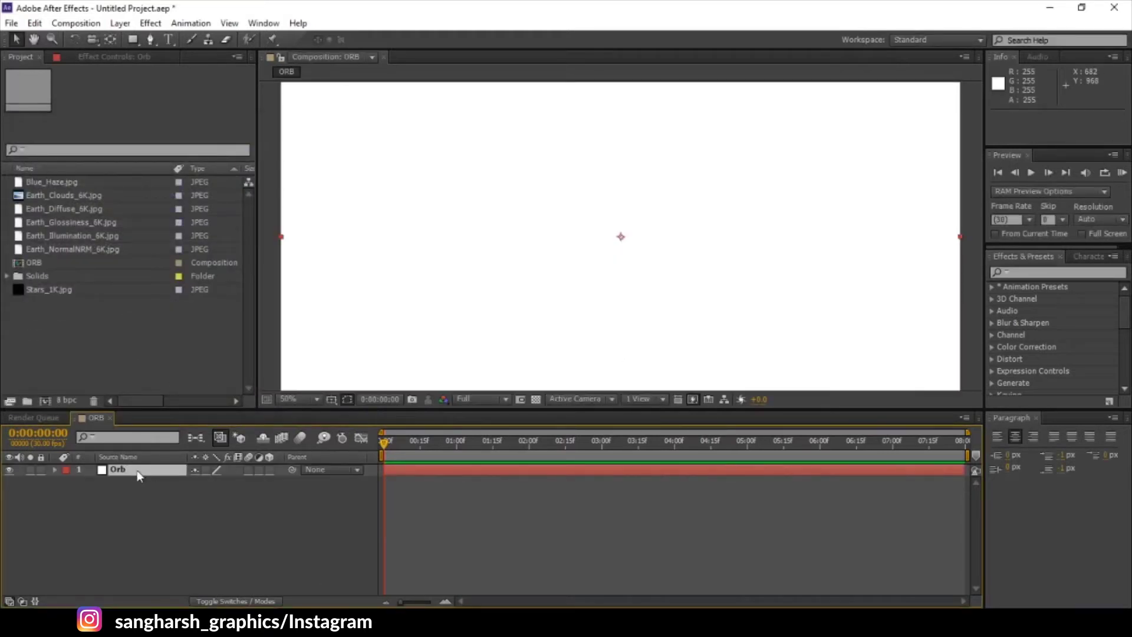
{"action": "left_click", "coordinate": [120, 23]}
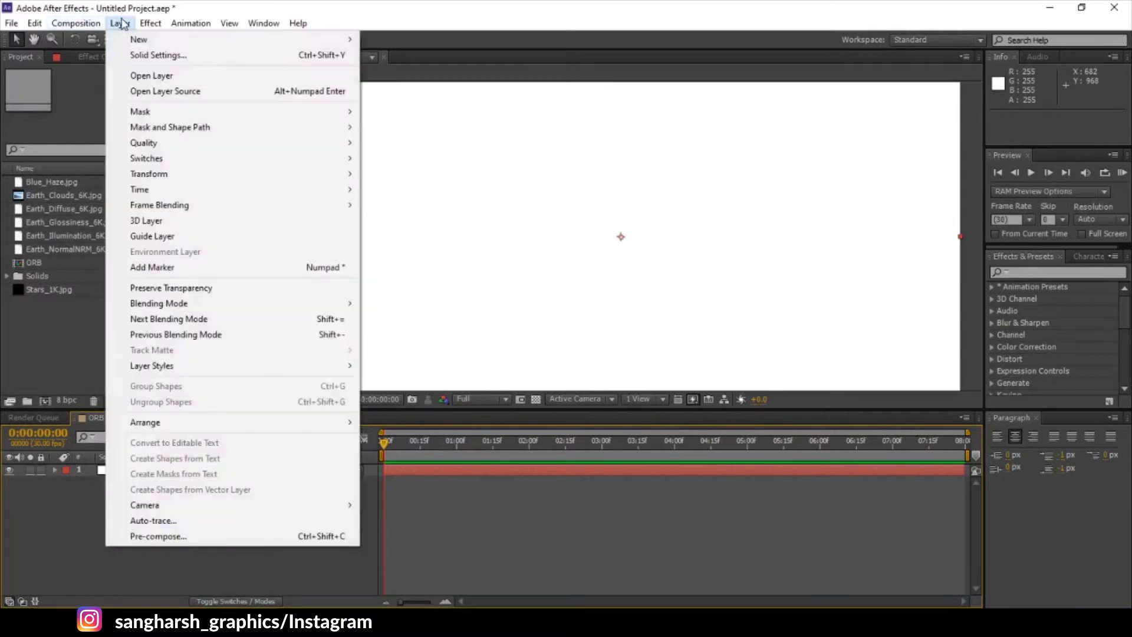
{"action": "left_click", "coordinate": [153, 55]}
{"action": "left_click", "coordinate": [558, 376]}
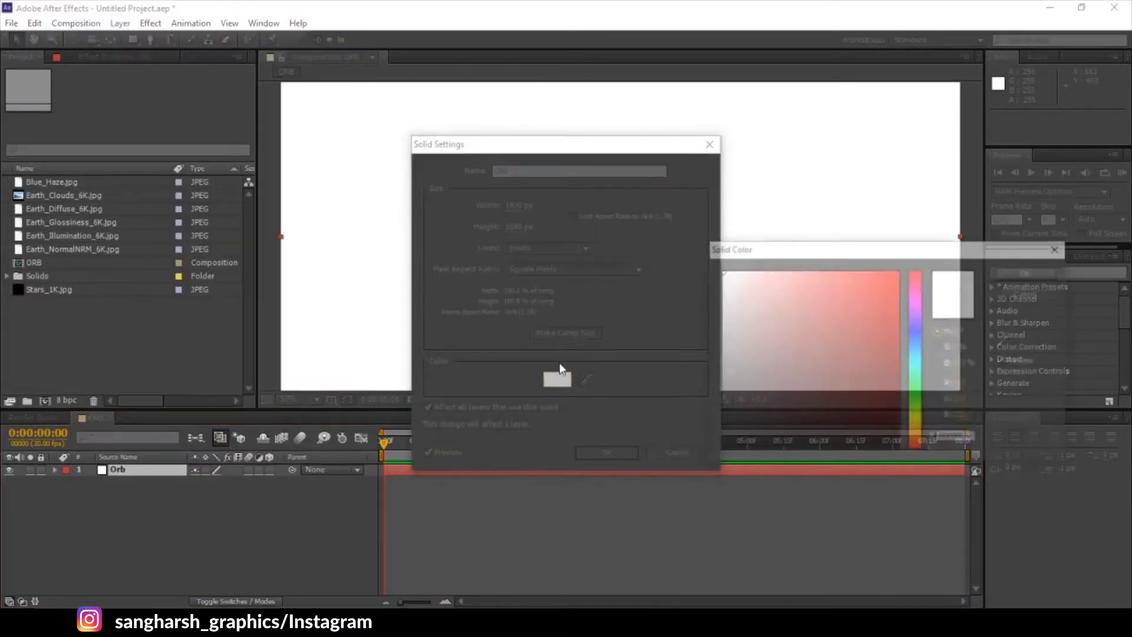
{"action": "left_click_drag", "start_coordinate": [962, 363], "coordinate": [957, 363]}
{"action": "left_click", "coordinate": [1025, 273]}
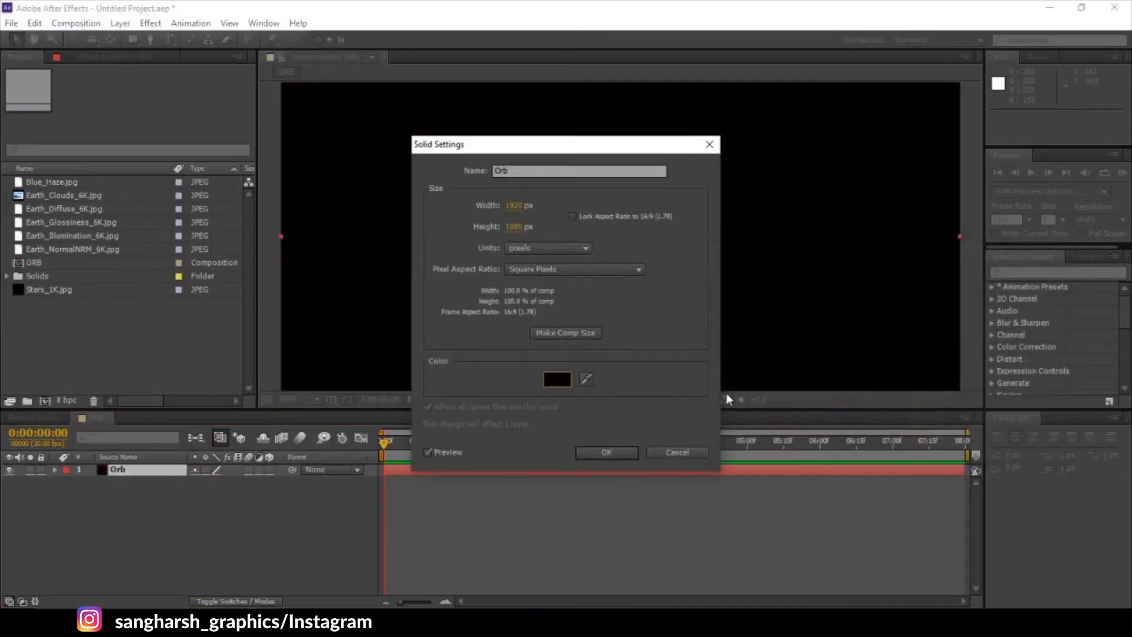
{"action": "left_click", "coordinate": [606, 452]}
Step: Find the Video Copilot VC Orb effect and apply it to the Orb layer
{"action": "left_click", "coordinate": [1068, 271]}
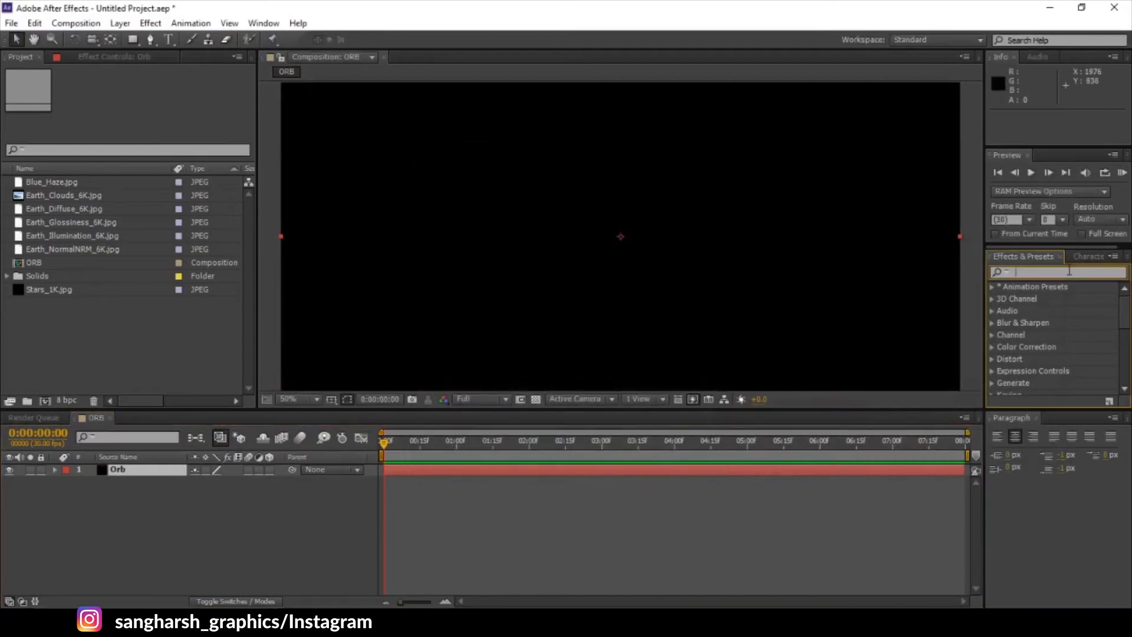
{"action": "type", "text": "orb"}
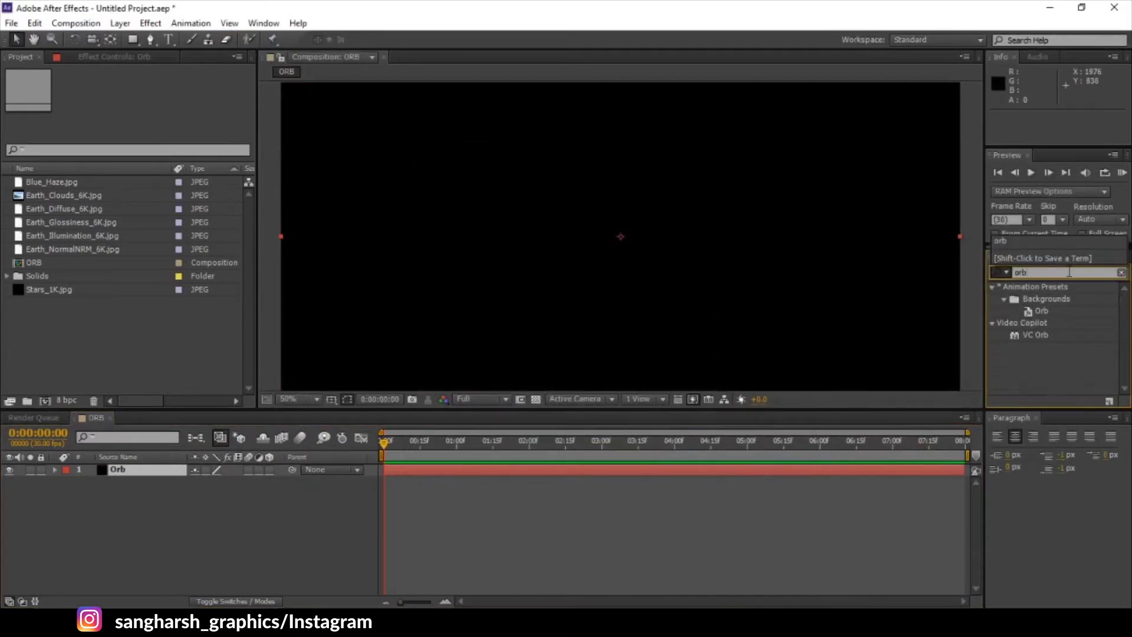
{"action": "left_click_drag", "start_coordinate": [1028, 336], "coordinate": [126, 470]}
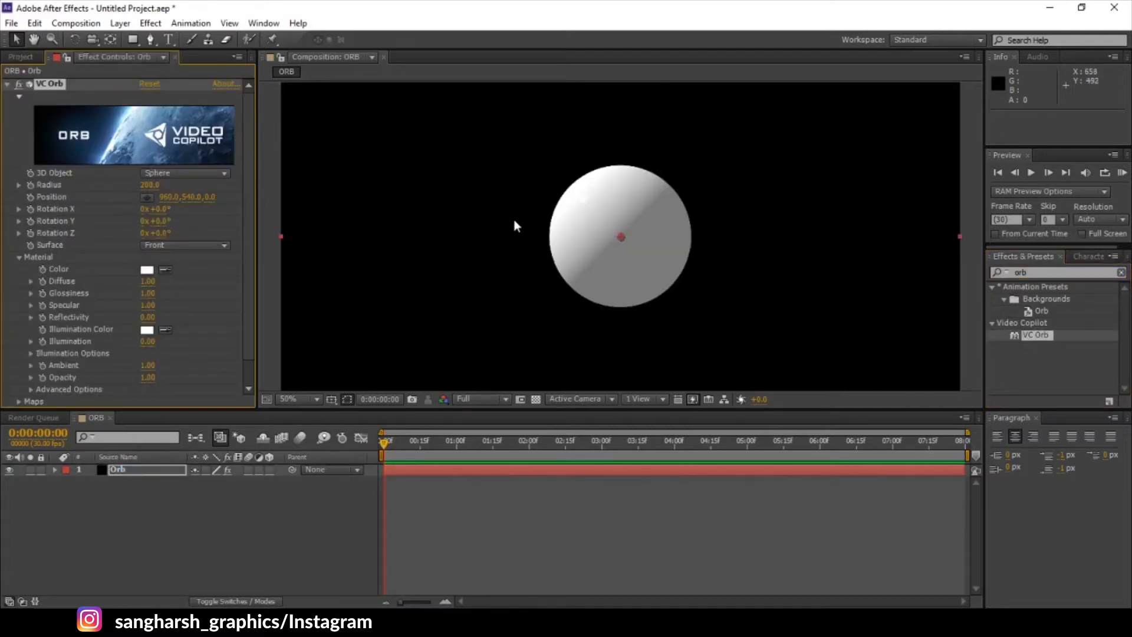
Step: Expand the Maps and UV settings of the VC Orb effect on the Orb layer
{"action": "scroll", "coordinate": [514, 223], "scroll_direction": "down", "scroll_amount": 1}
{"action": "left_click", "coordinate": [309, 392]}
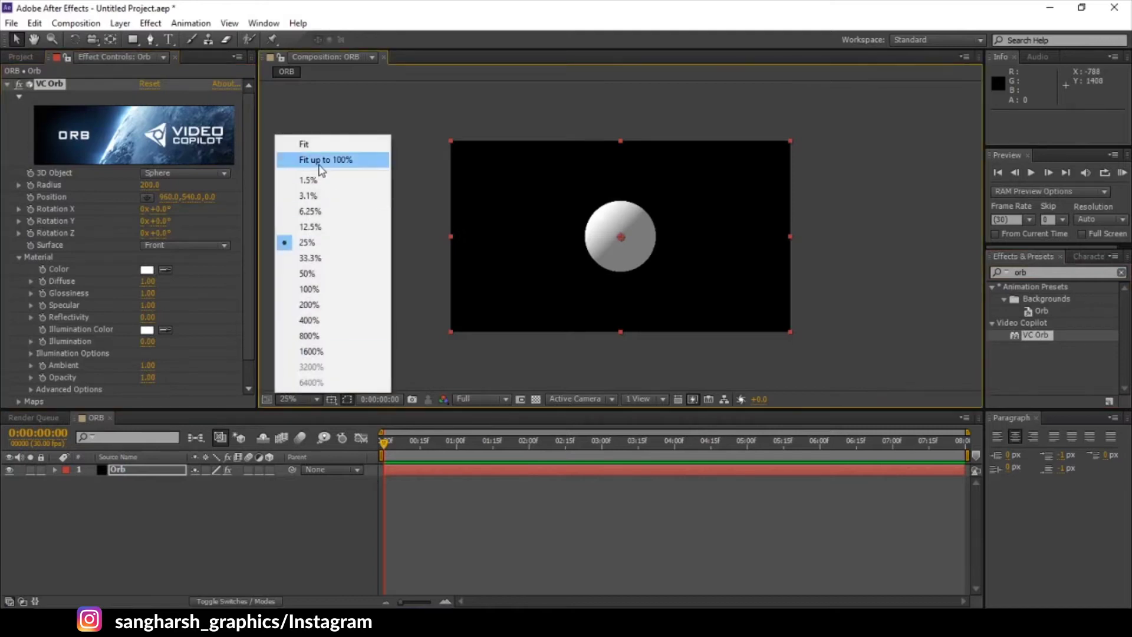
{"action": "left_click", "coordinate": [330, 96]}
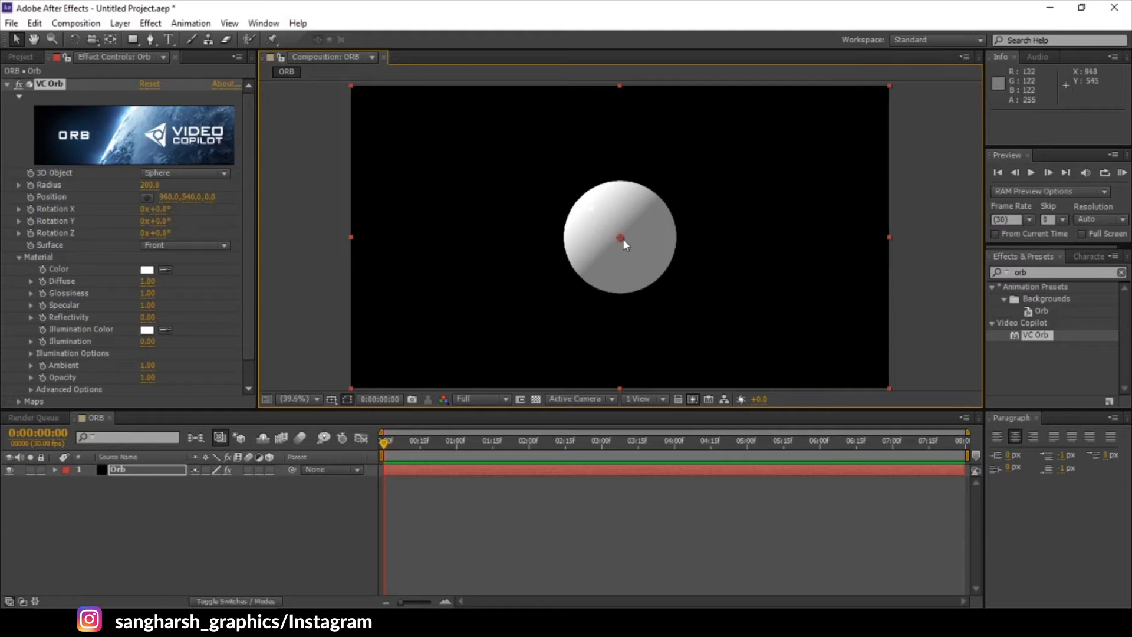
{"action": "scroll", "coordinate": [125, 246], "scroll_direction": "down", "scroll_amount": 1}
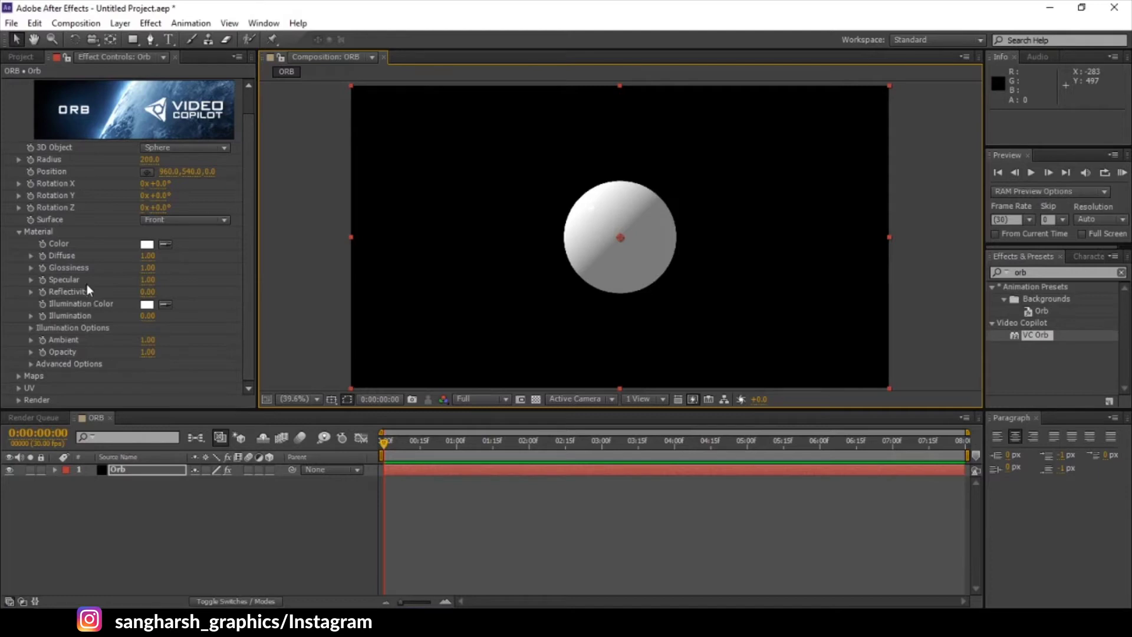
{"action": "left_click", "coordinate": [16, 378]}
{"action": "scroll", "coordinate": [17, 377], "scroll_direction": "down", "scroll_amount": 2}
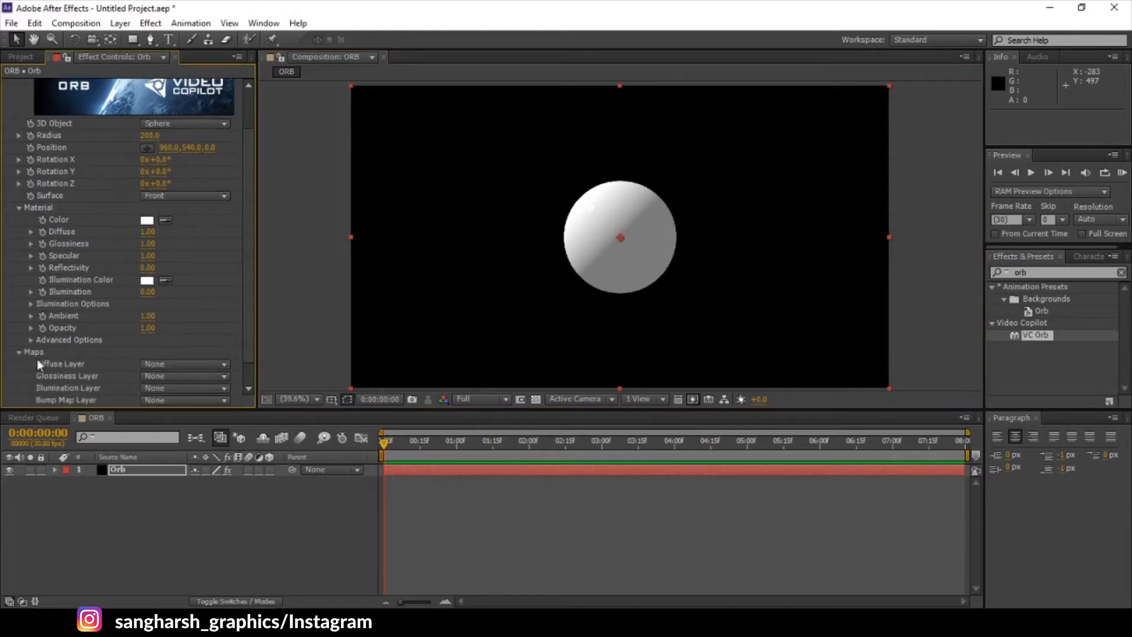
{"action": "left_click", "coordinate": [18, 388]}
{"action": "scroll", "coordinate": [49, 357], "scroll_direction": "down", "scroll_amount": 3}
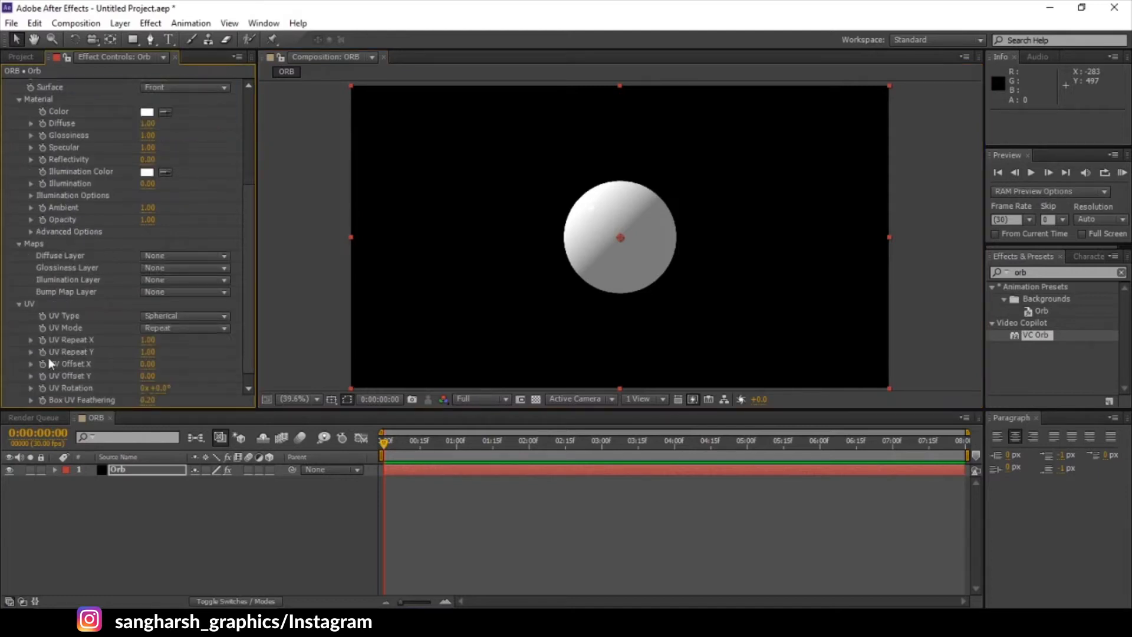
{"action": "scroll", "coordinate": [87, 325], "scroll_direction": "up", "scroll_amount": 1}
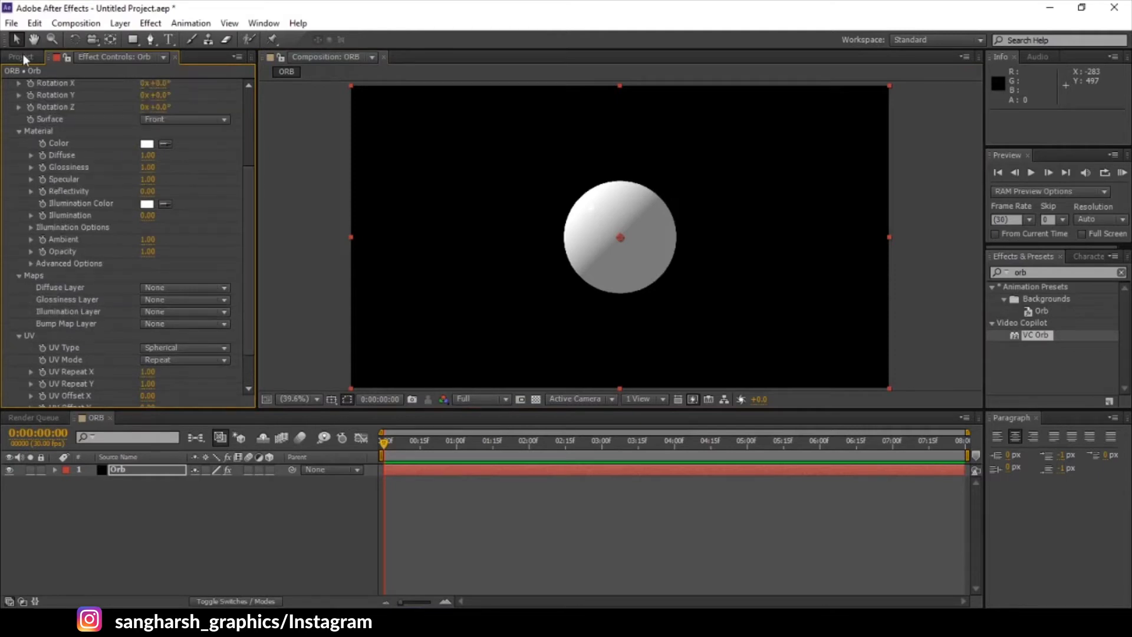
Step: Add the Earth Diffuse, Glossiness, Illumination and NormalNRM 6K images to the ORB composition below the Orb layer and hide all four
{"action": "left_click", "coordinate": [22, 56]}
{"action": "left_click", "coordinate": [50, 209]}
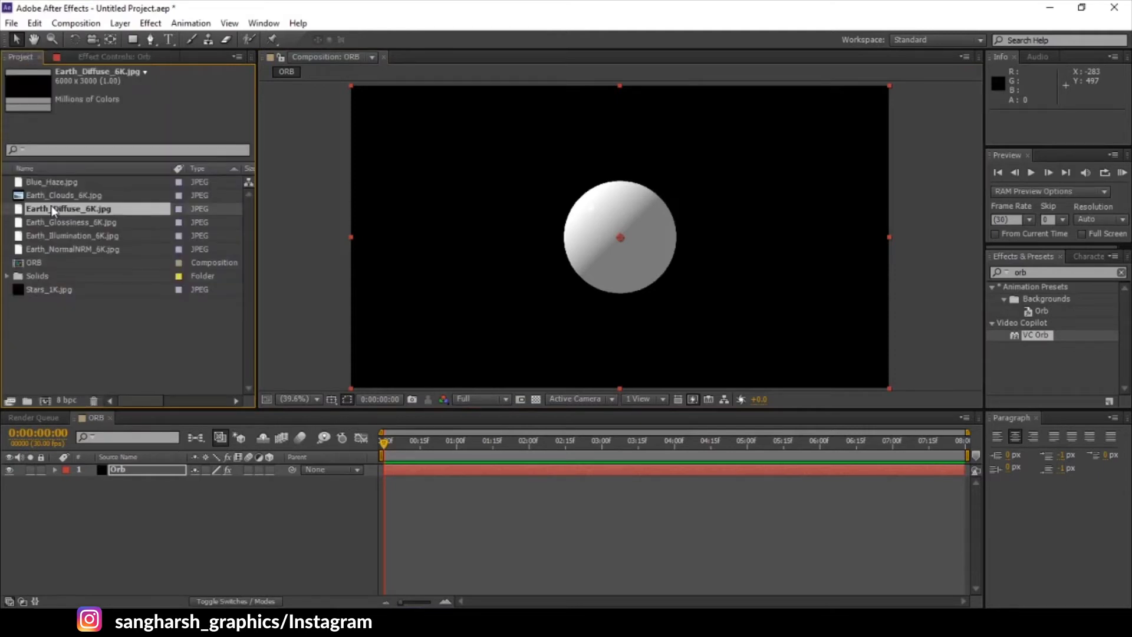
{"action": "left_click", "coordinate": [79, 250], "text": "shift"}
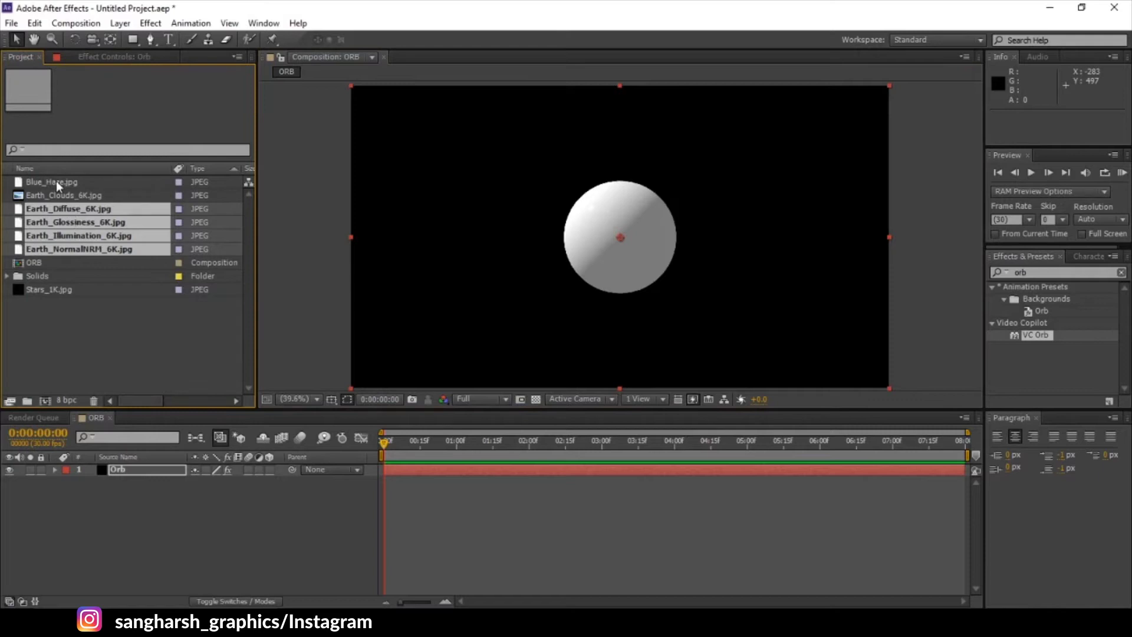
{"action": "left_click_drag", "start_coordinate": [74, 242], "coordinate": [120, 484]}
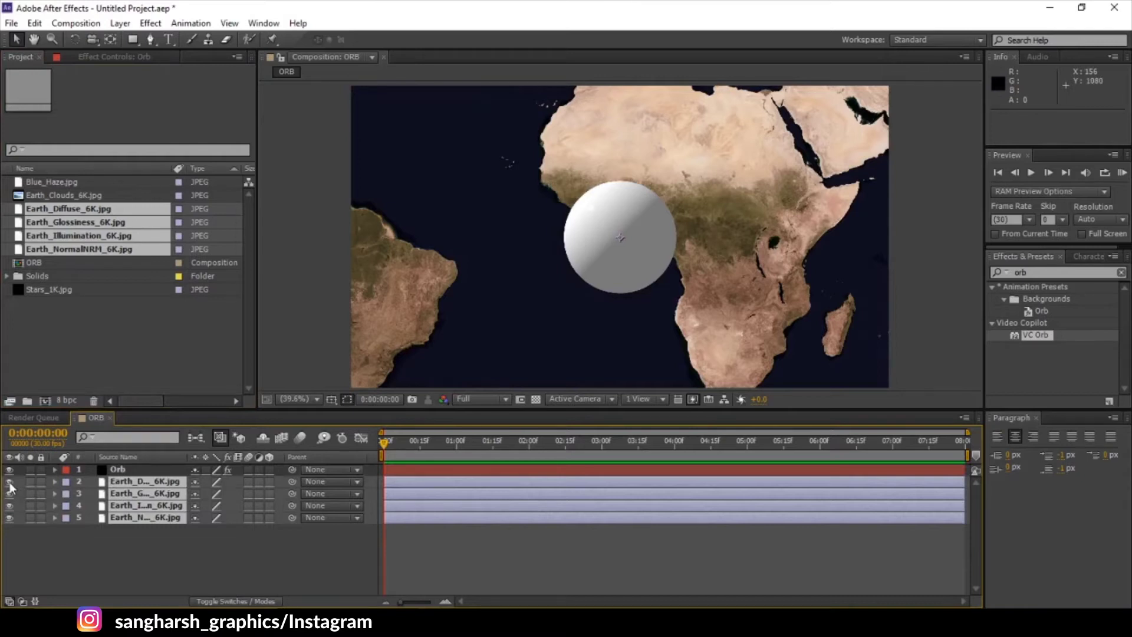
{"action": "left_click_drag", "start_coordinate": [9, 483], "coordinate": [9, 518]}
{"action": "left_click", "coordinate": [60, 565]}
Step: Assign Earth_Diffuse_6K.jpg as the diffuse layer in the Orb layer's VC Orb maps
{"action": "left_click", "coordinate": [112, 469]}
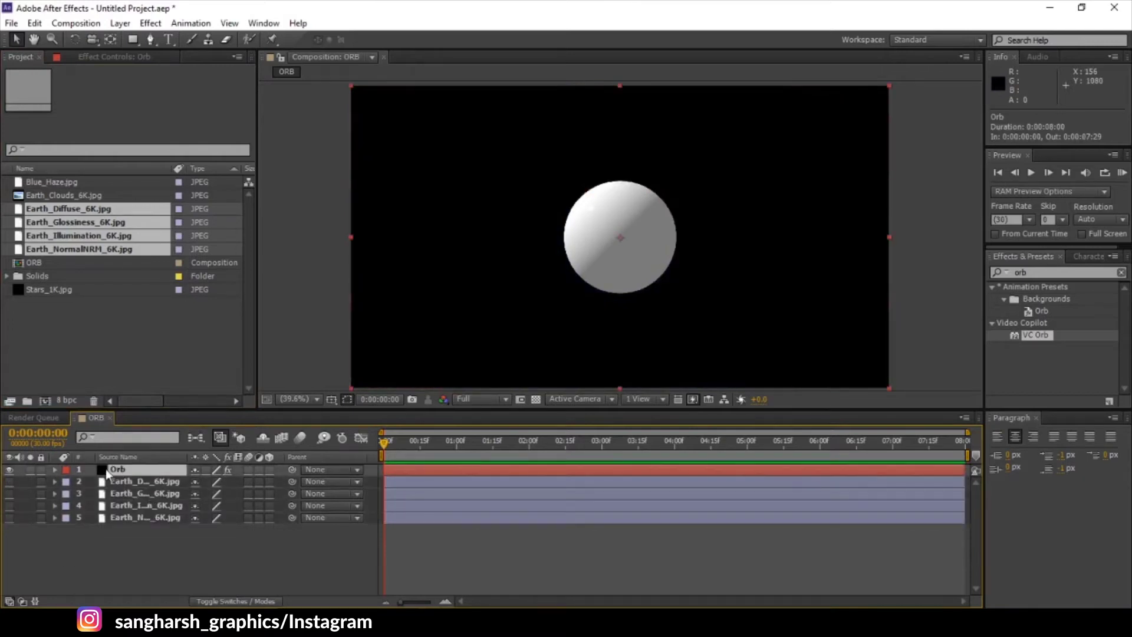
{"action": "left_click", "coordinate": [105, 57]}
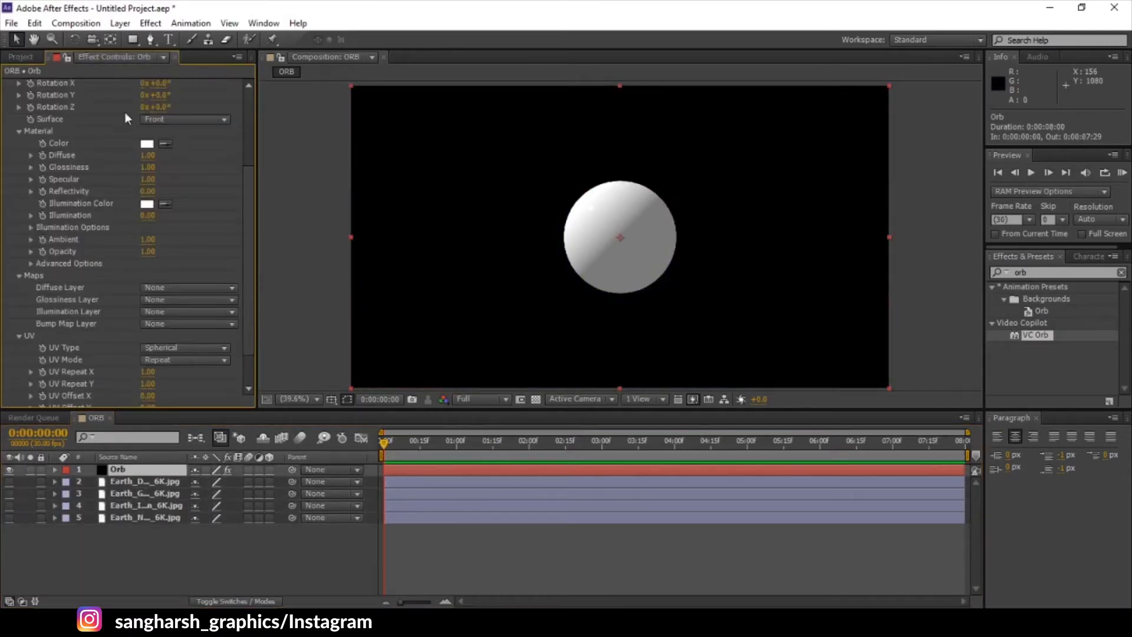
{"action": "left_click", "coordinate": [177, 293]}
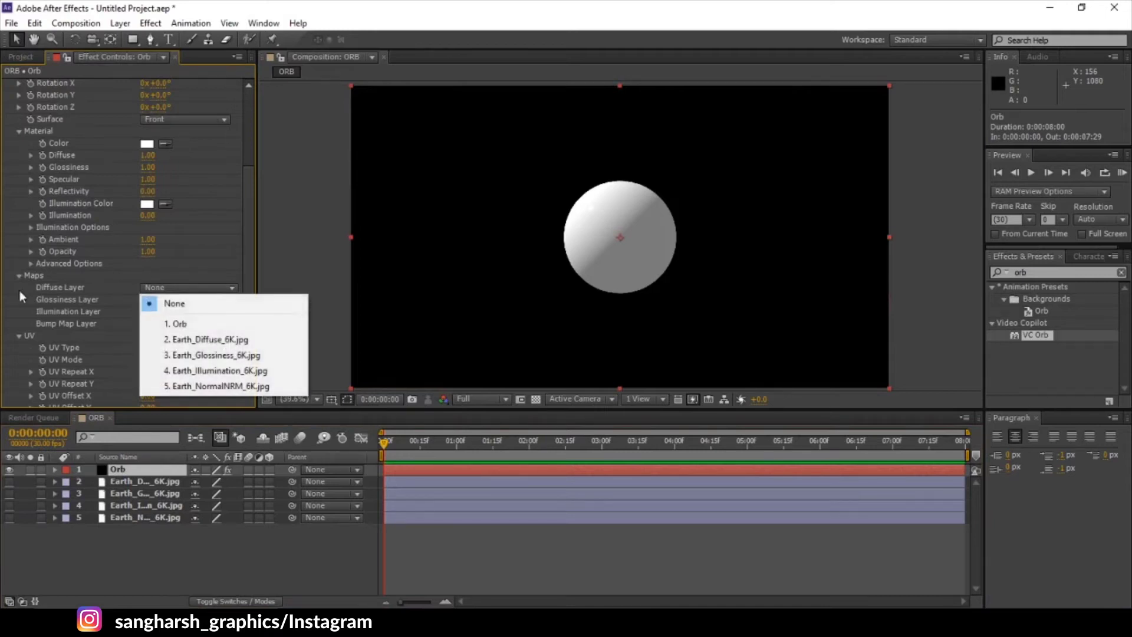
{"action": "left_click", "coordinate": [202, 339]}
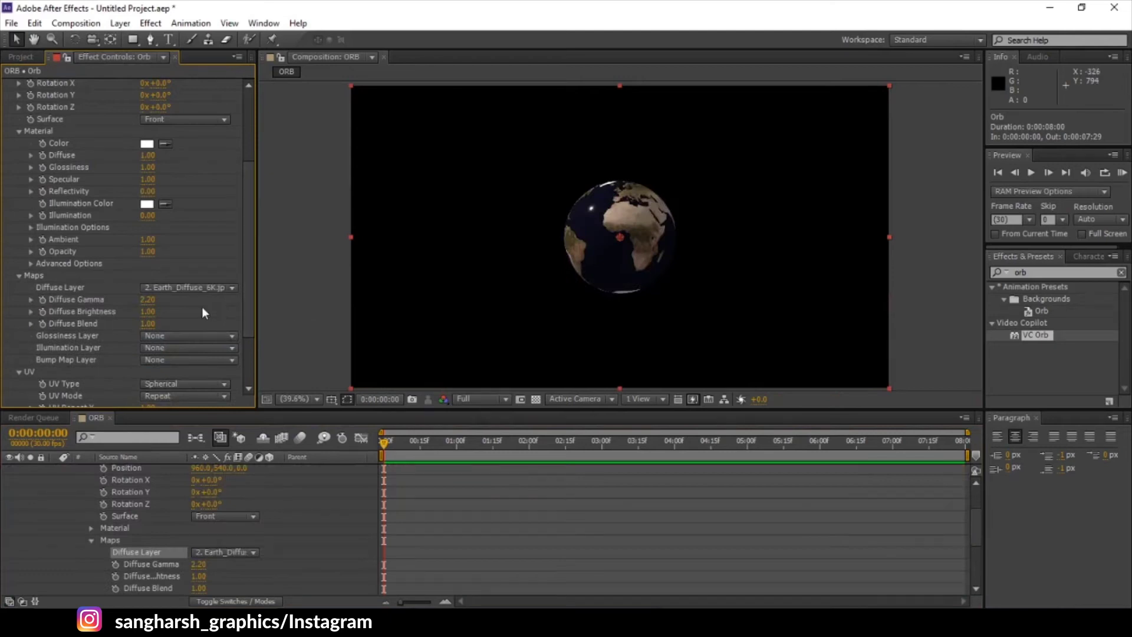
Step: Assign Earth_Glossiness_6K.jpg as the glossiness layer and raise the Glossiness Gamma to 1.91
{"action": "left_click", "coordinate": [164, 338]}
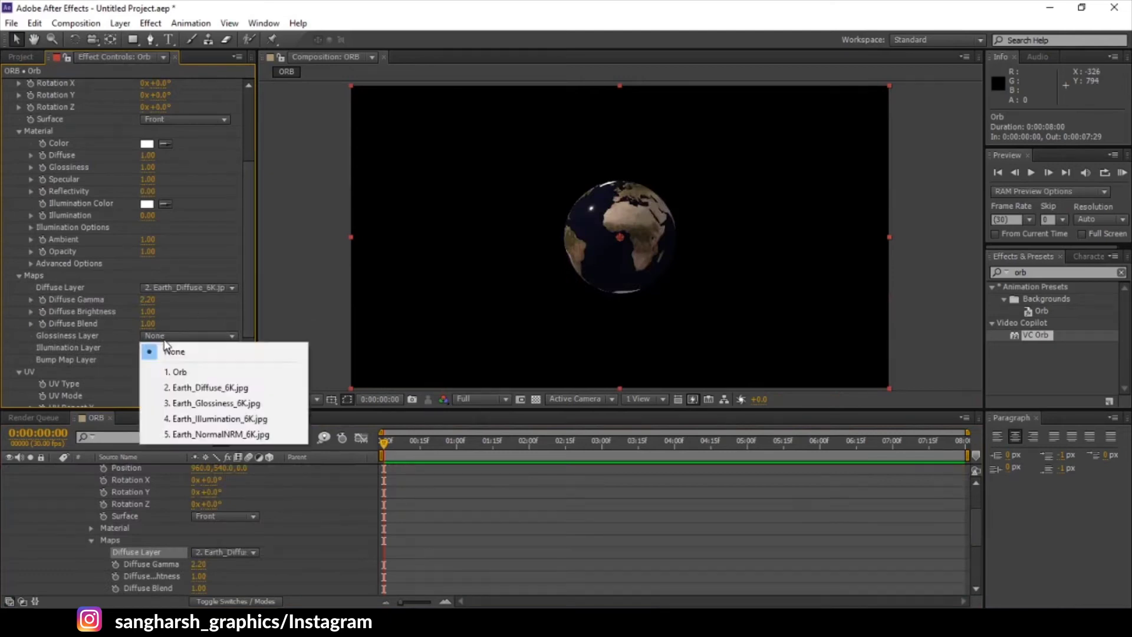
{"action": "left_click", "coordinate": [203, 405]}
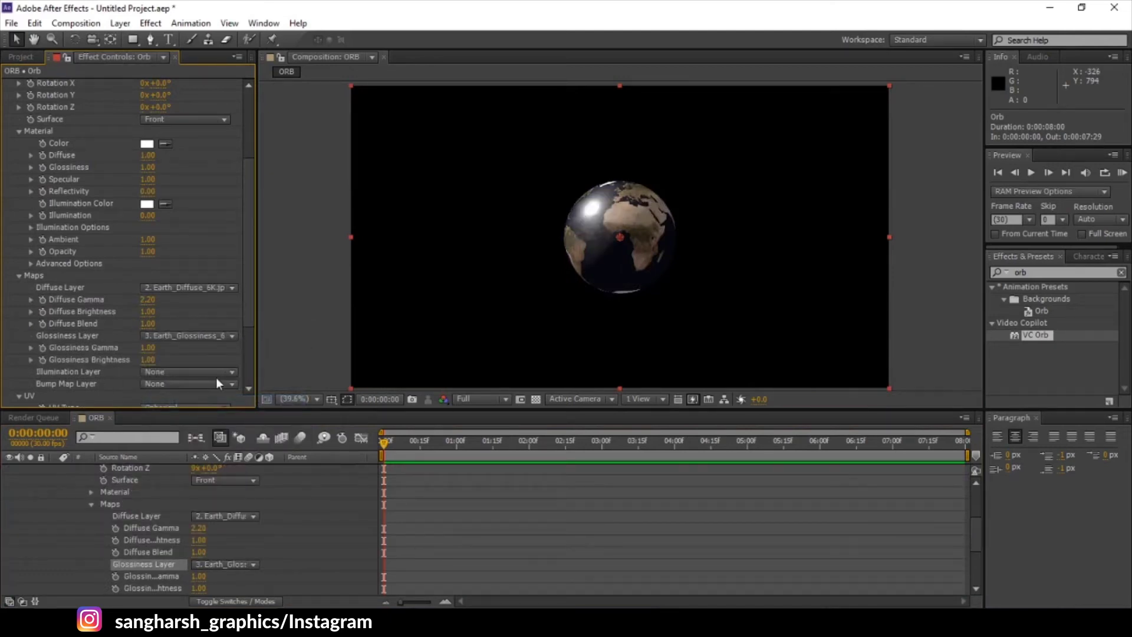
{"action": "left_click_drag", "start_coordinate": [148, 353], "coordinate": [215, 352]}
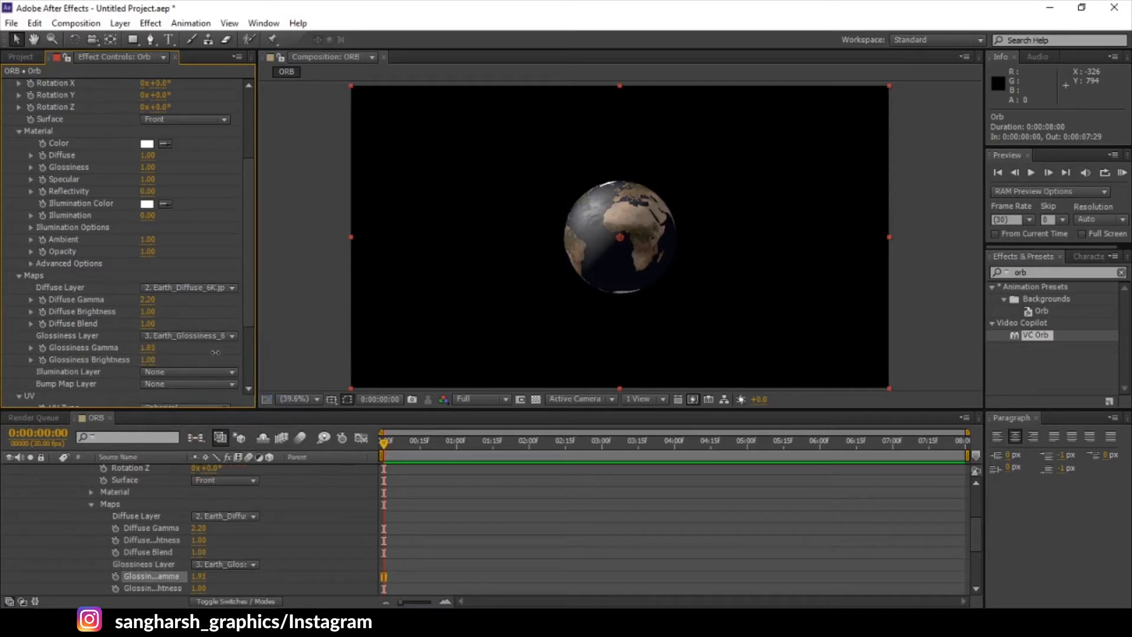
Step: Assign Earth_Illumination_6K.jpg as the illumination layer and Earth_NormalNRM_6K.jpg as the bump map layer
{"action": "left_click", "coordinate": [173, 371]}
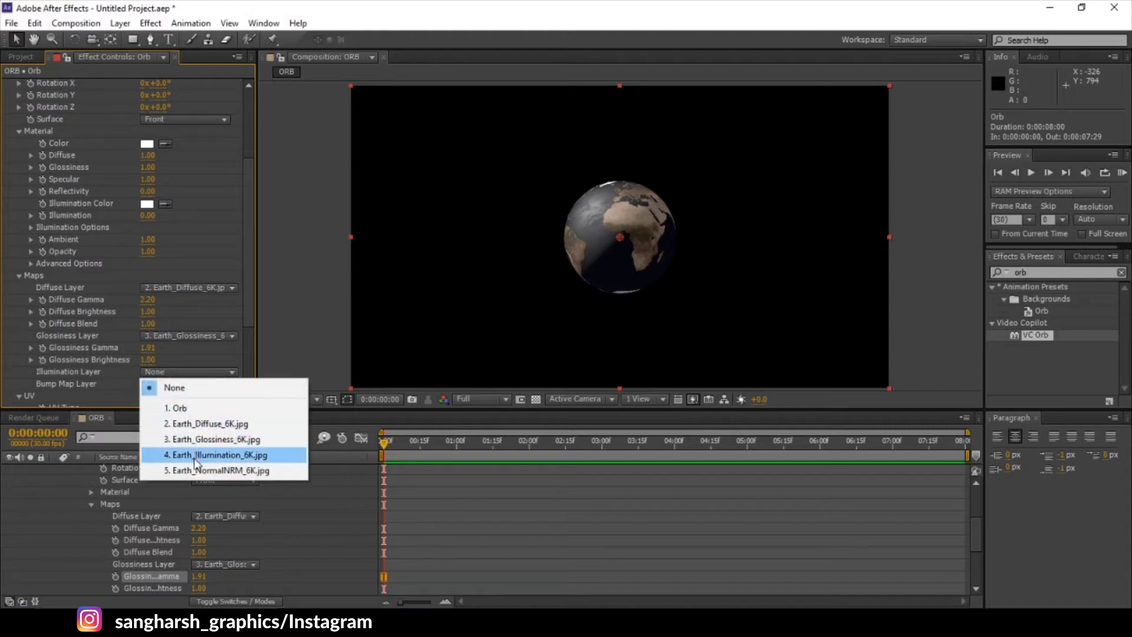
{"action": "left_click", "coordinate": [250, 455]}
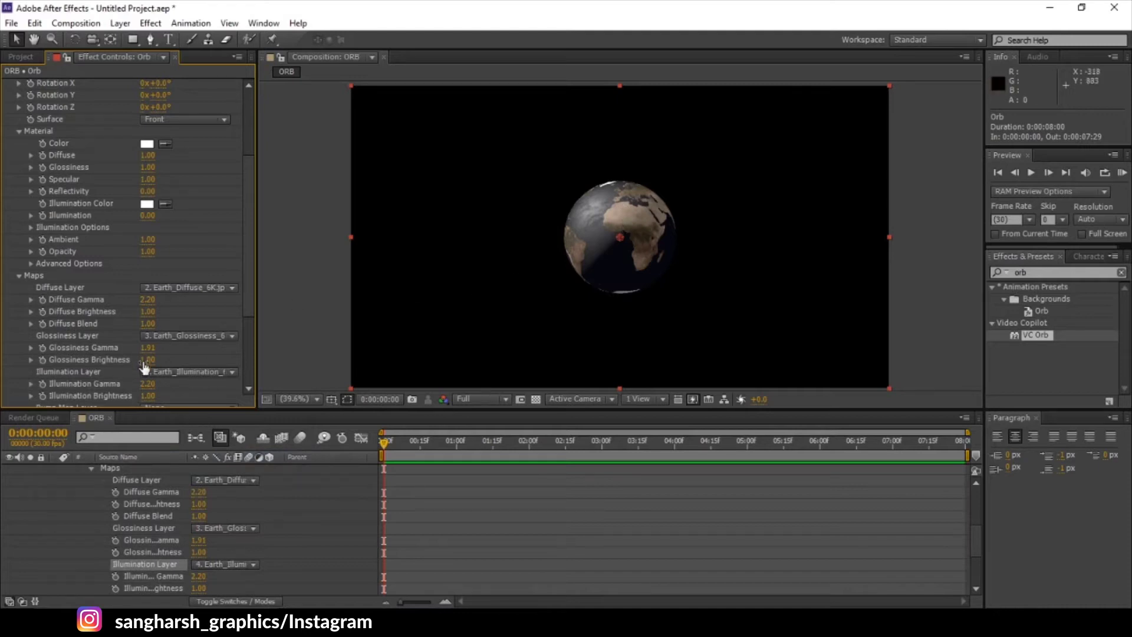
{"action": "scroll", "coordinate": [165, 373], "scroll_direction": "up", "scroll_amount": 1}
{"action": "scroll", "coordinate": [169, 394], "scroll_direction": "down", "scroll_amount": 1}
{"action": "scroll", "coordinate": [170, 394], "scroll_direction": "down", "scroll_amount": 1}
{"action": "left_click", "coordinate": [169, 376]}
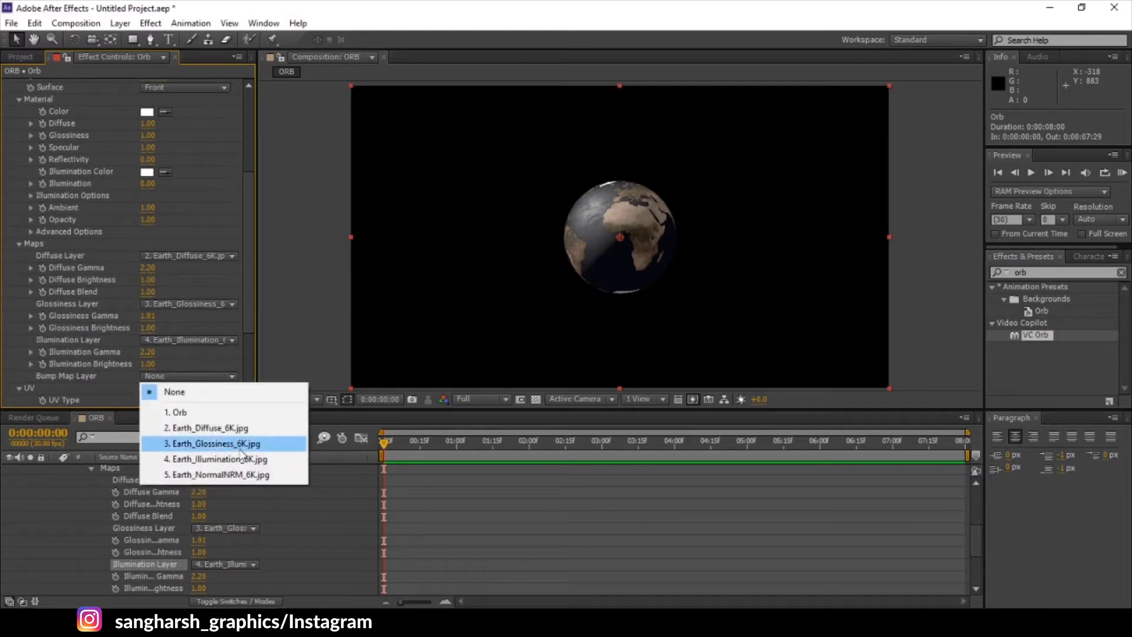
{"action": "left_click", "coordinate": [252, 481]}
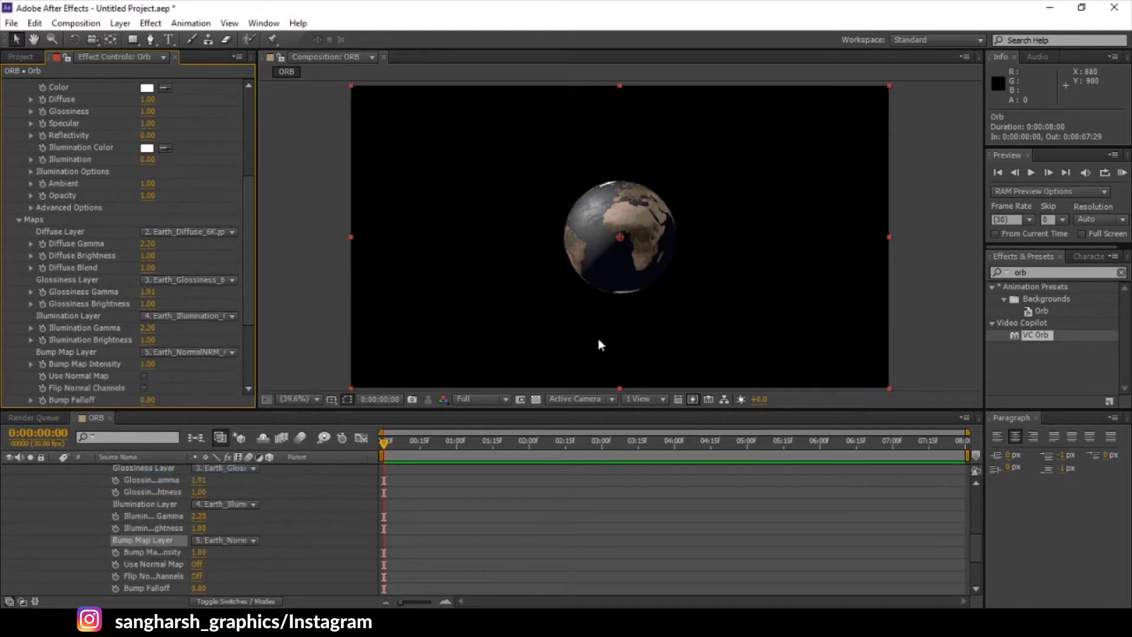
Step: Set the Bump Map Intensity to 10.00 and enable Use Normal Map for the globe
{"action": "key", "text": "period"}
{"action": "key", "text": "period"}
{"action": "key", "text": "period"}
{"action": "key", "text": "period"}
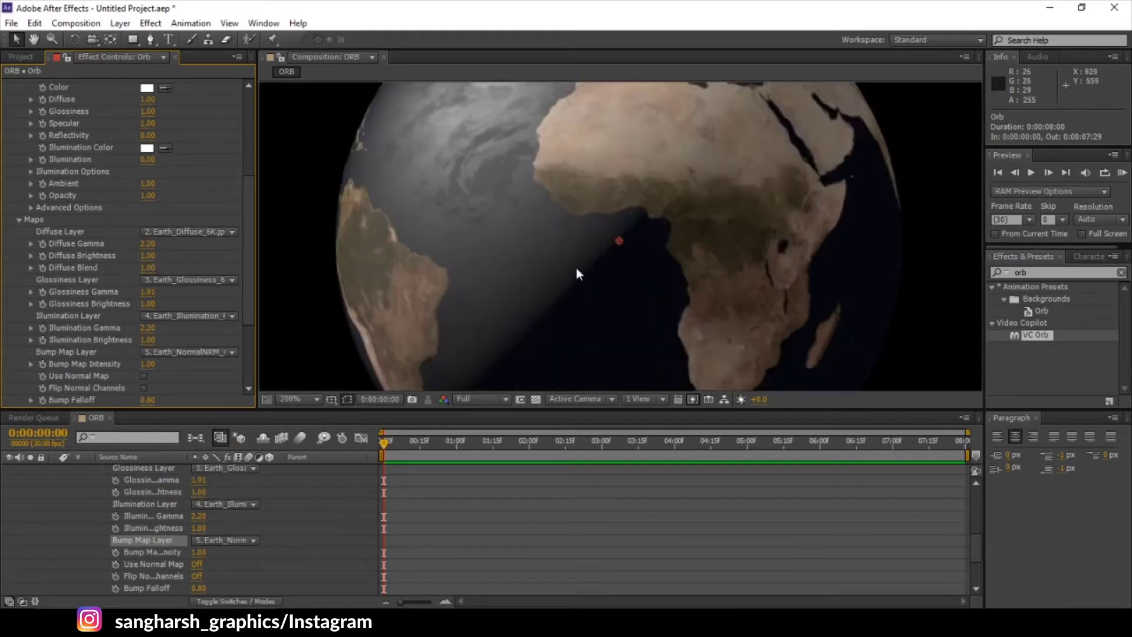
{"action": "key", "text": "comma"}
{"action": "left_click_drag", "start_coordinate": [147, 363], "coordinate": [1009, 345]}
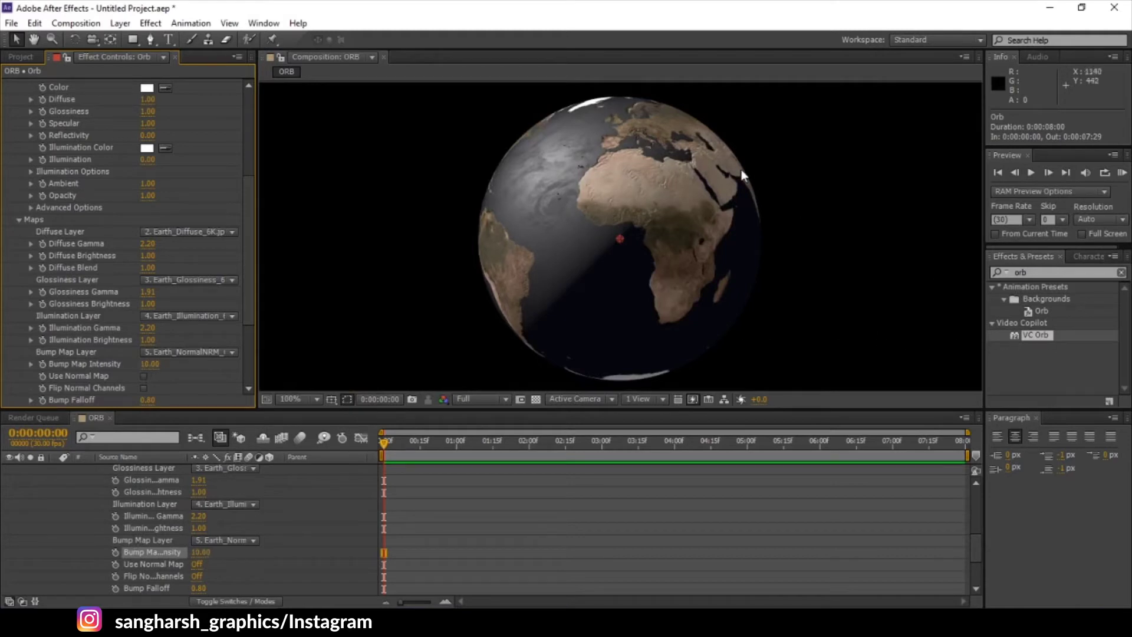
{"action": "left_click", "coordinate": [143, 376]}
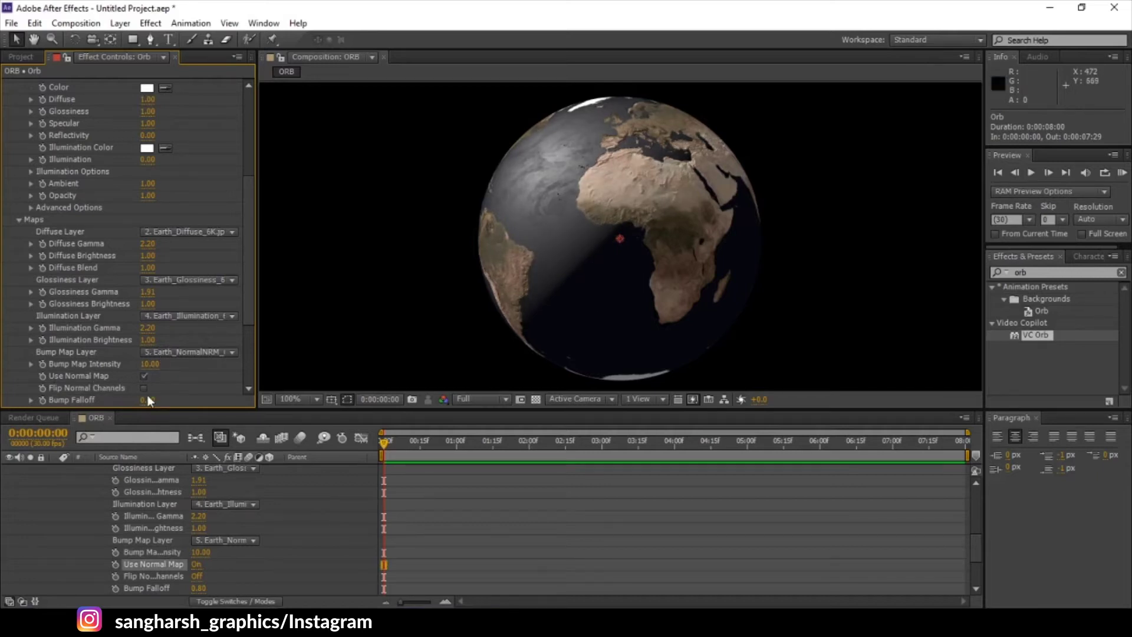
Step: Collapse the Orb layer's expanded effect properties in the timeline
{"action": "scroll", "coordinate": [147, 395], "scroll_direction": "down", "scroll_amount": 3}
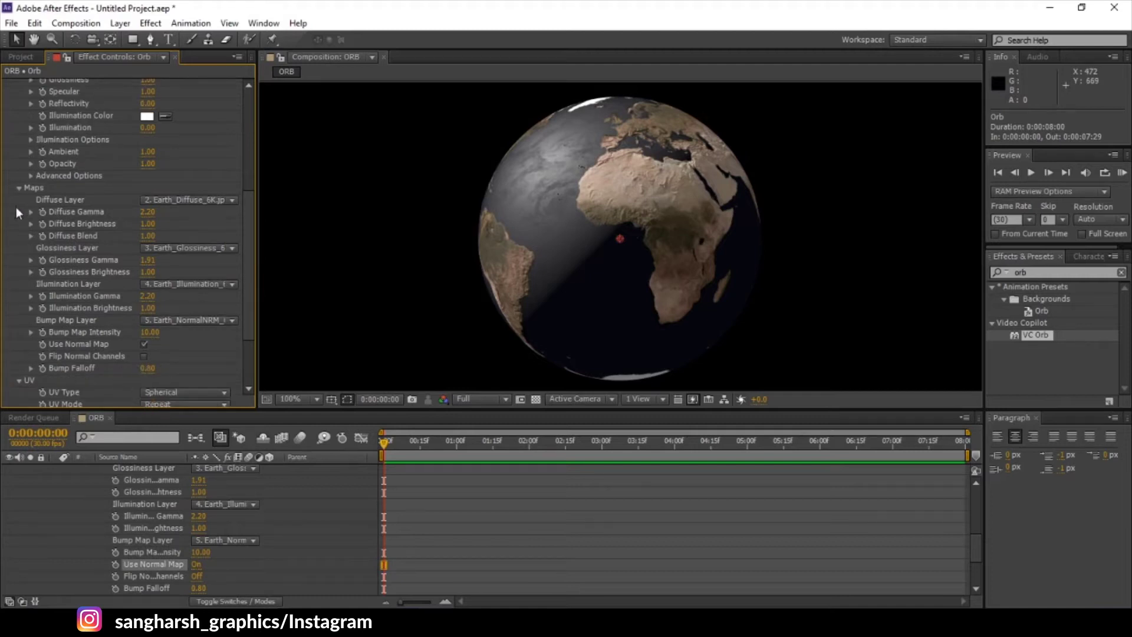
{"action": "scroll", "coordinate": [125, 521], "scroll_direction": "up", "scroll_amount": 5}
{"action": "left_click", "coordinate": [59, 469]}
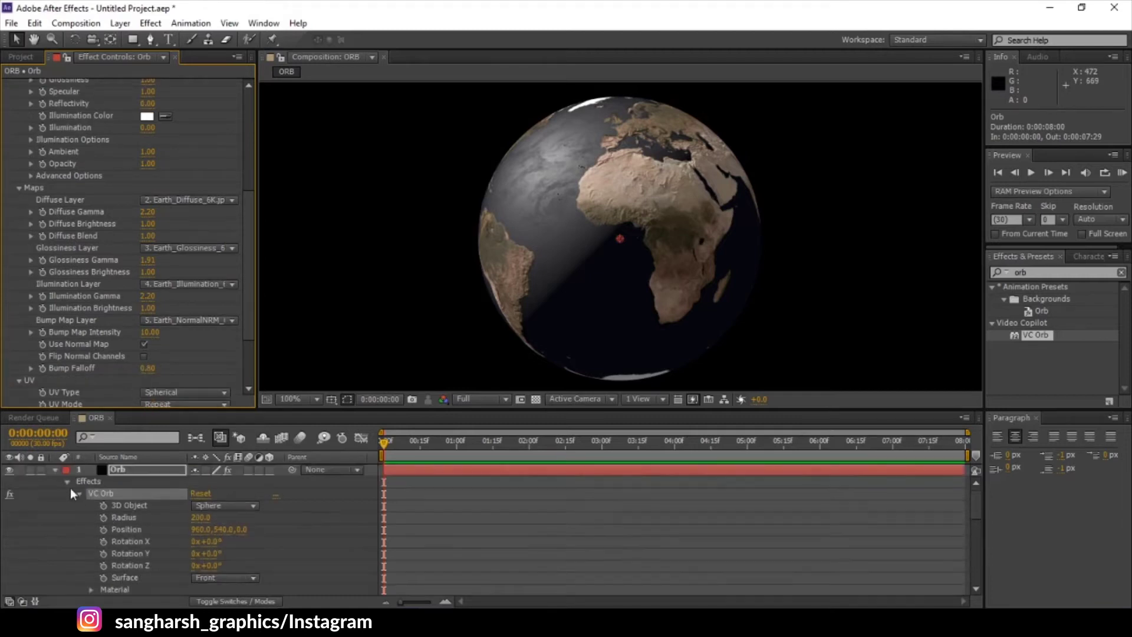
{"action": "left_click", "coordinate": [54, 470]}
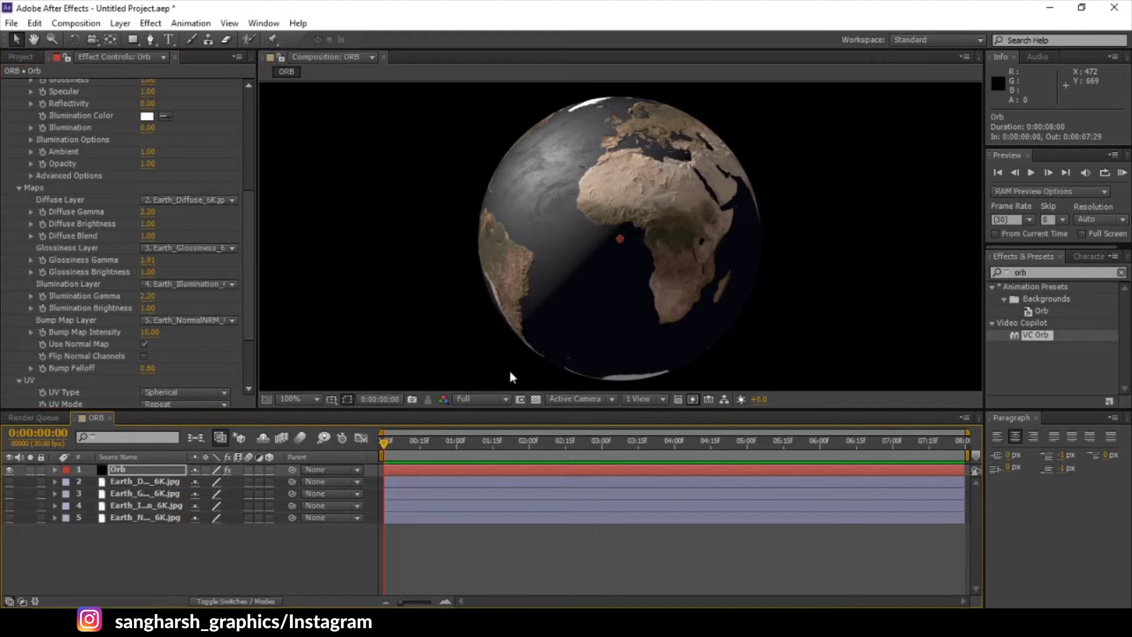
Step: Add a new camera layer to the ORB composition with the default camera settings
{"action": "right_click", "coordinate": [300, 539]}
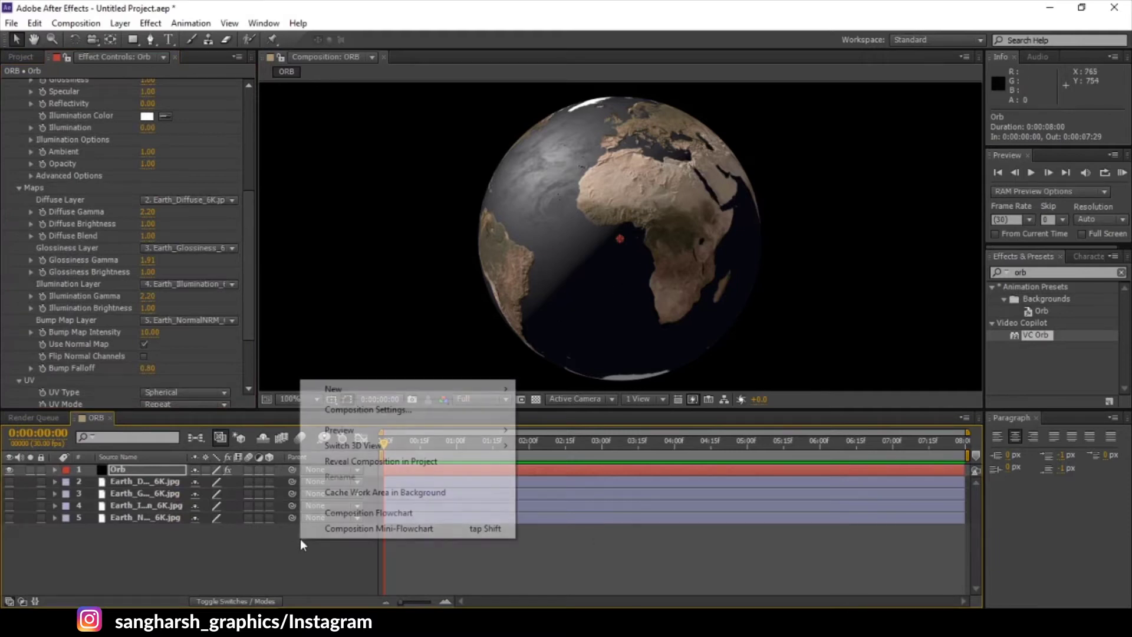
{"action": "mouse_move", "coordinate": [342, 390]}
{"action": "left_click", "coordinate": [566, 456]}
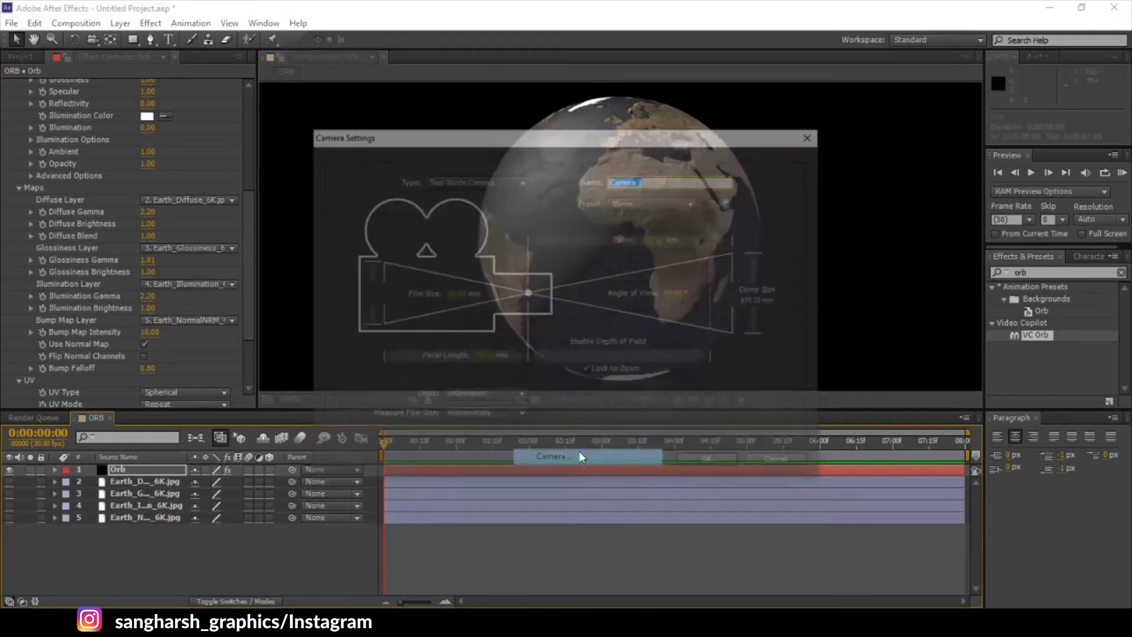
{"action": "left_click", "coordinate": [713, 462]}
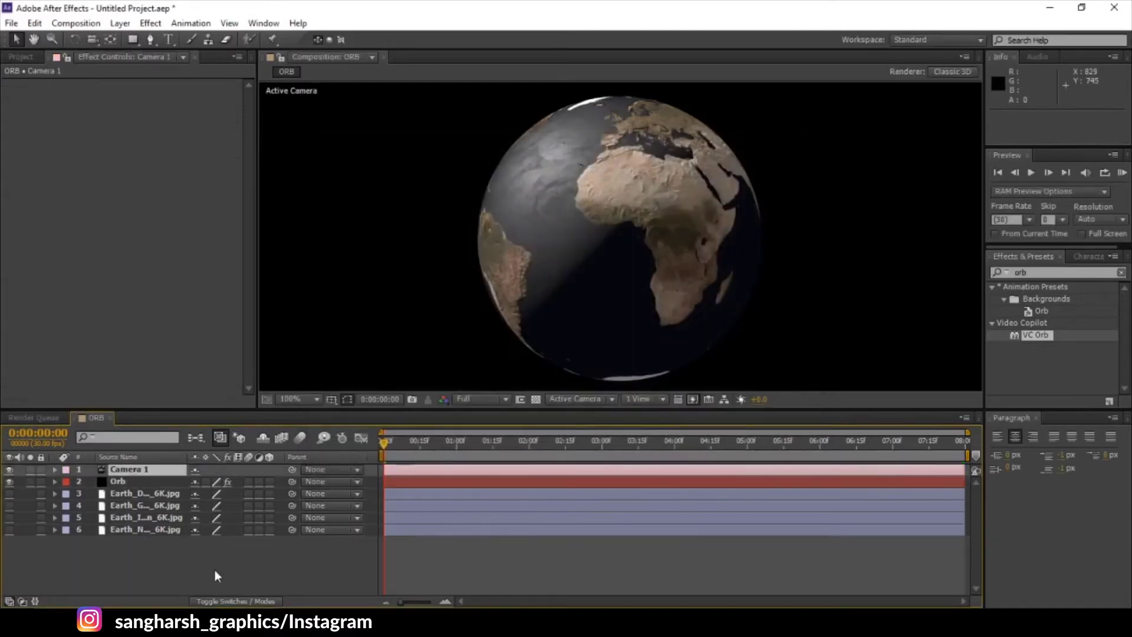
Step: Add a new Parallel light to the composition with 100% intensity and shadow casting enabled
{"action": "right_click", "coordinate": [215, 570]}
{"action": "mouse_move", "coordinate": [277, 420]}
{"action": "left_click", "coordinate": [522, 470]}
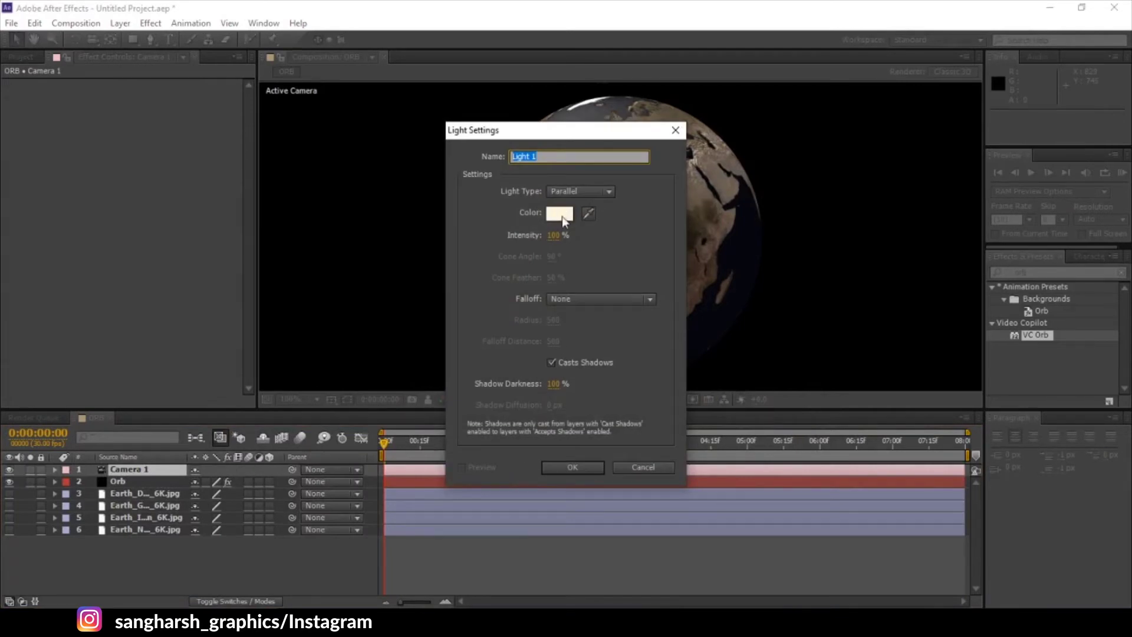
{"action": "left_click", "coordinate": [590, 192]}
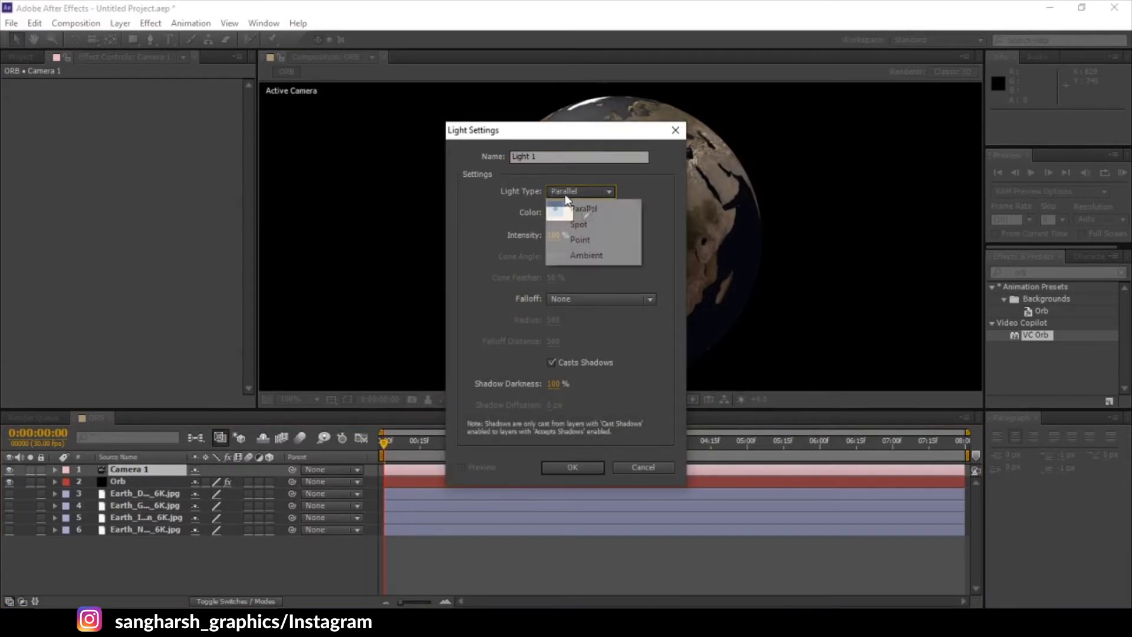
{"action": "left_click", "coordinate": [596, 208]}
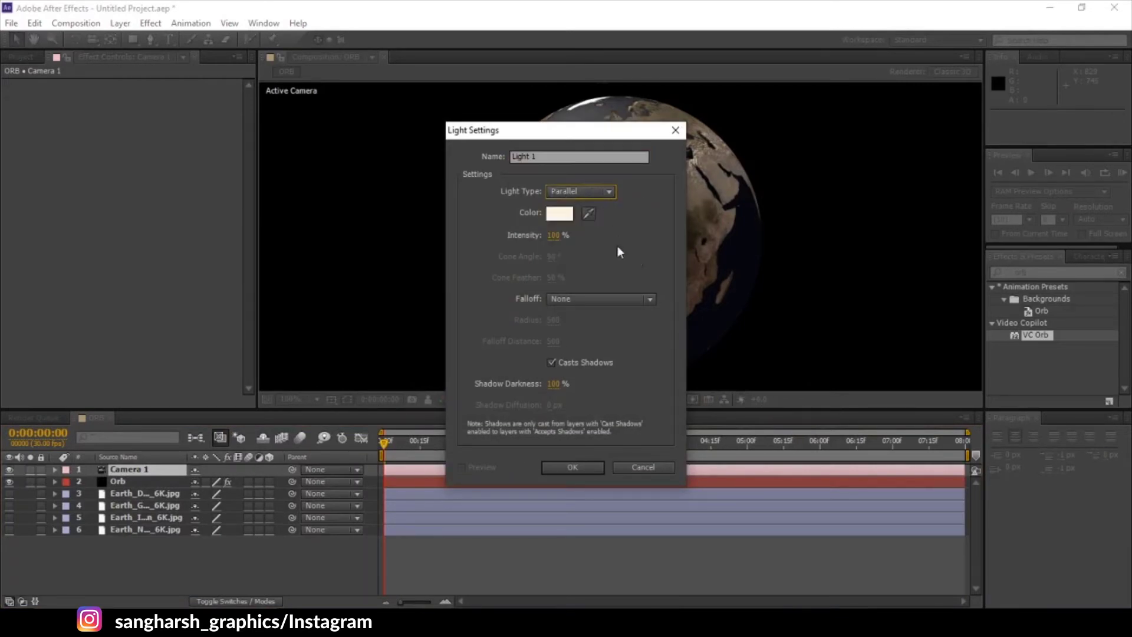
{"action": "left_click", "coordinate": [569, 467]}
Step: Move the light to the frame's upper-right corner and its point of interest to about 818, 622, 0, below and left of the globe's centre
{"action": "scroll", "coordinate": [648, 248], "scroll_direction": "down", "scroll_amount": 2}
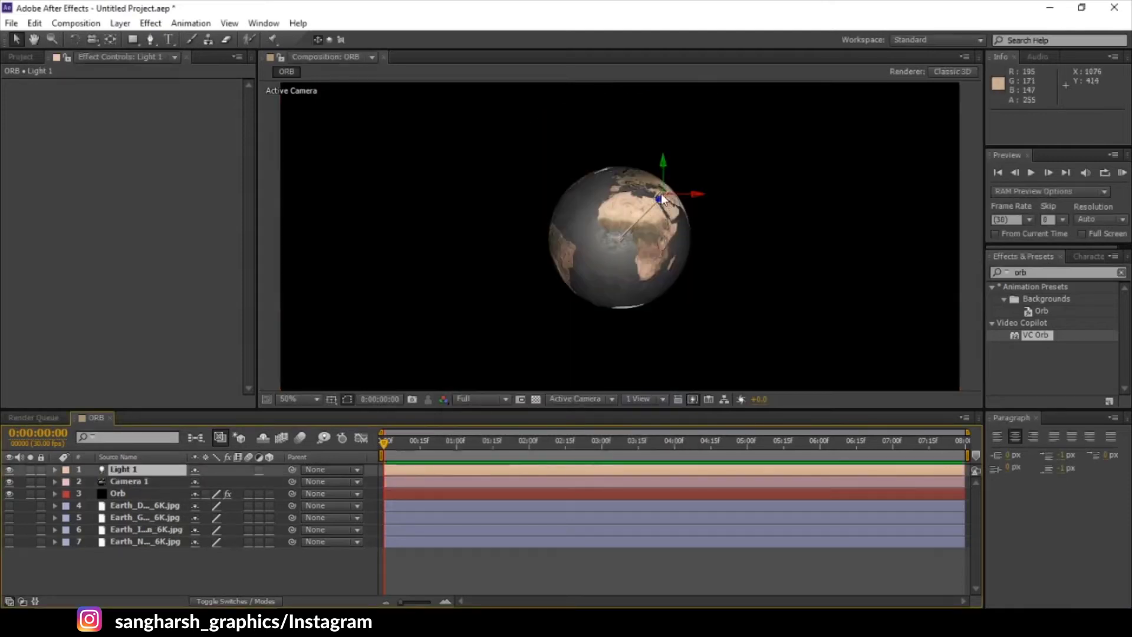
{"action": "left_click_drag", "start_coordinate": [660, 198], "coordinate": [958, 59]}
{"action": "left_click_drag", "start_coordinate": [620, 275], "coordinate": [571, 306]}
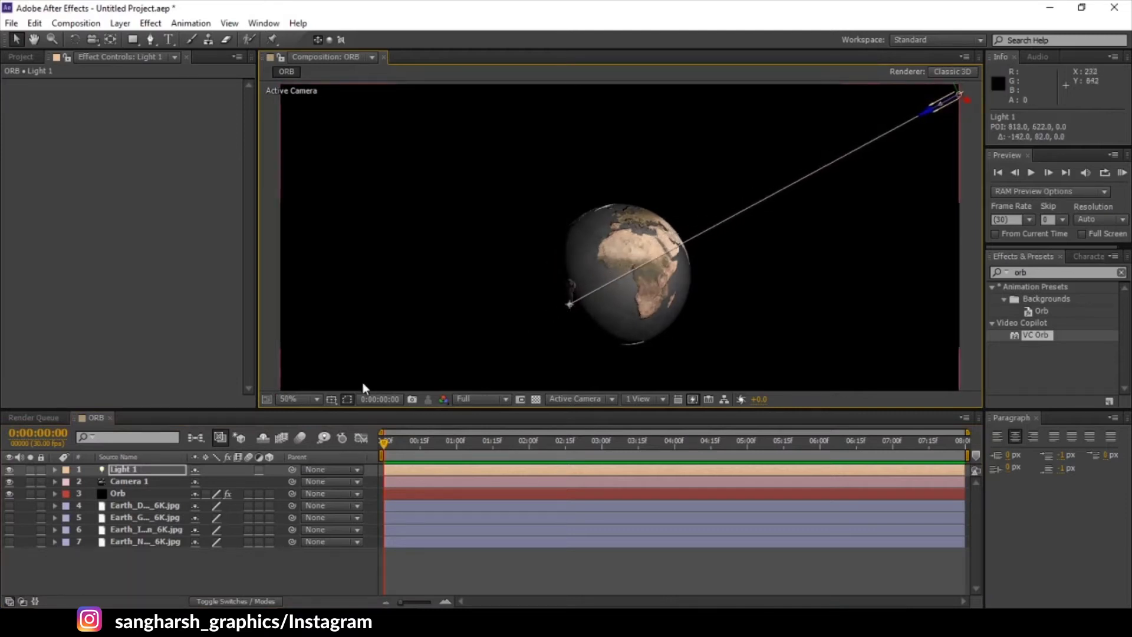
{"action": "left_click", "coordinate": [235, 572]}
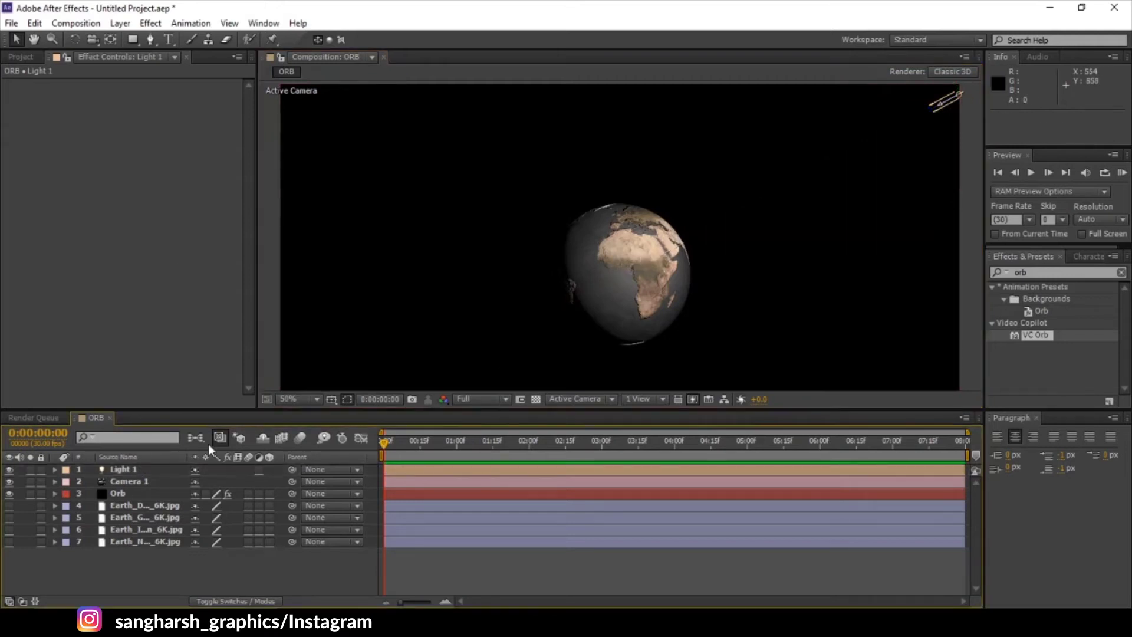
Step: Orbit the camera around the globe to about -447, 442, -1223 so it faces the shadowed side
{"action": "key", "text": "c"}
{"action": "left_click", "coordinate": [469, 284]}
{"action": "left_click_drag", "start_coordinate": [469, 284], "coordinate": [465, 308]}
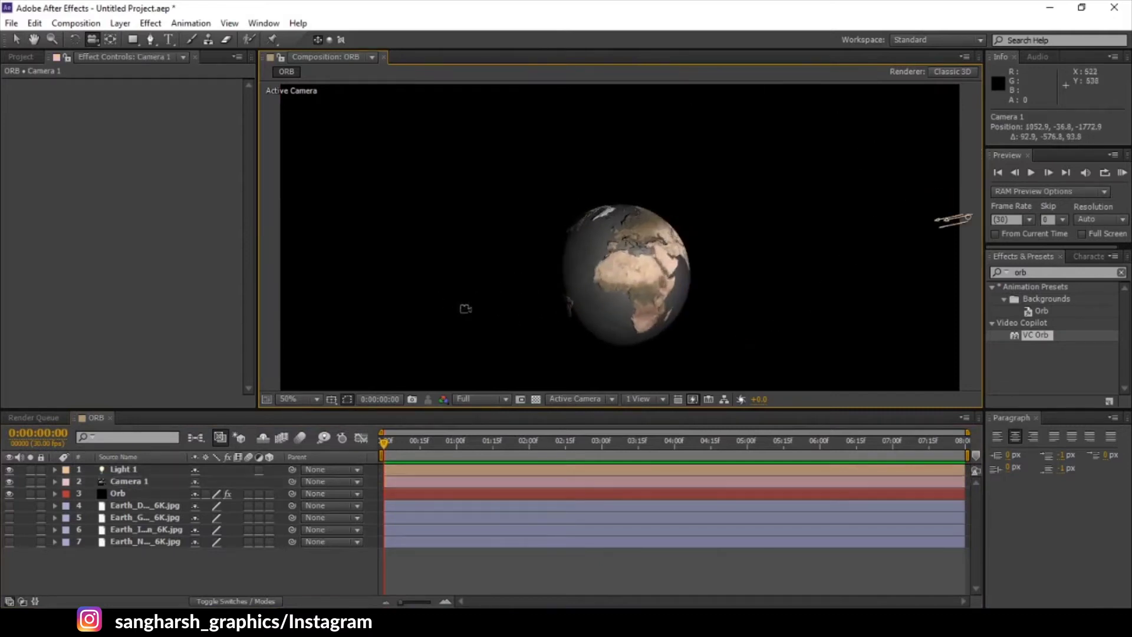
{"action": "left_click_drag", "start_coordinate": [583, 286], "coordinate": [649, 266]}
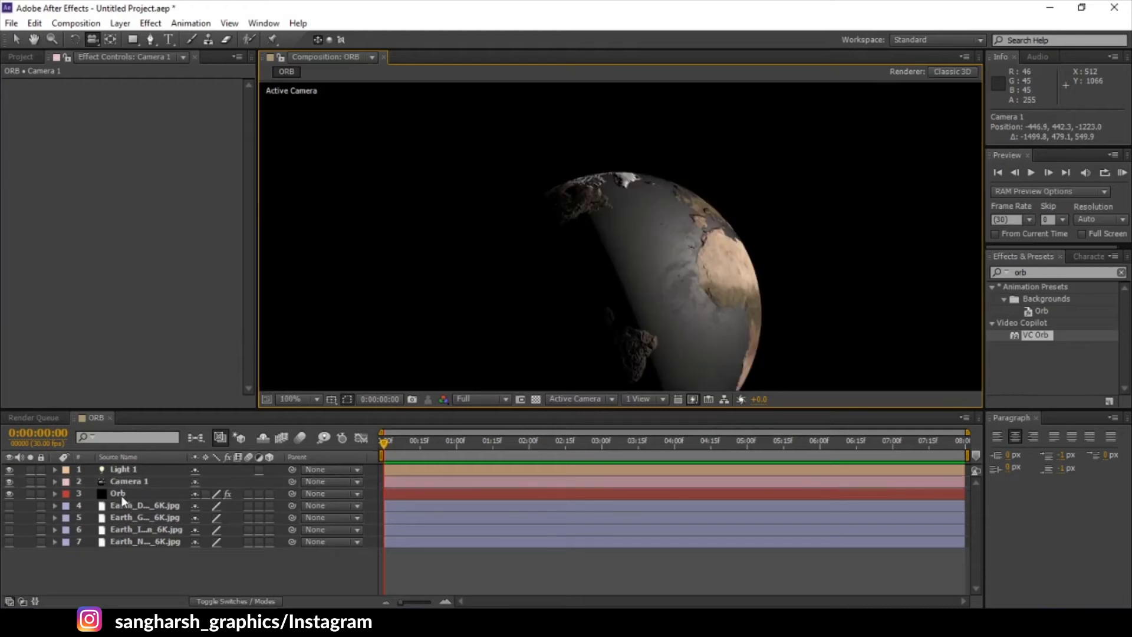
Step: Set the Orb material's Illumination to 2.00
{"action": "left_click", "coordinate": [122, 496]}
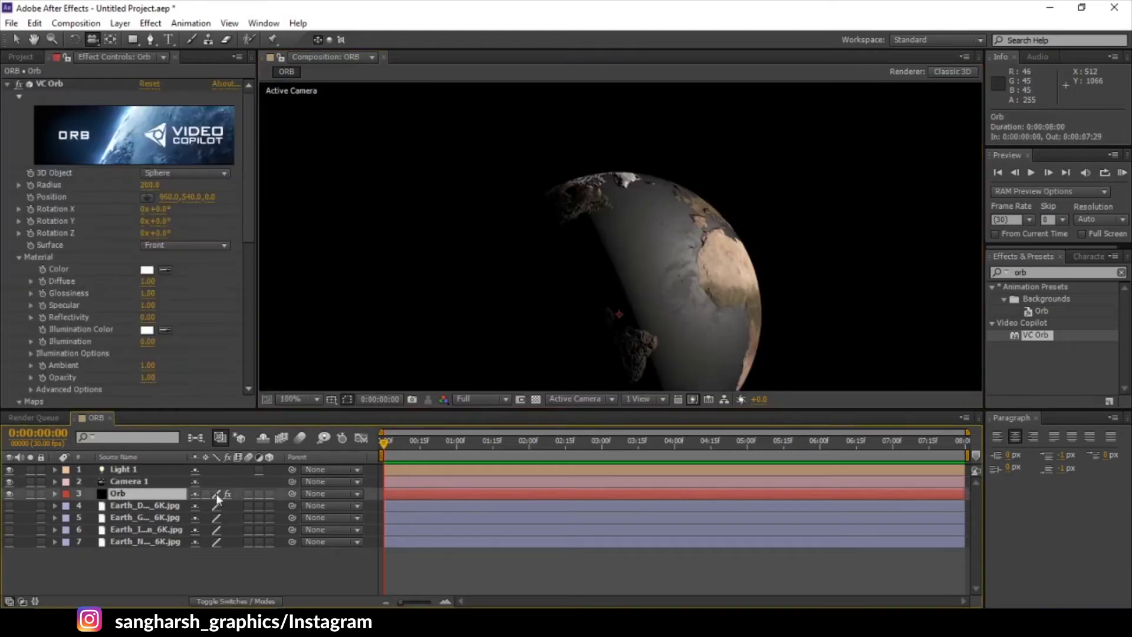
{"action": "left_click", "coordinate": [309, 399]}
{"action": "left_click", "coordinate": [325, 159]}
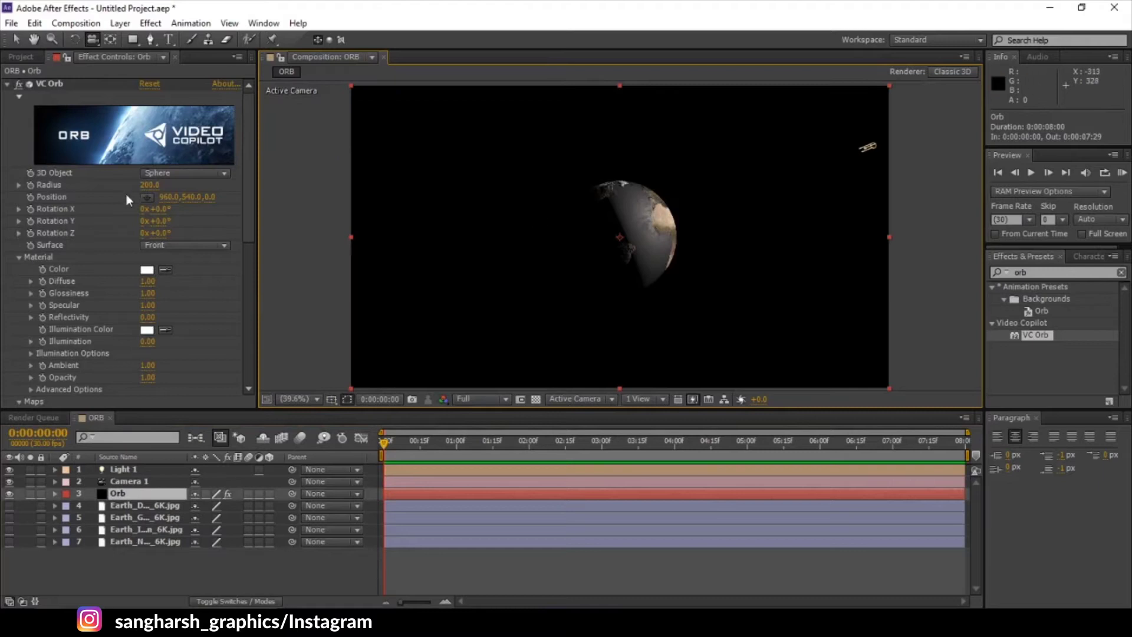
{"action": "scroll", "coordinate": [150, 321], "scroll_direction": "down", "scroll_amount": 2}
{"action": "scroll", "coordinate": [149, 321], "scroll_direction": "down", "scroll_amount": 1}
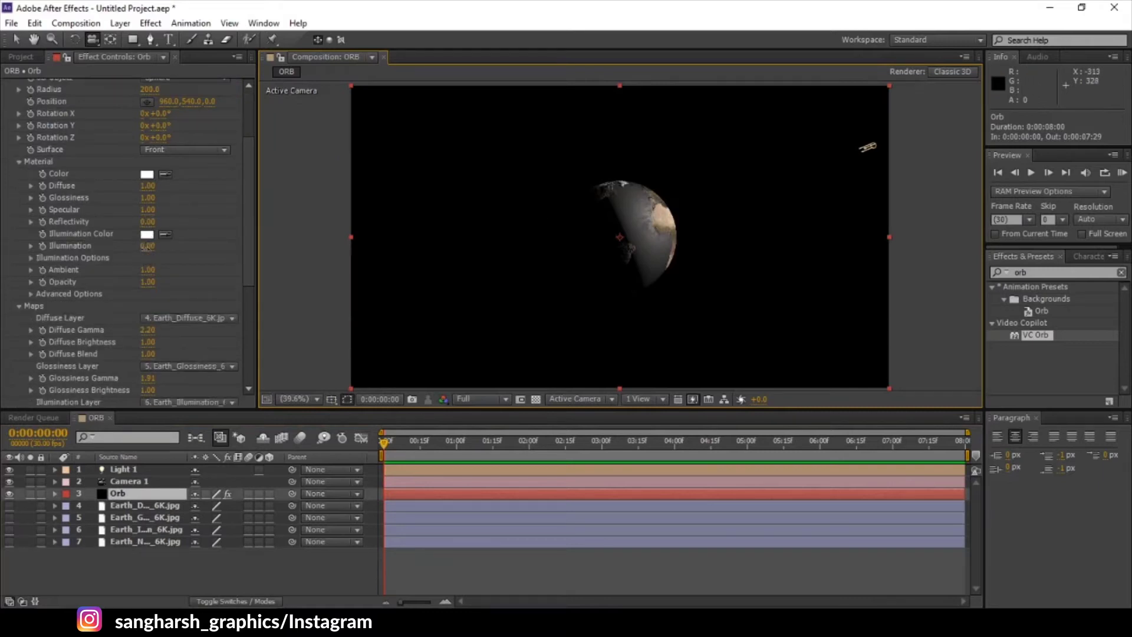
{"action": "left_click_drag", "start_coordinate": [147, 247], "coordinate": [112, 252]}
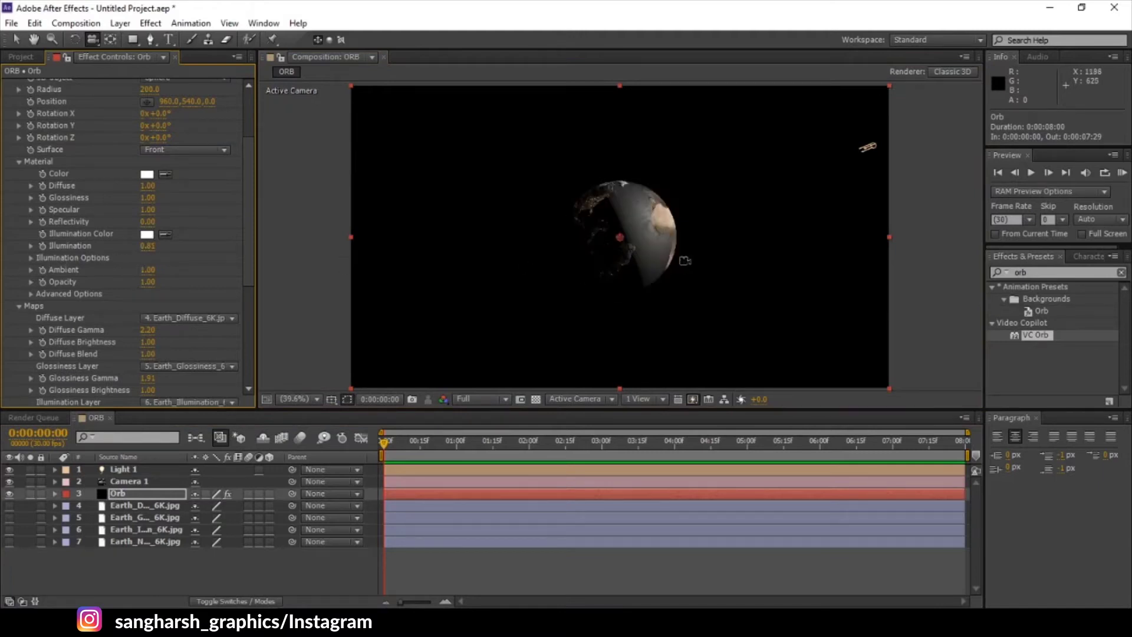
{"action": "key", "text": "slash"}
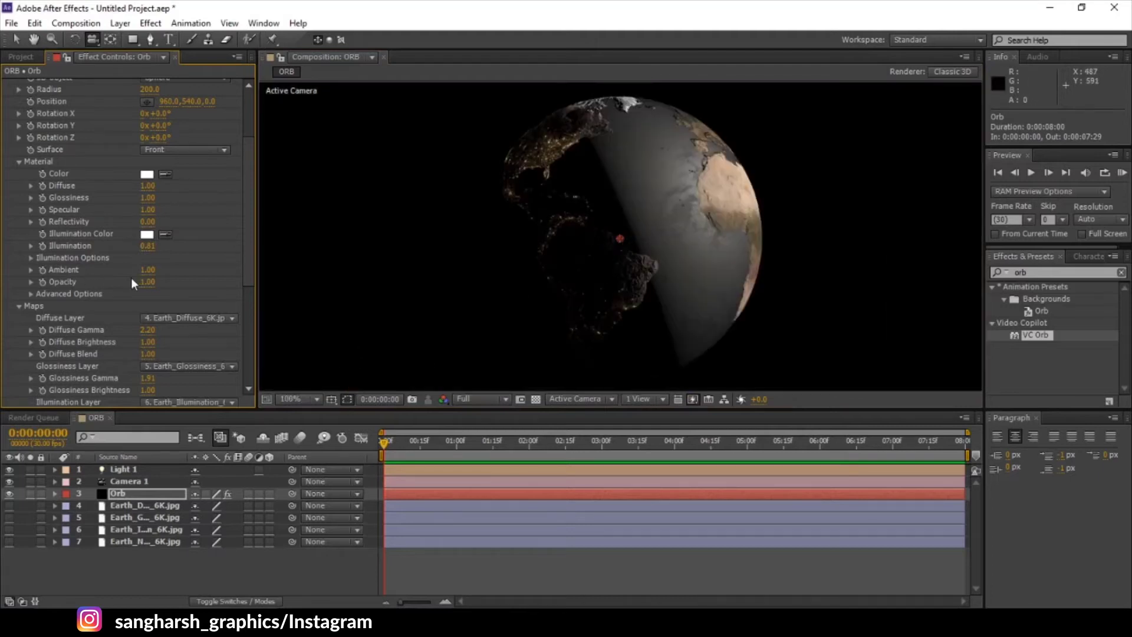
{"action": "left_click", "coordinate": [151, 252]}
{"action": "type", "text": "2"}
{"action": "key", "text": "Return"}
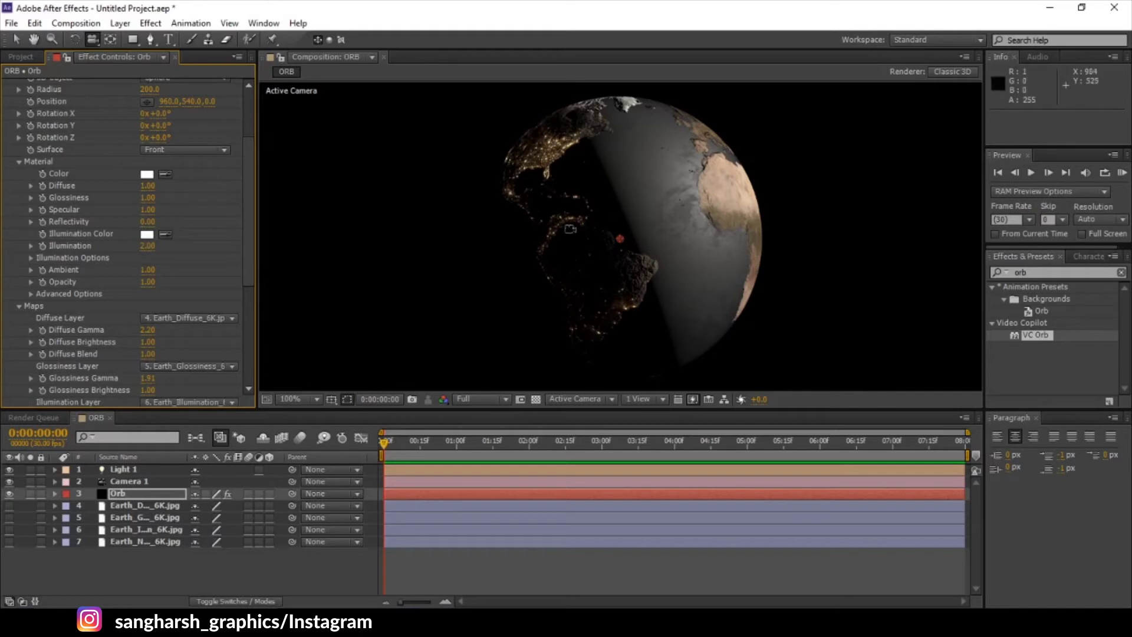
Step: Raise the Shadow/Light Expansion in the Illumination Options to 0.28 and orbit the camera over North America's city lights
{"action": "left_click", "coordinate": [30, 258]}
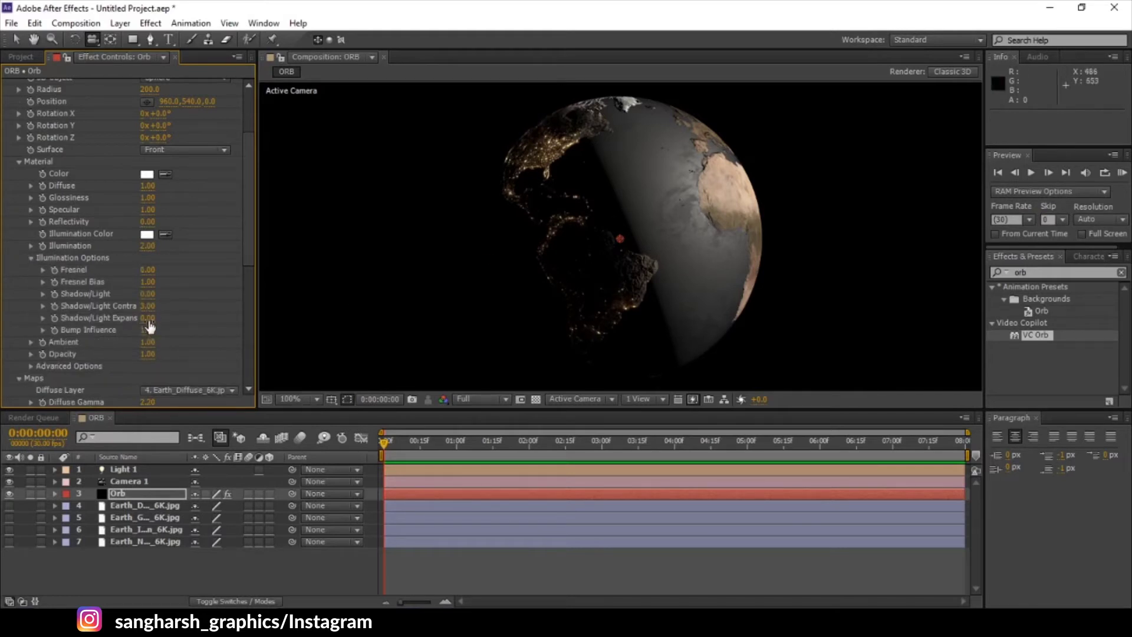
{"action": "left_click_drag", "start_coordinate": [147, 318], "coordinate": [336, 313]}
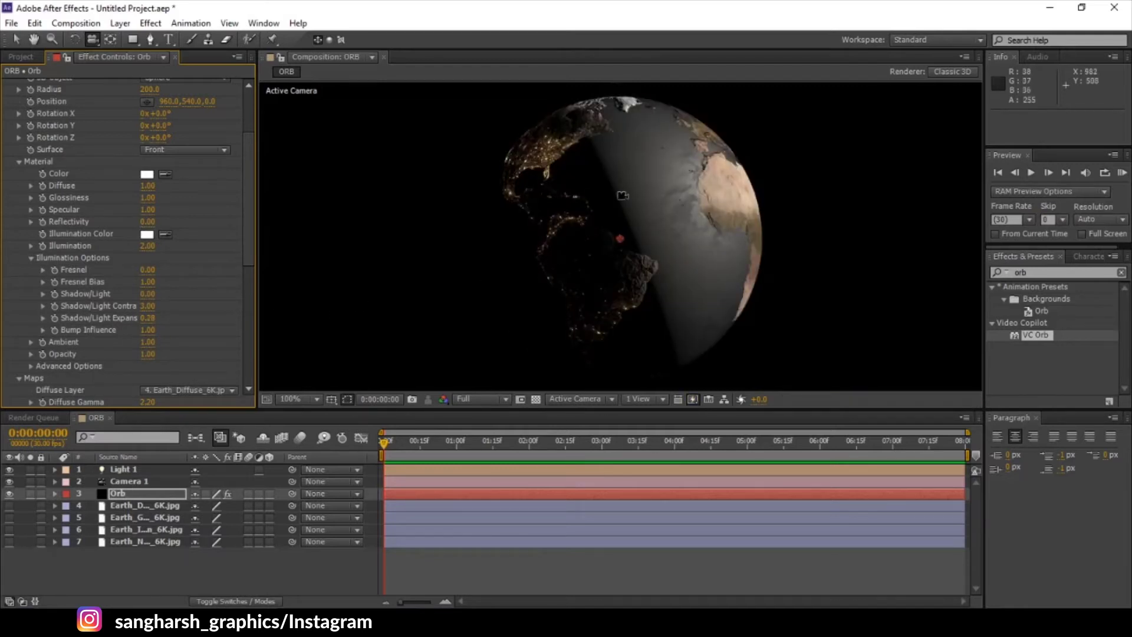
{"action": "left_click_drag", "start_coordinate": [578, 156], "coordinate": [646, 296]}
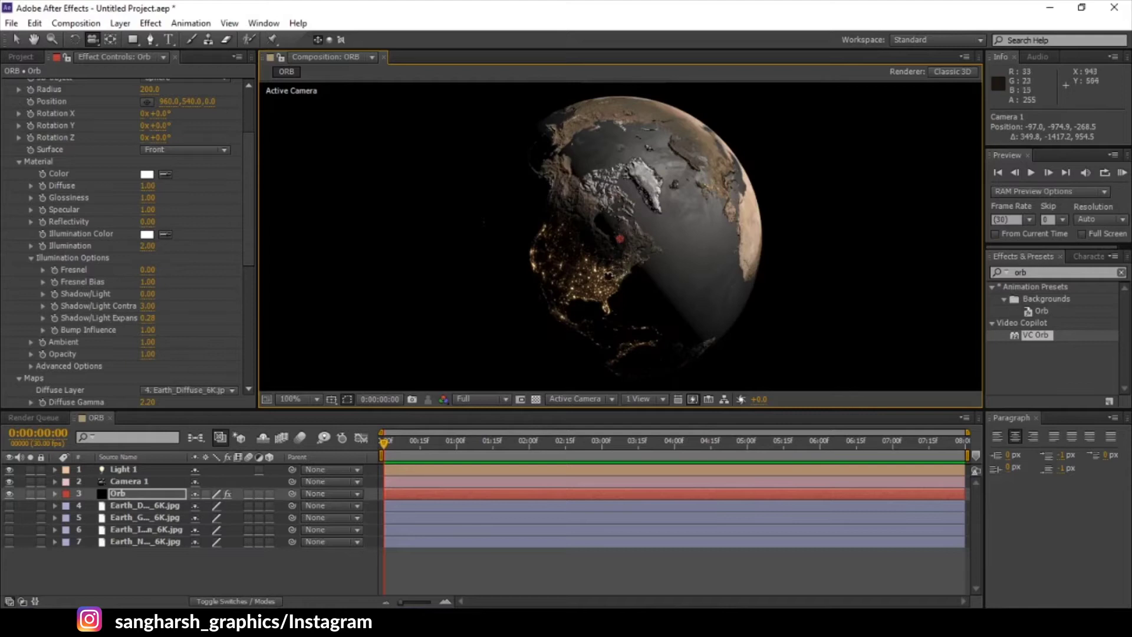
{"action": "scroll", "coordinate": [601, 274], "scroll_direction": "up", "scroll_amount": 2}
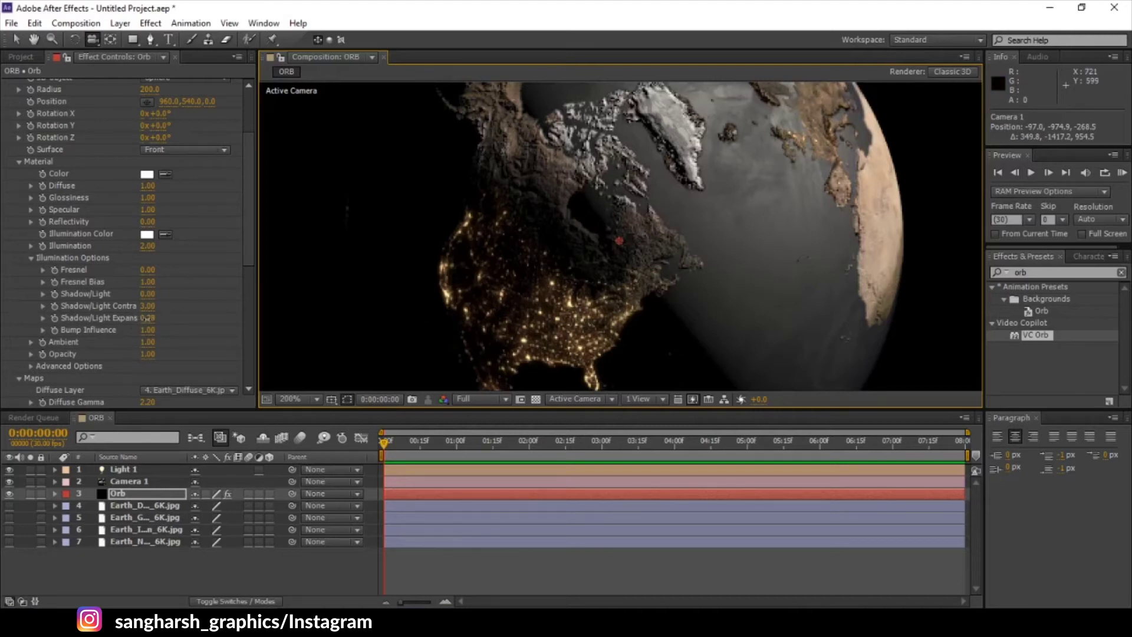
Step: Tune the Shadow/Light Expansion to -0.41 and orbit the camera slightly to judge the night-side lights
{"action": "left_click_drag", "start_coordinate": [237, 328], "coordinate": [330, 323]}
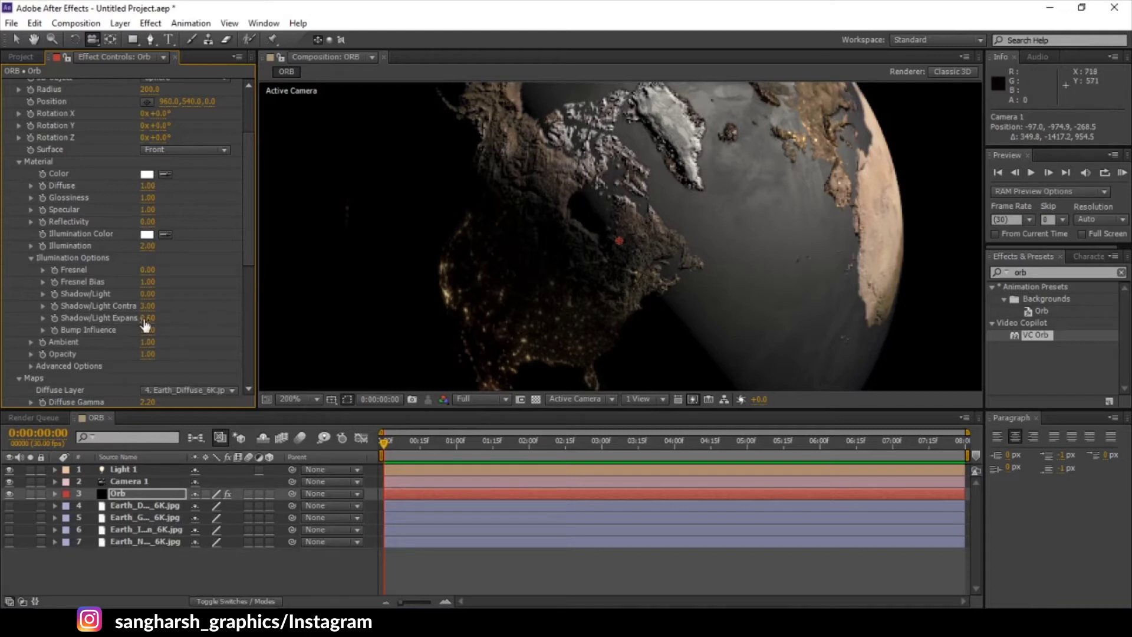
{"action": "left_click_drag", "start_coordinate": [148, 317], "coordinate": [112, 317]}
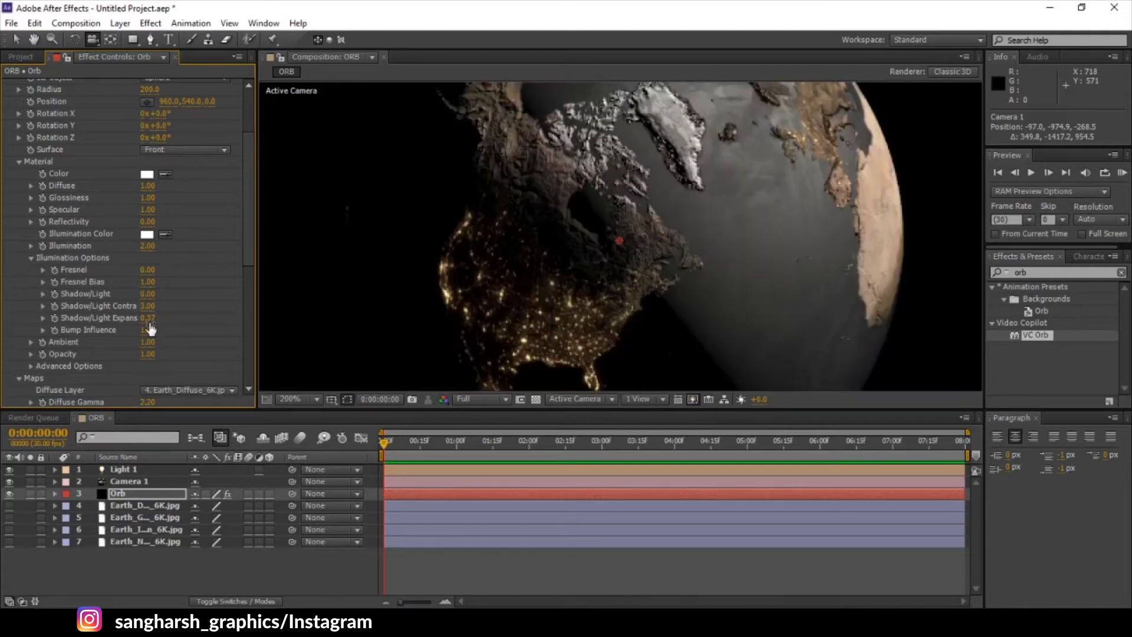
{"action": "left_click_drag", "start_coordinate": [151, 328], "coordinate": [136, 339]}
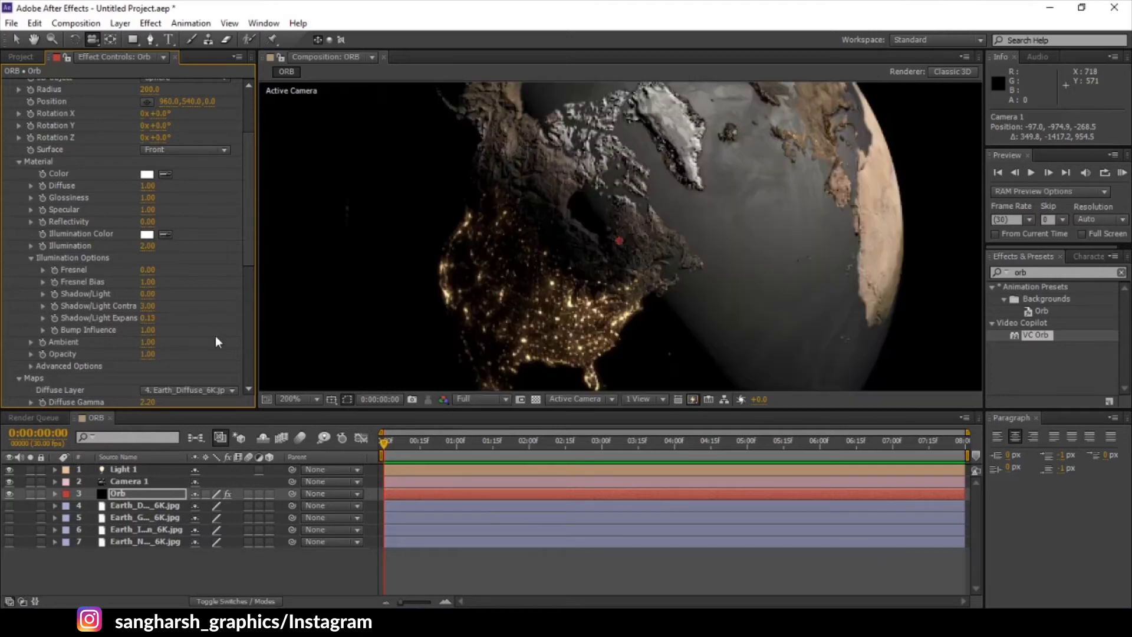
{"action": "left_click_drag", "start_coordinate": [59, 328], "coordinate": [30, 329]}
{"action": "mouse_move", "coordinate": [109, 324]}
{"action": "left_mouse_down"}
{"action": "mouse_move", "coordinate": [44, 341]}
{"action": "mouse_move", "coordinate": [171, 313]}
{"action": "left_mouse_up"}
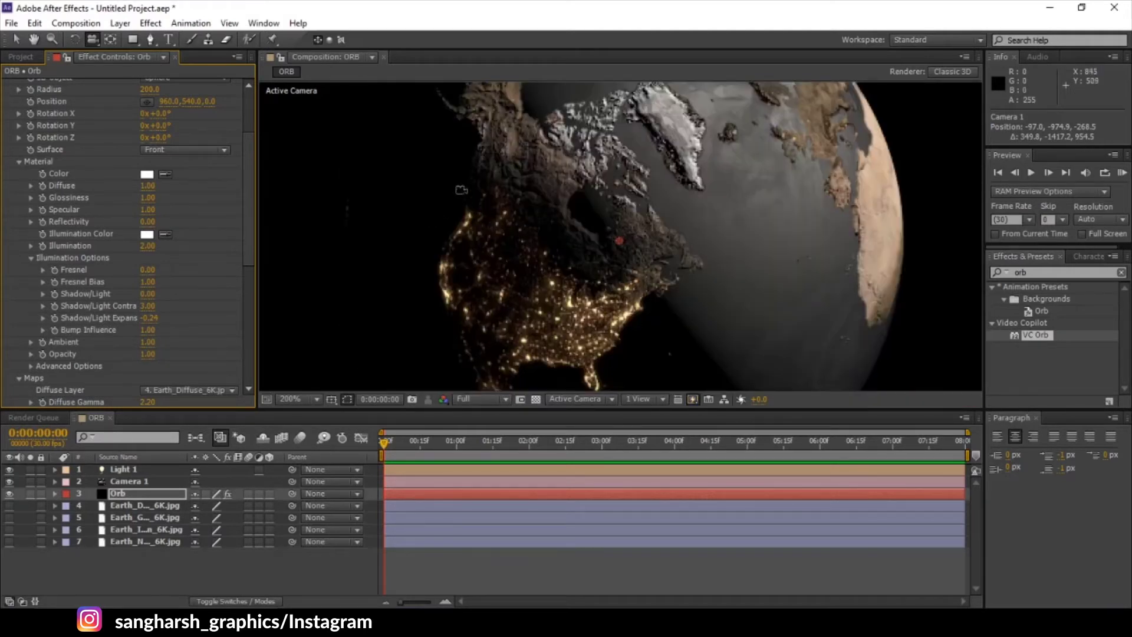
{"action": "left_click_drag", "start_coordinate": [465, 190], "coordinate": [546, 242]}
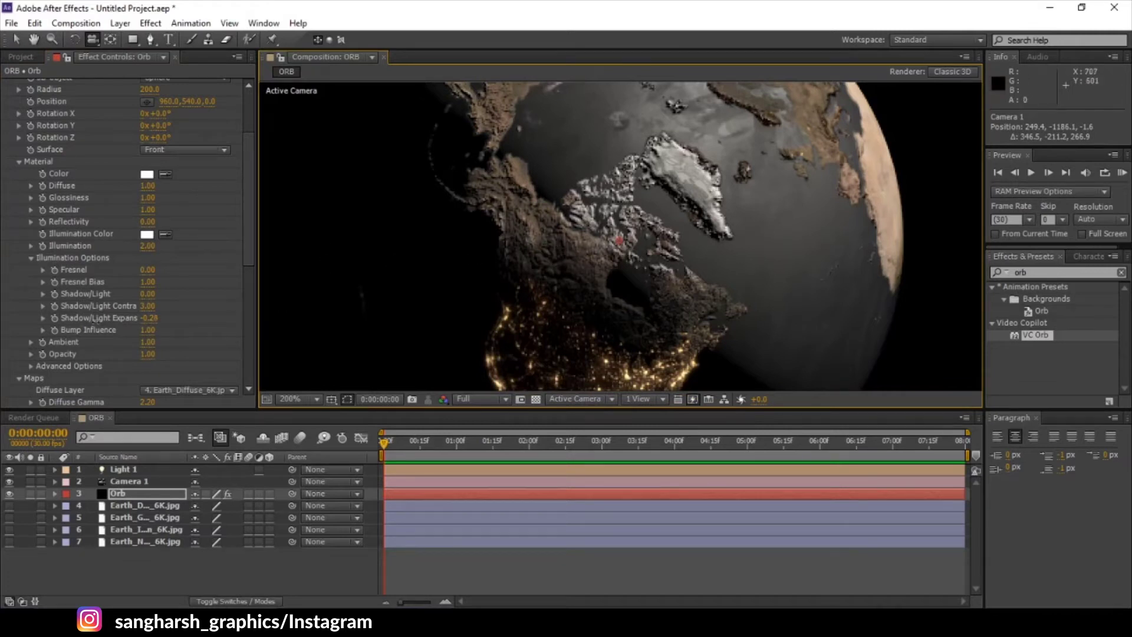
{"action": "left_click_drag", "start_coordinate": [148, 317], "coordinate": [87, 310]}
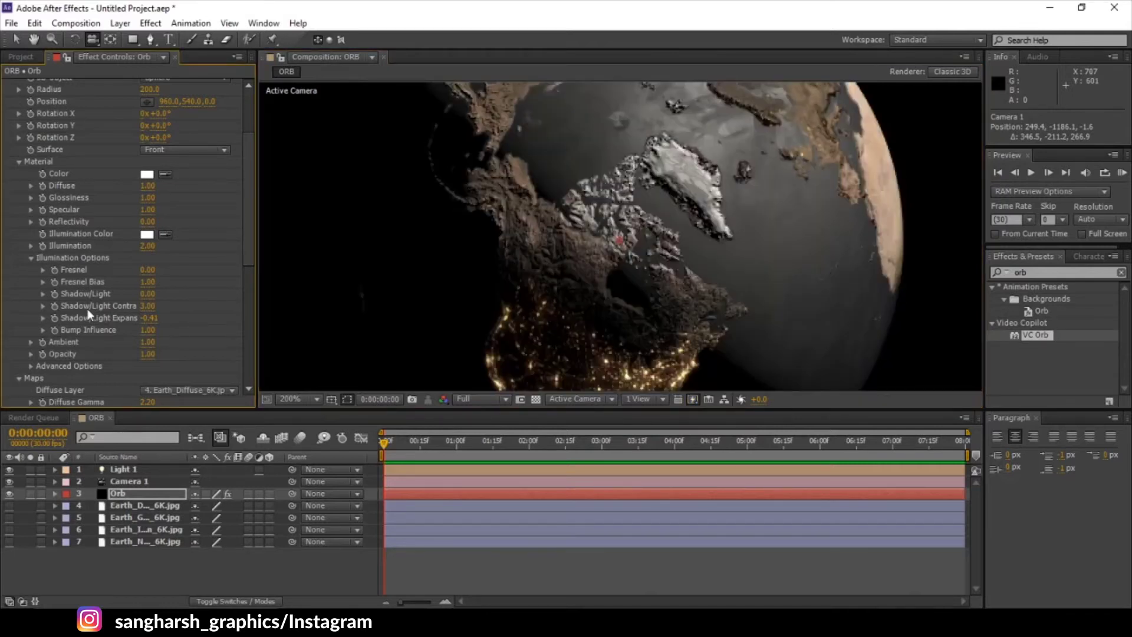
Step: Disable Use Normal Map for the Orb's bump map
{"action": "scroll", "coordinate": [172, 303], "scroll_direction": "down", "scroll_amount": 3}
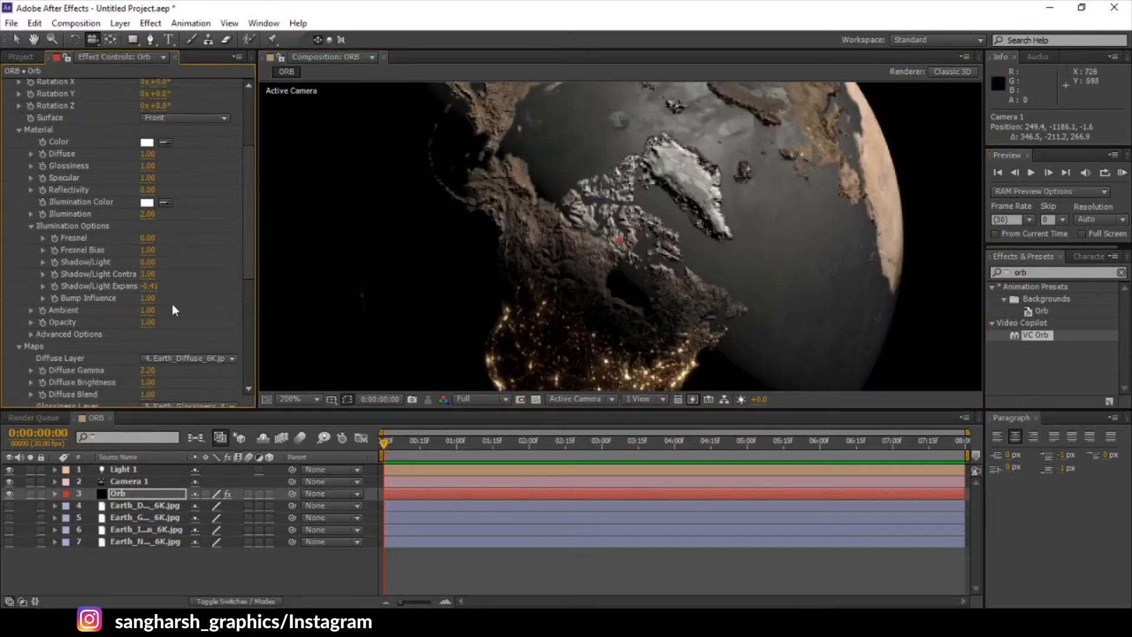
{"action": "scroll", "coordinate": [171, 312], "scroll_direction": "down", "scroll_amount": 5}
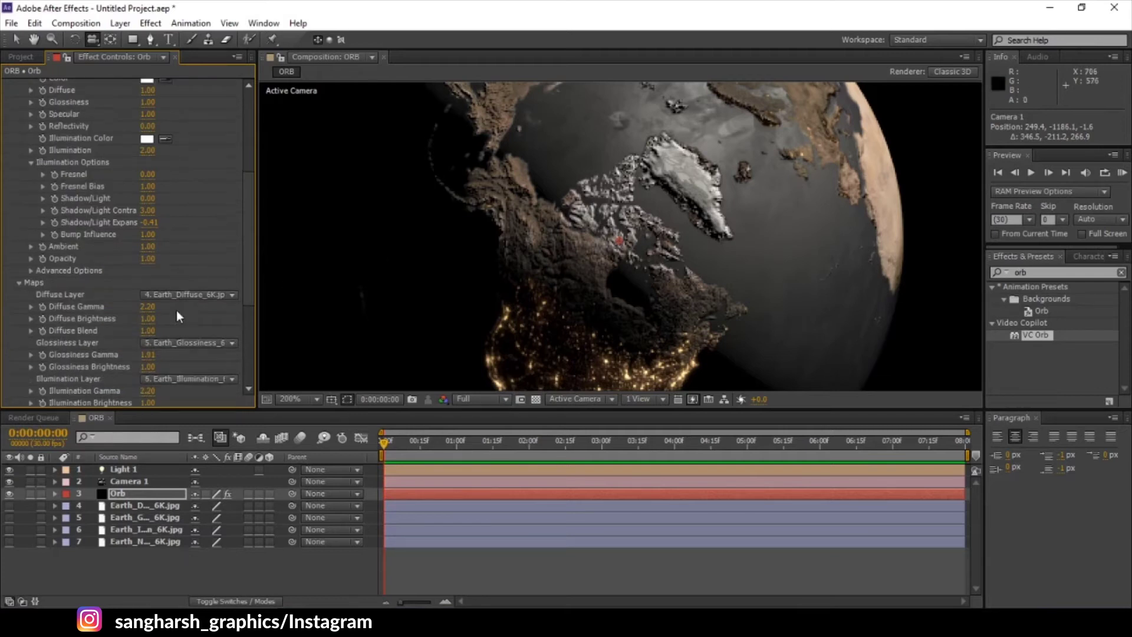
{"action": "scroll", "coordinate": [159, 330], "scroll_direction": "down", "scroll_amount": 3}
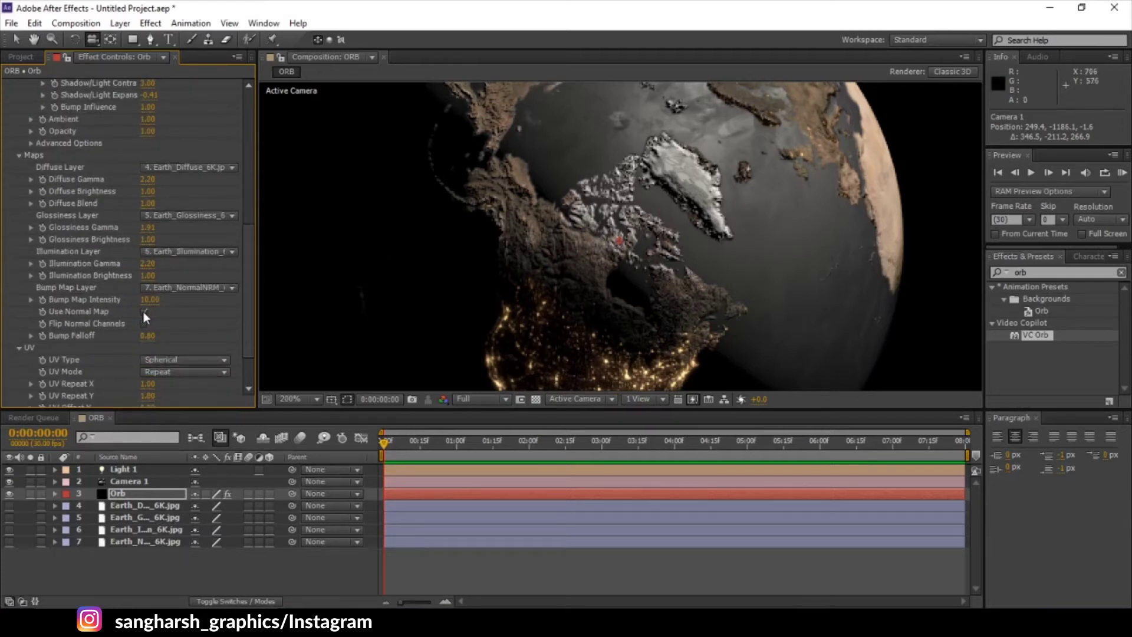
{"action": "left_click", "coordinate": [143, 312]}
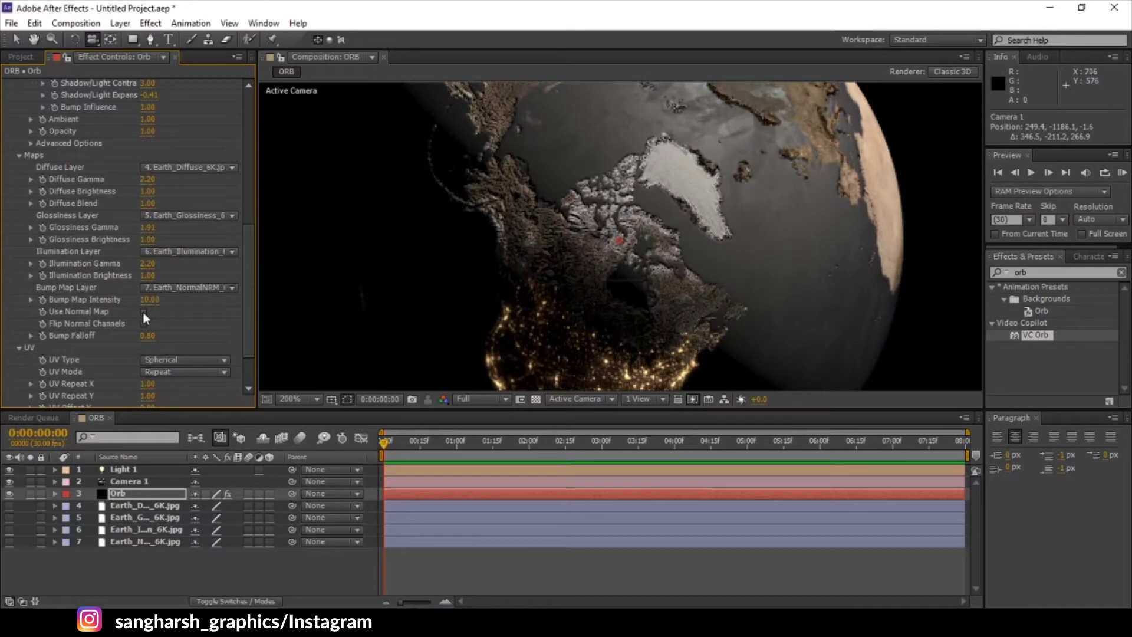
Step: Orbit the camera to about 395, -1222, -243, set the viewer resolution to Auto, and show the globe at 100% magnification
{"action": "left_click_drag", "start_coordinate": [707, 160], "coordinate": [686, 147]}
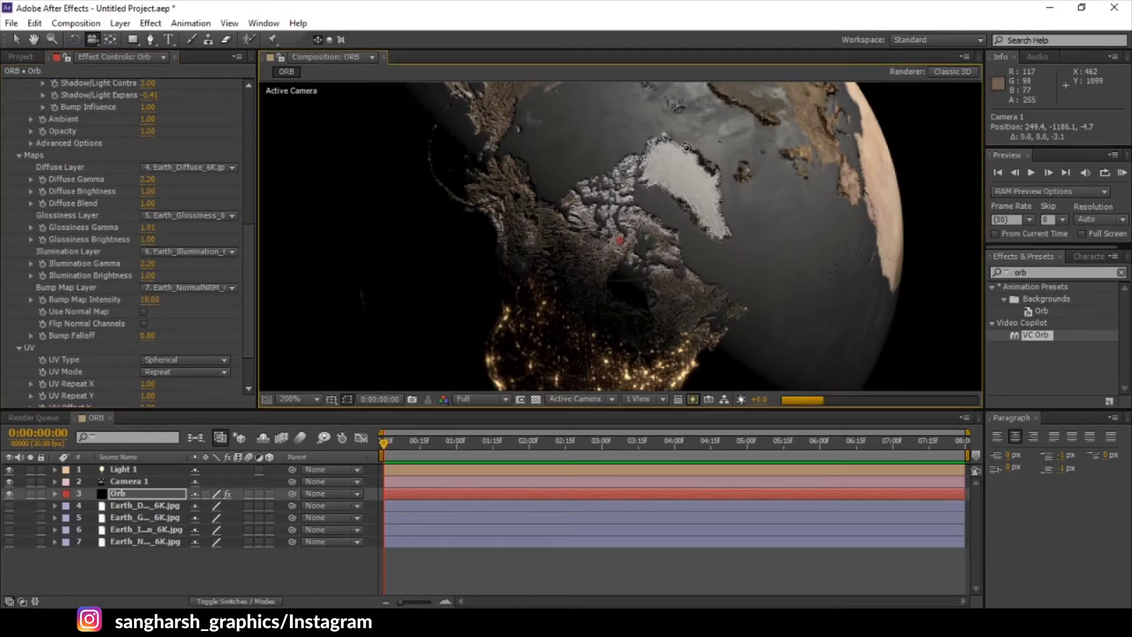
{"action": "scroll", "coordinate": [686, 147], "scroll_direction": "up", "scroll_amount": 3}
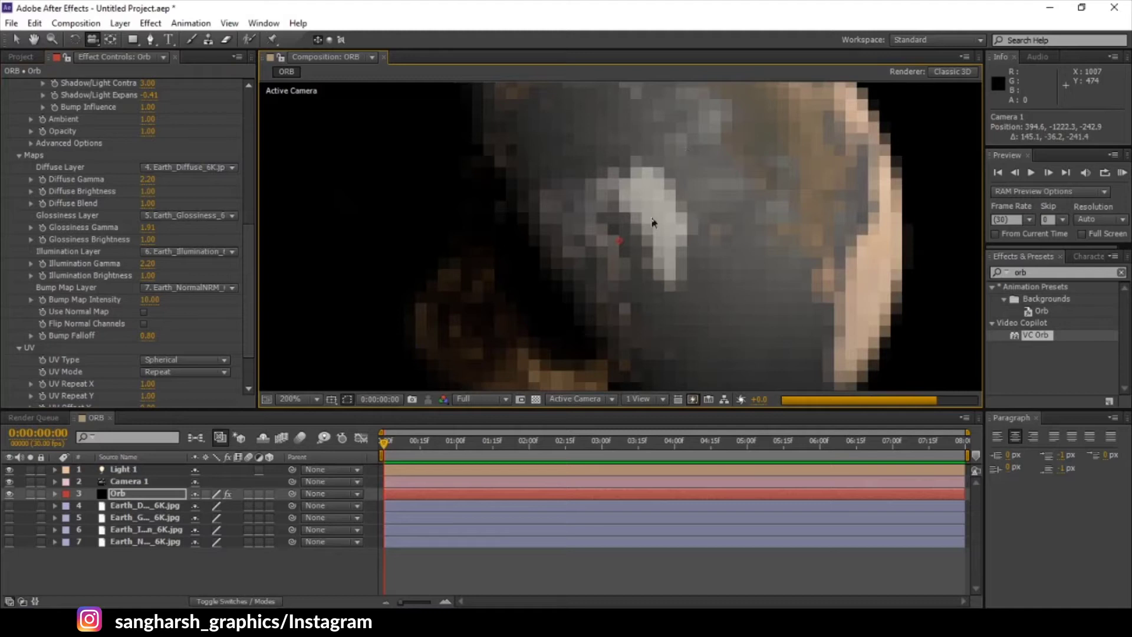
{"action": "left_click", "coordinate": [495, 402]}
{"action": "left_click", "coordinate": [494, 413]}
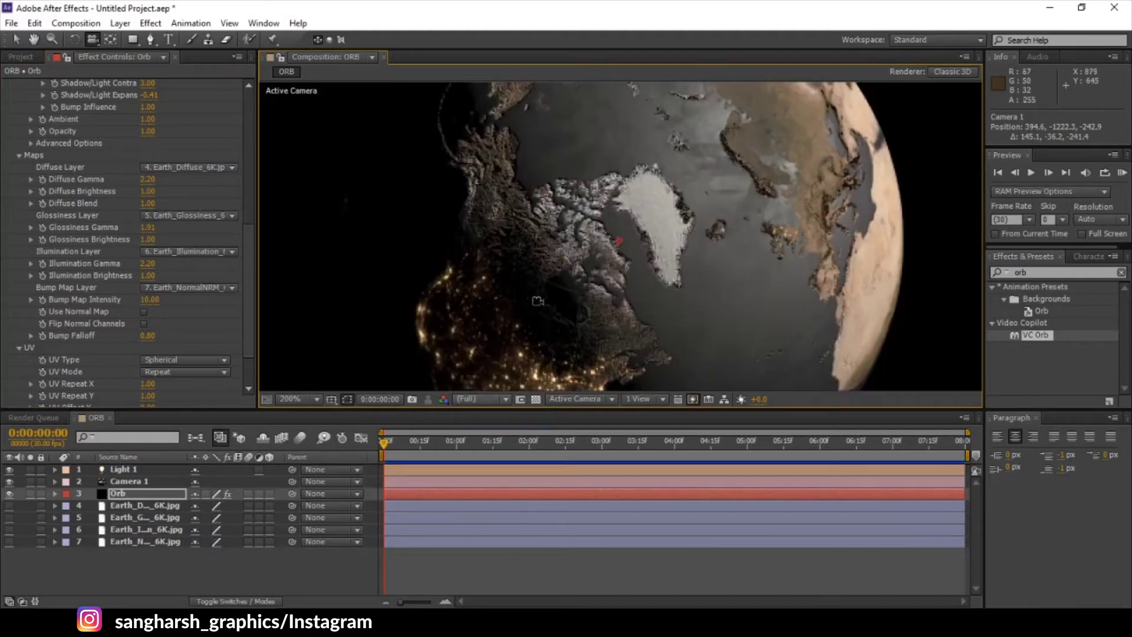
{"action": "key", "text": "comma"}
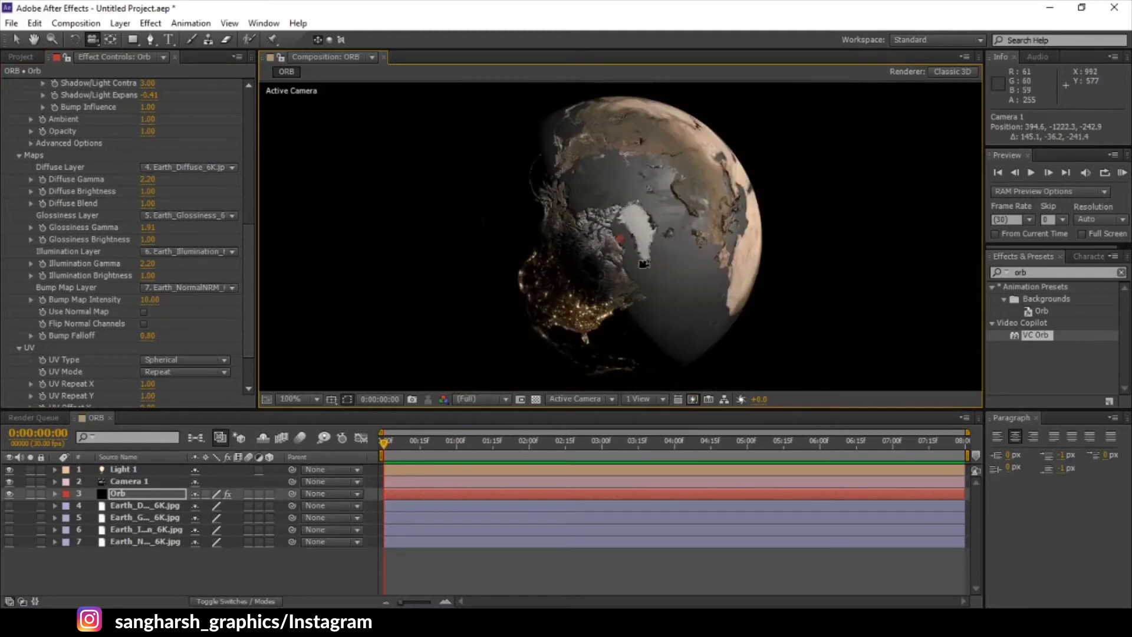
Step: Show the globe at 50% magnification, bring the camera closer and orbit it to about 519, -544, 380
{"action": "key", "text": "comma"}
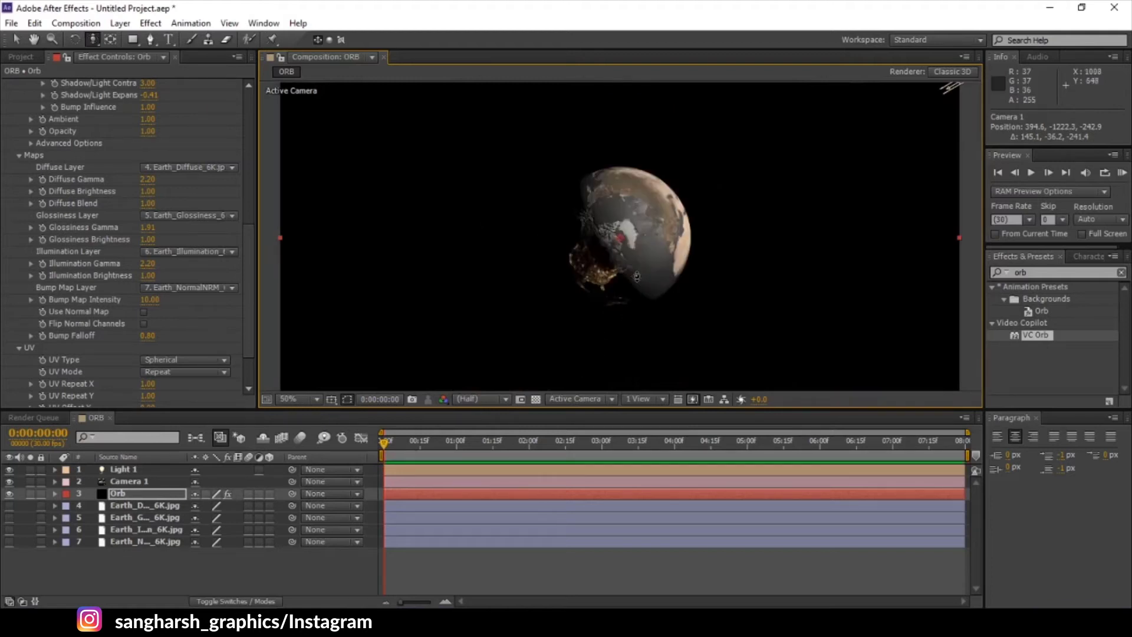
{"action": "left_click_drag", "start_coordinate": [637, 276], "coordinate": [652, 155]}
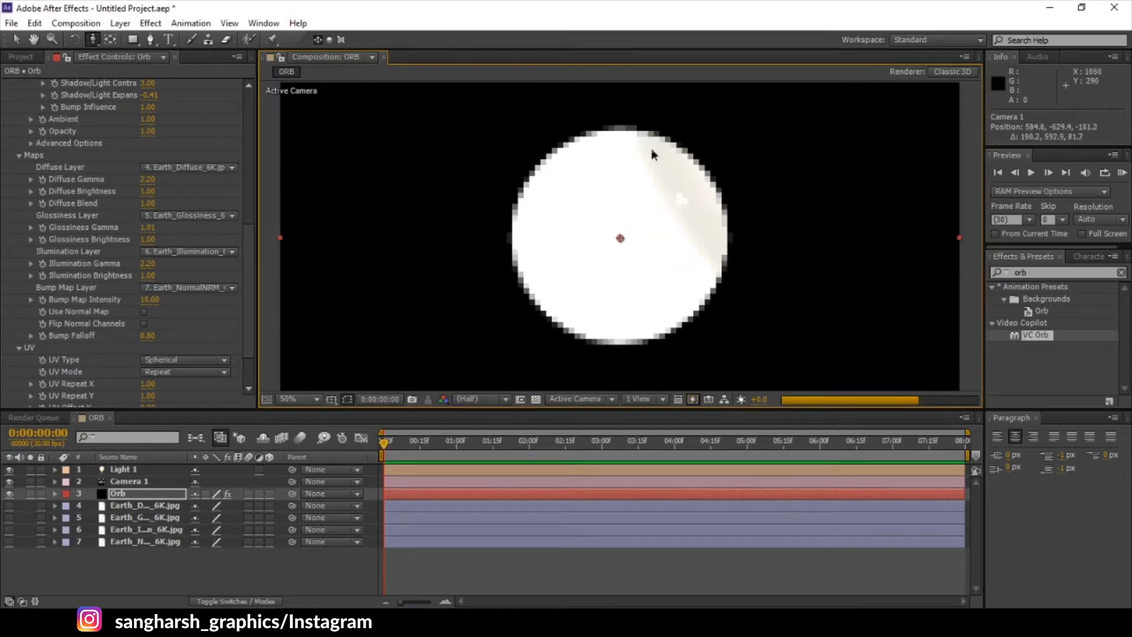
{"action": "left_click_drag", "start_coordinate": [617, 252], "coordinate": [617, 213]}
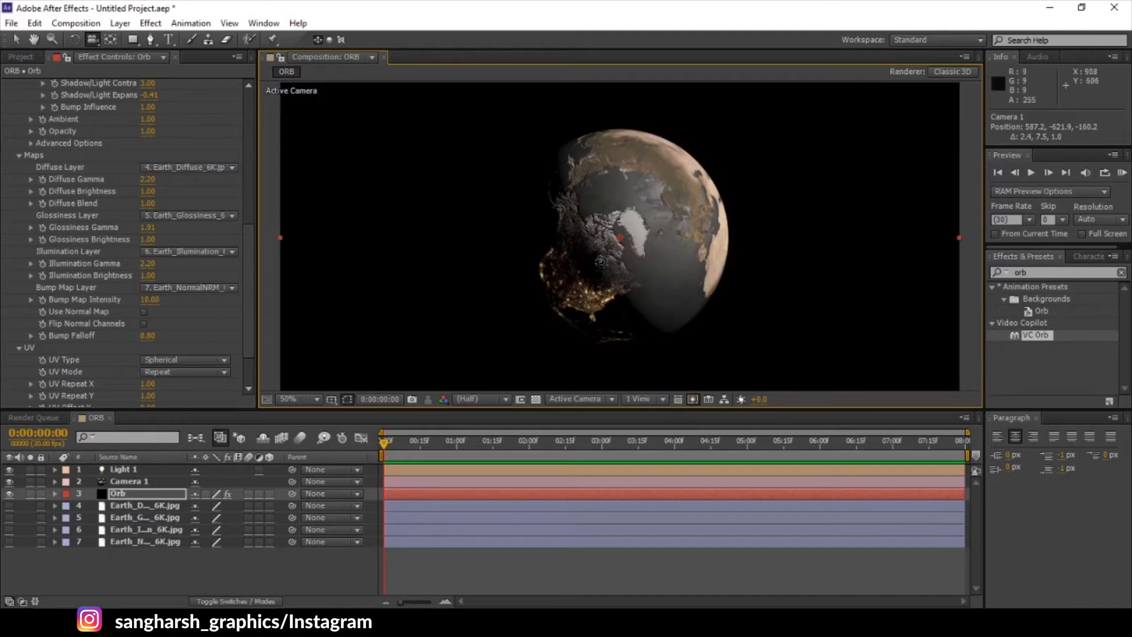
{"action": "left_click_drag", "start_coordinate": [661, 259], "coordinate": [693, 253]}
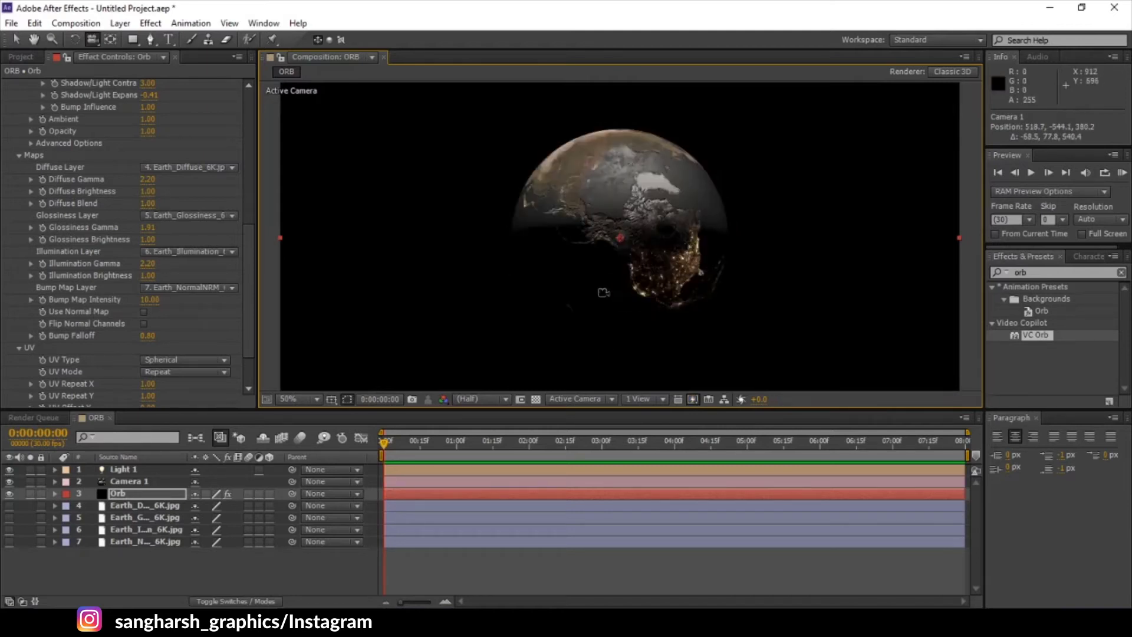
Step: Add Earth_Clouds_6K.jpg from the project to the ORB composition, directly beneath the Orb layer
{"action": "left_click", "coordinate": [139, 497]}
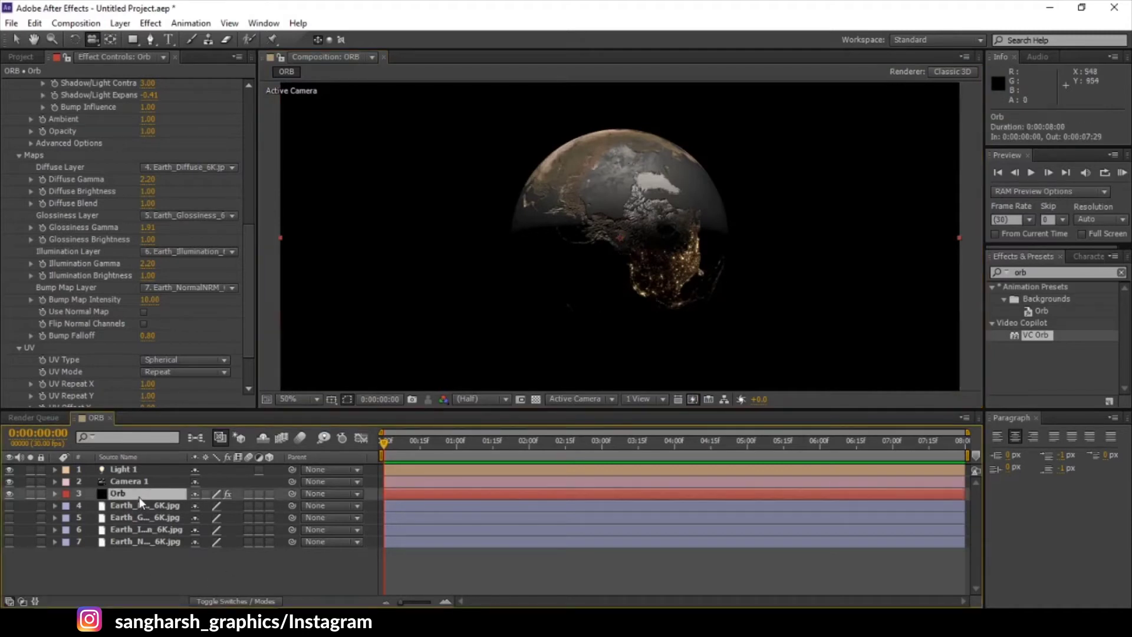
{"action": "left_click", "coordinate": [12, 56]}
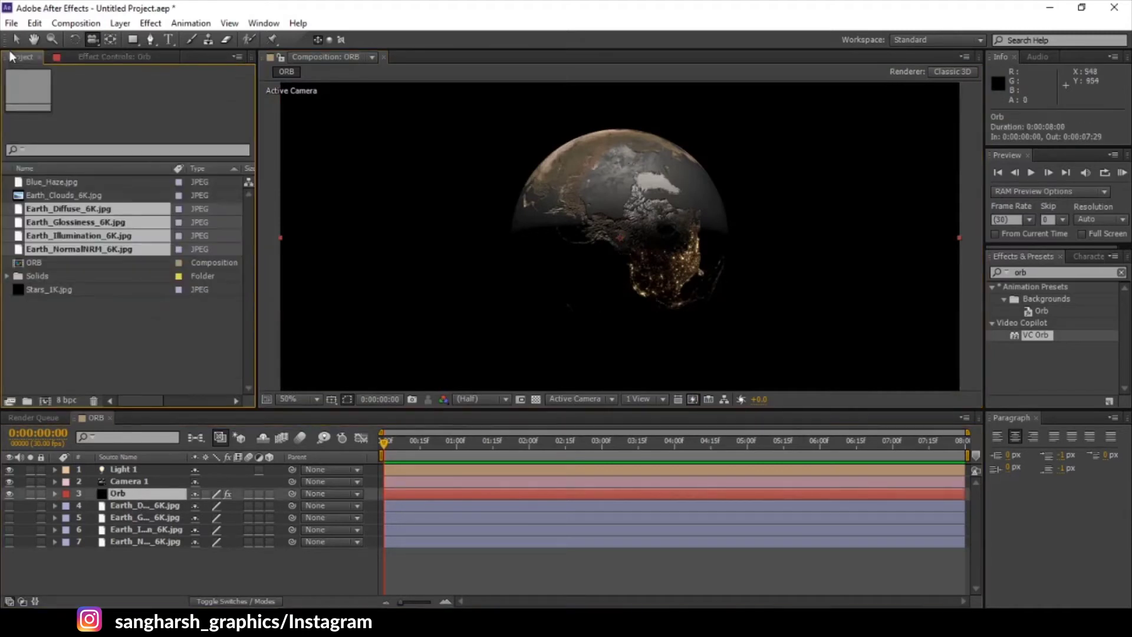
{"action": "left_click", "coordinate": [81, 283]}
{"action": "left_click_drag", "start_coordinate": [81, 199], "coordinate": [128, 505]}
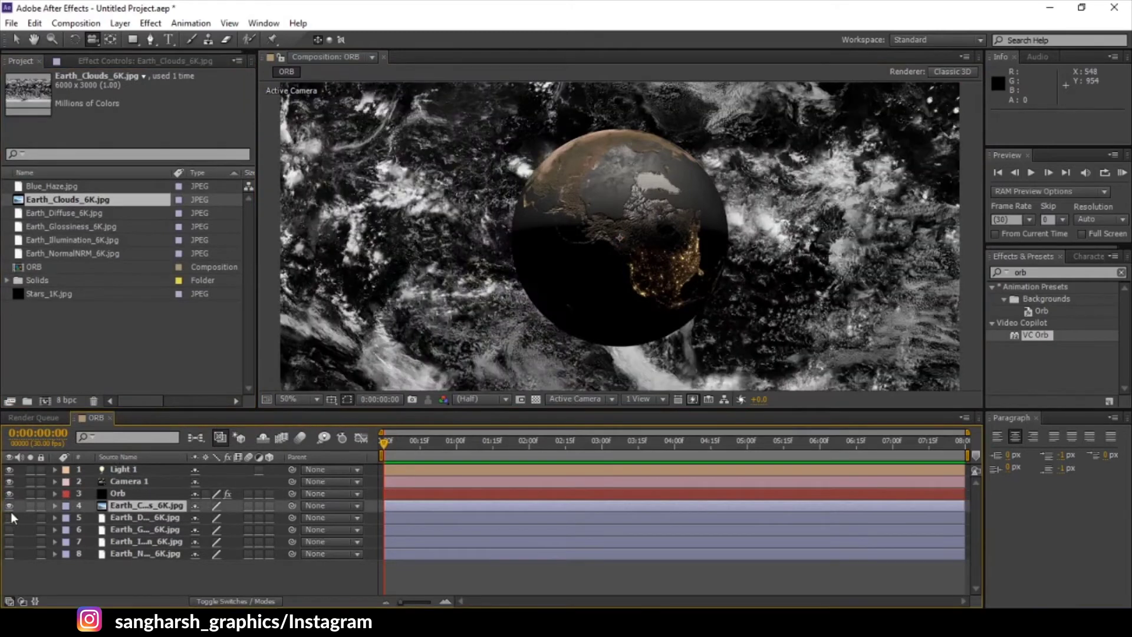
Step: Pre-compose the Earth_Clouds_6K.jpg layer as Earth_Clouds, moving all attributes into the new composition
{"action": "right_click", "coordinate": [157, 504]}
{"action": "right_click", "coordinate": [144, 505]}
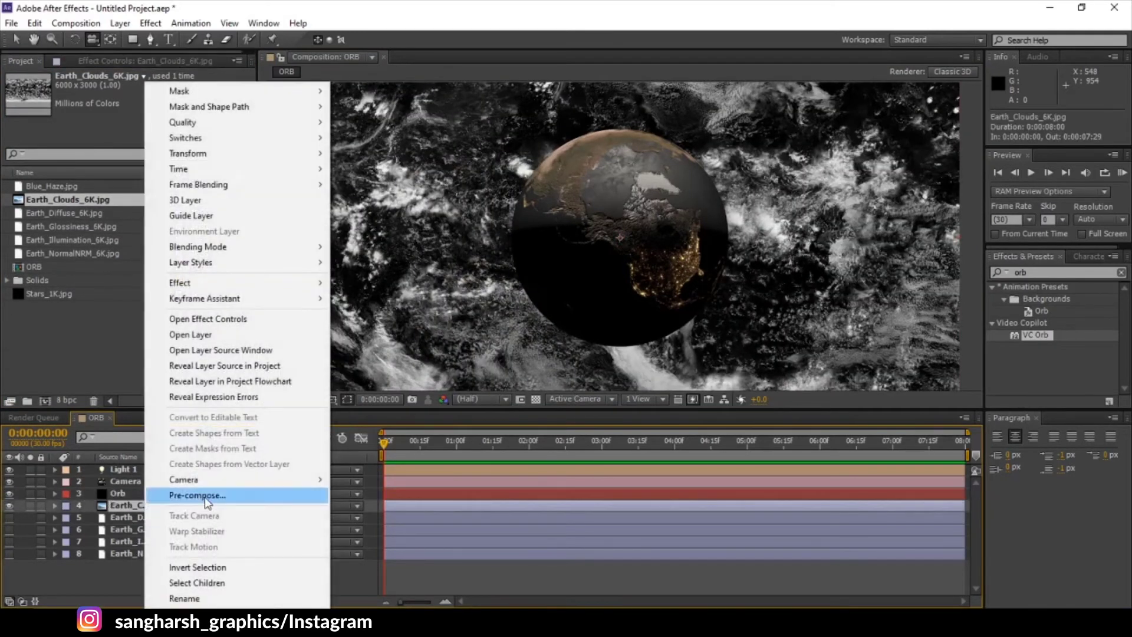
{"action": "left_click", "coordinate": [204, 496]}
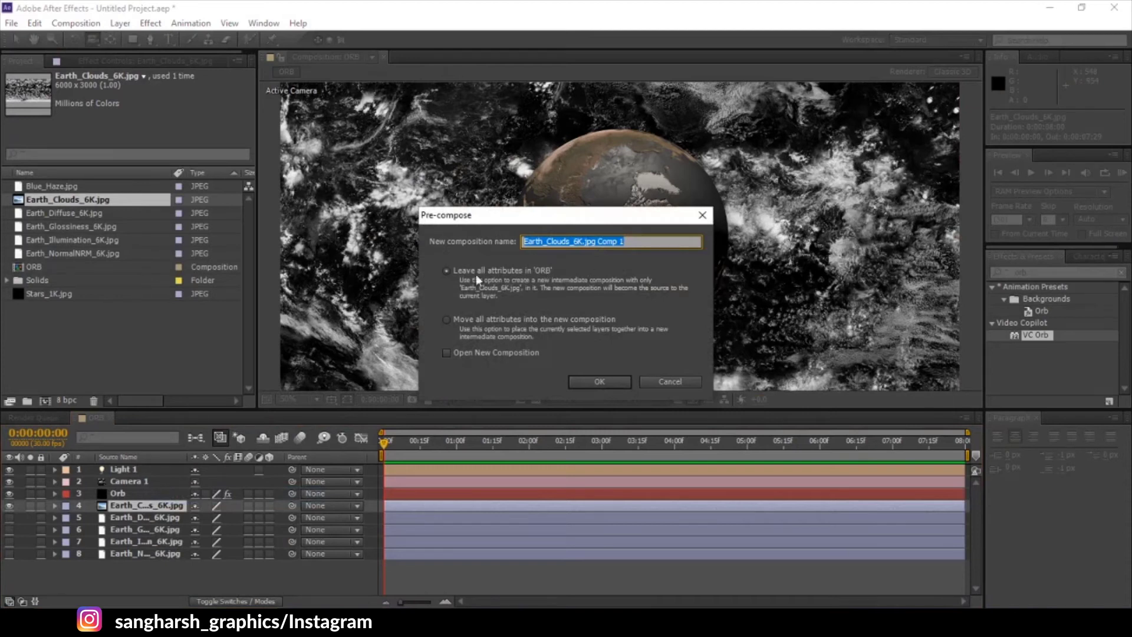
{"action": "left_click", "coordinate": [452, 324]}
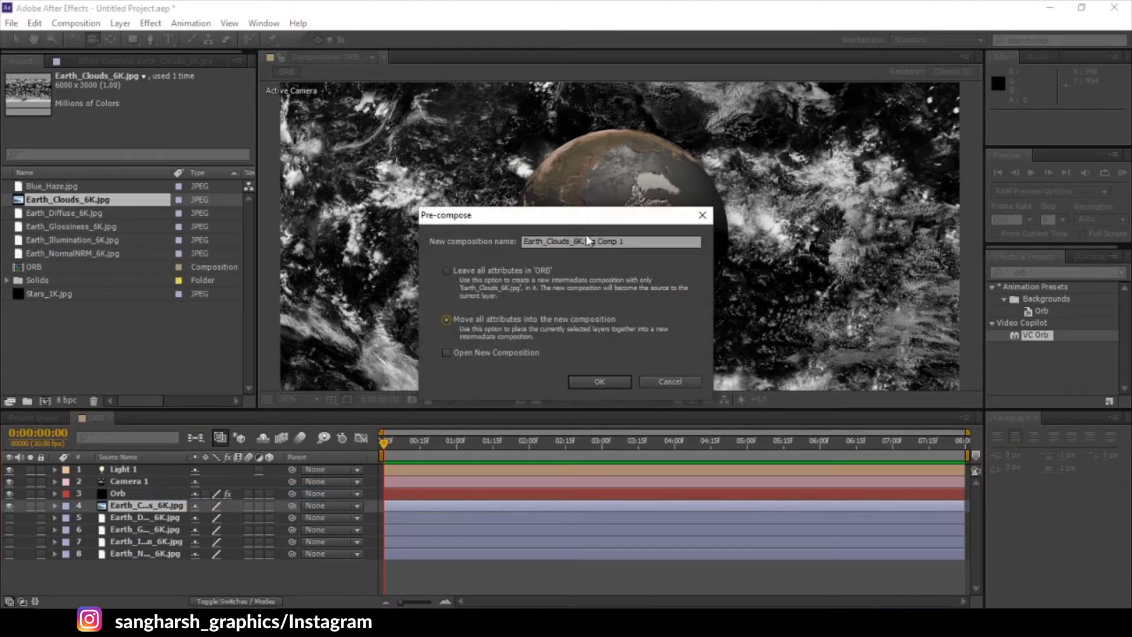
{"action": "left_click_drag", "start_coordinate": [569, 241], "coordinate": [625, 242]}
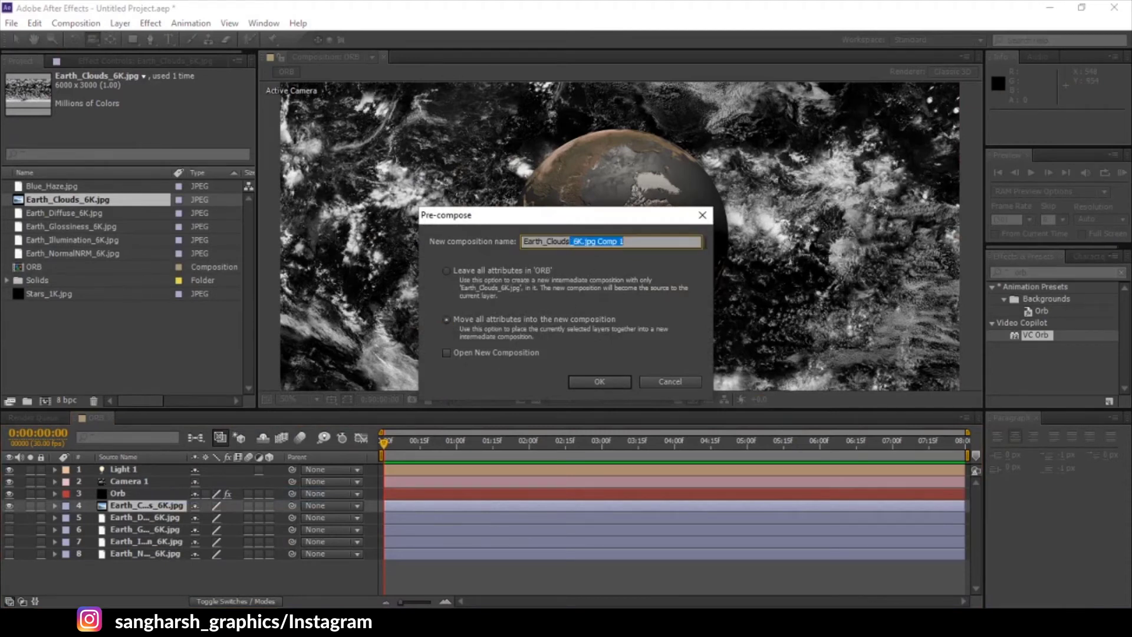
{"action": "key", "text": "BackSpace"}
{"action": "left_click", "coordinate": [600, 382]}
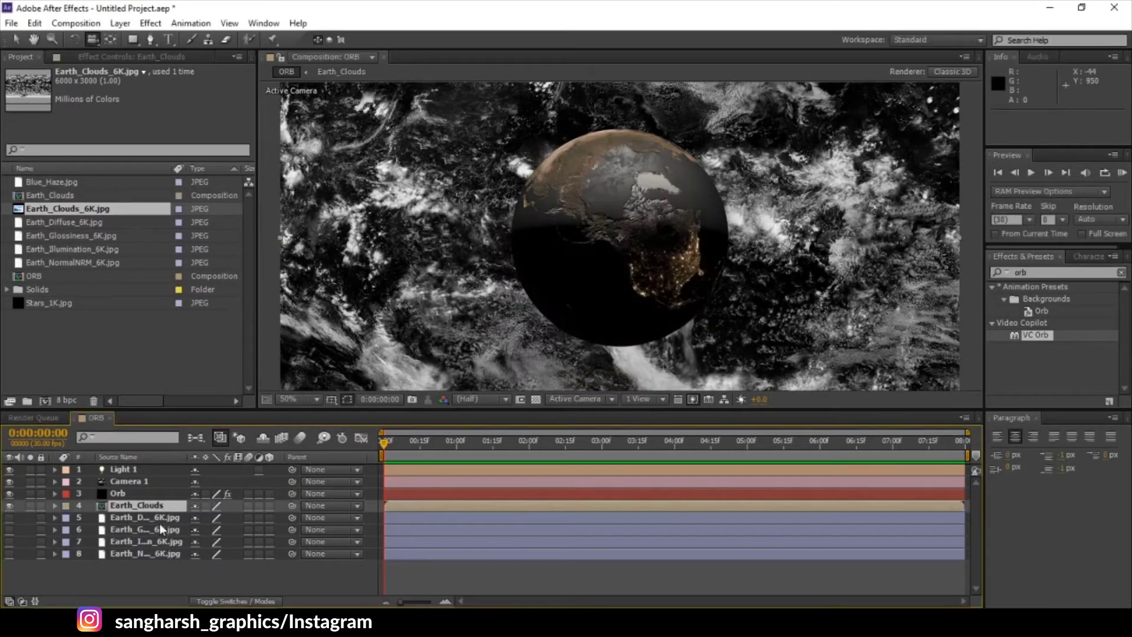
Step: Apply the Extract keying effect to the clouds image inside the Earth_Clouds composition
{"action": "double_click", "coordinate": [143, 505]}
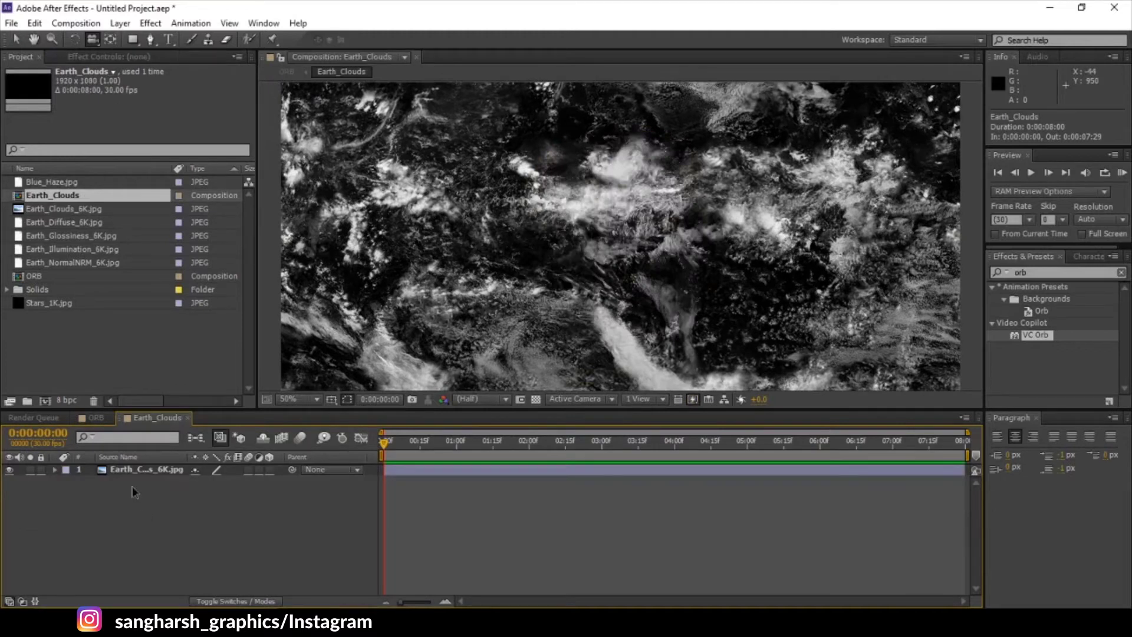
{"action": "left_click", "coordinate": [129, 469]}
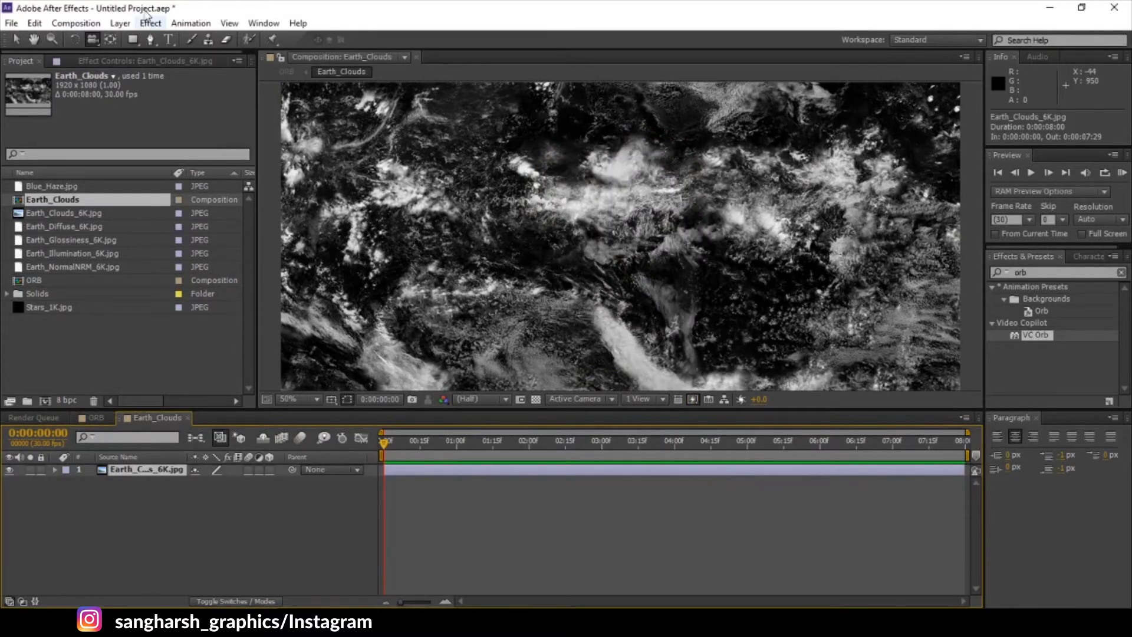
{"action": "left_click", "coordinate": [150, 23]}
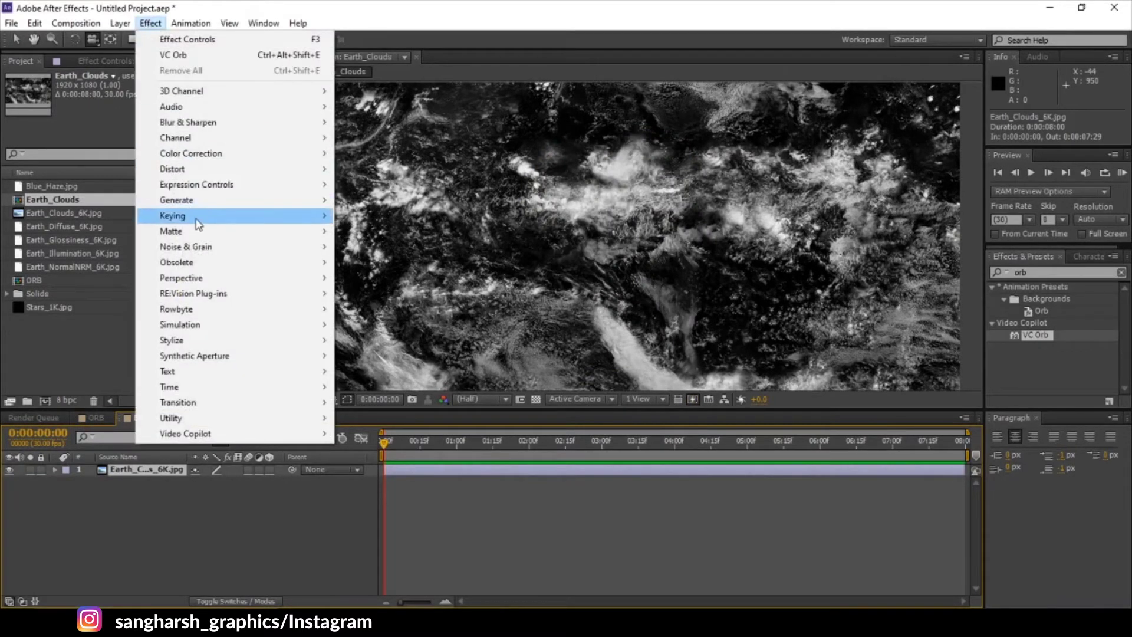
{"action": "mouse_move", "coordinate": [197, 216]}
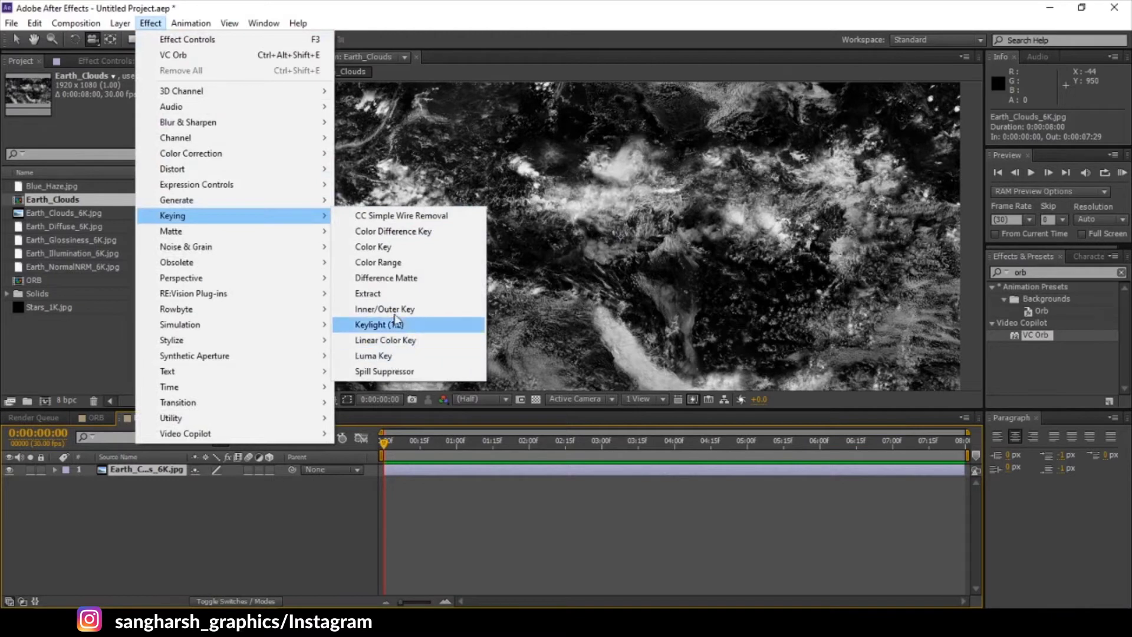
{"action": "left_click", "coordinate": [378, 293]}
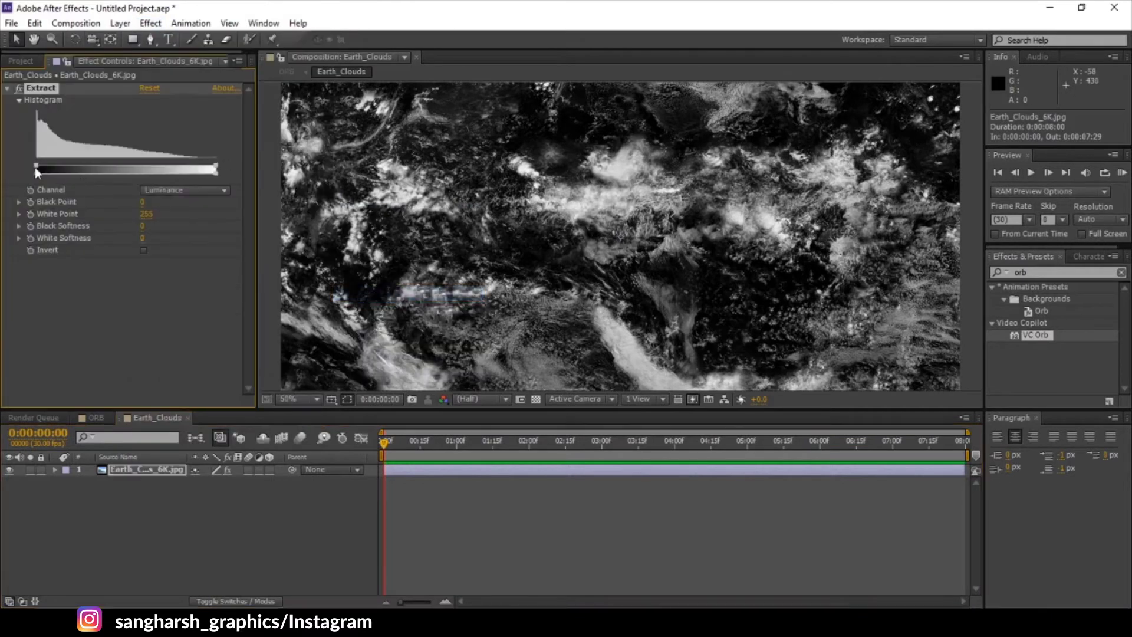
Step: Set Extract's Black Point to 210 and Black Softness to 198, and show the clouds over the transparency grid
{"action": "mouse_move", "coordinate": [37, 169]}
{"action": "left_mouse_down"}
{"action": "mouse_move", "coordinate": [184, 169]}
{"action": "mouse_move", "coordinate": [27, 184]}
{"action": "mouse_move", "coordinate": [51, 181]}
{"action": "left_mouse_up"}
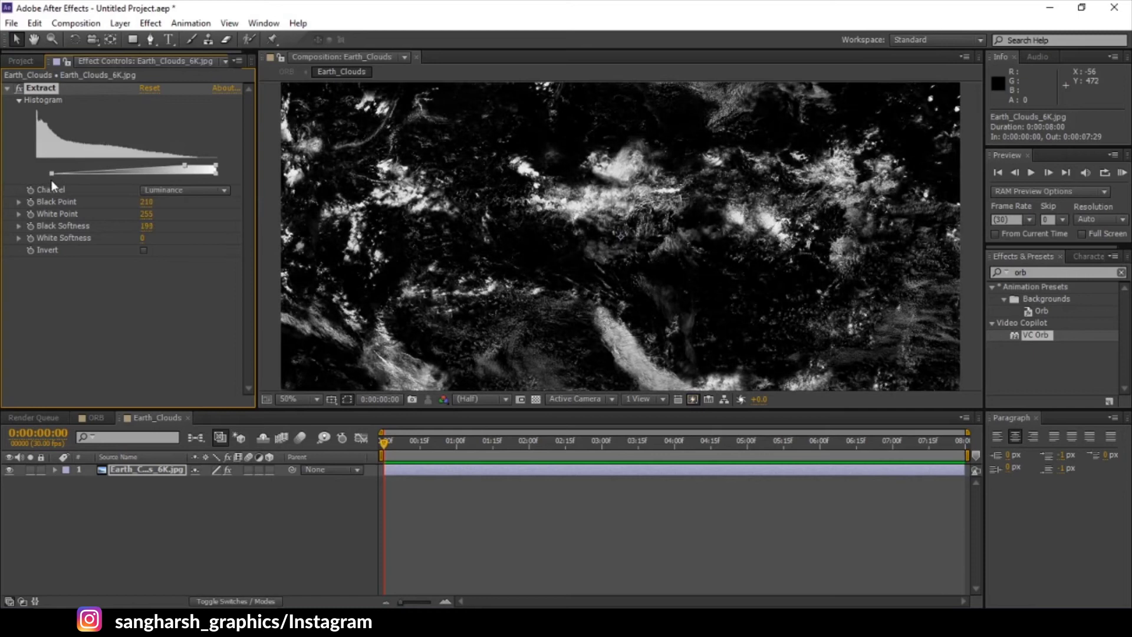
{"action": "scroll", "coordinate": [505, 260], "scroll_direction": "down", "scroll_amount": 2}
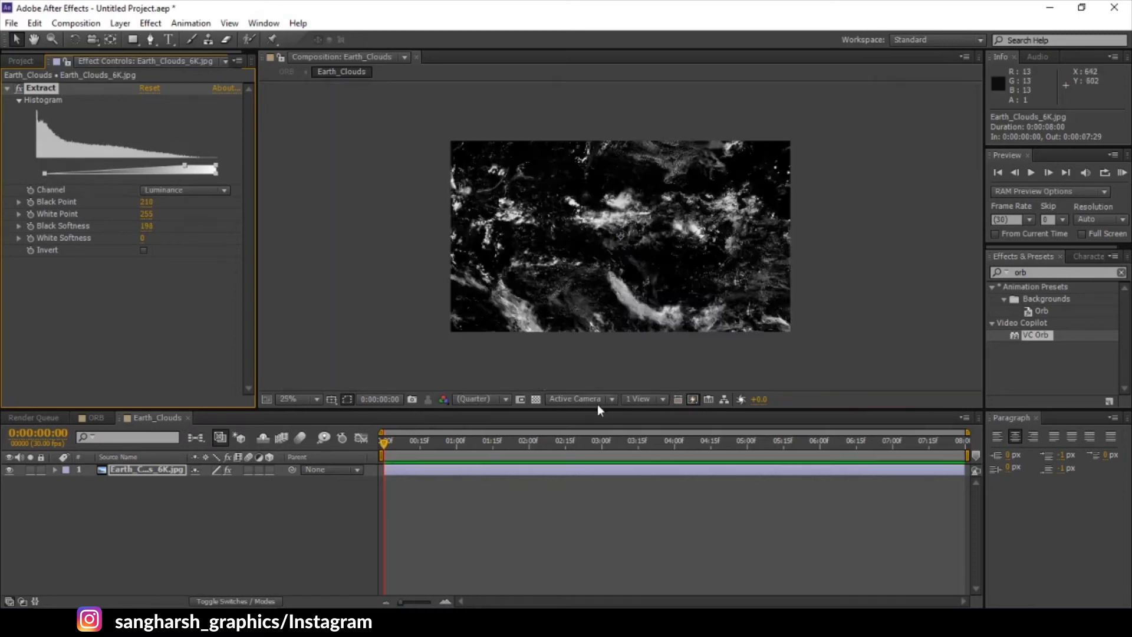
{"action": "left_click", "coordinate": [536, 399]}
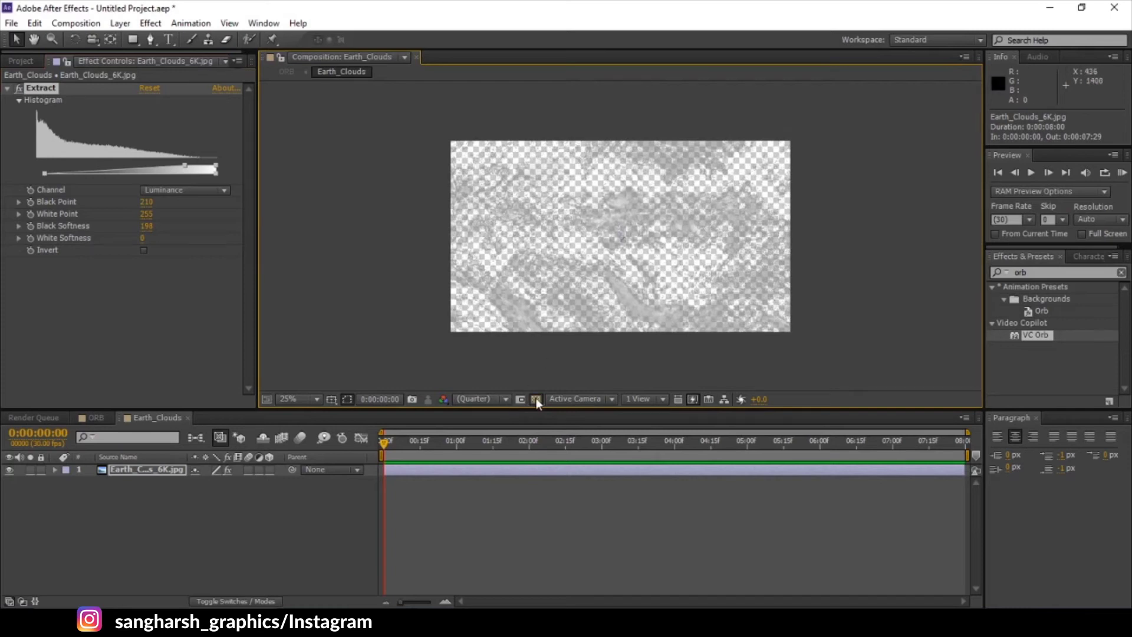
Step: Return to the ORB composition and hide the Earth_Clouds layer
{"action": "left_click", "coordinate": [98, 419]}
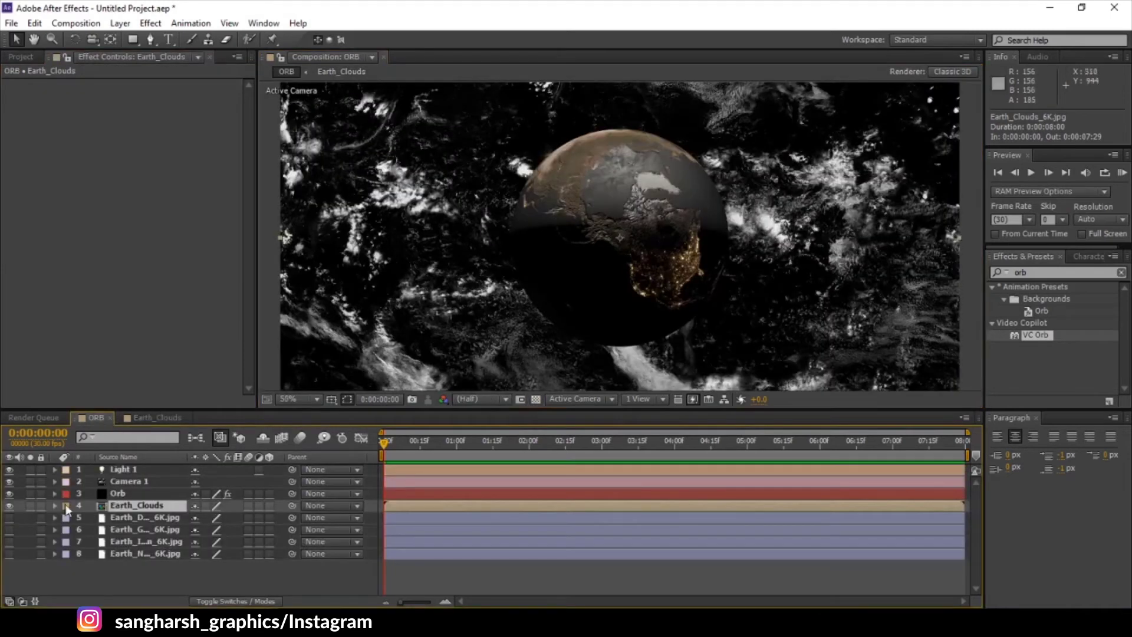
{"action": "left_click", "coordinate": [9, 506]}
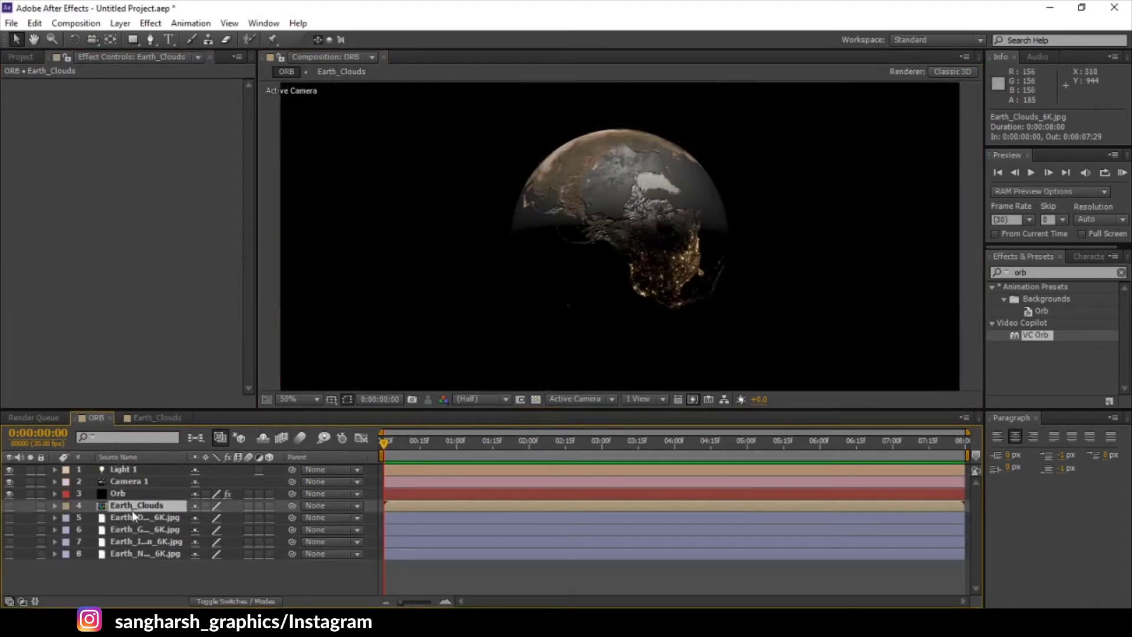
Step: Duplicate the Orb layer and set the upper copy's VC Orb radius to 202
{"action": "left_click", "coordinate": [120, 493]}
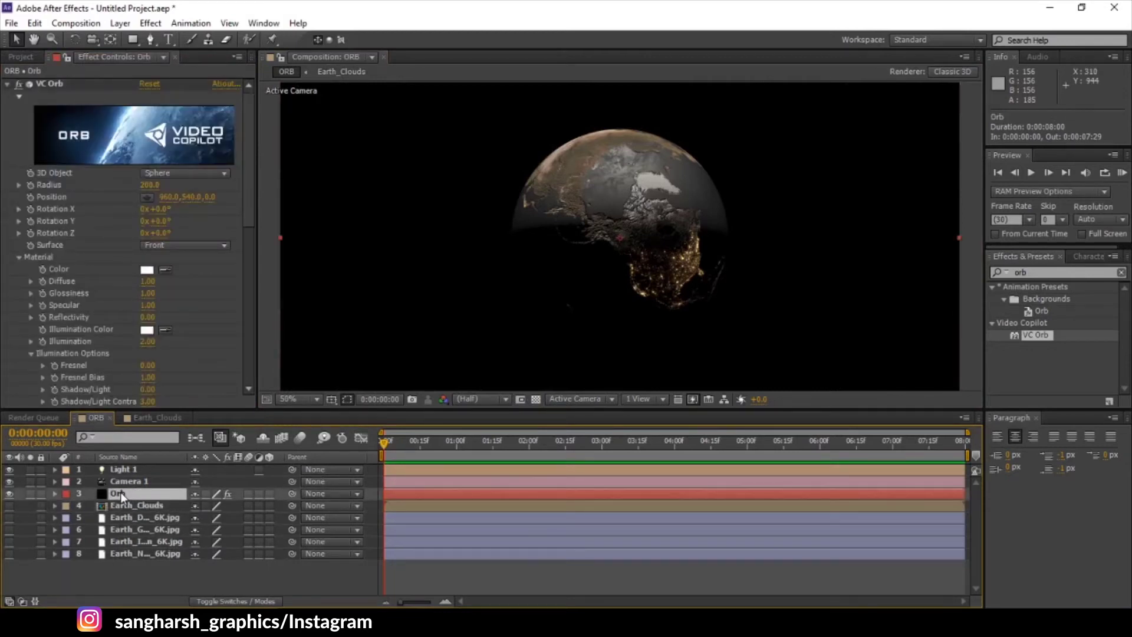
{"action": "key", "text": "ctrl+d"}
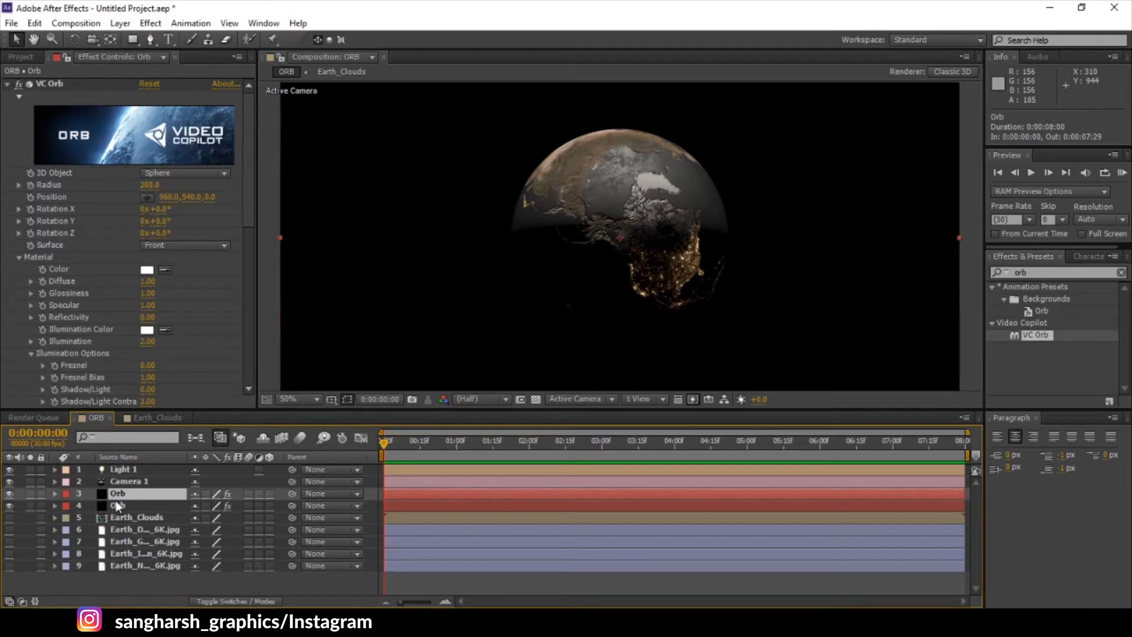
{"action": "left_click", "coordinate": [148, 186]}
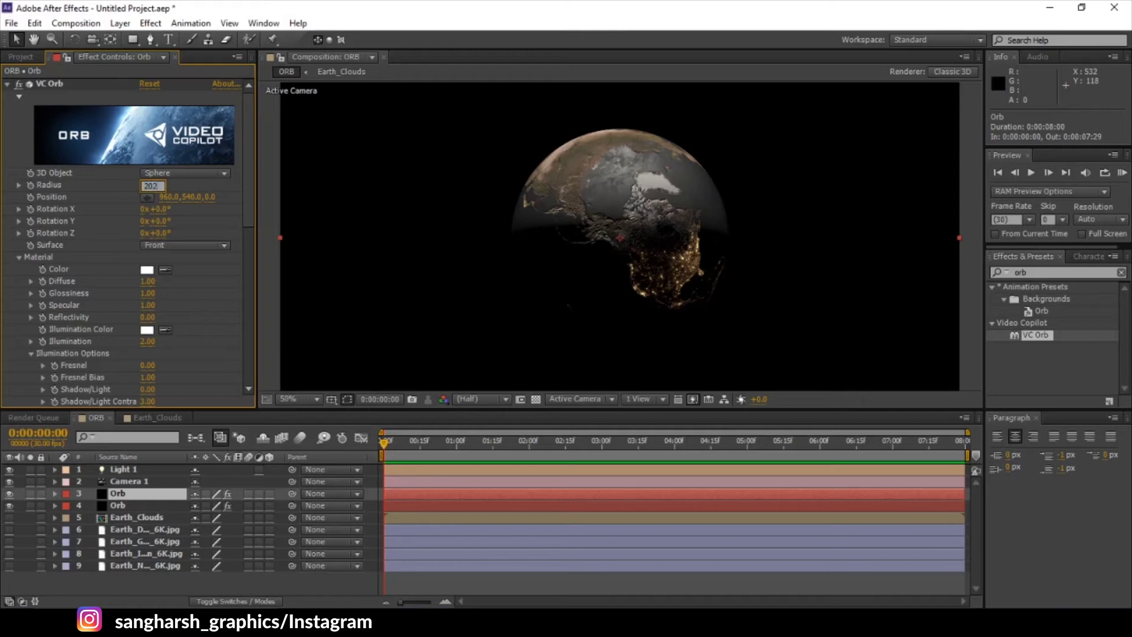
{"action": "key", "text": "Return"}
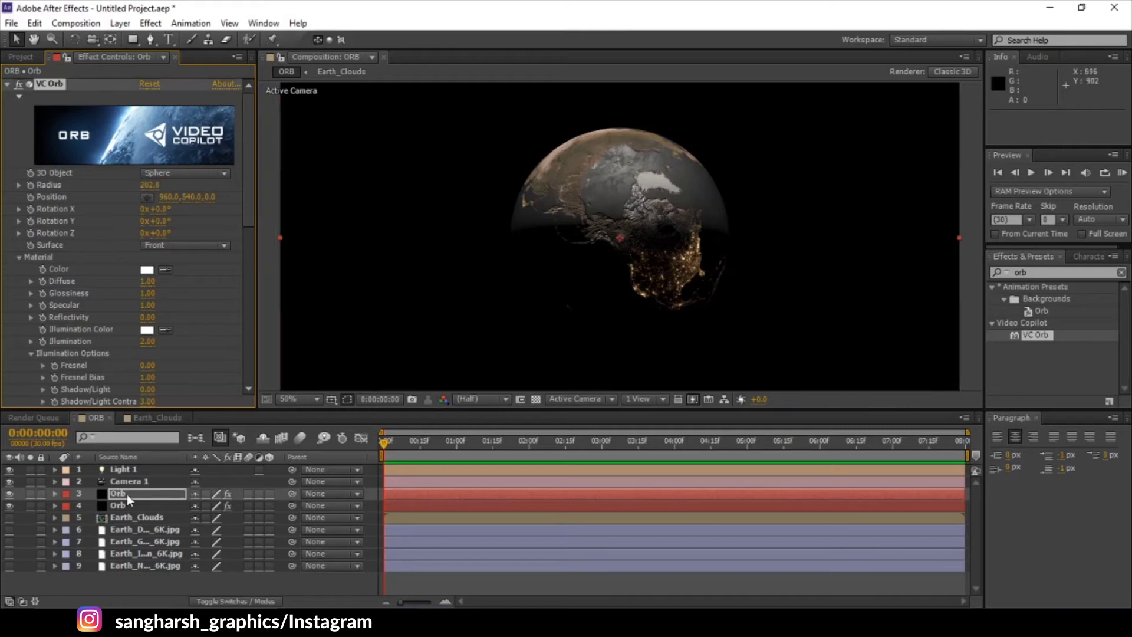
Step: Assign Earth_Clouds as the Diffuse, Glossiness and Illumination layers in the upper Orb's maps
{"action": "scroll", "coordinate": [172, 270], "scroll_direction": "down", "scroll_amount": 8}
{"action": "left_click", "coordinate": [178, 231]}
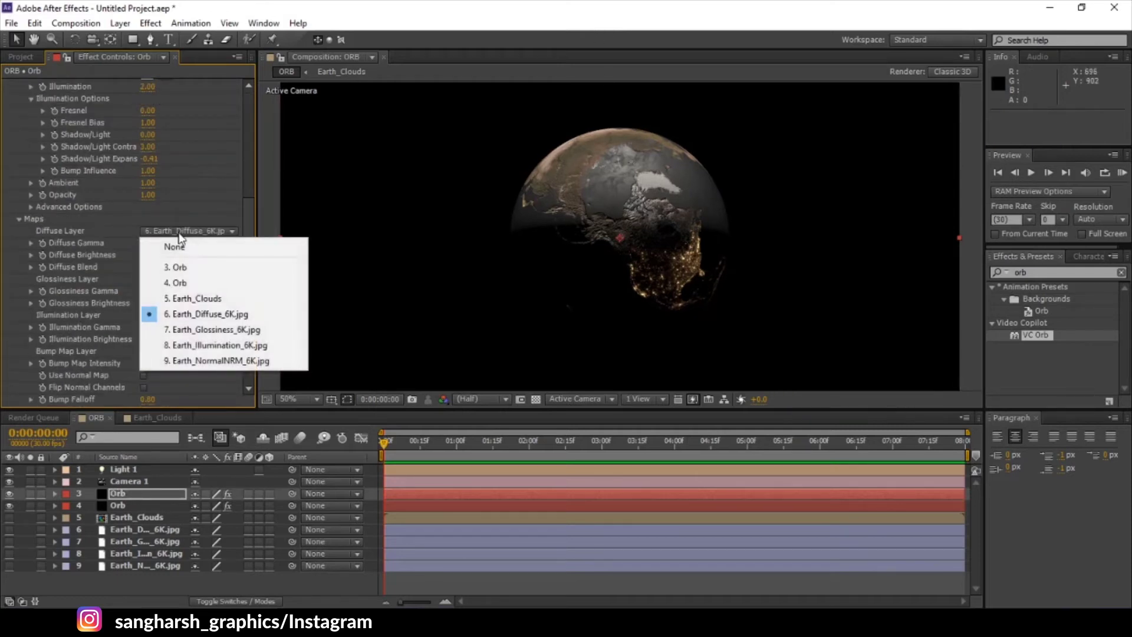
{"action": "left_click", "coordinate": [203, 299]}
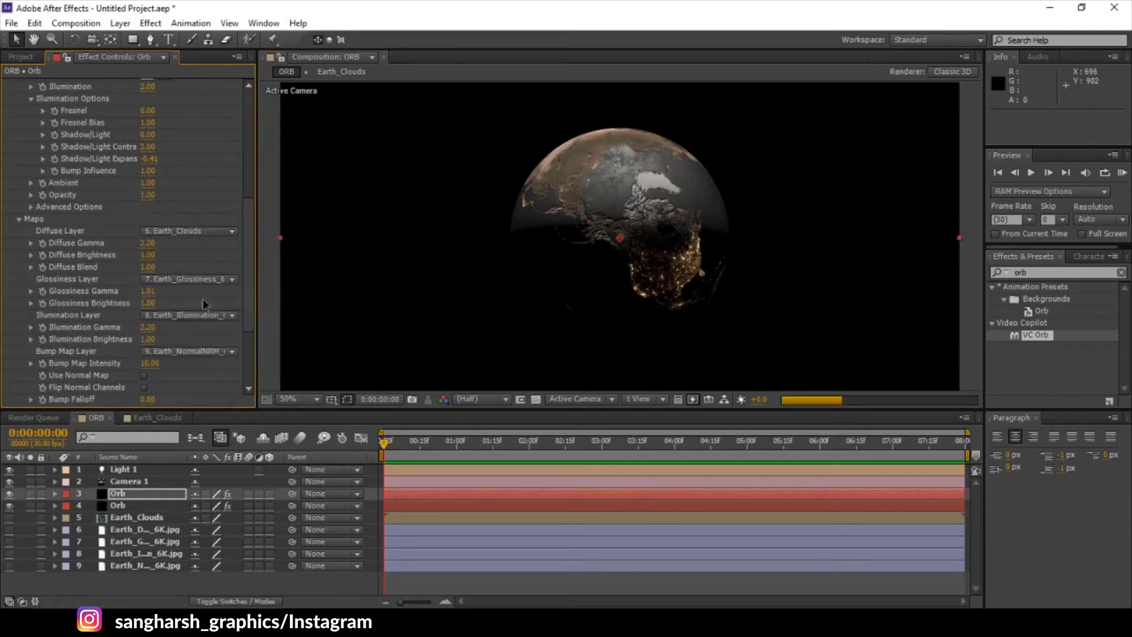
{"action": "left_click", "coordinate": [178, 279]}
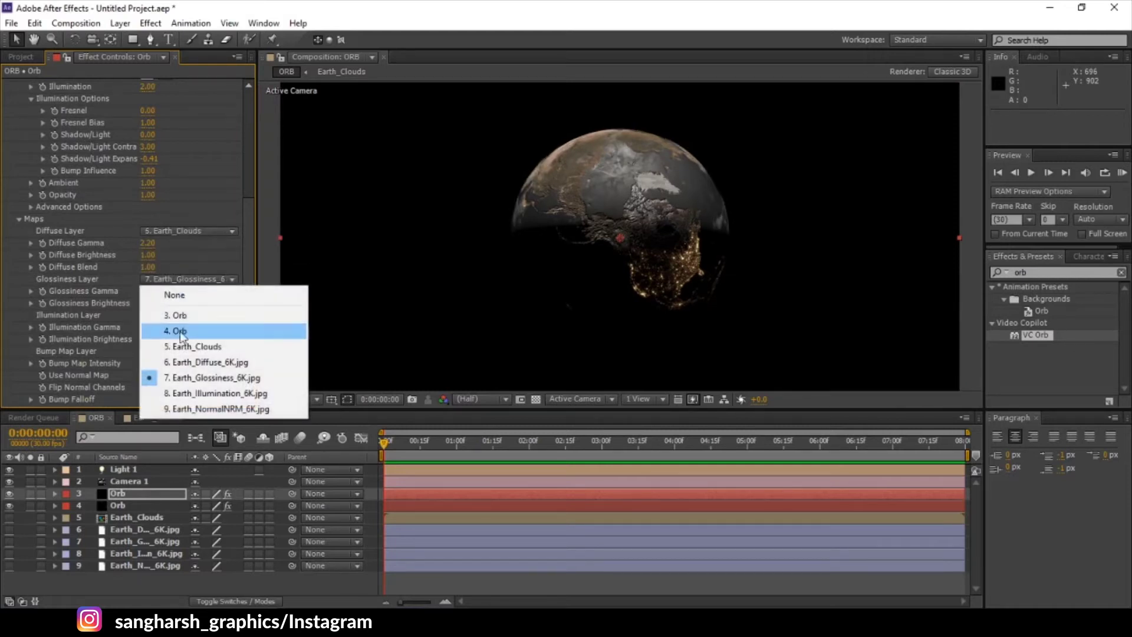
{"action": "left_click", "coordinate": [182, 346]}
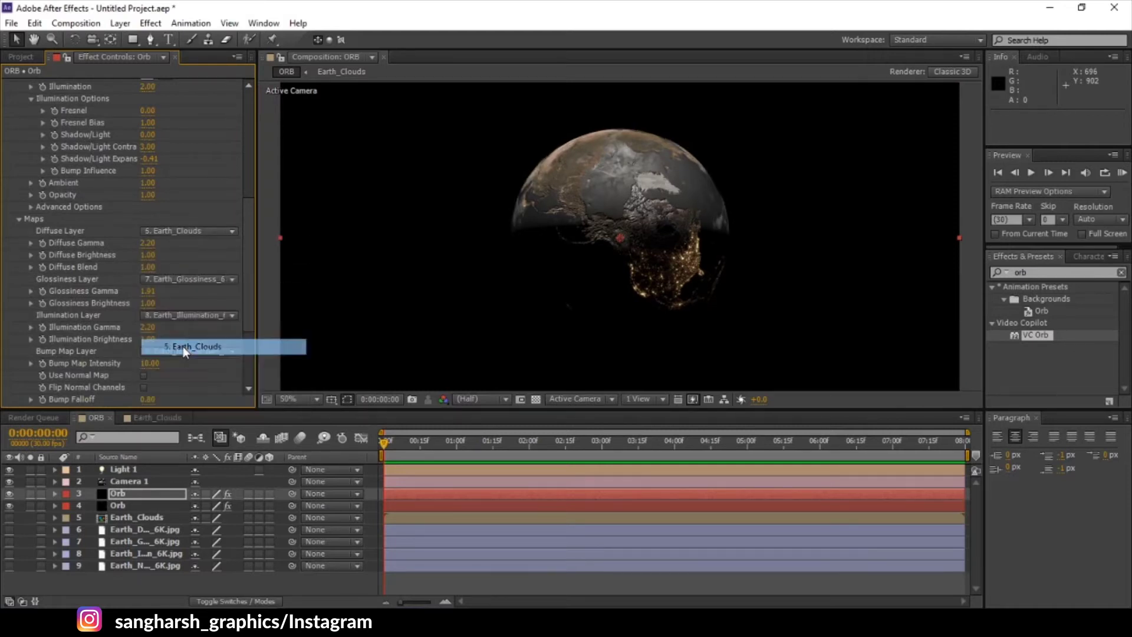
{"action": "left_click", "coordinate": [175, 315]}
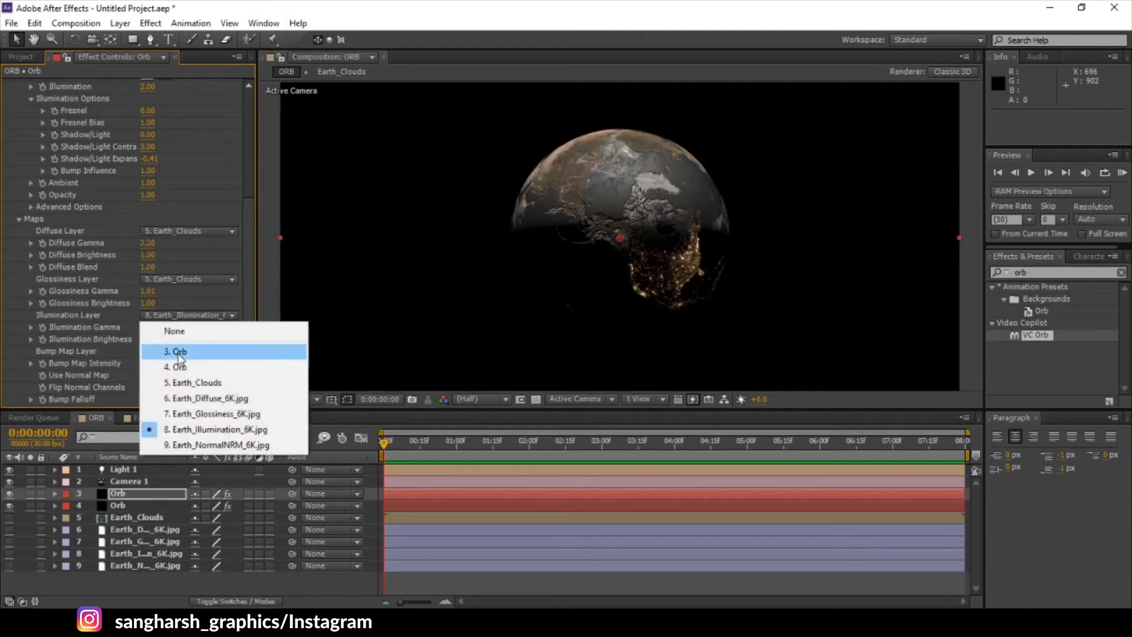
{"action": "left_click", "coordinate": [185, 384]}
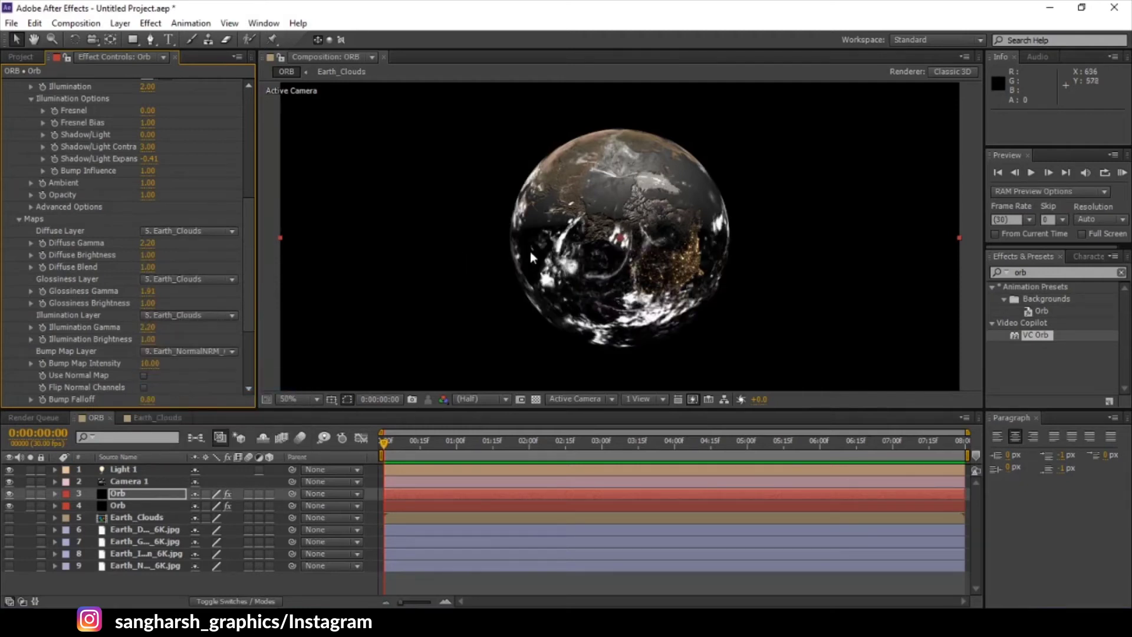
{"action": "key", "text": "comma"}
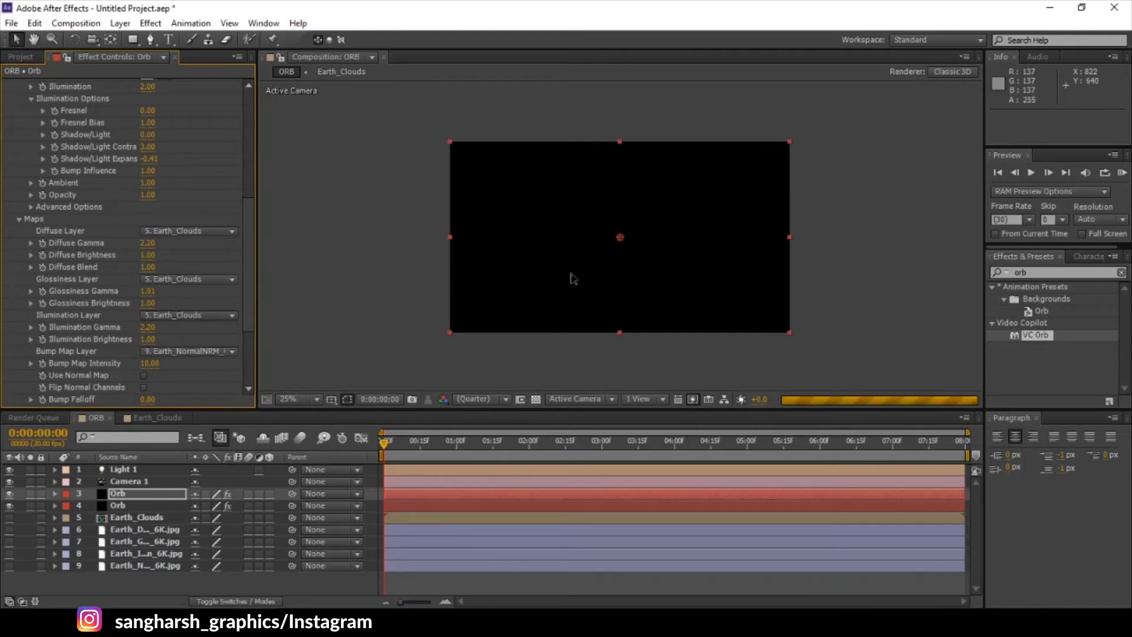
{"action": "key", "text": "period"}
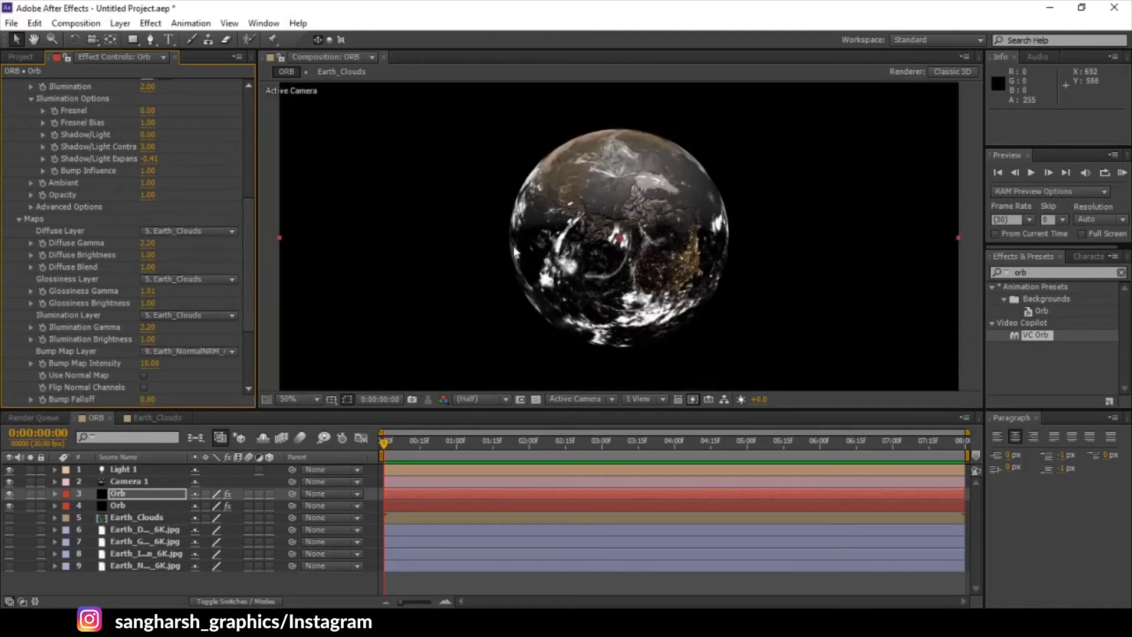
Step: Try Earth_Clouds as the upper Orb's Bump Map layer and orbit the camera to check the globe
{"action": "left_click", "coordinate": [177, 351]}
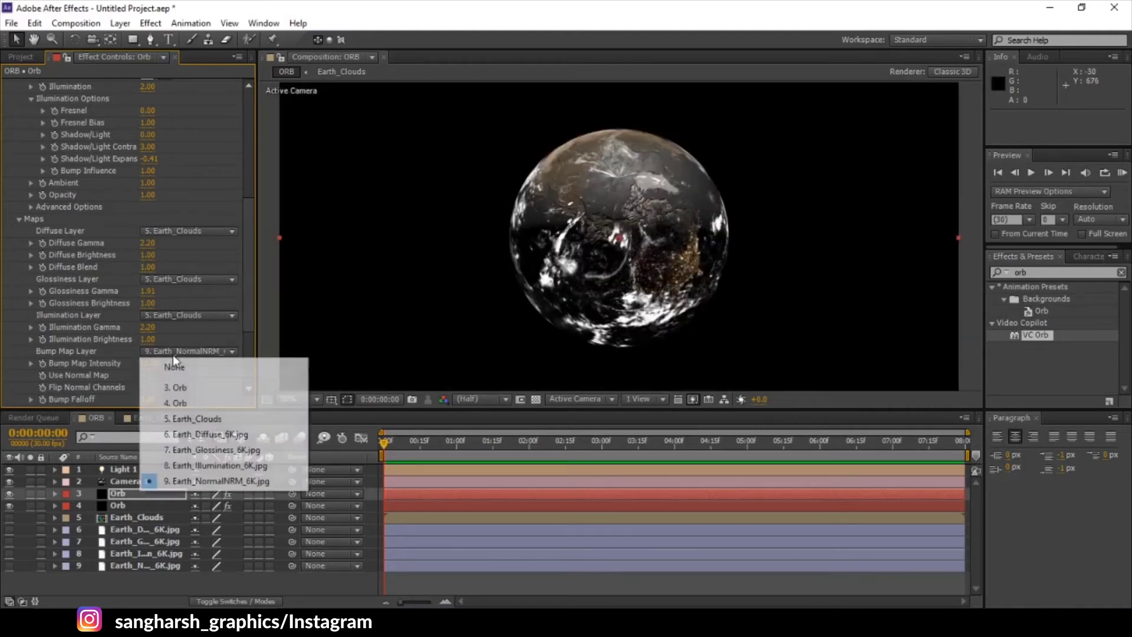
{"action": "left_click", "coordinate": [182, 419]}
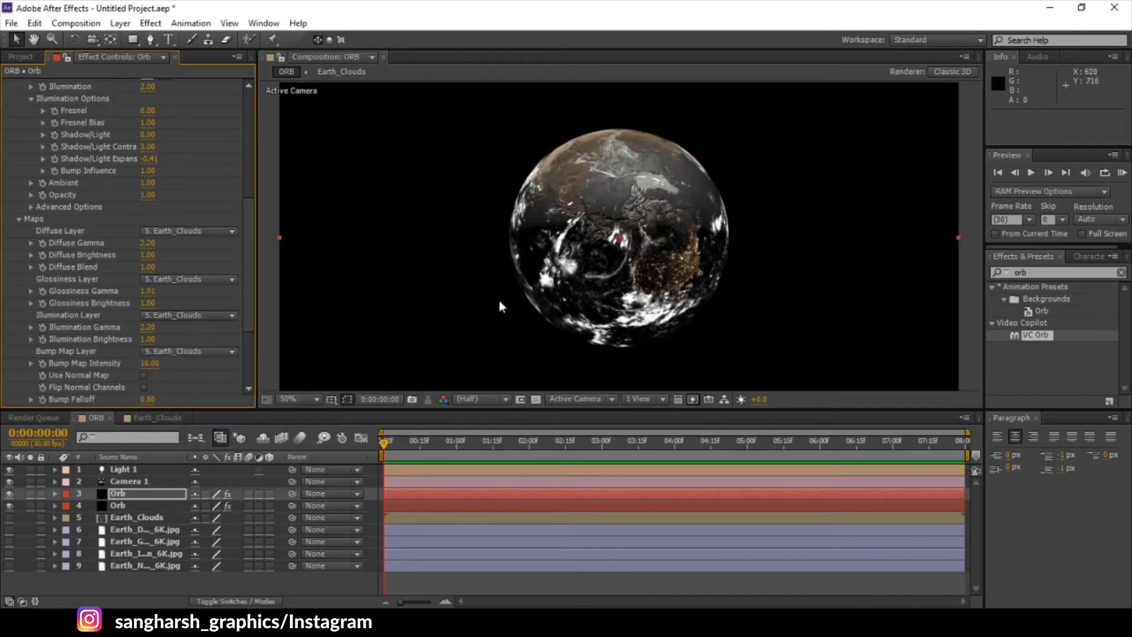
{"action": "key", "text": "c"}
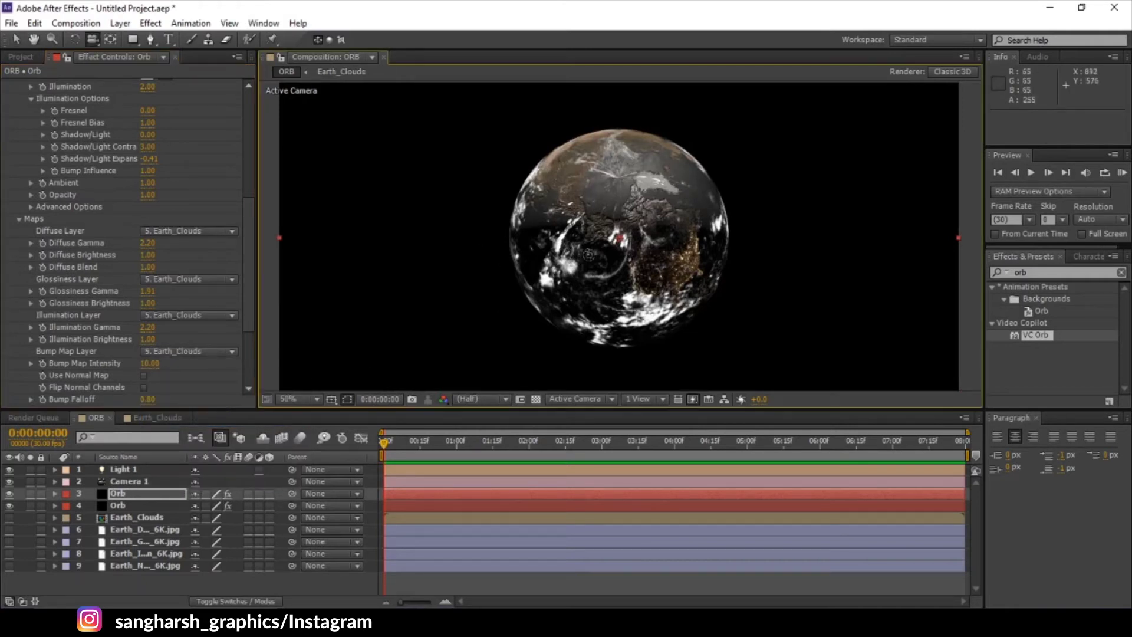
{"action": "left_click_drag", "start_coordinate": [509, 301], "coordinate": [641, 266]}
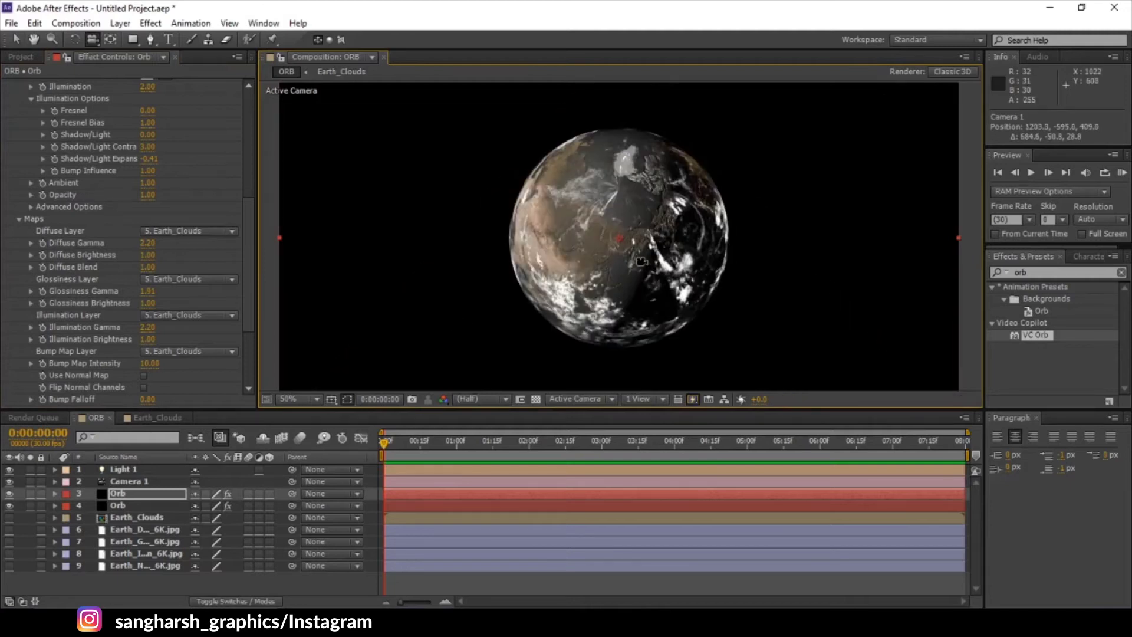
Step: Set the upper Orb's Illumination and Bump Map layers to None
{"action": "left_click", "coordinate": [177, 315]}
{"action": "left_click", "coordinate": [182, 327]}
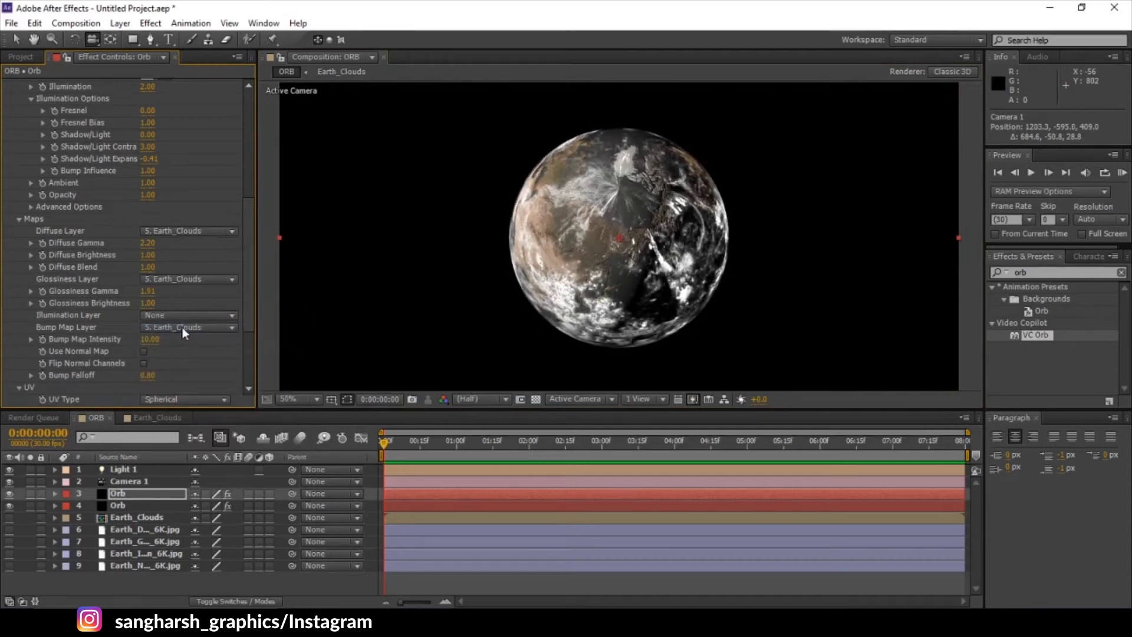
{"action": "left_click", "coordinate": [175, 328]}
{"action": "left_click", "coordinate": [175, 342]}
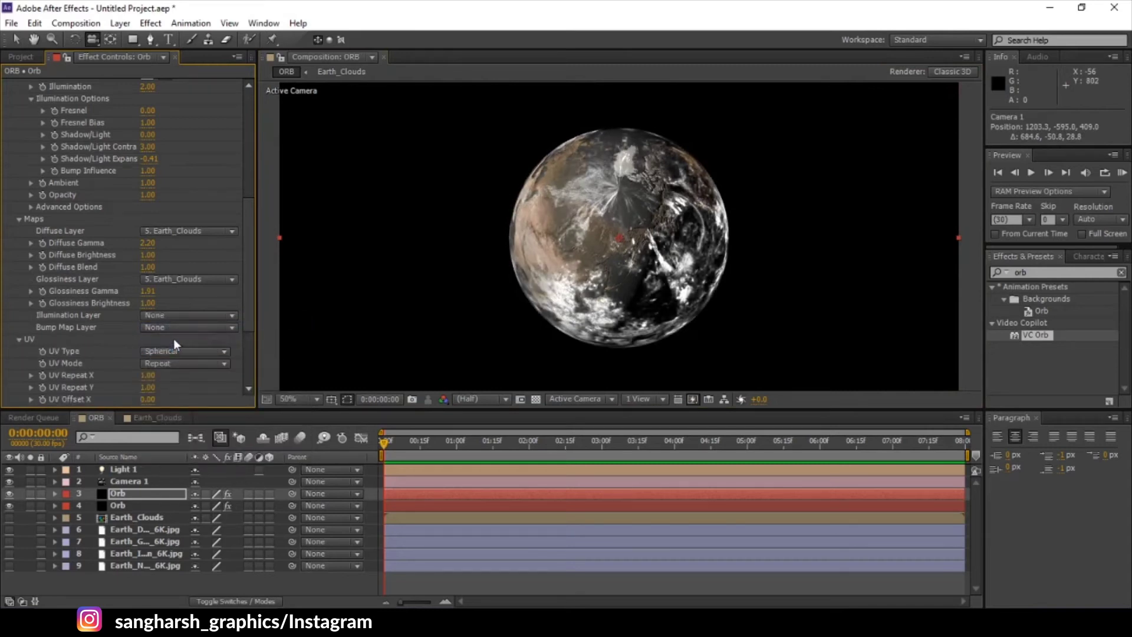
Step: Compare the clouds with the Glossiness layer set to None, and restore Earth_Clouds as the Glossiness layer
{"action": "left_click_drag", "start_coordinate": [607, 188], "coordinate": [279, 262]}
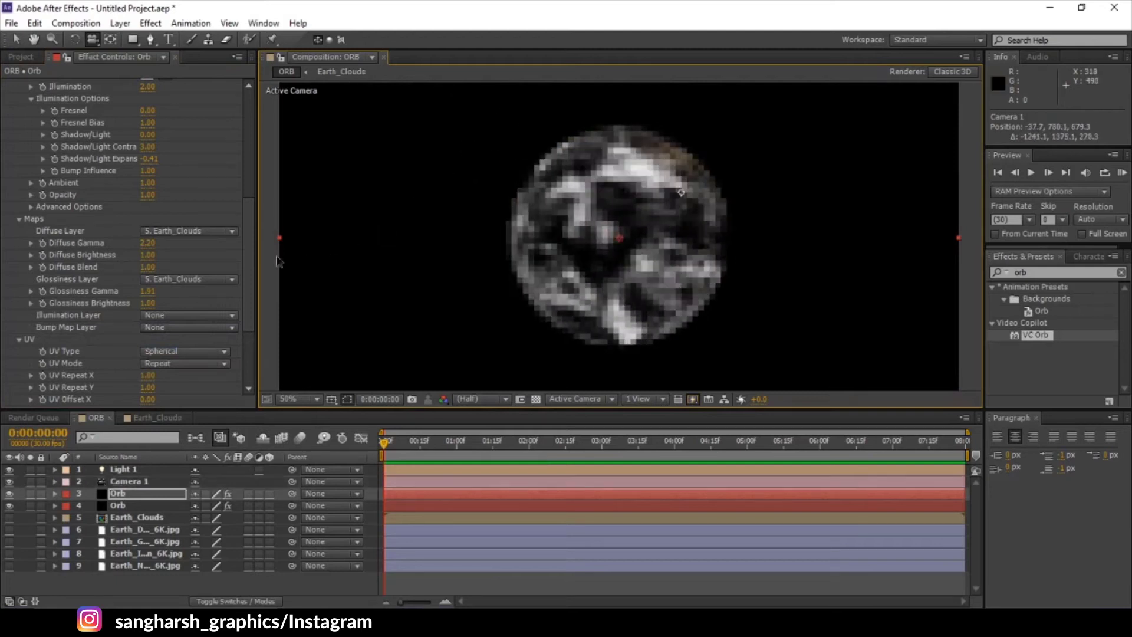
{"action": "left_click", "coordinate": [182, 279]}
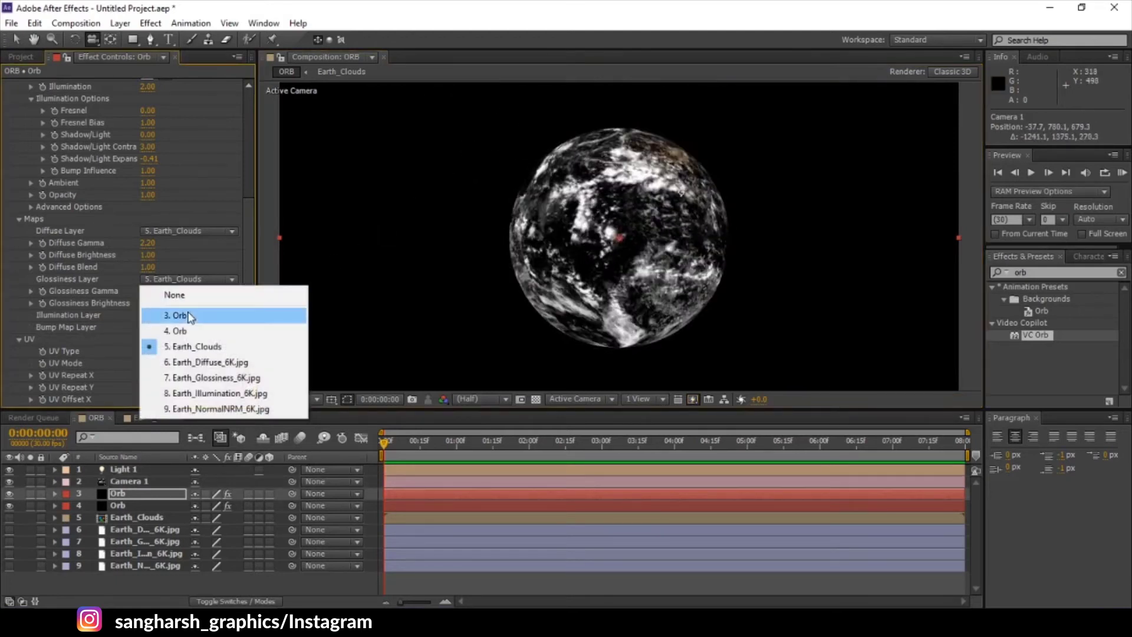
{"action": "left_click", "coordinate": [191, 294]}
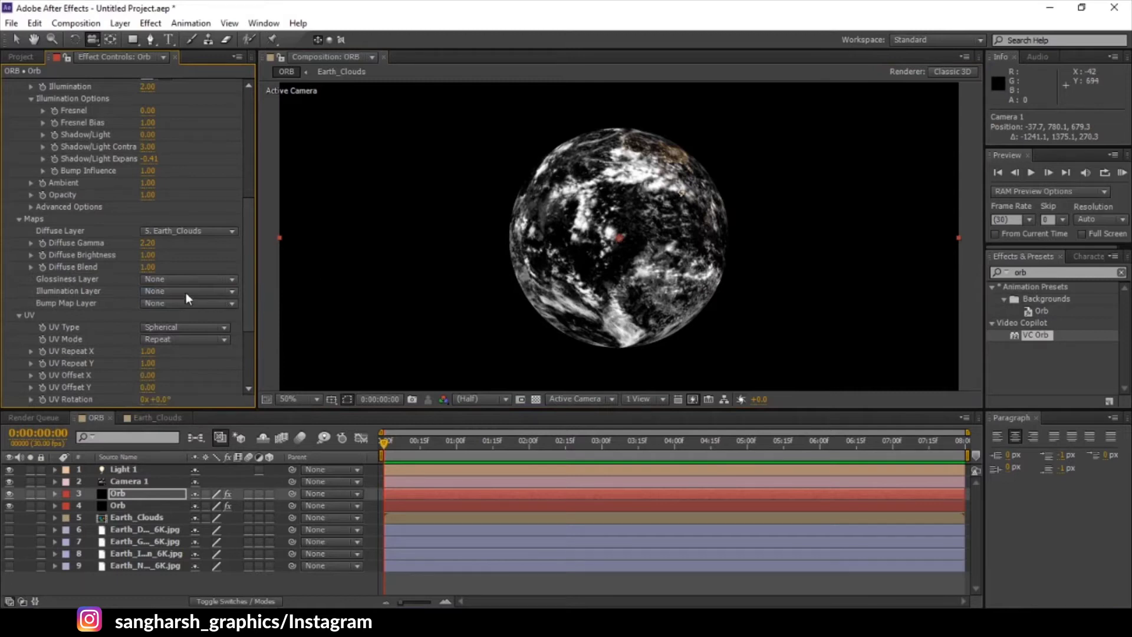
{"action": "left_click", "coordinate": [178, 278]}
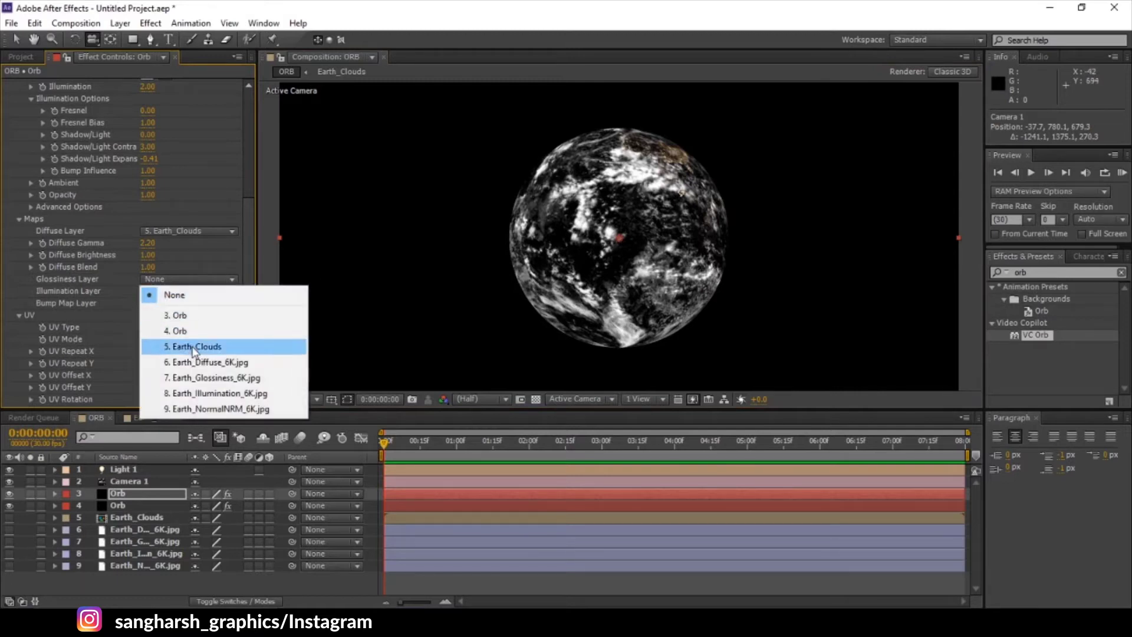
{"action": "left_click", "coordinate": [190, 346]}
Step: Collapse the upper Orb layer's properties and orbit the camera to the globe's day-night boundary
{"action": "scroll", "coordinate": [110, 491], "scroll_direction": "up", "scroll_amount": 5}
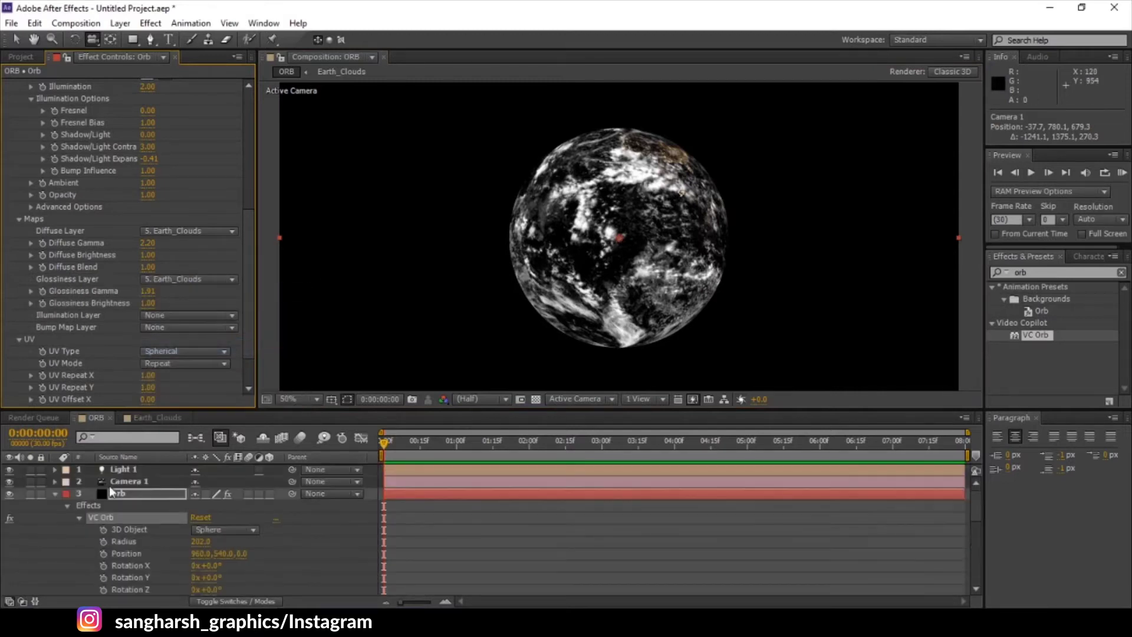
{"action": "left_click", "coordinate": [55, 493]}
{"action": "left_click_drag", "start_coordinate": [613, 253], "coordinate": [488, 297]}
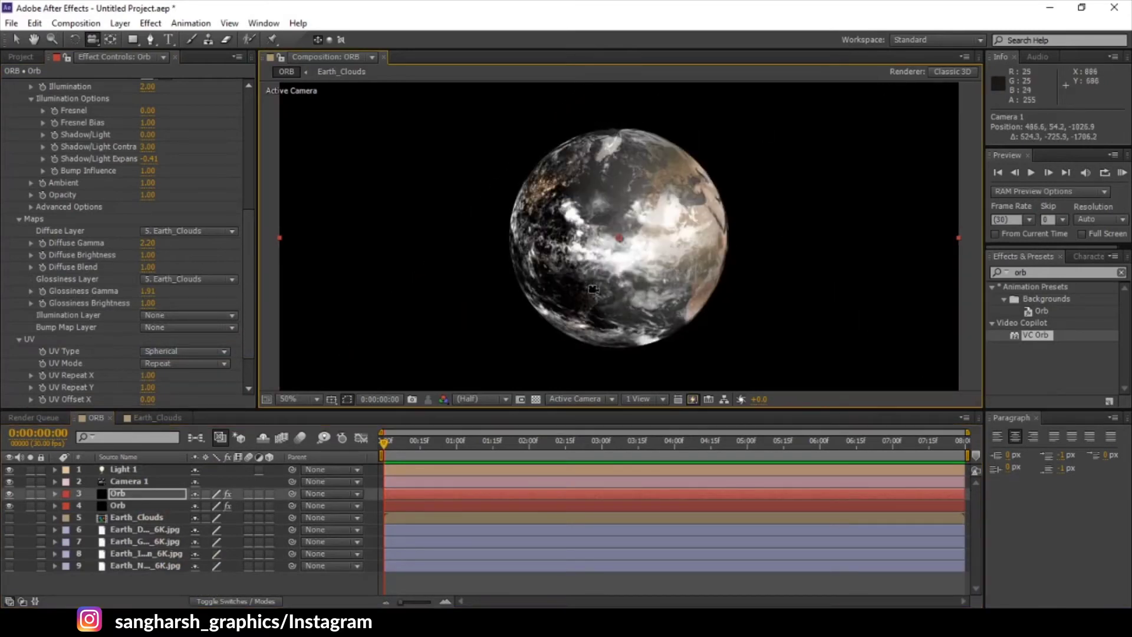
{"action": "scroll", "coordinate": [596, 300], "scroll_direction": "up", "scroll_amount": 2}
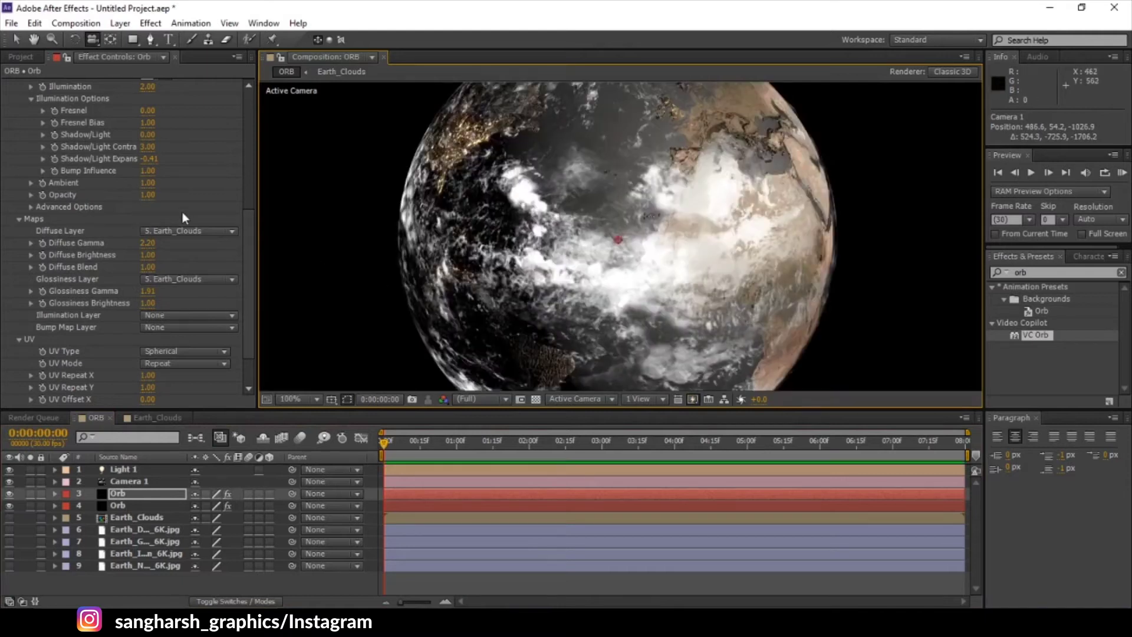
Step: Set the upper Orb's Illumination to 2.40 and its Shadow/Light Expansion to -0.64
{"action": "scroll", "coordinate": [115, 227], "scroll_direction": "up", "scroll_amount": 2}
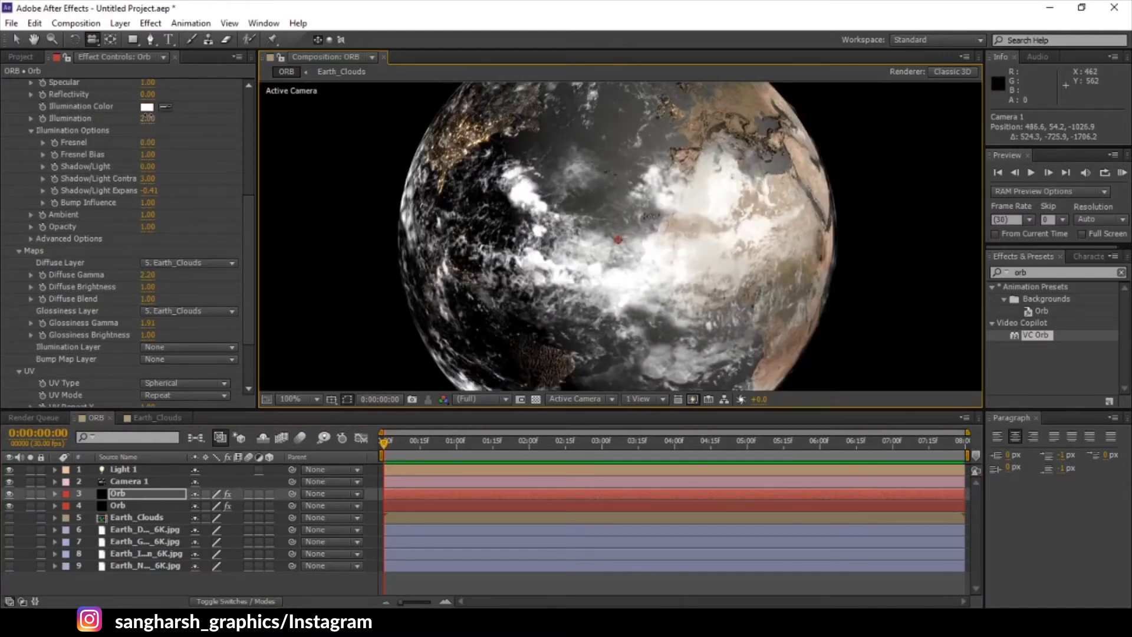
{"action": "left_click_drag", "start_coordinate": [248, 118], "coordinate": [206, 155]}
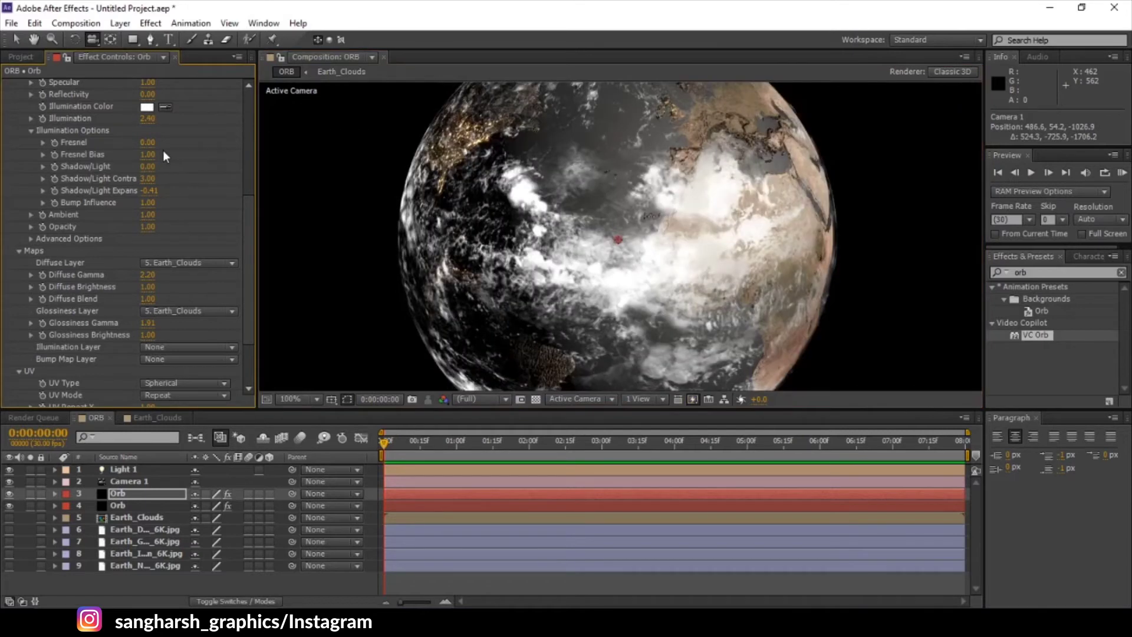
{"action": "left_click_drag", "start_coordinate": [143, 188], "coordinate": [3, 205]}
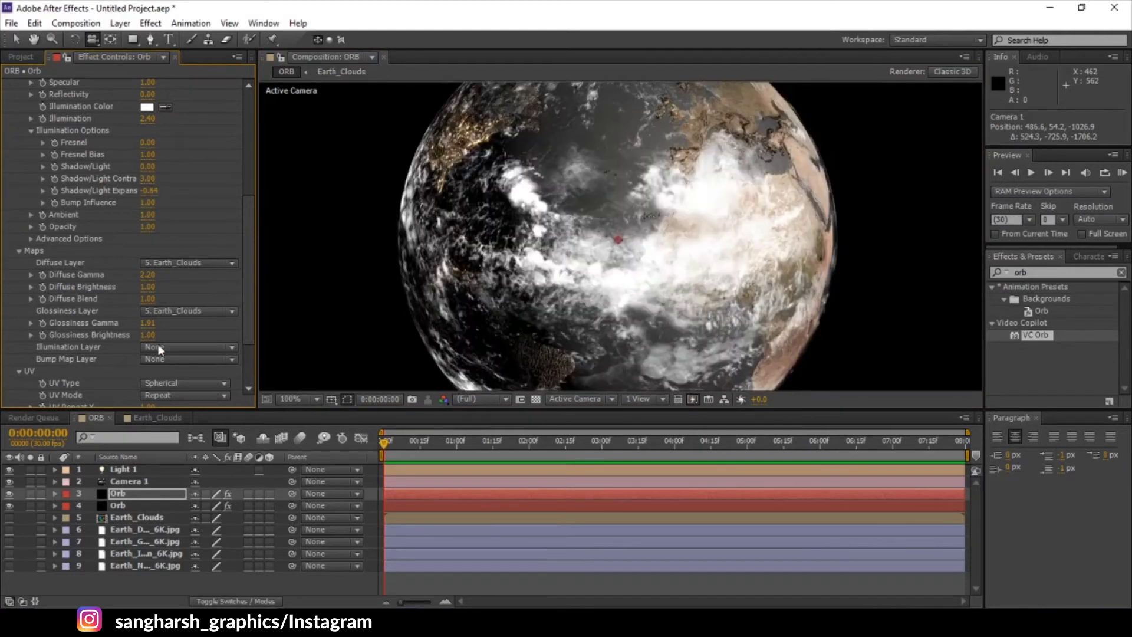
Step: Assign Earth_Clouds as the upper Orb's Illumination layer and orbit the camera toward the night side with city lights
{"action": "scroll", "coordinate": [171, 281], "scroll_direction": "down", "scroll_amount": 1}
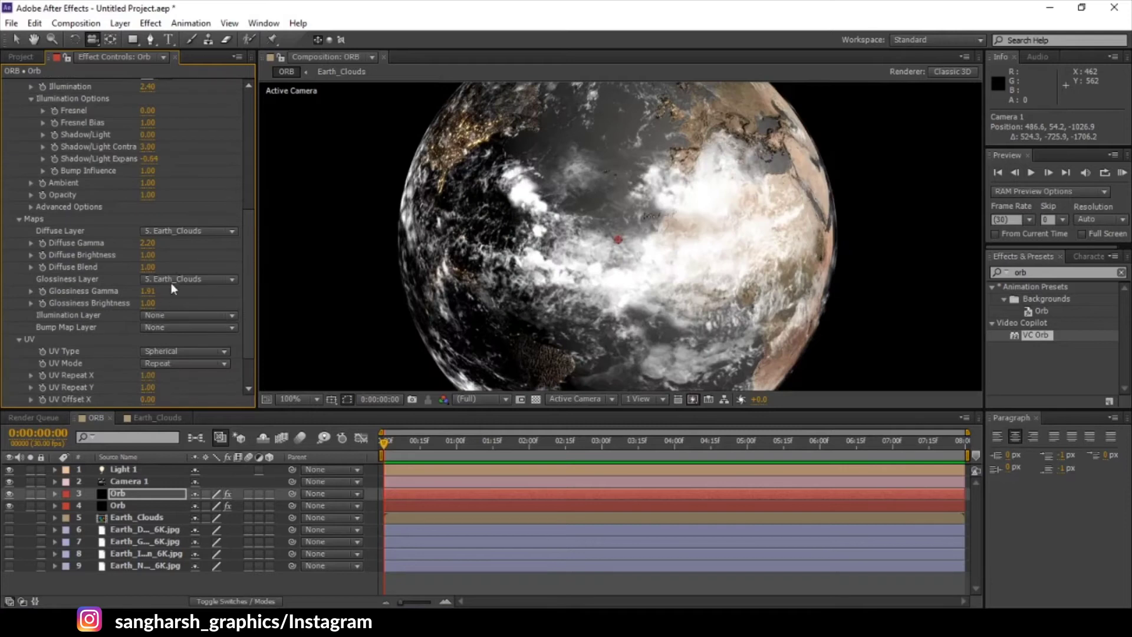
{"action": "left_click", "coordinate": [151, 314]}
{"action": "left_click", "coordinate": [201, 382]}
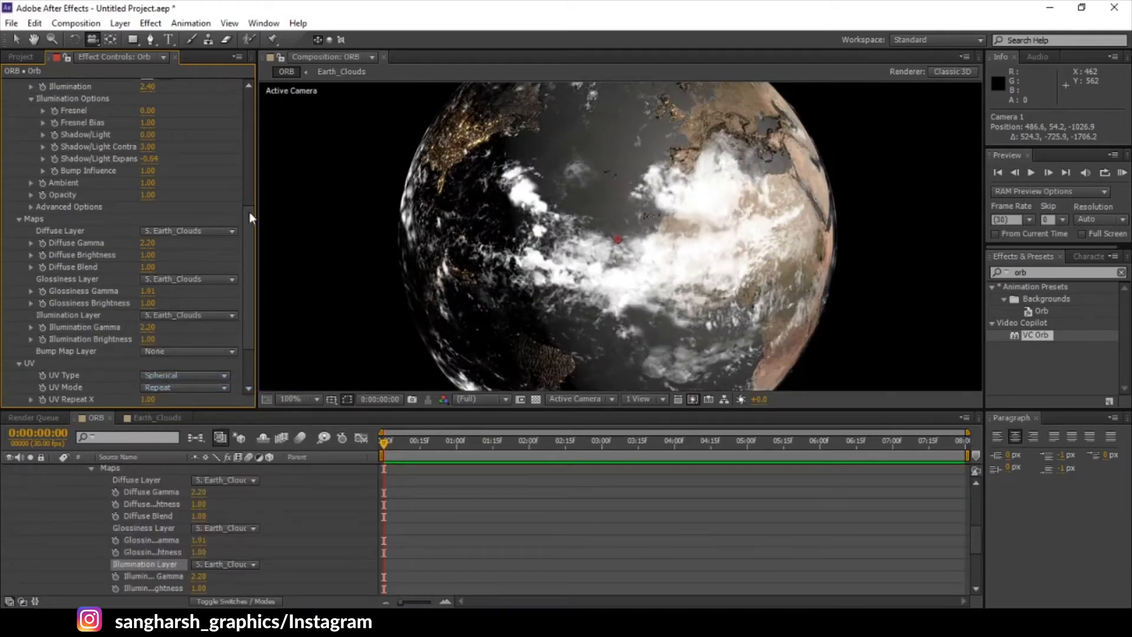
{"action": "mouse_move", "coordinate": [537, 230]}
{"action": "left_mouse_down"}
{"action": "mouse_move", "coordinate": [489, 244]}
{"action": "mouse_move", "coordinate": [547, 250]}
{"action": "left_mouse_up"}
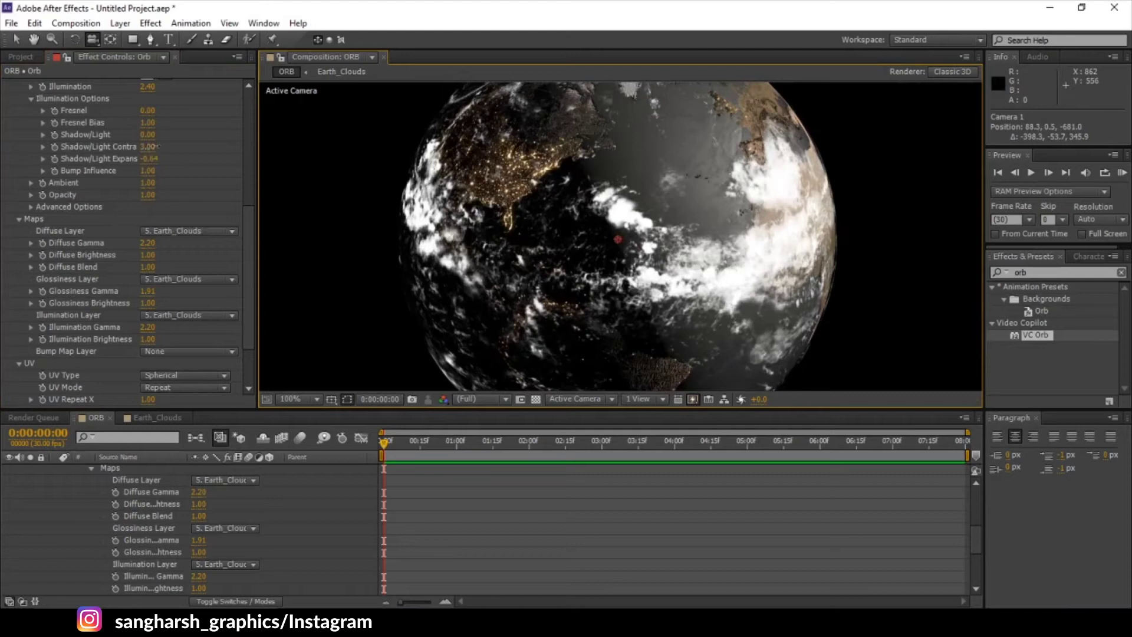
Step: Set the cloud Orb's Shadow/Light Contrast to 0.01 and Shadow/Light Expansion to -0.12
{"action": "left_click_drag", "start_coordinate": [156, 146], "coordinate": [199, 159]}
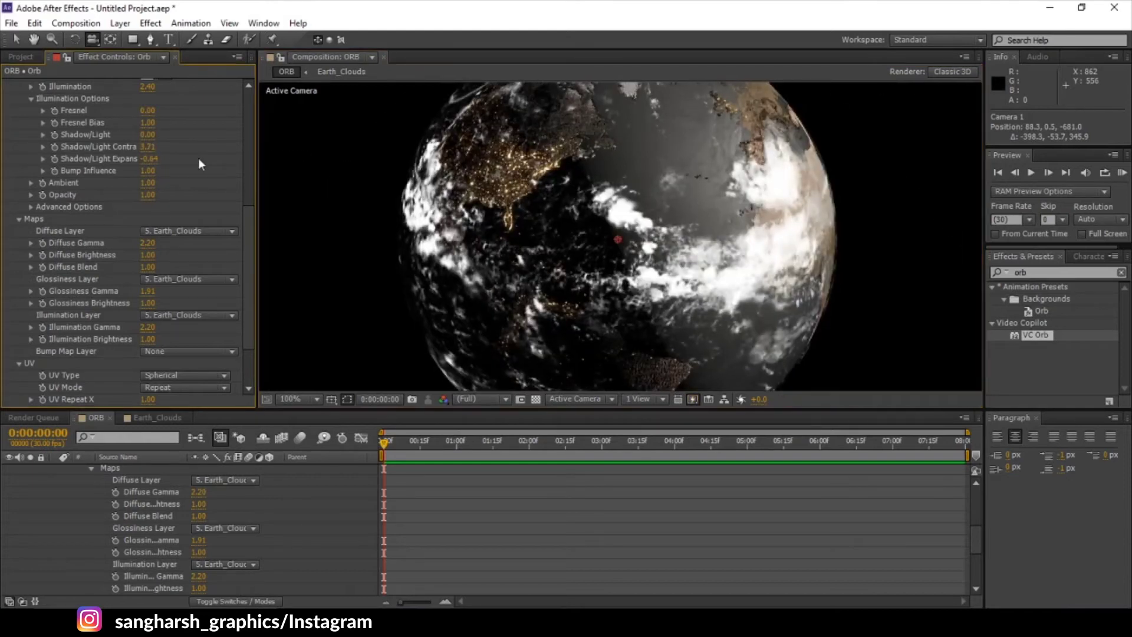
{"action": "left_click", "coordinate": [149, 147]}
{"action": "type", "text": "0"}
{"action": "key", "text": "Return"}
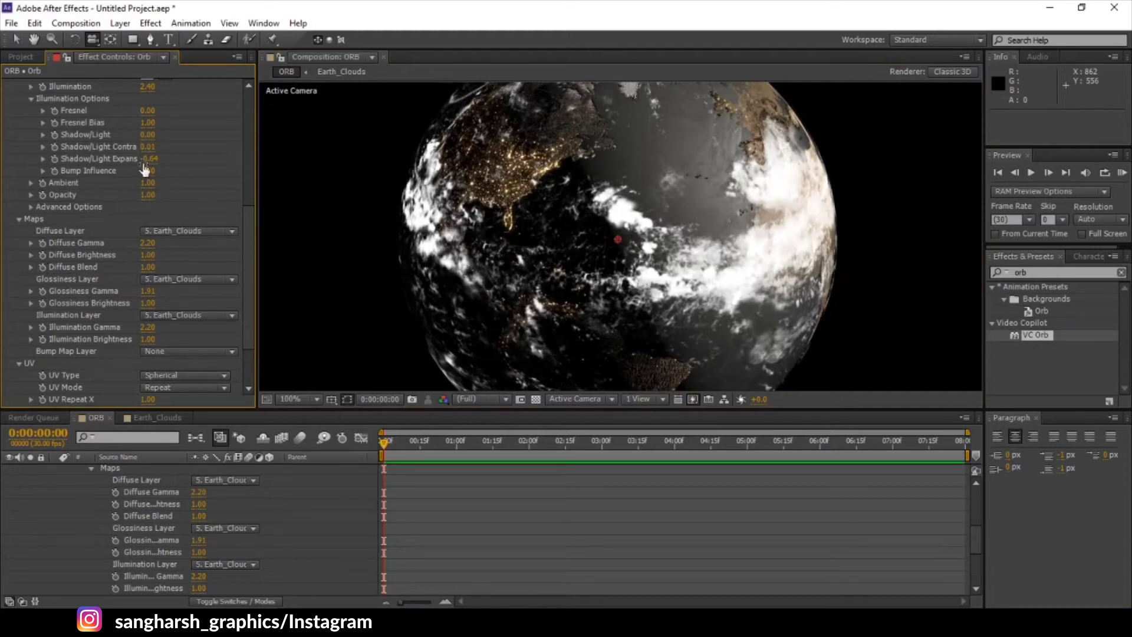
{"action": "left_click_drag", "start_coordinate": [148, 159], "coordinate": [572, 162]}
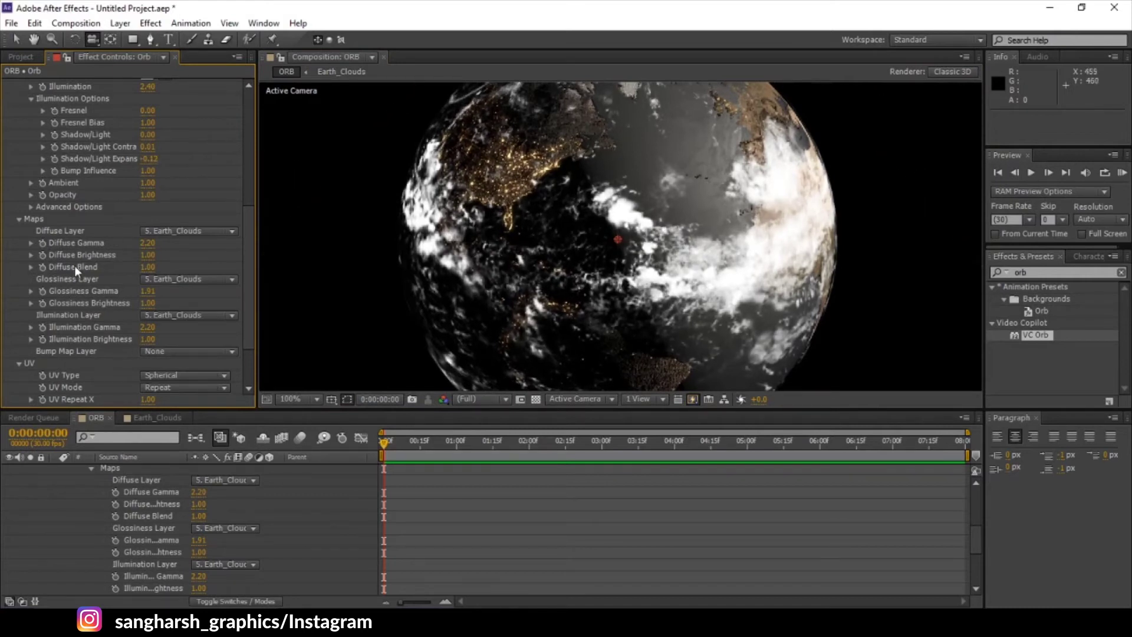
Step: Keep Earth_Clouds as the Diffuse layer and lower Diffuse Gamma to 0.18 and Glossiness Gamma to 0.01
{"action": "scroll", "coordinate": [102, 253], "scroll_direction": "down", "scroll_amount": 1}
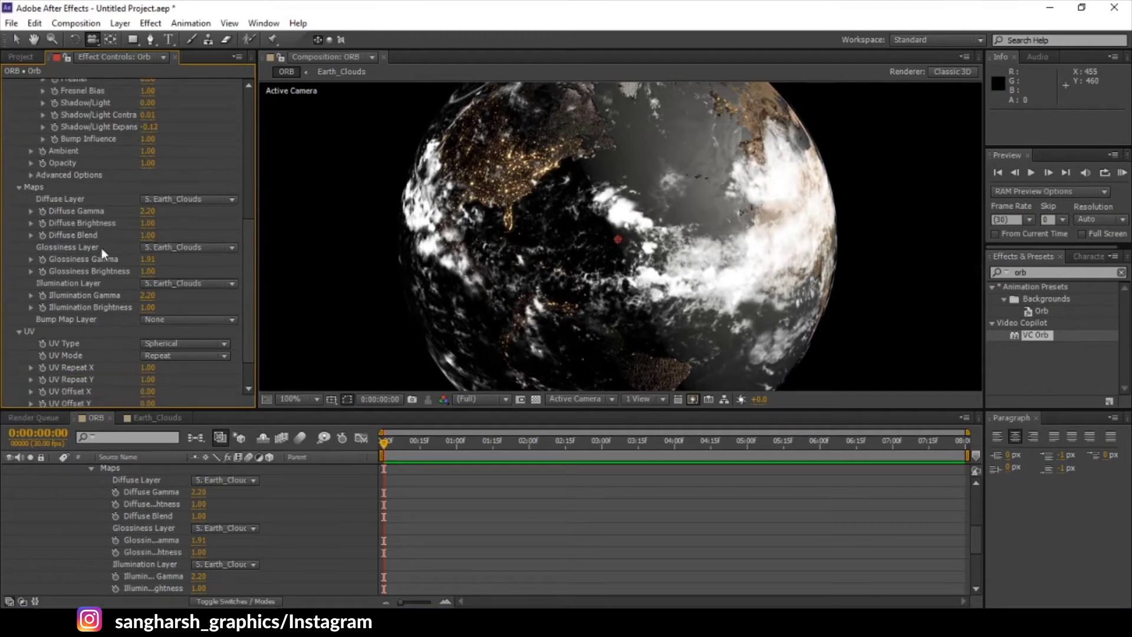
{"action": "left_click", "coordinate": [213, 197]}
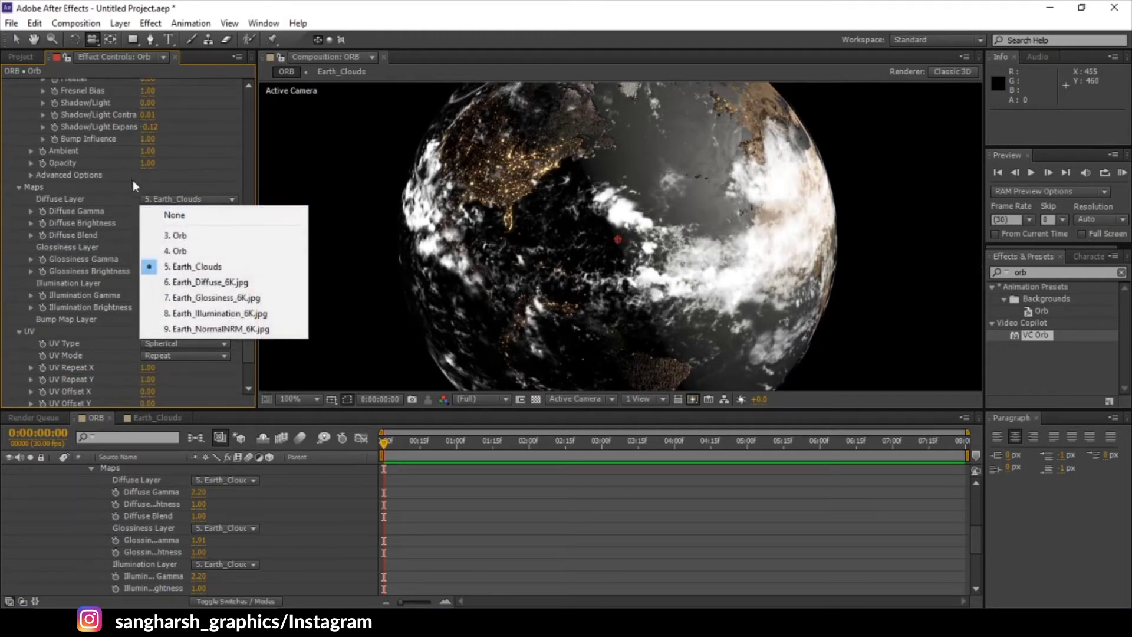
{"action": "left_click", "coordinate": [176, 260]}
{"action": "left_click_drag", "start_coordinate": [151, 218], "coordinate": [139, 217]}
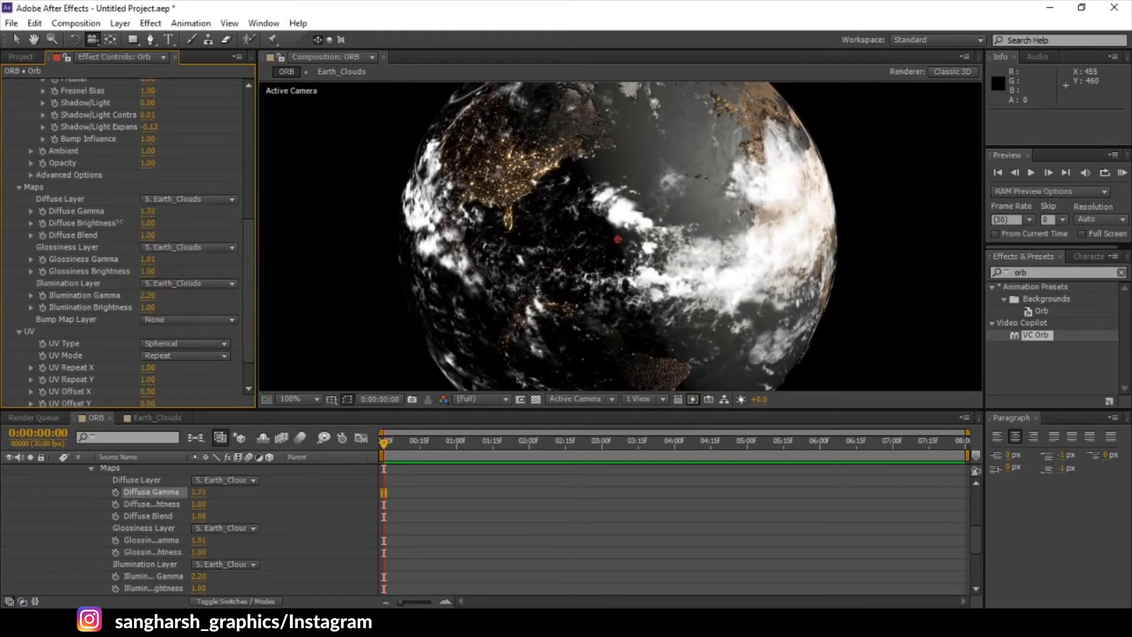
{"action": "mouse_move", "coordinate": [57, 237]}
{"action": "left_mouse_down"}
{"action": "mouse_move", "coordinate": [44, 244]}
{"action": "mouse_move", "coordinate": [128, 222]}
{"action": "left_mouse_up"}
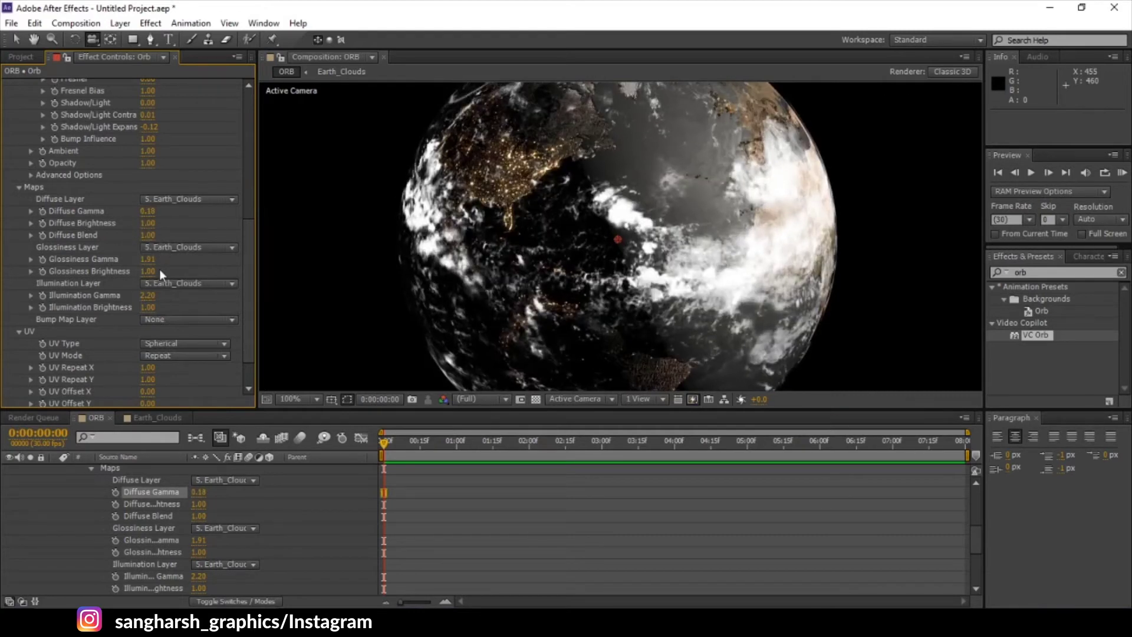
{"action": "left_click_drag", "start_coordinate": [147, 260], "coordinate": [106, 260]}
{"action": "left_click_drag", "start_coordinate": [30, 269], "coordinate": [24, 270]}
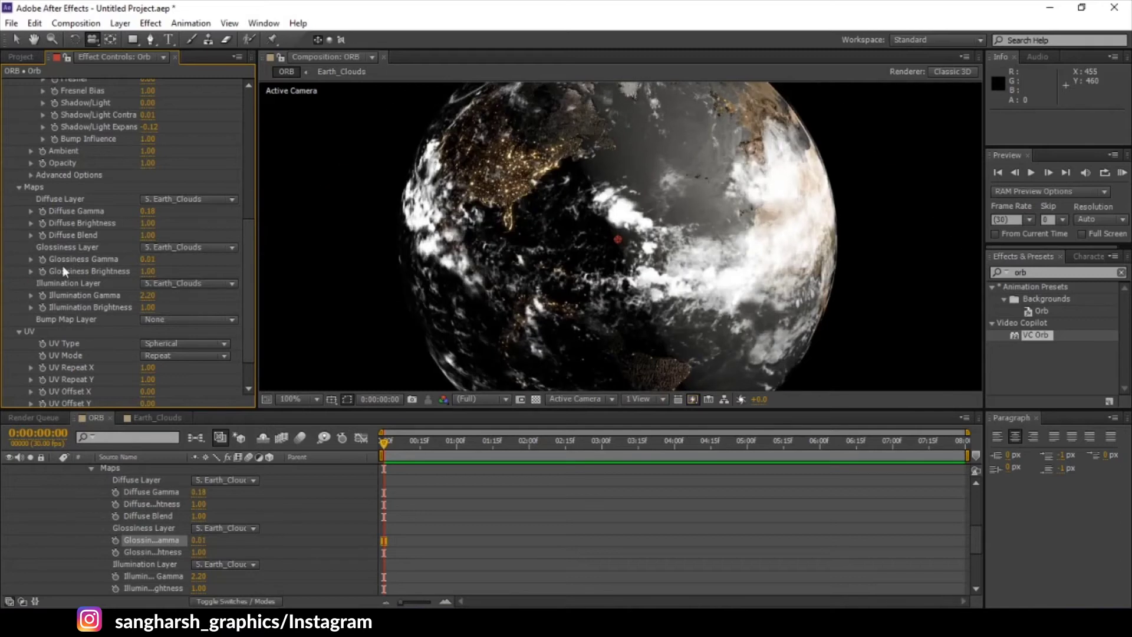
Step: Reduce the cloud Orb's material to Diffuse 0.46, Glossiness 0.17 and Specular 0.00
{"action": "scroll", "coordinate": [88, 490], "scroll_direction": "up", "scroll_amount": 10}
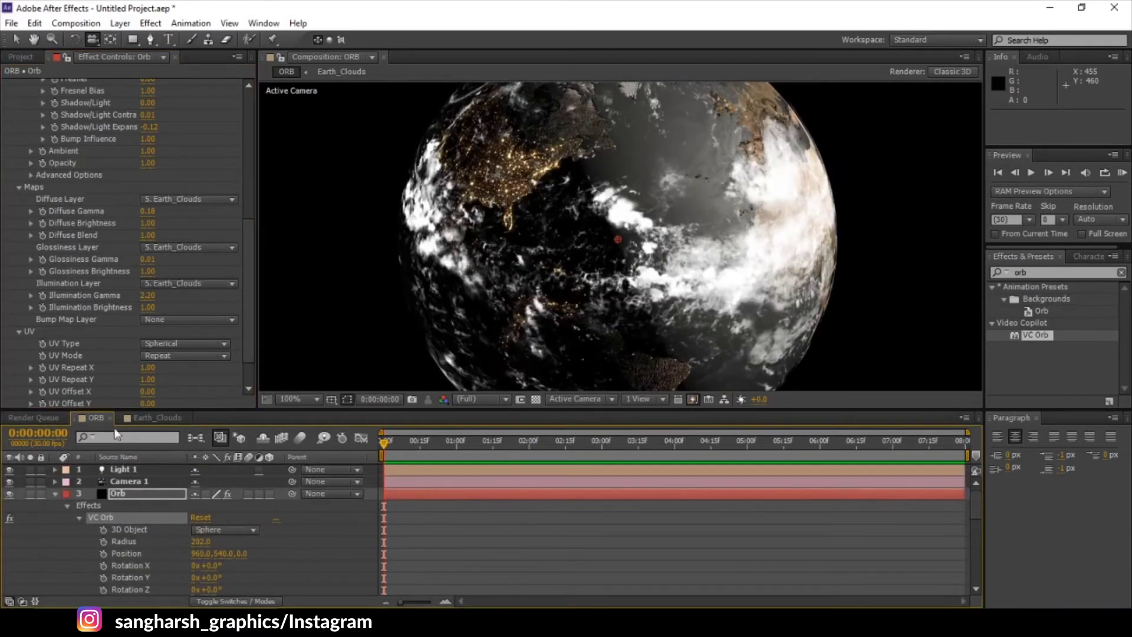
{"action": "scroll", "coordinate": [98, 251], "scroll_direction": "up", "scroll_amount": 3}
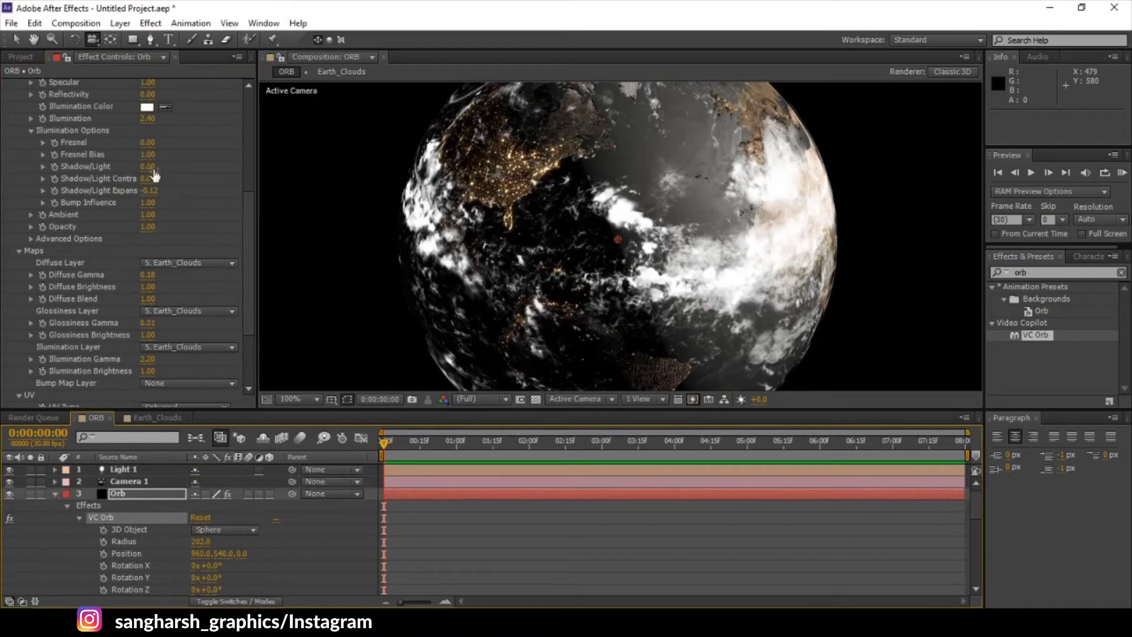
{"action": "scroll", "coordinate": [155, 177], "scroll_direction": "up", "scroll_amount": 6}
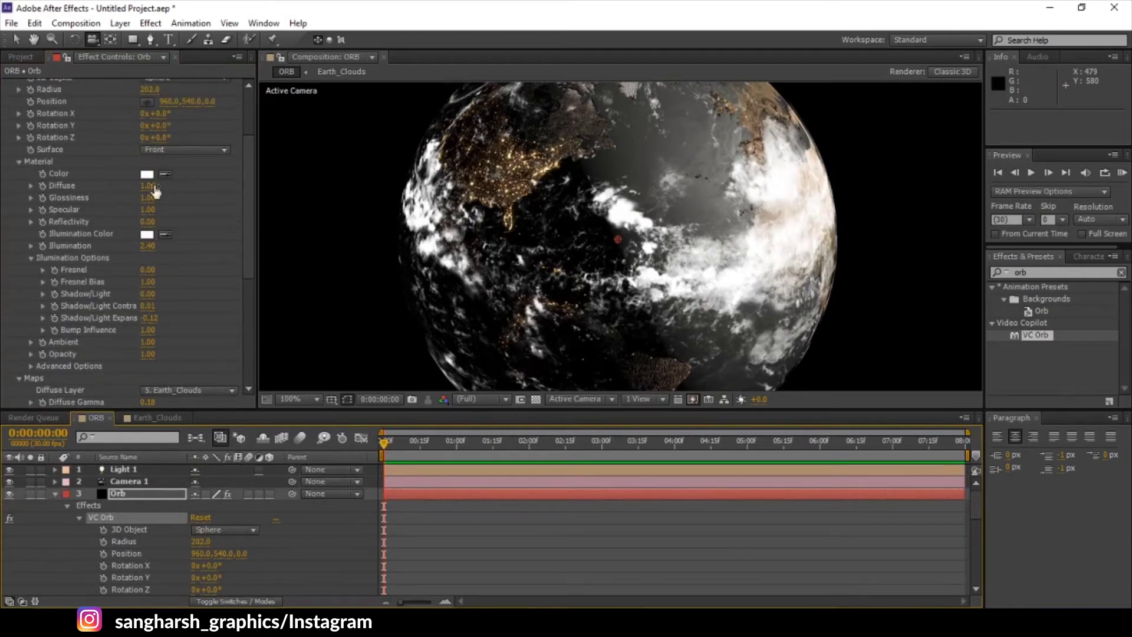
{"action": "mouse_move", "coordinate": [147, 188]}
{"action": "left_mouse_down"}
{"action": "mouse_move", "coordinate": [29, 190]}
{"action": "mouse_move", "coordinate": [66, 197]}
{"action": "left_mouse_up"}
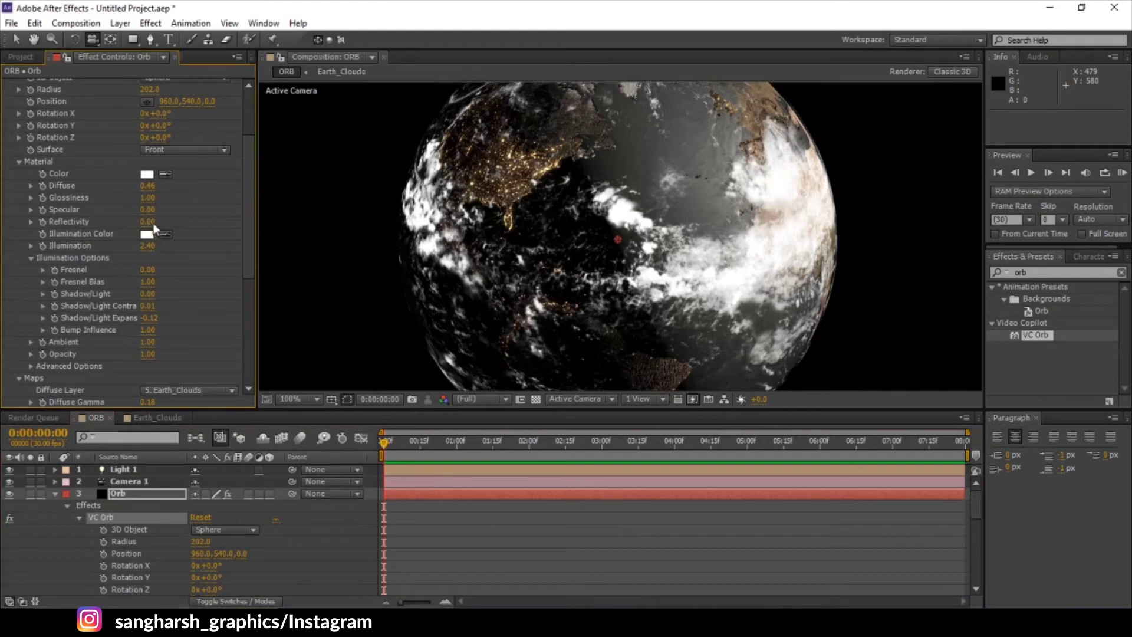
{"action": "left_click_drag", "start_coordinate": [147, 198], "coordinate": [92, 198]}
Step: Set the Diffuse Brightness in the cloud Orb's maps to 0.00
{"action": "scroll", "coordinate": [130, 264], "scroll_direction": "down", "scroll_amount": 1}
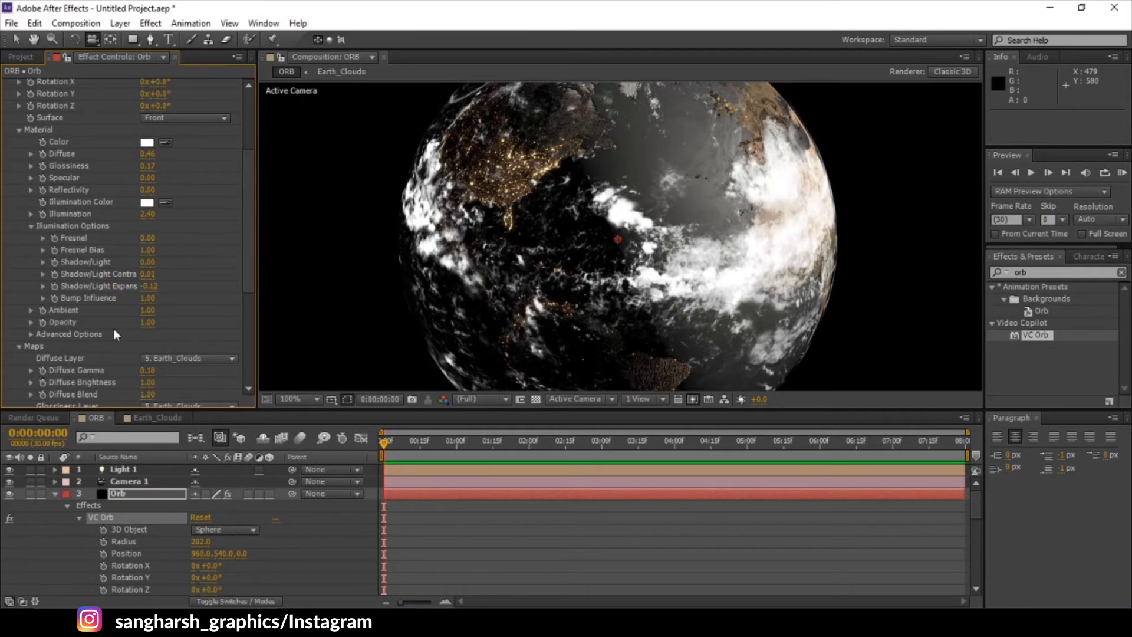
{"action": "scroll", "coordinate": [113, 329], "scroll_direction": "down", "scroll_amount": 3}
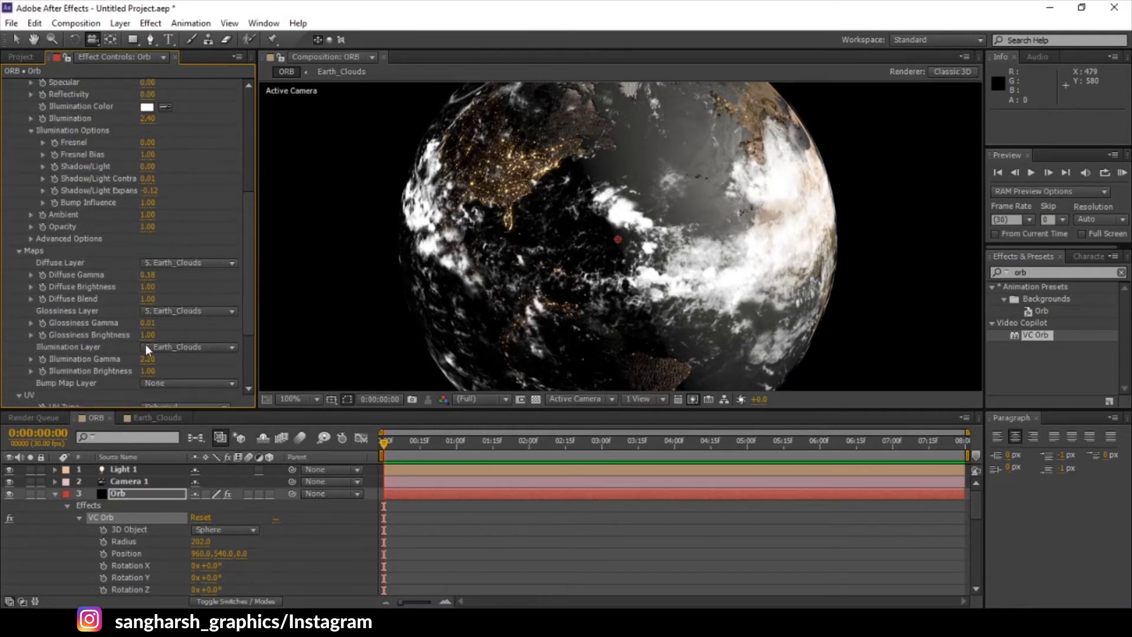
{"action": "scroll", "coordinate": [144, 345], "scroll_direction": "down", "scroll_amount": 2}
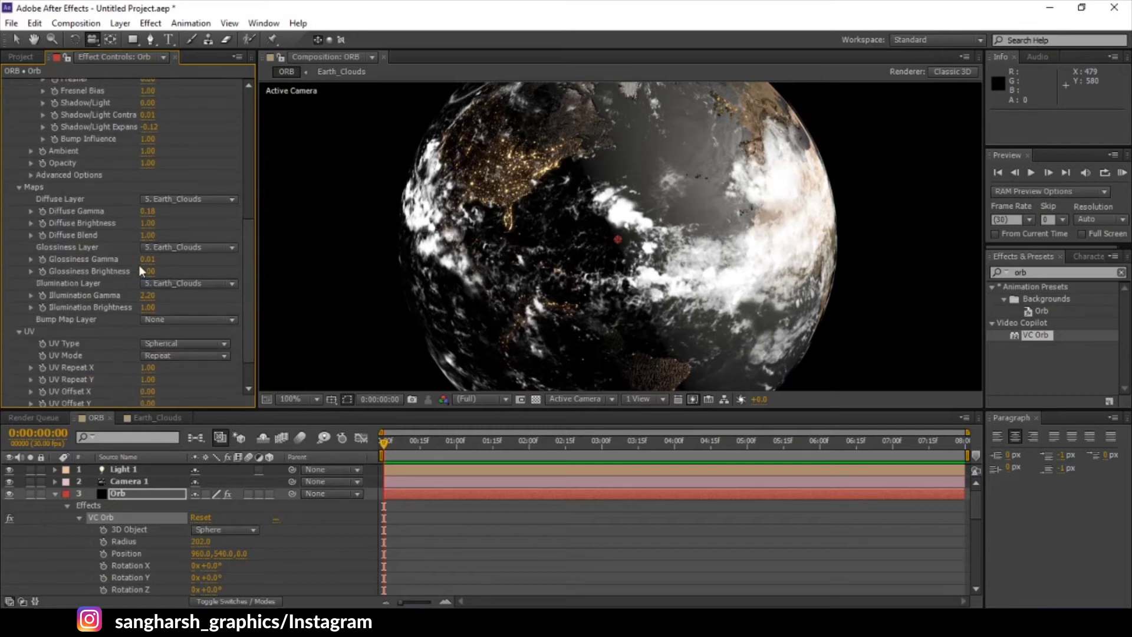
{"action": "left_click_drag", "start_coordinate": [150, 227], "coordinate": [86, 233]}
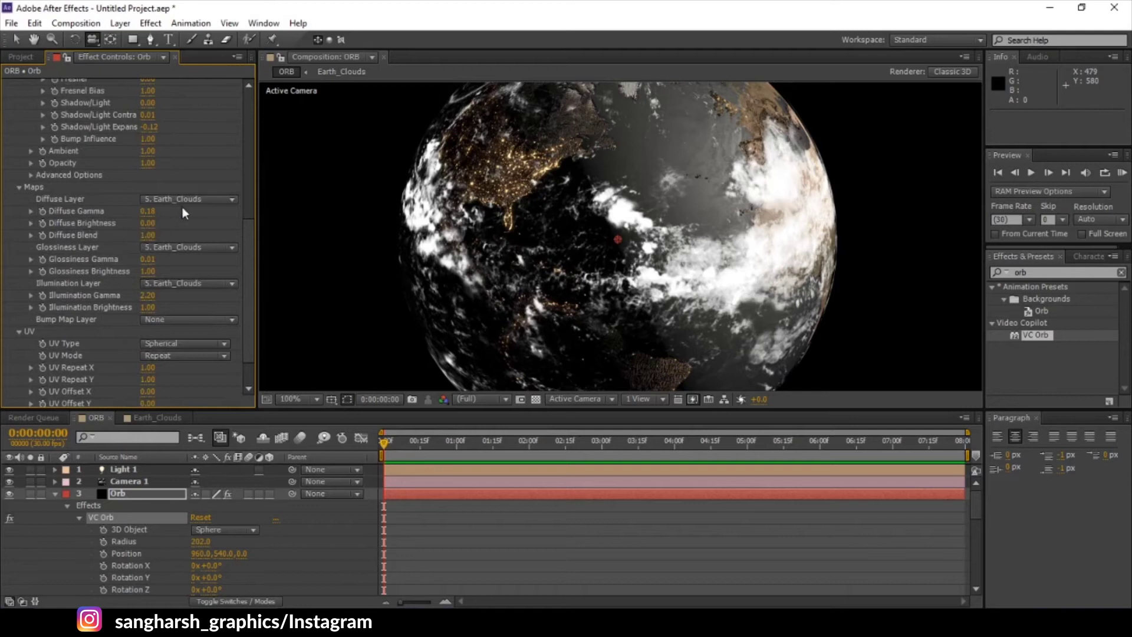
Step: Keep Earth_Clouds as the Glossiness layer and set the cloud Orb's Glossiness Brightness and Bump Influence to 0.00
{"action": "left_click", "coordinate": [172, 249]}
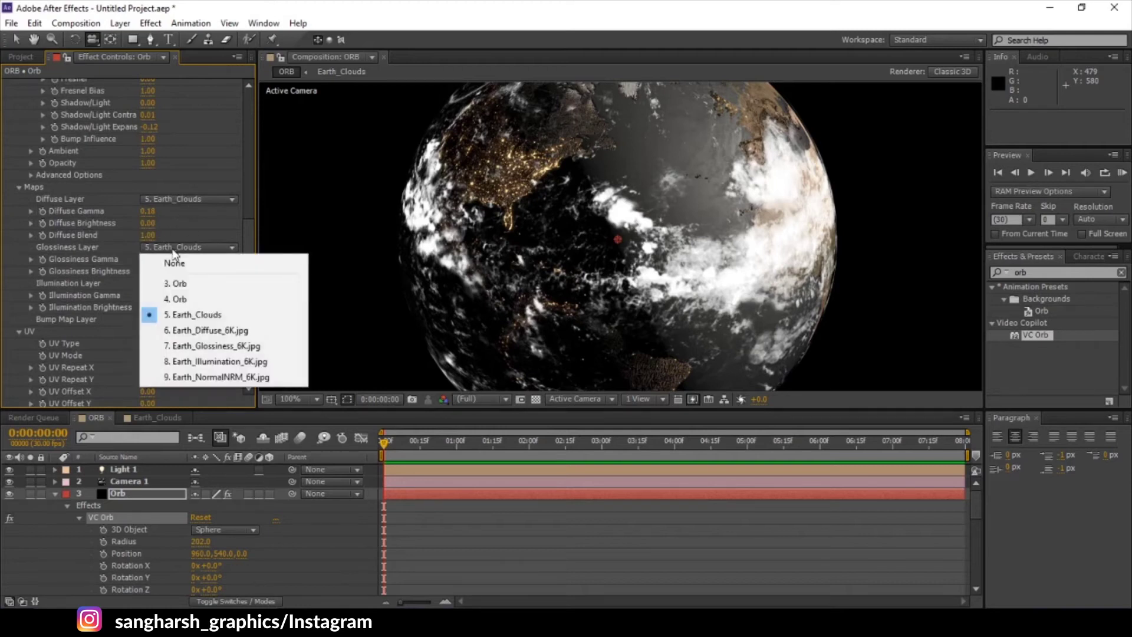
{"action": "left_click", "coordinate": [173, 312]}
{"action": "scroll", "coordinate": [113, 224], "scroll_direction": "up", "scroll_amount": 3}
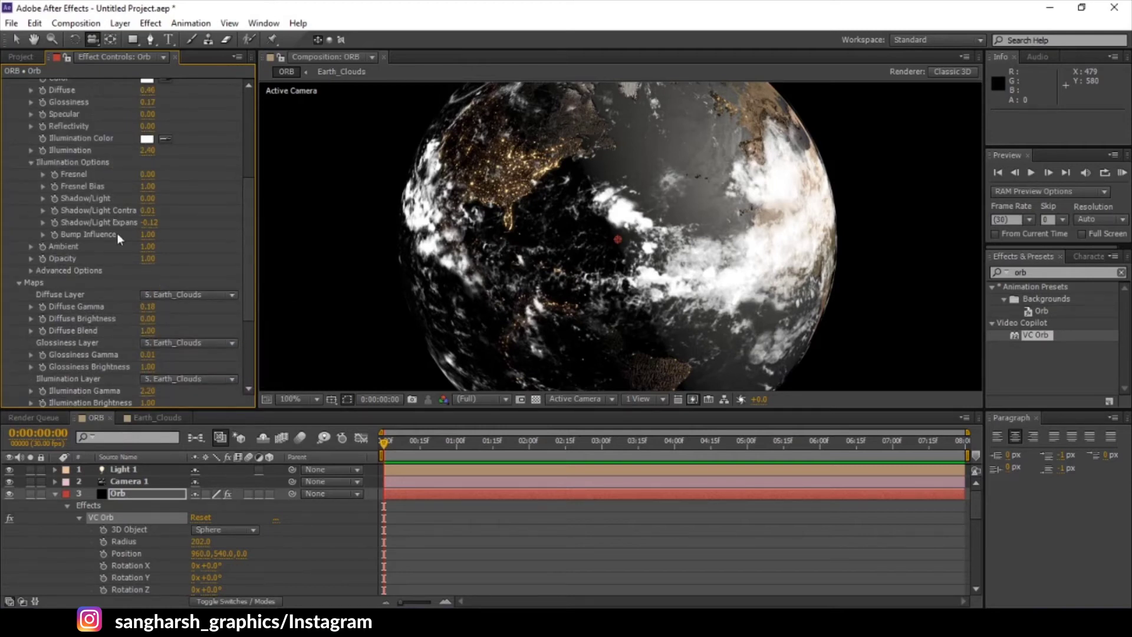
{"action": "scroll", "coordinate": [136, 295], "scroll_direction": "down", "scroll_amount": 1}
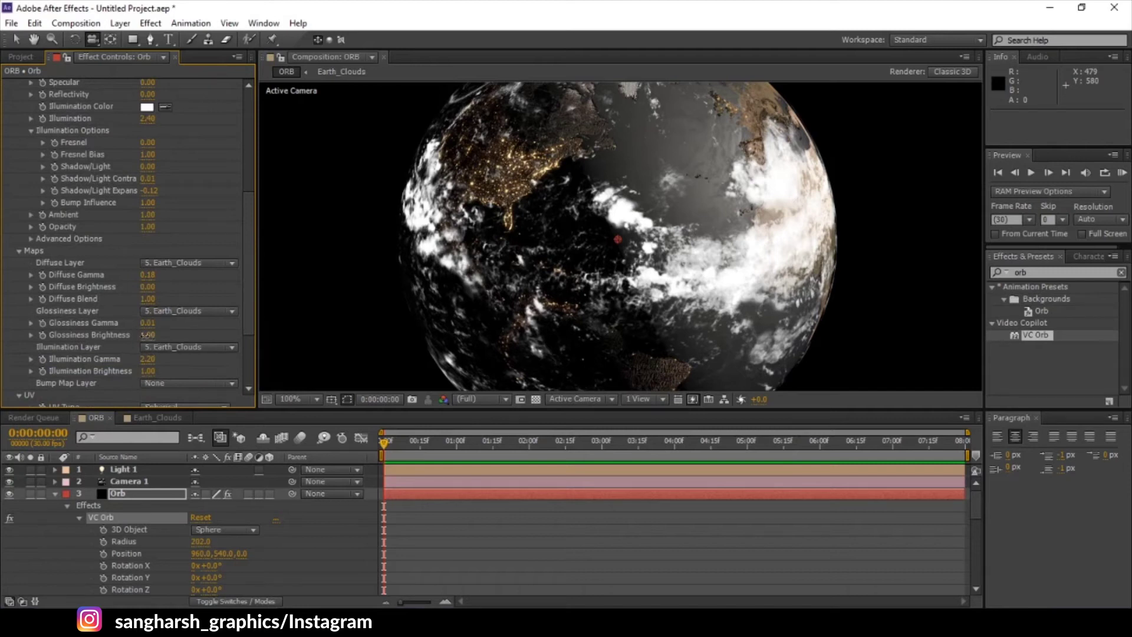
{"action": "scroll", "coordinate": [115, 288], "scroll_direction": "up", "scroll_amount": 2}
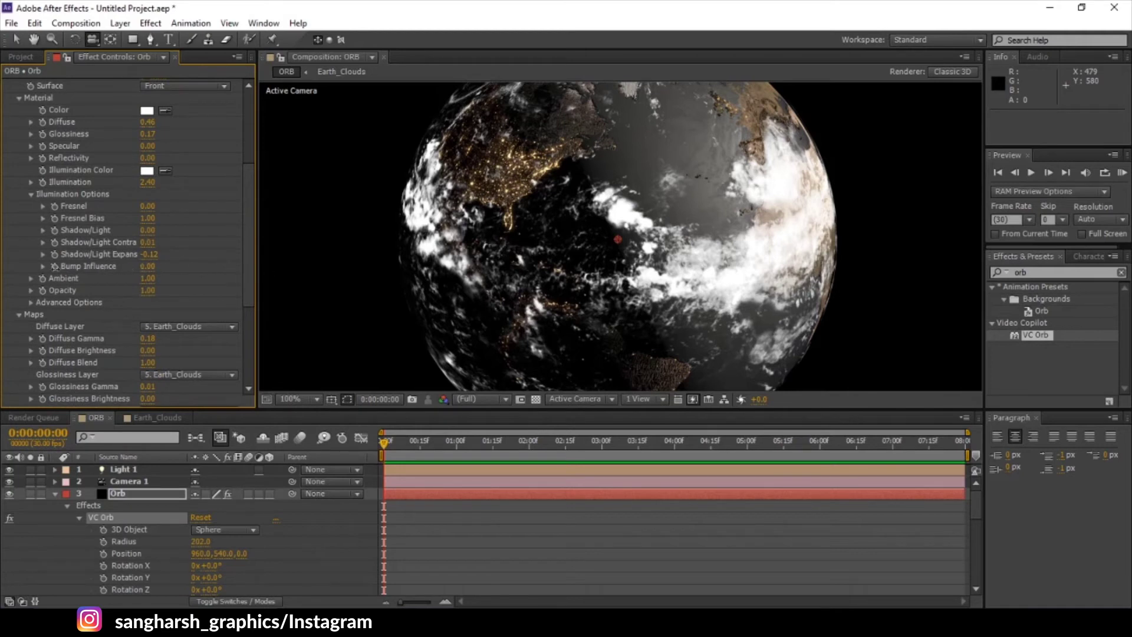
Step: Set the cloud Orb's Shadow/Light Expansion to -0.01, Illumination to 0.93 and Shadow/Light to 1.00
{"action": "mouse_move", "coordinate": [149, 254]}
{"action": "left_mouse_down"}
{"action": "mouse_move", "coordinate": [124, 255]}
{"action": "mouse_move", "coordinate": [139, 252]}
{"action": "mouse_move", "coordinate": [116, 241]}
{"action": "mouse_move", "coordinate": [3, 245]}
{"action": "mouse_move", "coordinate": [293, 306]}
{"action": "mouse_move", "coordinate": [273, 301]}
{"action": "left_mouse_up"}
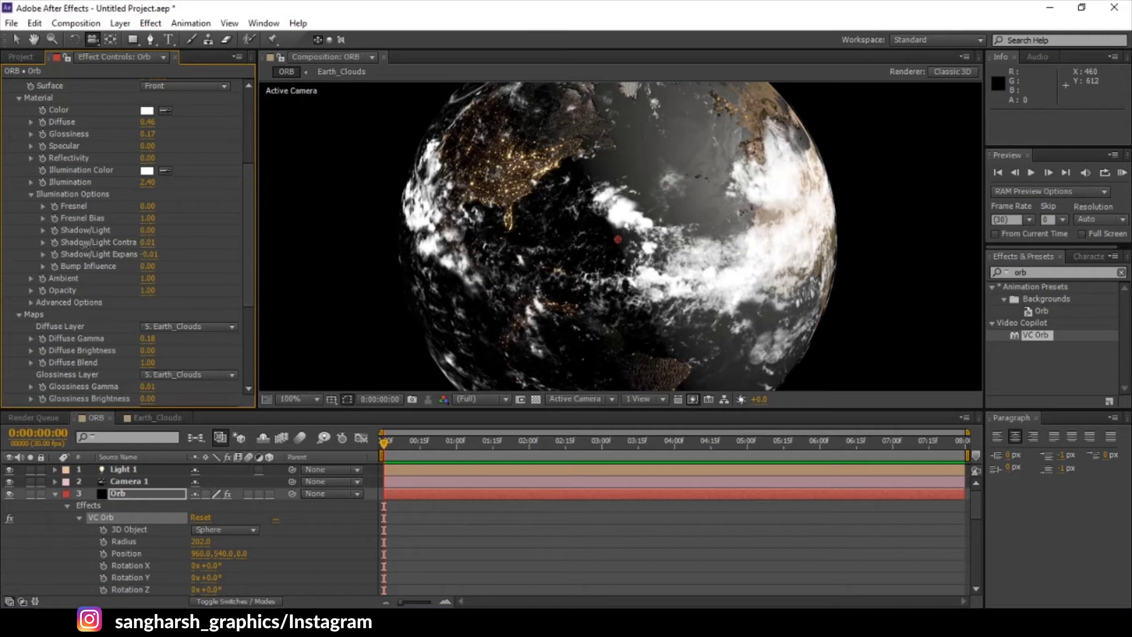
{"action": "left_click_drag", "start_coordinate": [147, 183], "coordinate": [65, 218]}
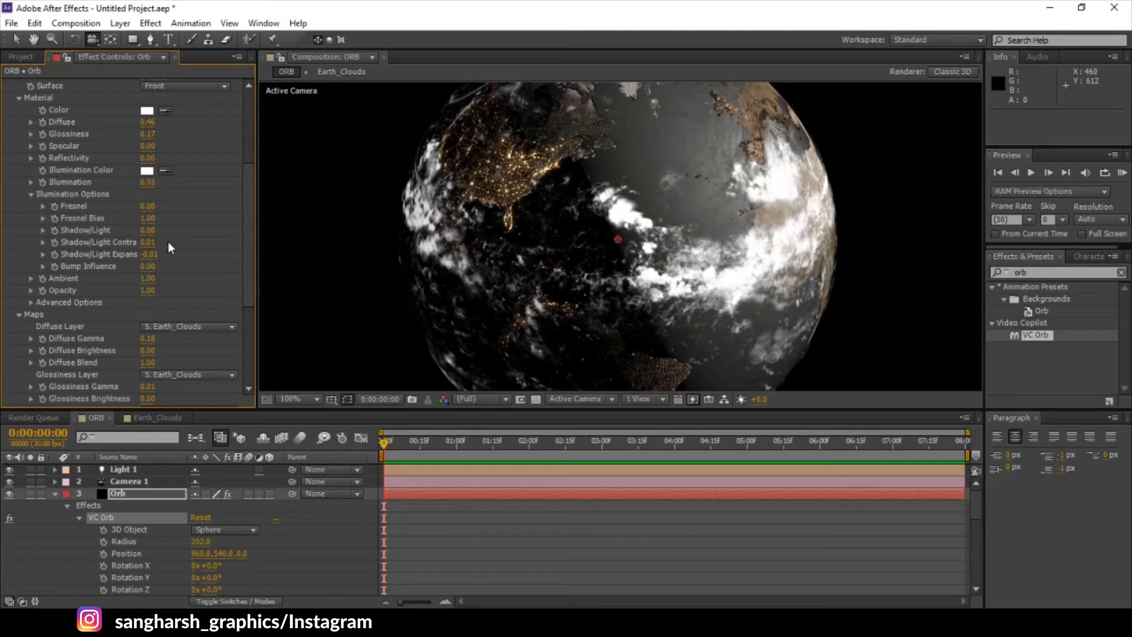
{"action": "left_click_drag", "start_coordinate": [147, 230], "coordinate": [247, 233]}
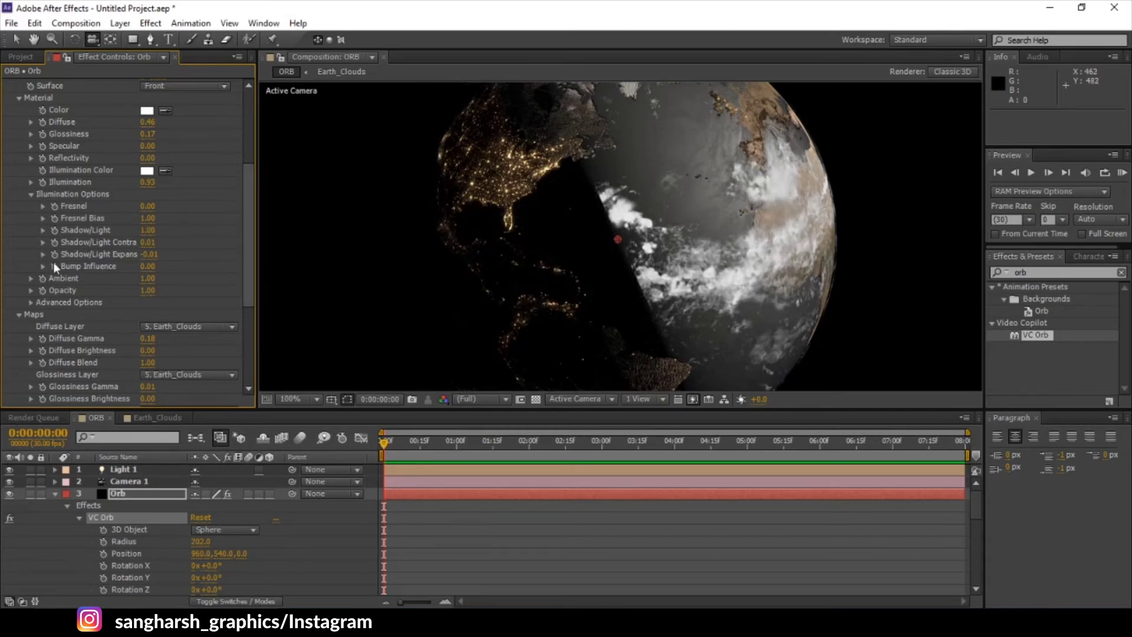
Step: Raise the cloud Orb's Shadow/Light Expansion to 0.08 and Shadow/Light Contrast to 1.37
{"action": "left_click_drag", "start_coordinate": [148, 254], "coordinate": [214, 258]}
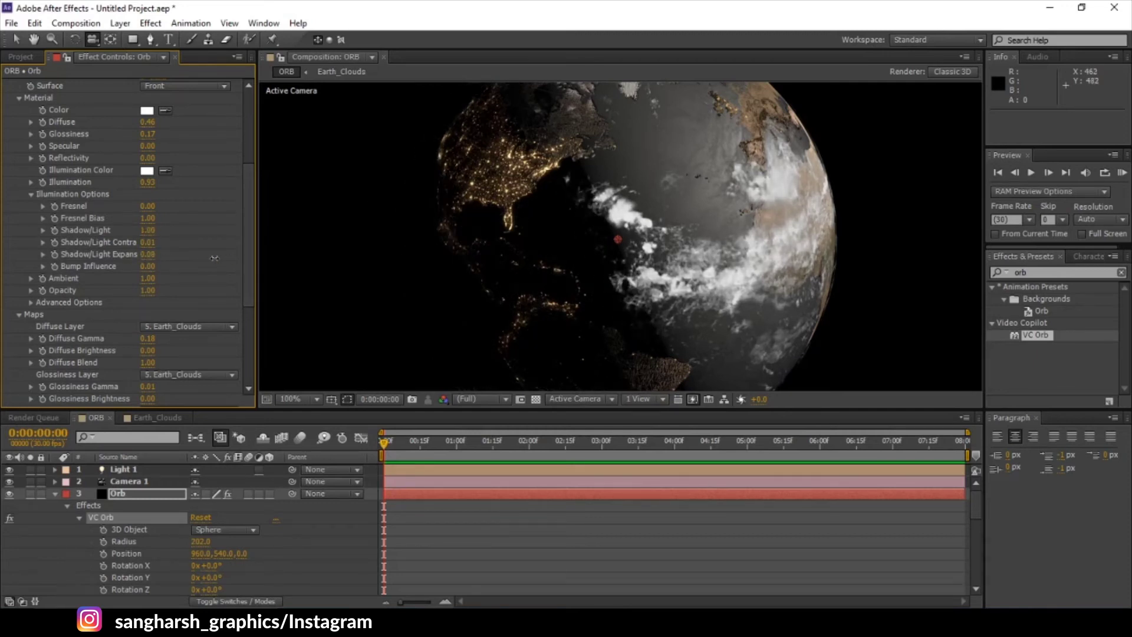
{"action": "left_click_drag", "start_coordinate": [147, 242], "coordinate": [238, 240]}
Step: Lower the composition preview resolution to Half and orbit the camera around to the daylit side over Europe and Africa
{"action": "left_click_drag", "start_coordinate": [681, 209], "coordinate": [648, 219]}
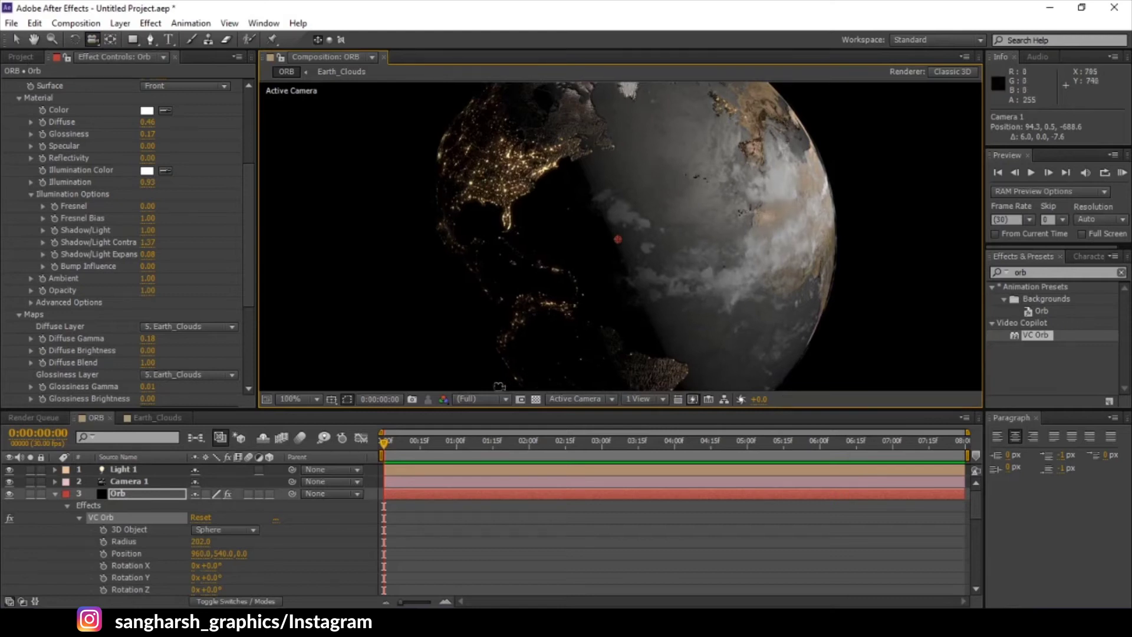
{"action": "left_click", "coordinate": [479, 399]}
{"action": "left_click", "coordinate": [475, 442]}
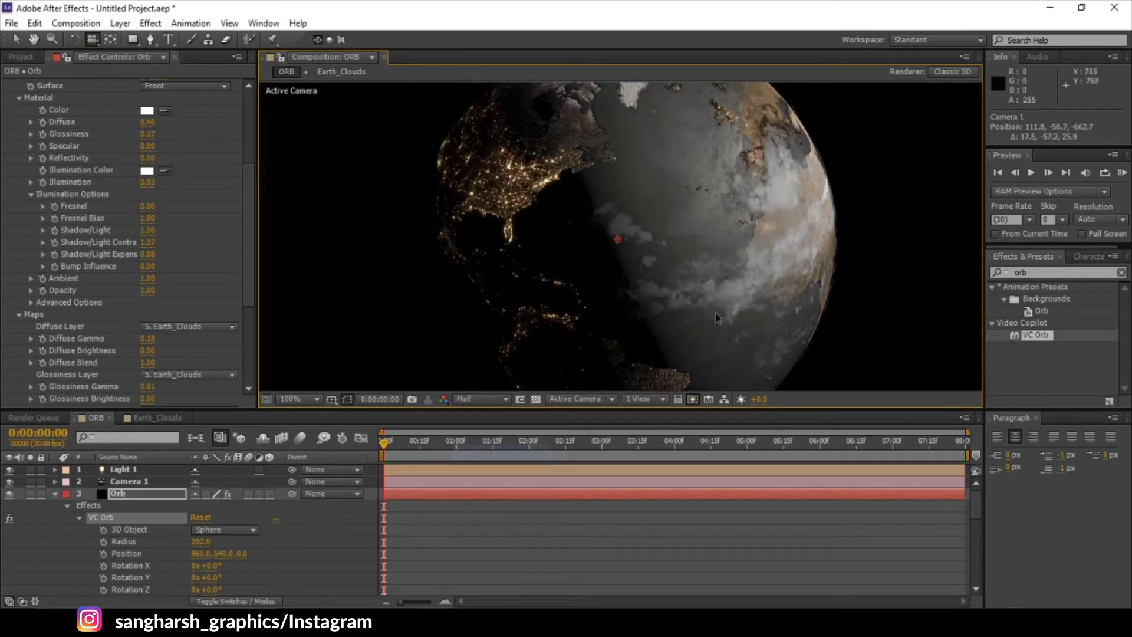
{"action": "left_click_drag", "start_coordinate": [743, 246], "coordinate": [569, 252]}
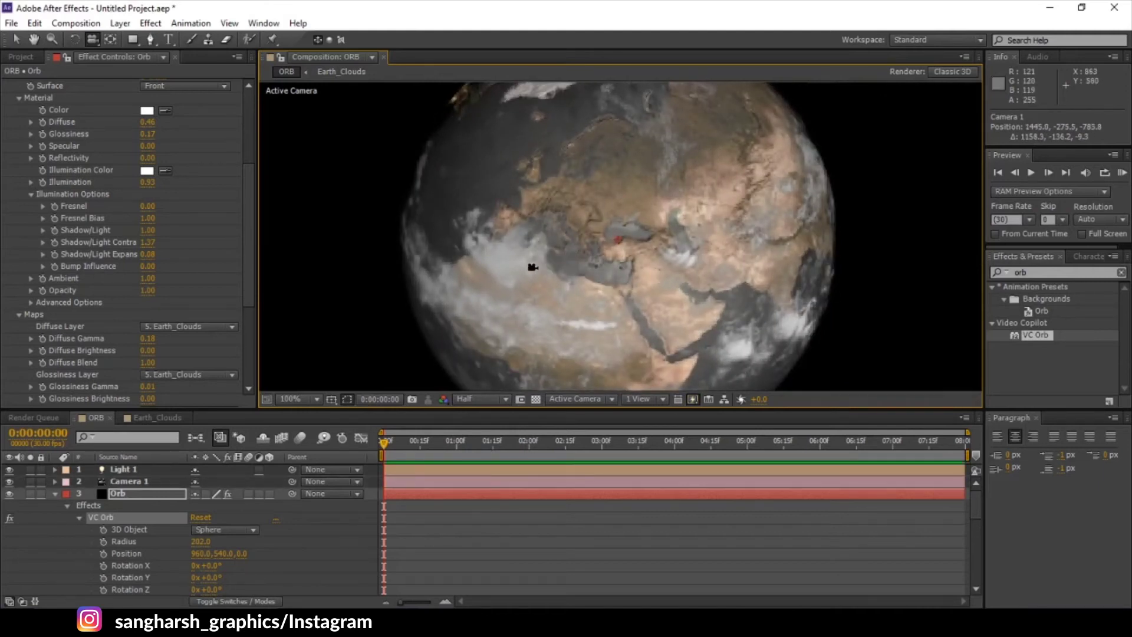
Step: Set the cloud Orb's Illumination Brightness to 2.16 and orbit the camera back toward the night side
{"action": "scroll", "coordinate": [135, 348], "scroll_direction": "down", "scroll_amount": 2}
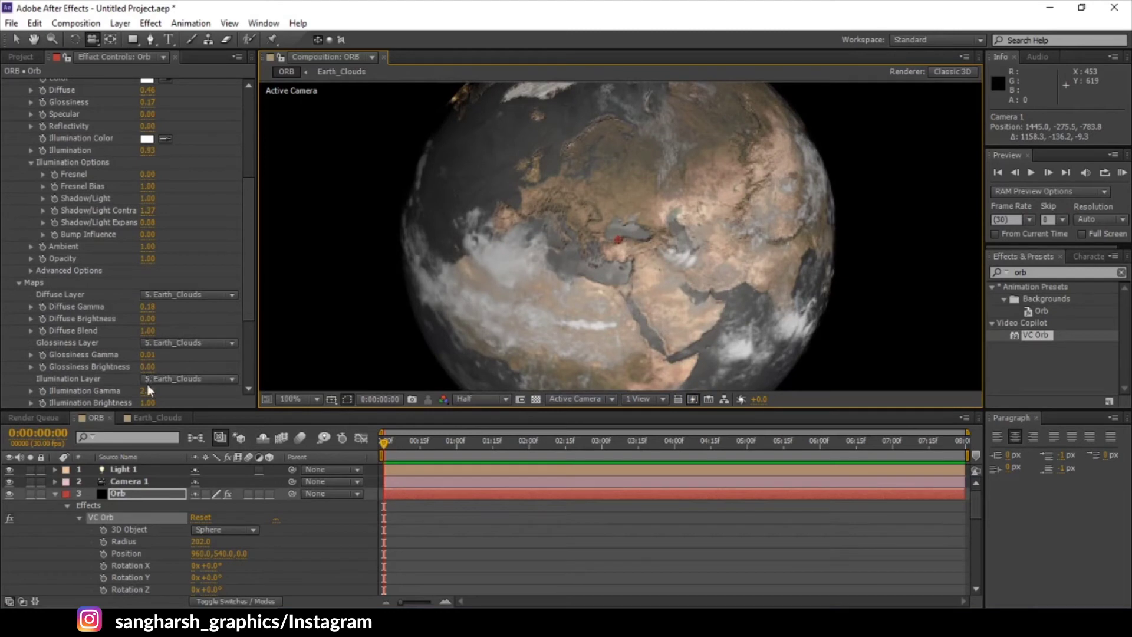
{"action": "left_click_drag", "start_coordinate": [148, 403], "coordinate": [216, 402]}
{"action": "left_click_drag", "start_coordinate": [436, 229], "coordinate": [502, 244]}
Step: Set Edge Feather to 0.11 in the cloud Orb's advanced material options and orbit the camera over the northern hemisphere
{"action": "scroll", "coordinate": [73, 311], "scroll_direction": "down", "scroll_amount": 5}
{"action": "scroll", "coordinate": [39, 236], "scroll_direction": "up", "scroll_amount": 6}
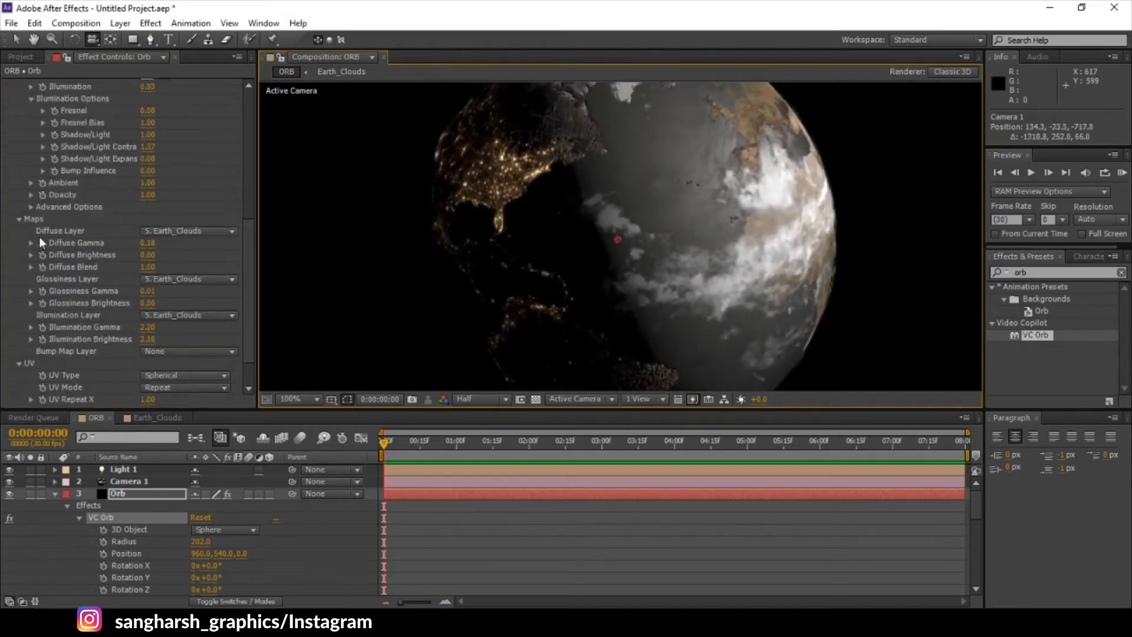
{"action": "scroll", "coordinate": [35, 154], "scroll_direction": "up", "scroll_amount": 3}
{"action": "scroll", "coordinate": [51, 213], "scroll_direction": "down", "scroll_amount": 8}
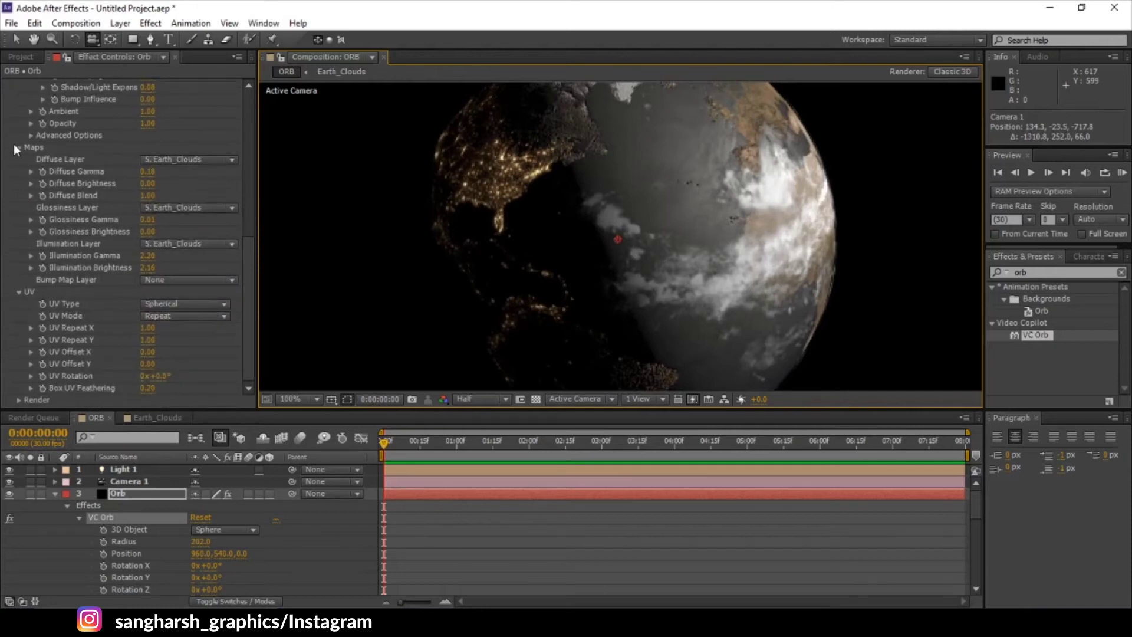
{"action": "left_click", "coordinate": [31, 135]}
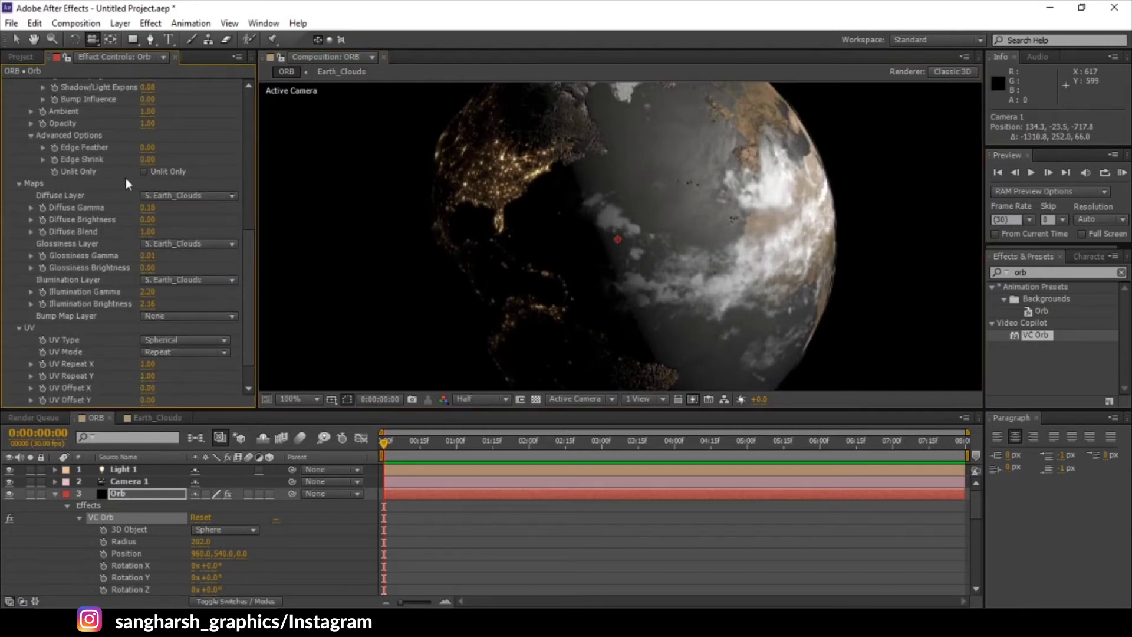
{"action": "left_click_drag", "start_coordinate": [148, 152], "coordinate": [159, 147]}
{"action": "left_click_drag", "start_coordinate": [818, 205], "coordinate": [834, 305]}
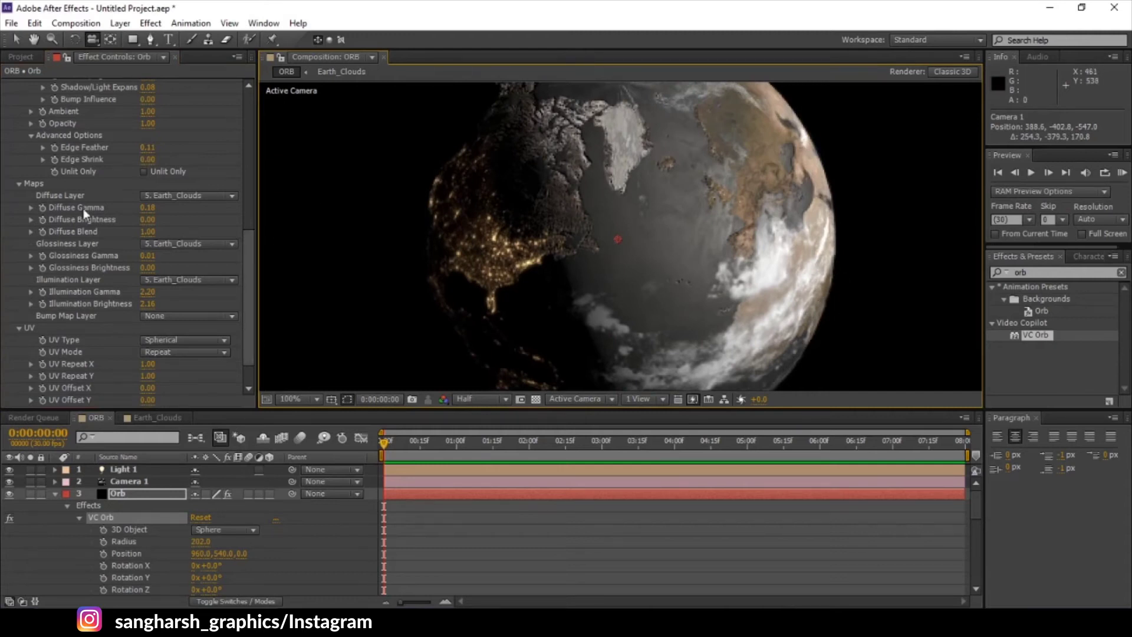
Step: Set the cloud Orb's Radius to 203
{"action": "scroll", "coordinate": [83, 210], "scroll_direction": "up", "scroll_amount": 10}
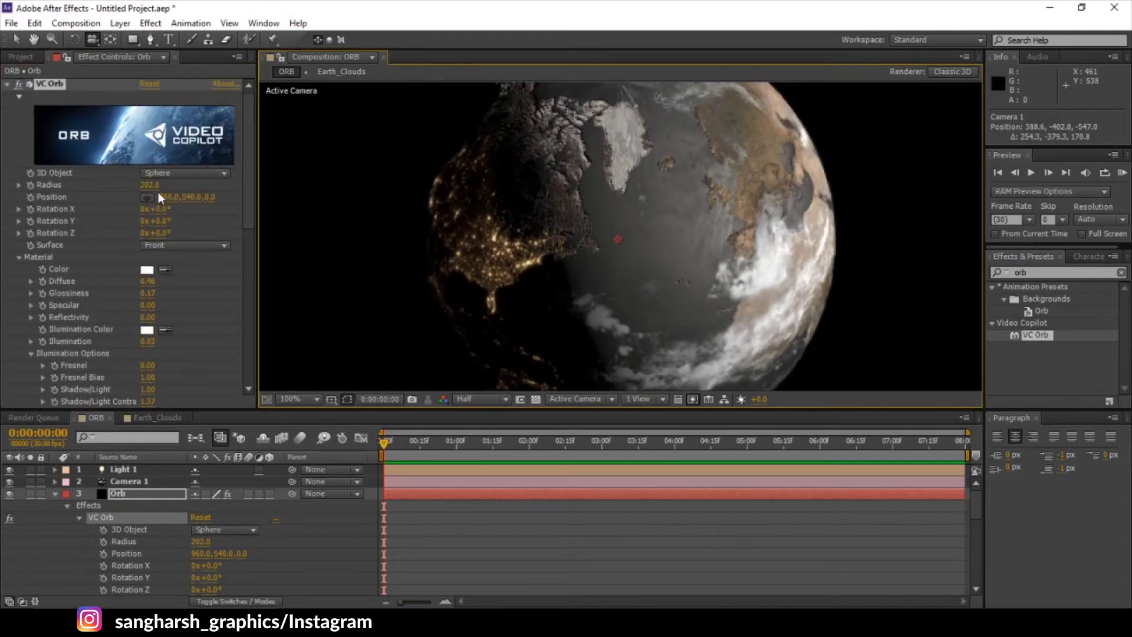
{"action": "left_click", "coordinate": [149, 185]}
{"action": "type", "text": "203"}
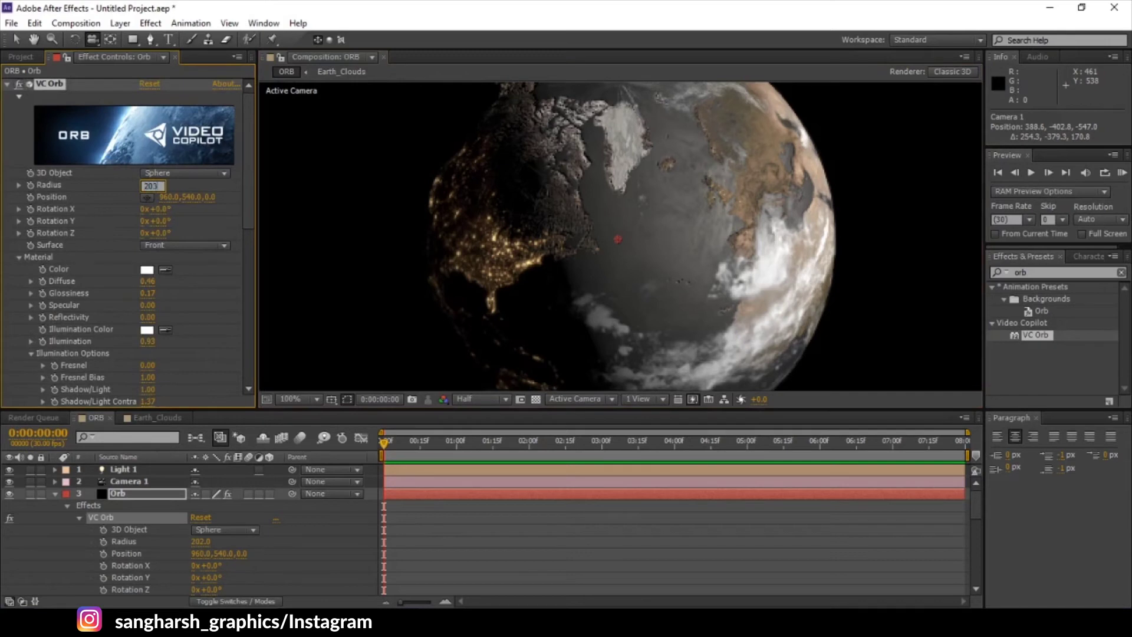
{"action": "key", "text": "Return"}
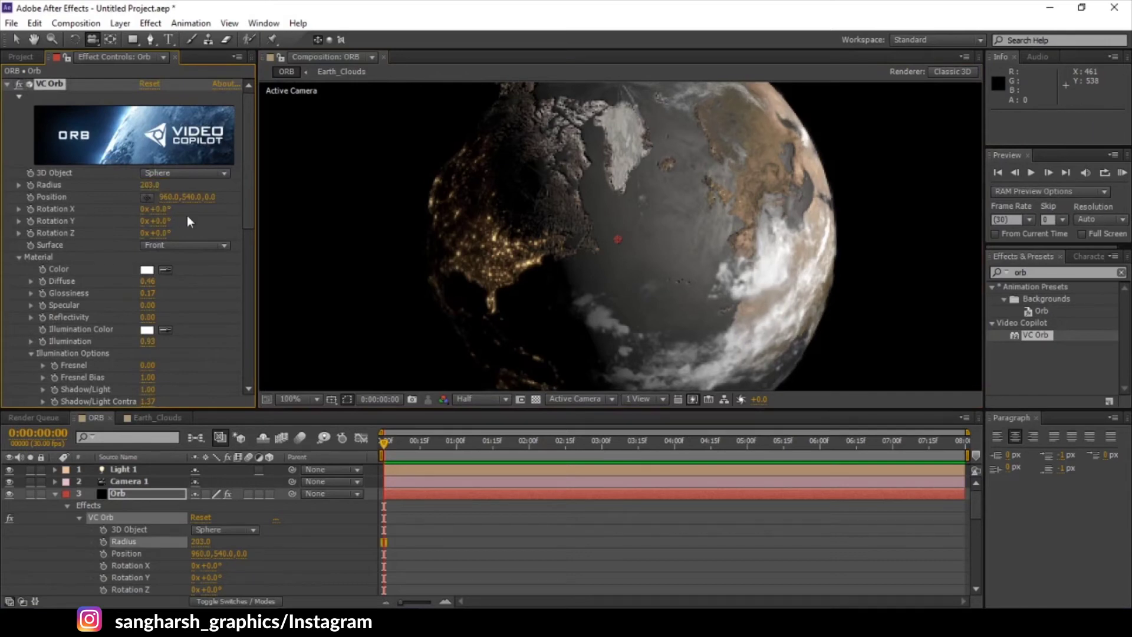
Step: Duplicate the cloud Orb layer and set the copy's Radius to 202
{"action": "left_click", "coordinate": [54, 494]}
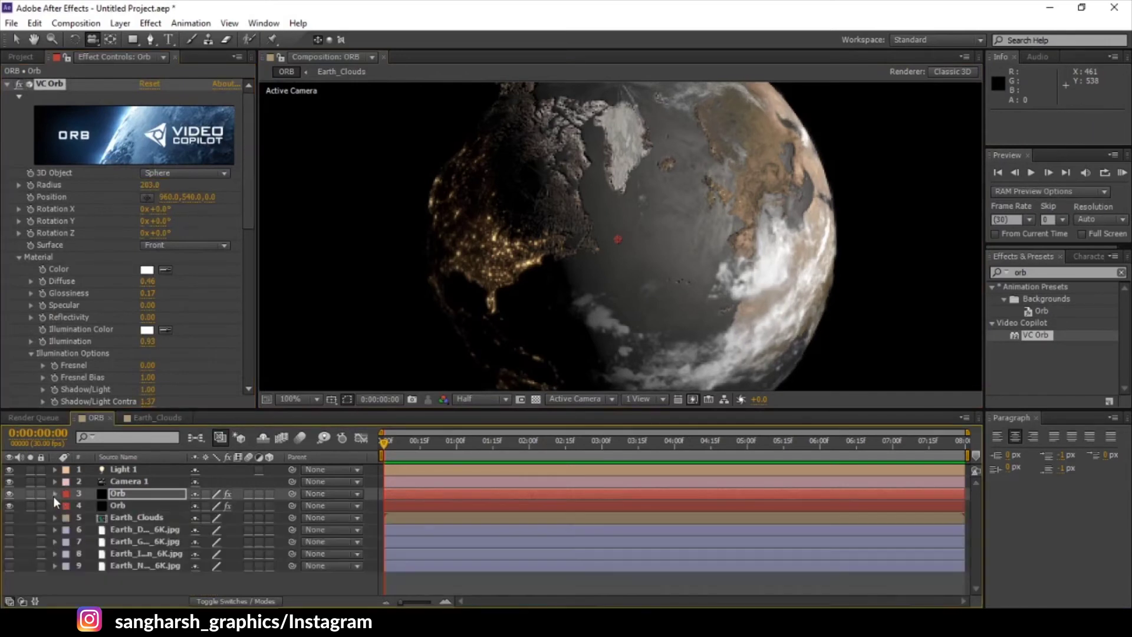
{"action": "left_click", "coordinate": [124, 495]}
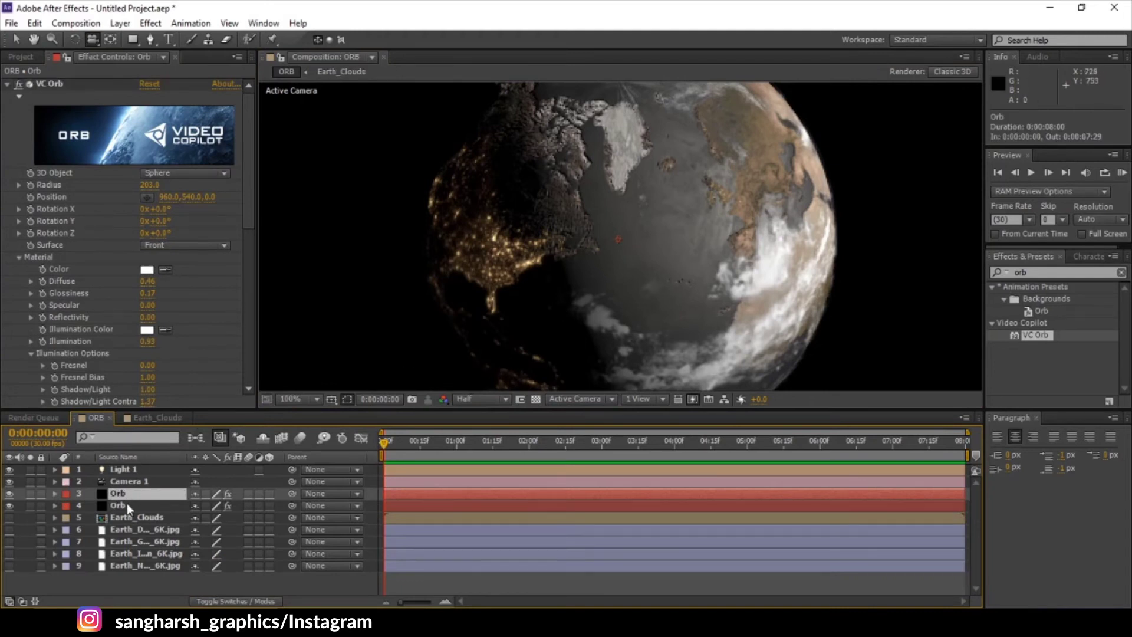
{"action": "key", "text": "ctrl+d"}
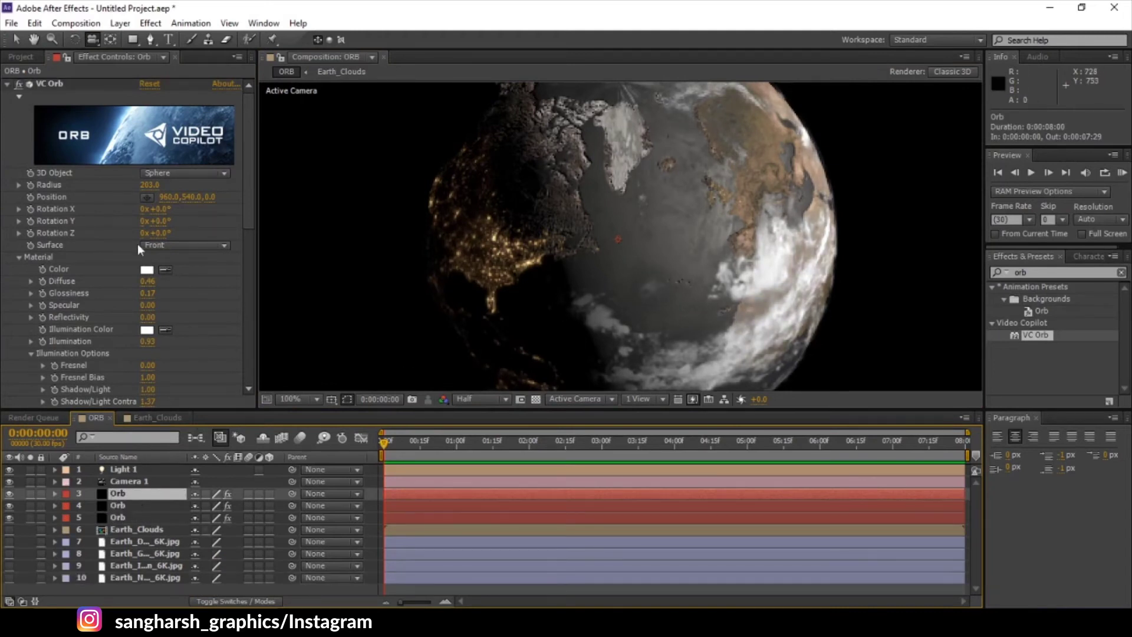
{"action": "left_click", "coordinate": [149, 185]}
{"action": "type", "text": "2"}
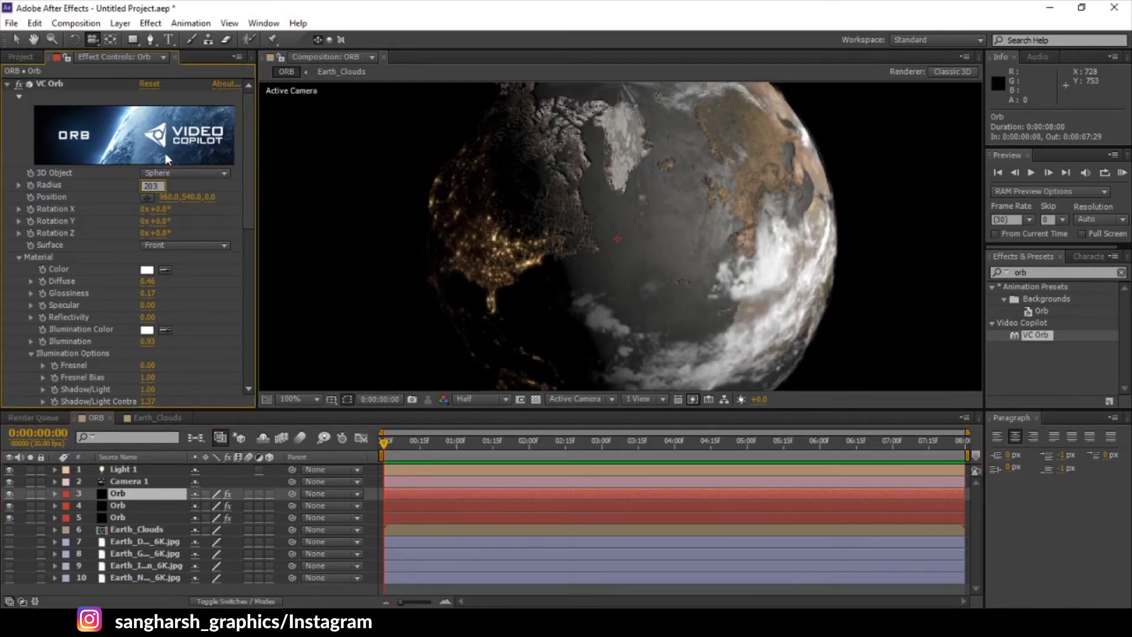
{"action": "type", "text": "02"}
{"action": "left_click", "coordinate": [85, 150]}
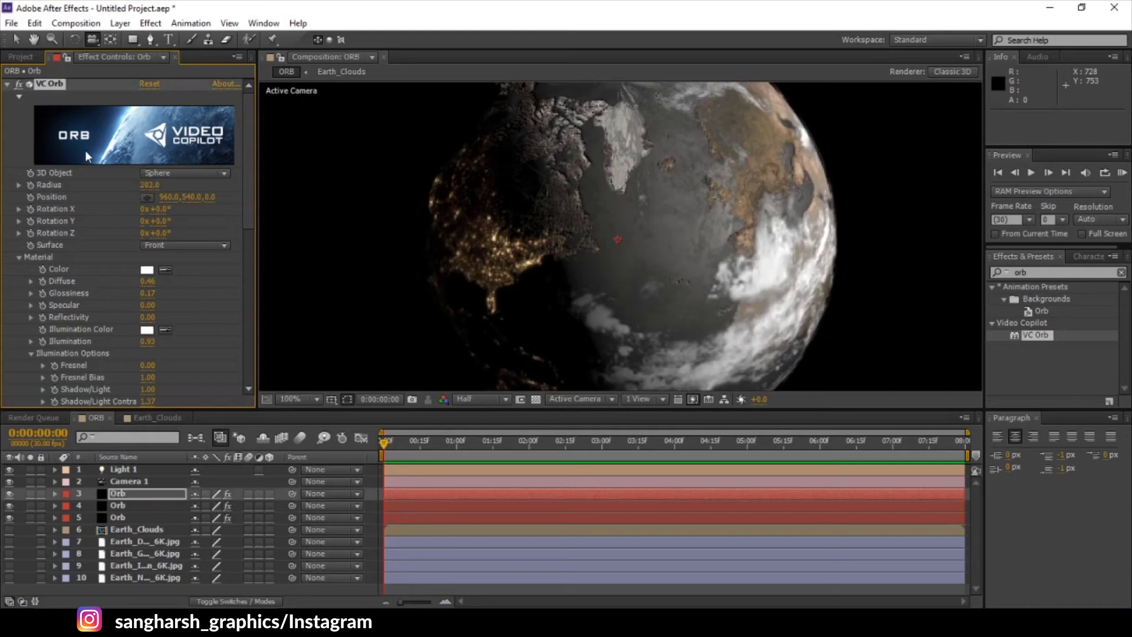
Step: Restore the preview resolution to Full and set the duplicate Orb's Diffuse to 0.00 and Glossiness to 0.70
{"action": "left_click", "coordinate": [480, 399]}
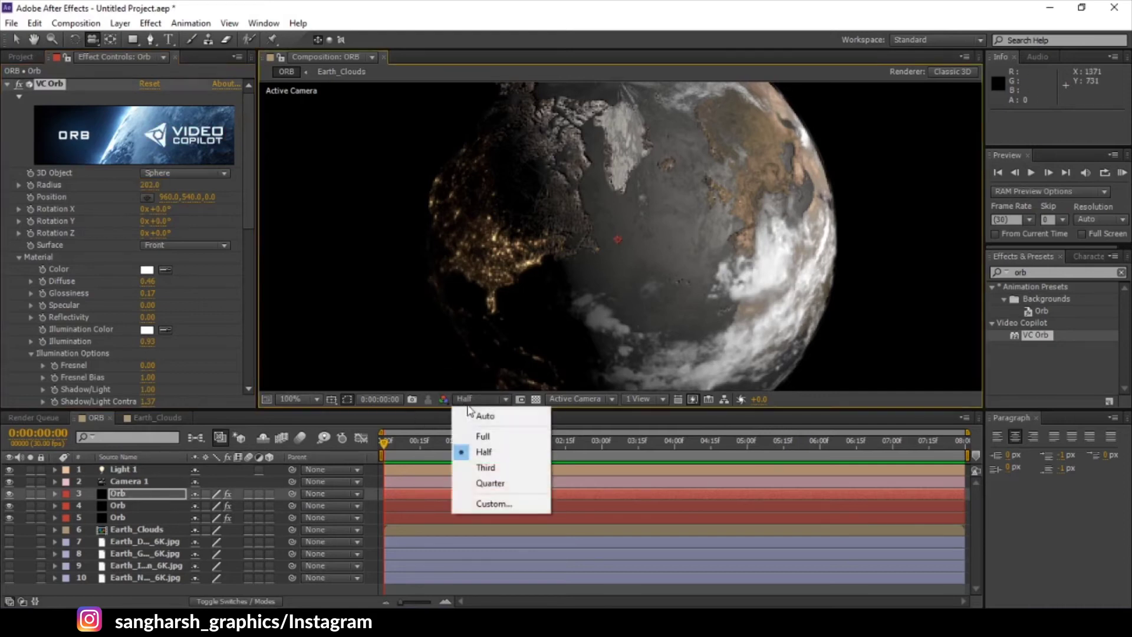
{"action": "left_click", "coordinate": [475, 429]}
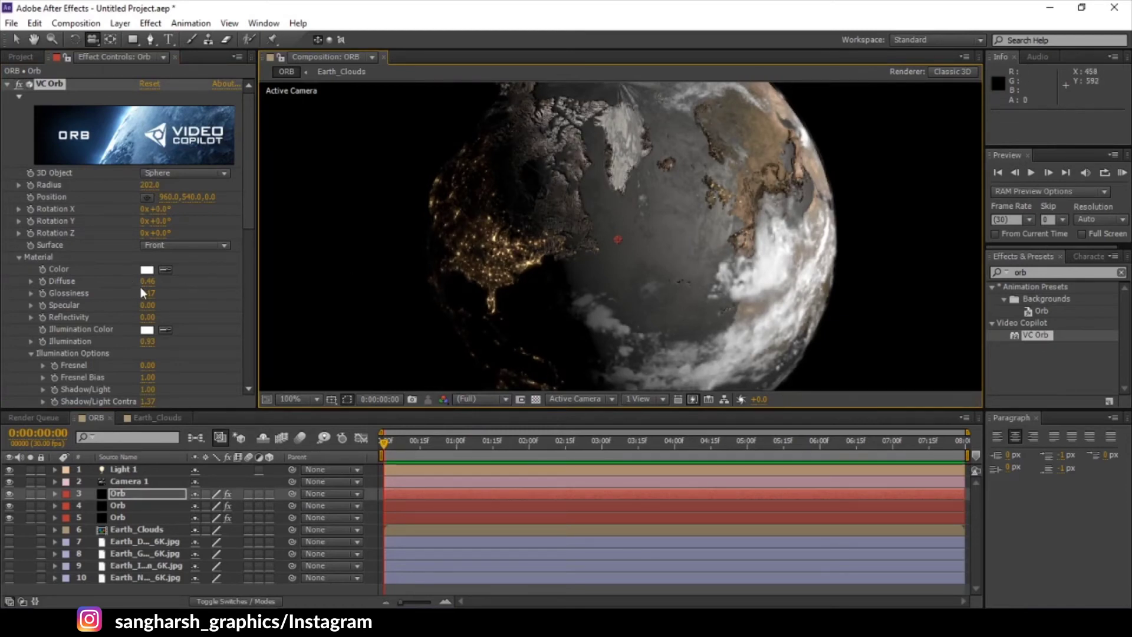
{"action": "left_click_drag", "start_coordinate": [147, 282], "coordinate": [10, 287]}
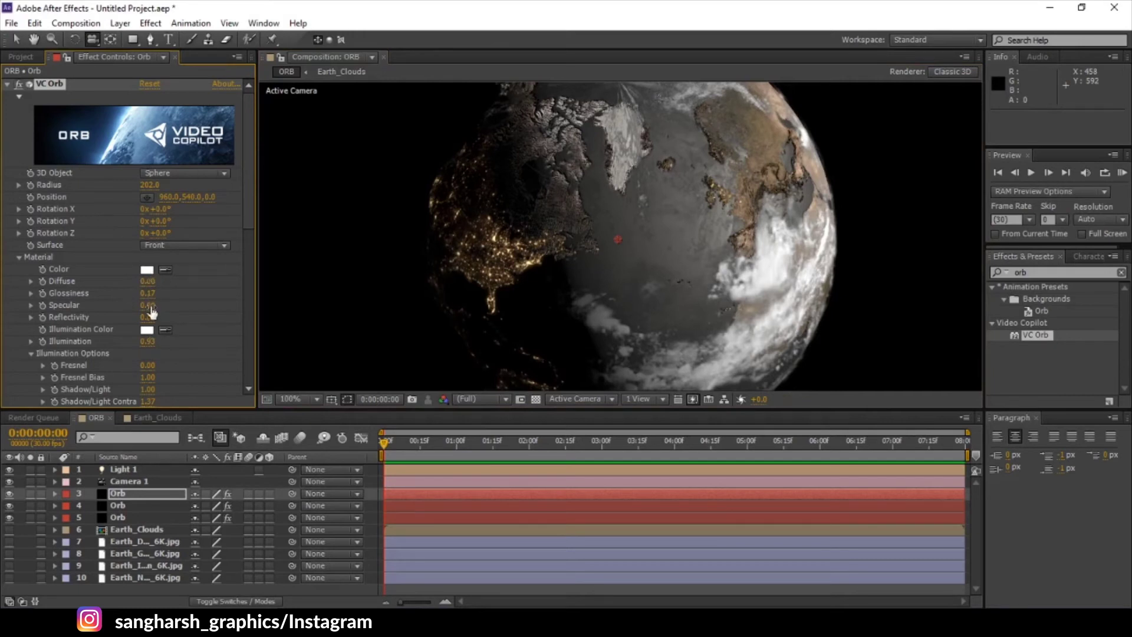
{"action": "left_click_drag", "start_coordinate": [151, 294], "coordinate": [135, 293]}
Step: Change the duplicate Orb's material Color to black
{"action": "left_click", "coordinate": [146, 270]}
{"action": "left_click_drag", "start_coordinate": [801, 284], "coordinate": [654, 462]}
{"action": "left_click", "coordinate": [1025, 273]}
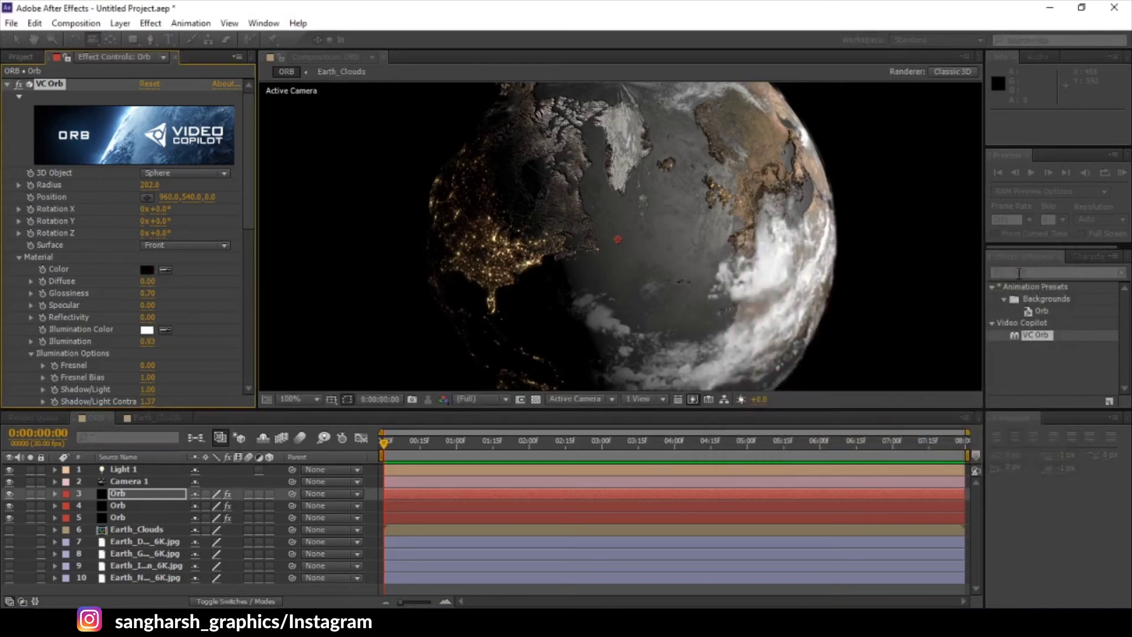
Step: Orbit the camera toward South America and reduce the duplicate Orb's Illumination to 0.00
{"action": "left_click_drag", "start_coordinate": [619, 295], "coordinate": [460, 135]}
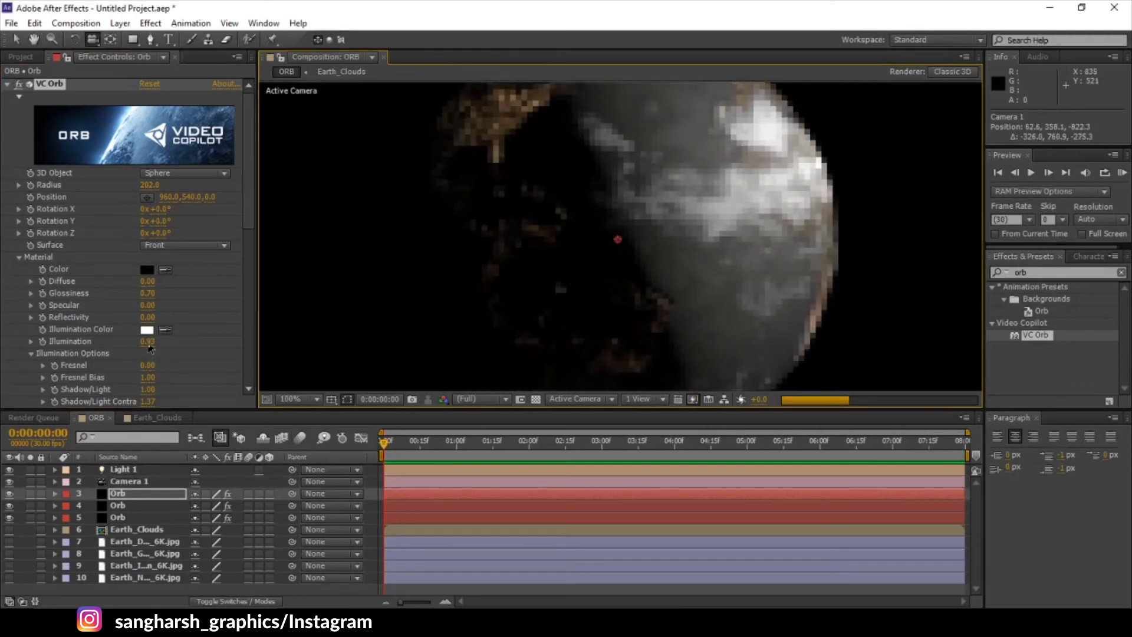
{"action": "left_click", "coordinate": [151, 348]}
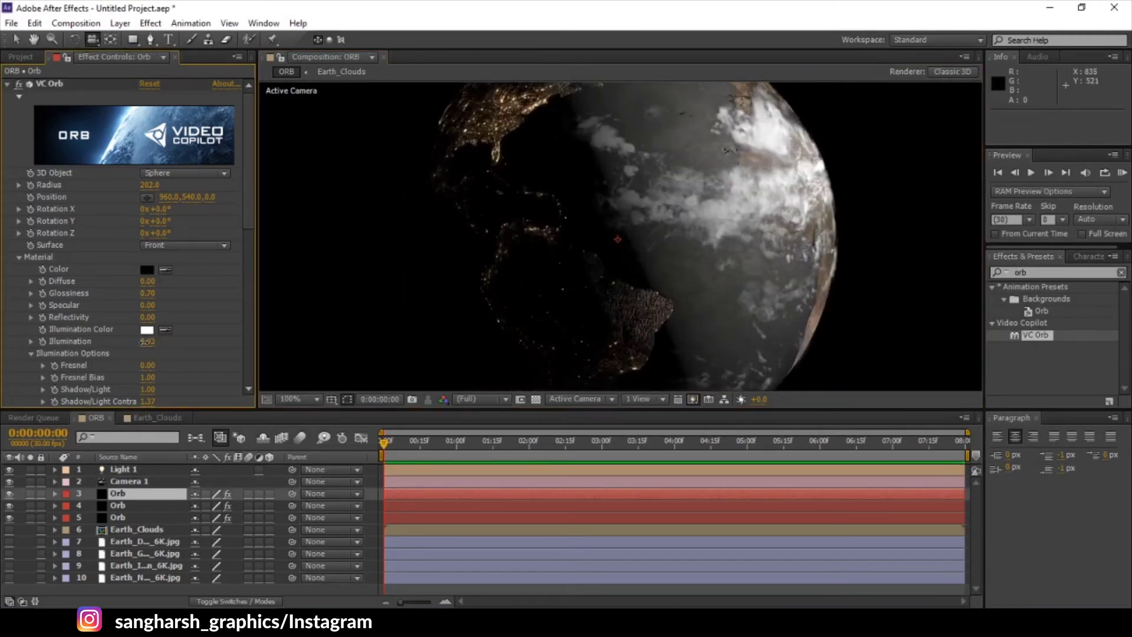
{"action": "left_click_drag", "start_coordinate": [144, 341], "coordinate": [2, 357]}
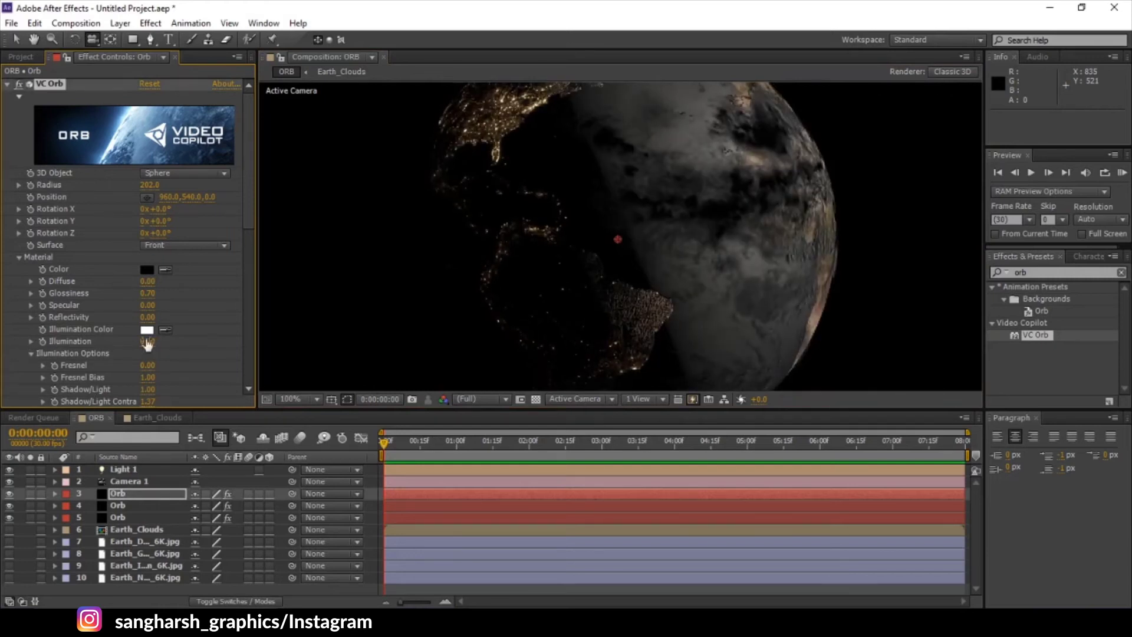
Step: Select the original cloud Orb layer and examine the globe and its clouds from several camera angles, ending at 50% magnification
{"action": "left_click", "coordinate": [118, 507]}
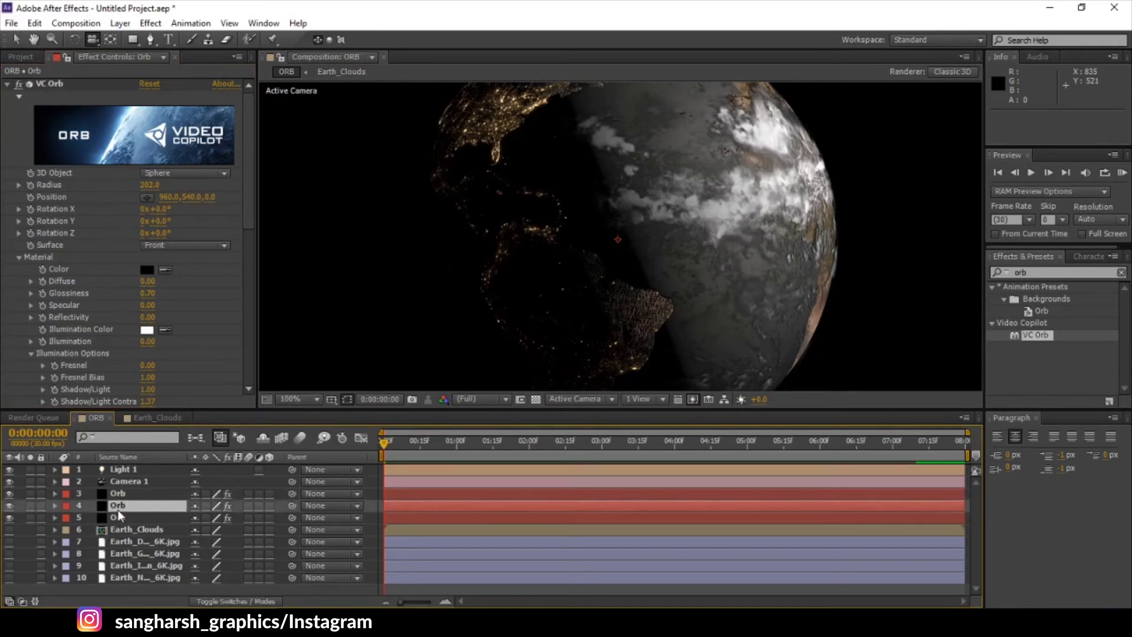
{"action": "left_click_drag", "start_coordinate": [714, 221], "coordinate": [712, 225]}
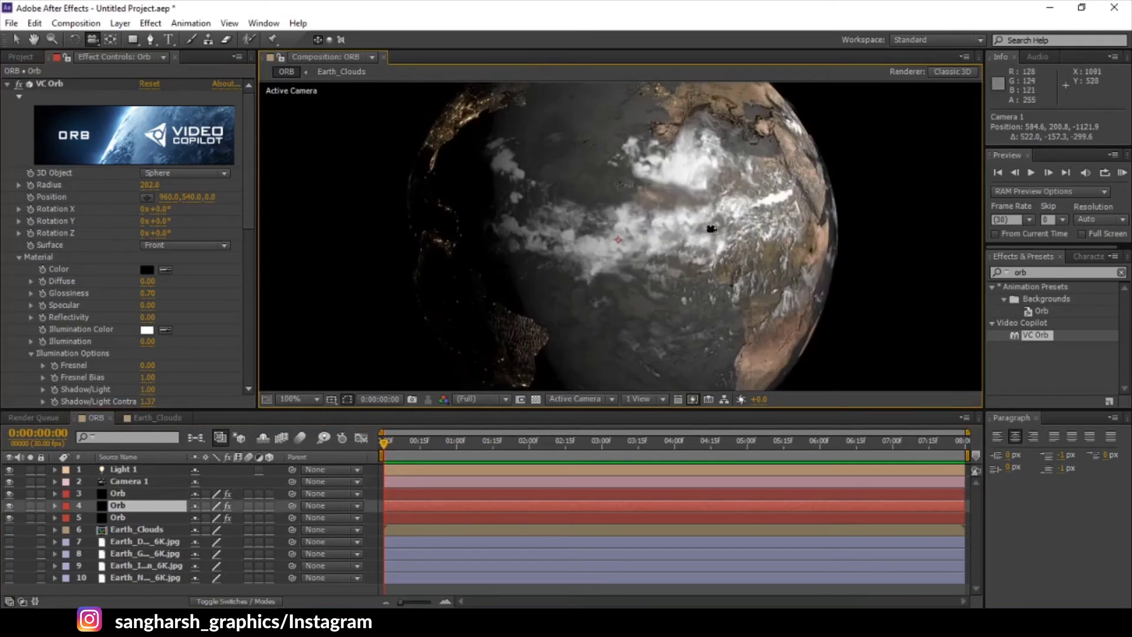
{"action": "left_click_drag", "start_coordinate": [666, 244], "coordinate": [707, 259]}
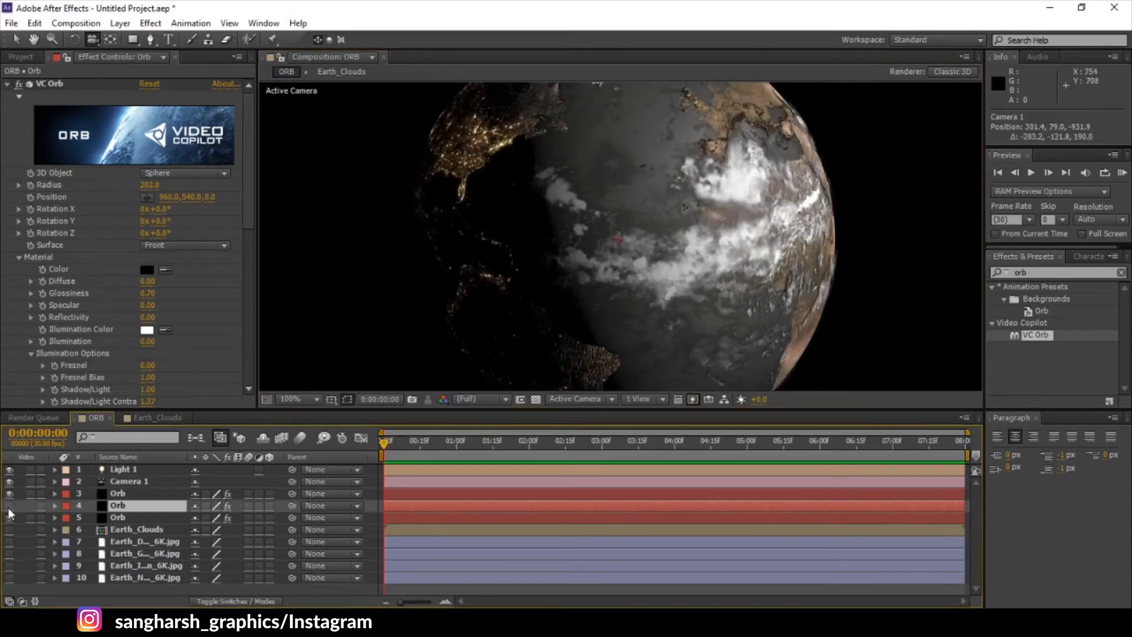
{"action": "scroll", "coordinate": [698, 174], "scroll_direction": "down", "scroll_amount": 2}
{"action": "left_click_drag", "start_coordinate": [697, 174], "coordinate": [576, 271]}
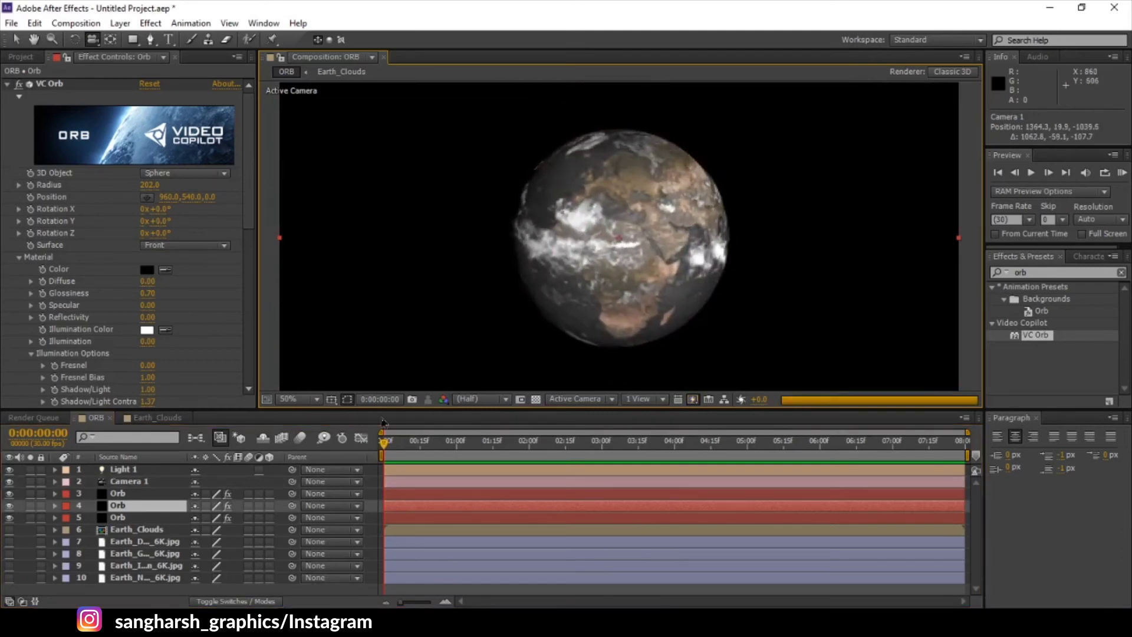
Step: Create a black 1920 × 1080 px solid layer in the ORB composition and name it haze
{"action": "left_click", "coordinate": [111, 492]}
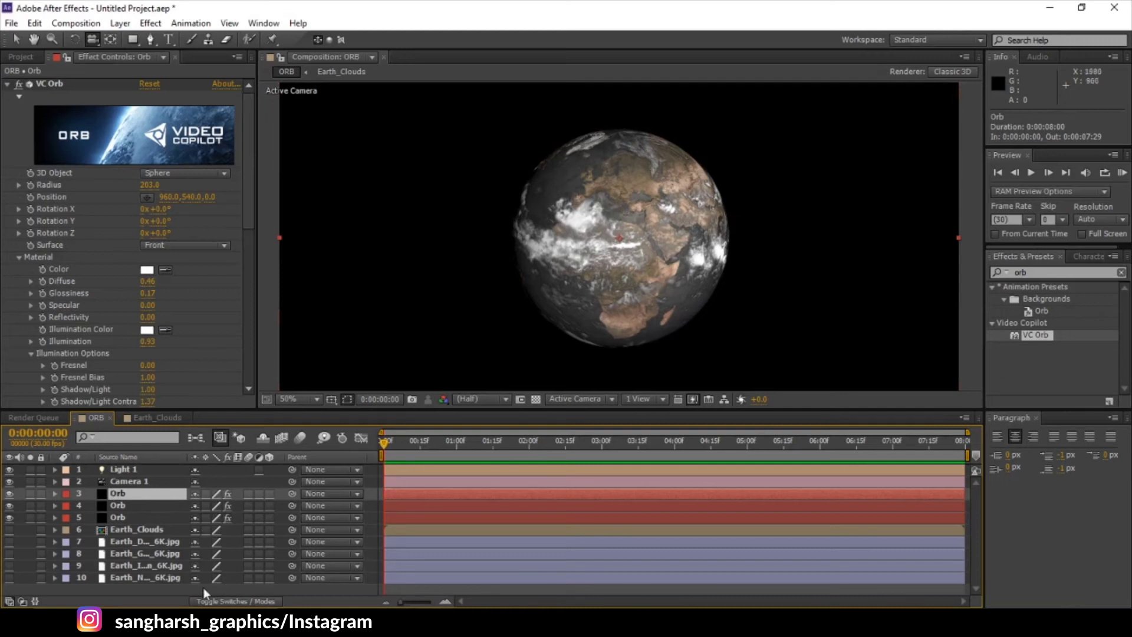
{"action": "right_click", "coordinate": [182, 587]}
{"action": "mouse_move", "coordinate": [259, 441]}
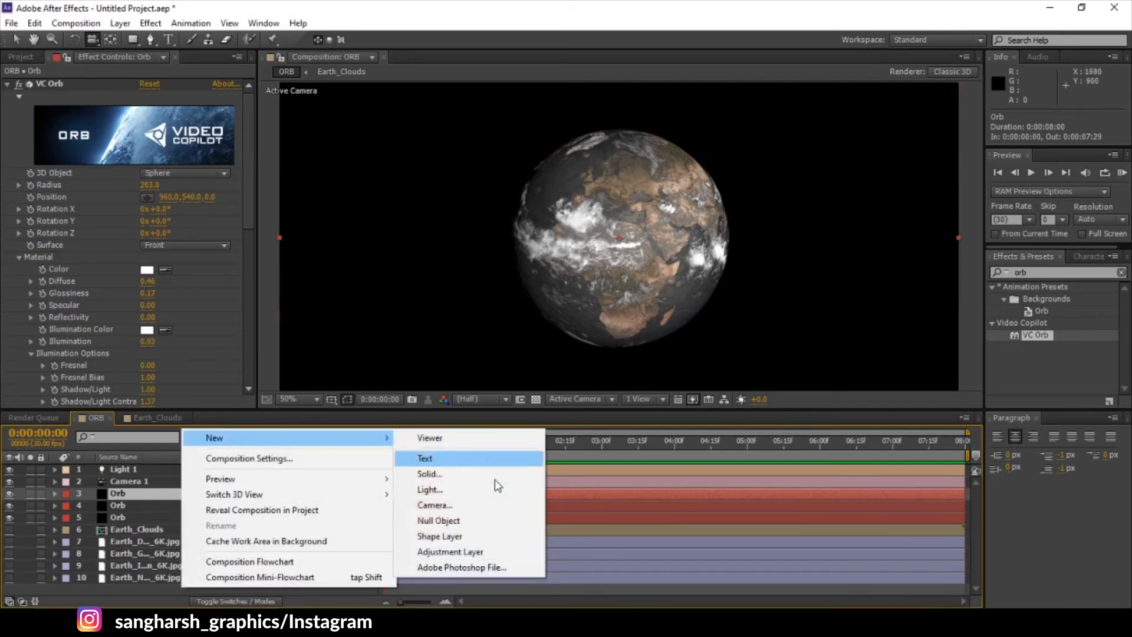
{"action": "left_click", "coordinate": [455, 479]}
{"action": "type", "text": "haxe"}
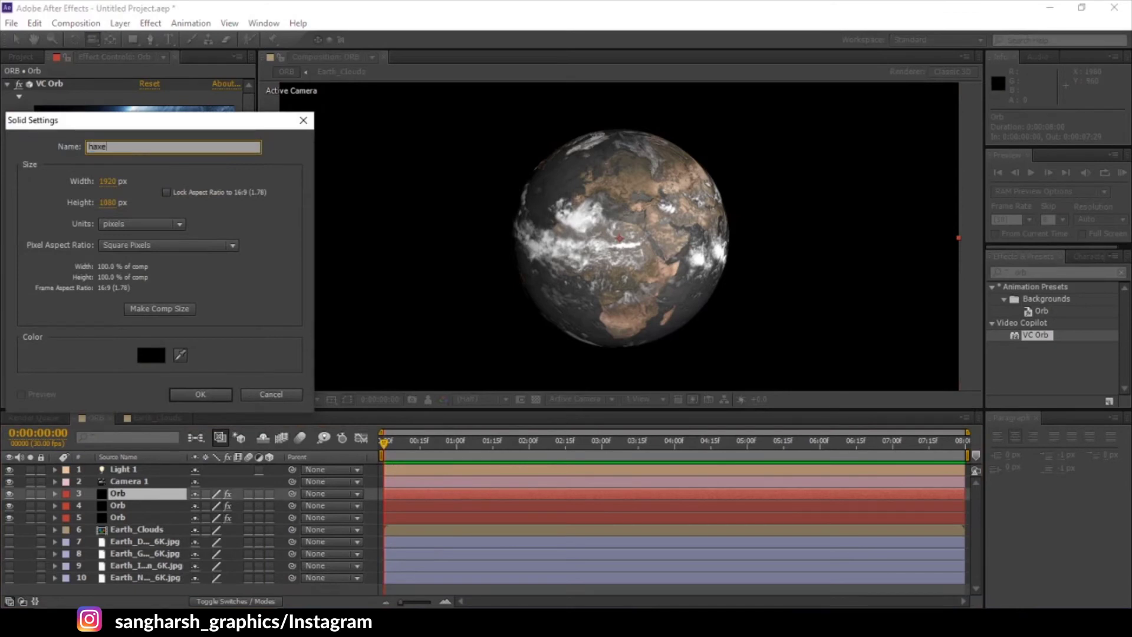
{"action": "key", "text": "Return"}
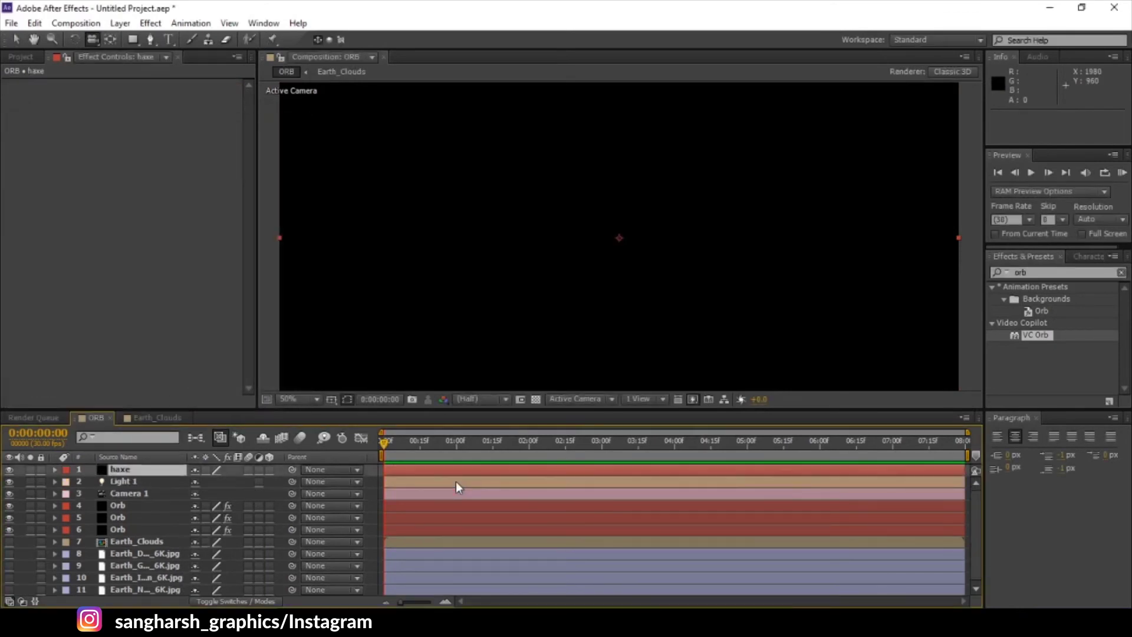
{"action": "right_click", "coordinate": [124, 470]}
{"action": "left_click", "coordinate": [159, 599]}
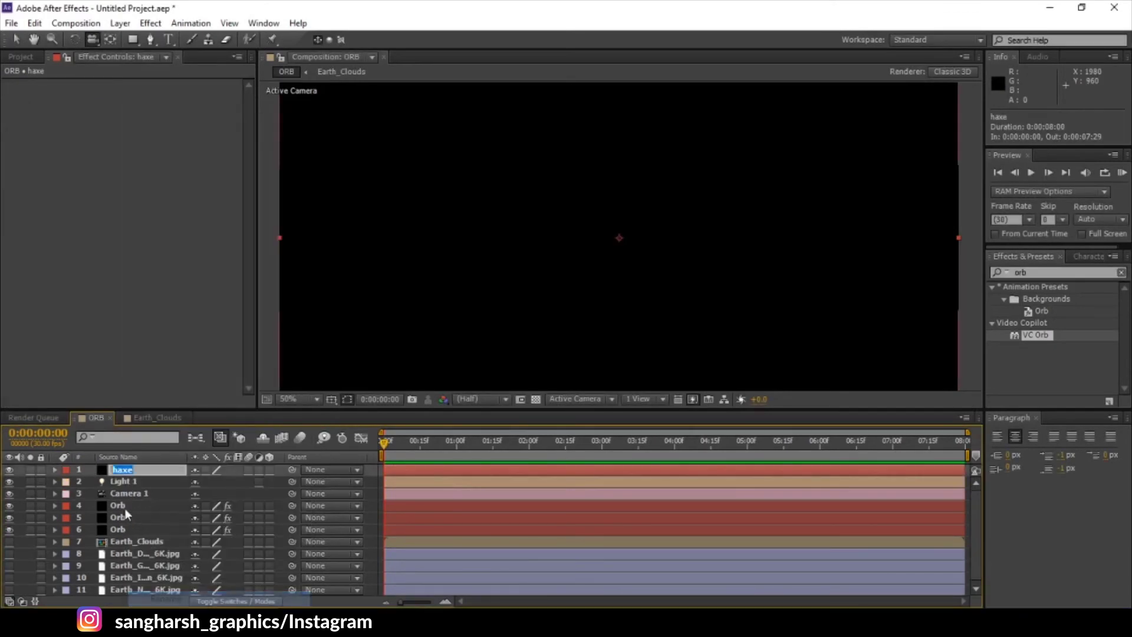
{"action": "key", "text": "BackSpace"}
{"action": "key", "text": "BackSpace"}
{"action": "type", "text": "ze"}
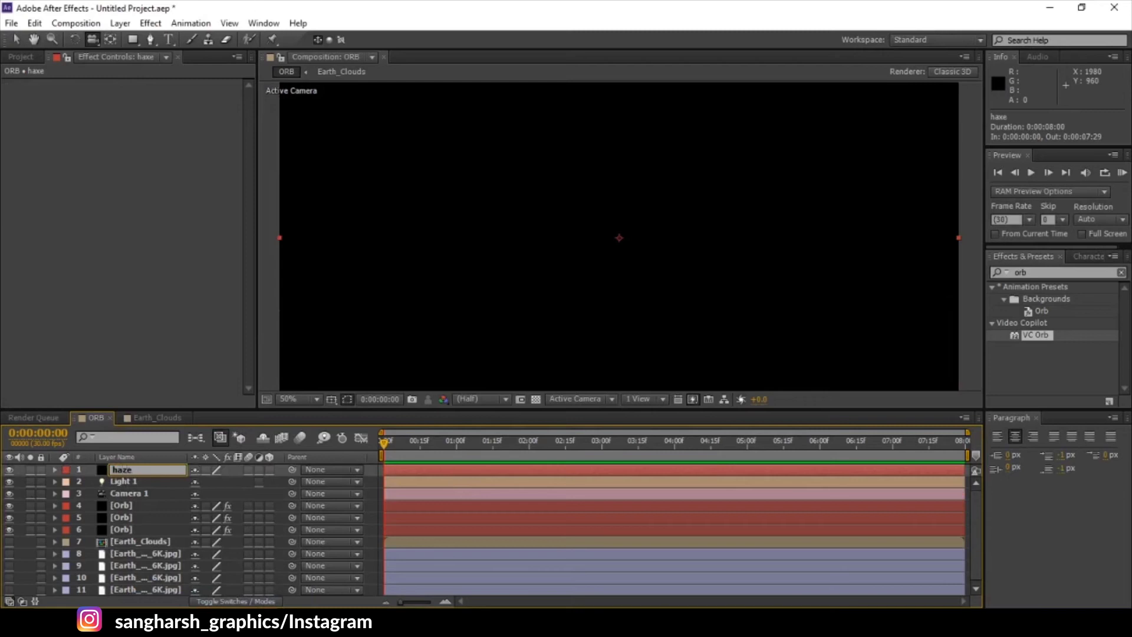
{"action": "left_click", "coordinate": [136, 482]}
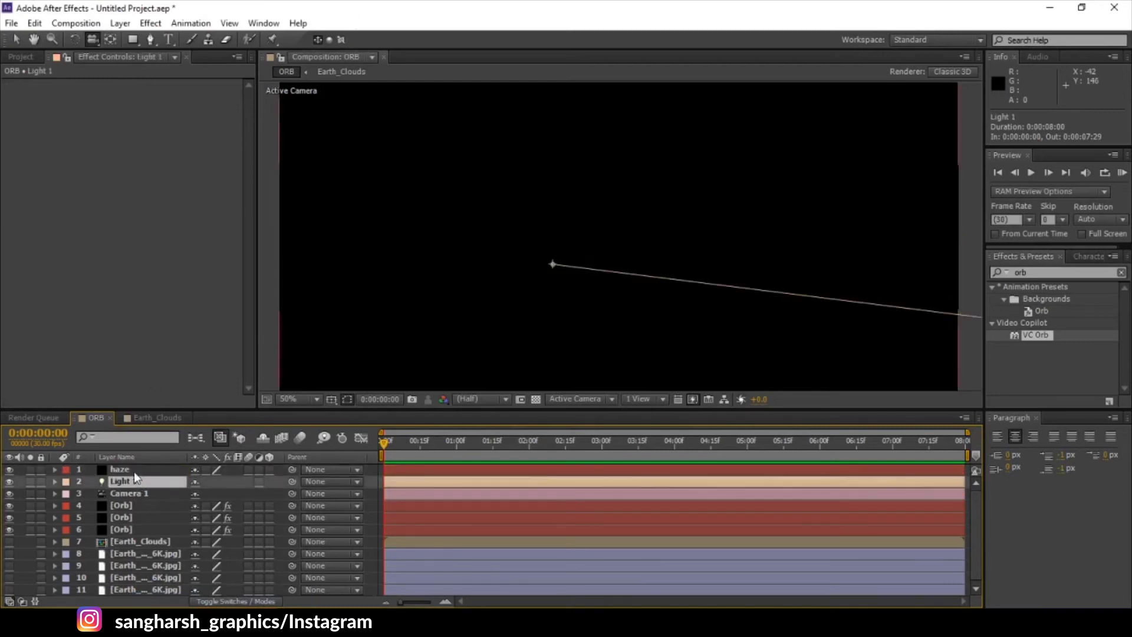
Step: Place the haze layer directly below Camera 1 and apply the VC Orb effect to it
{"action": "left_click_drag", "start_coordinate": [133, 471], "coordinate": [136, 501]}
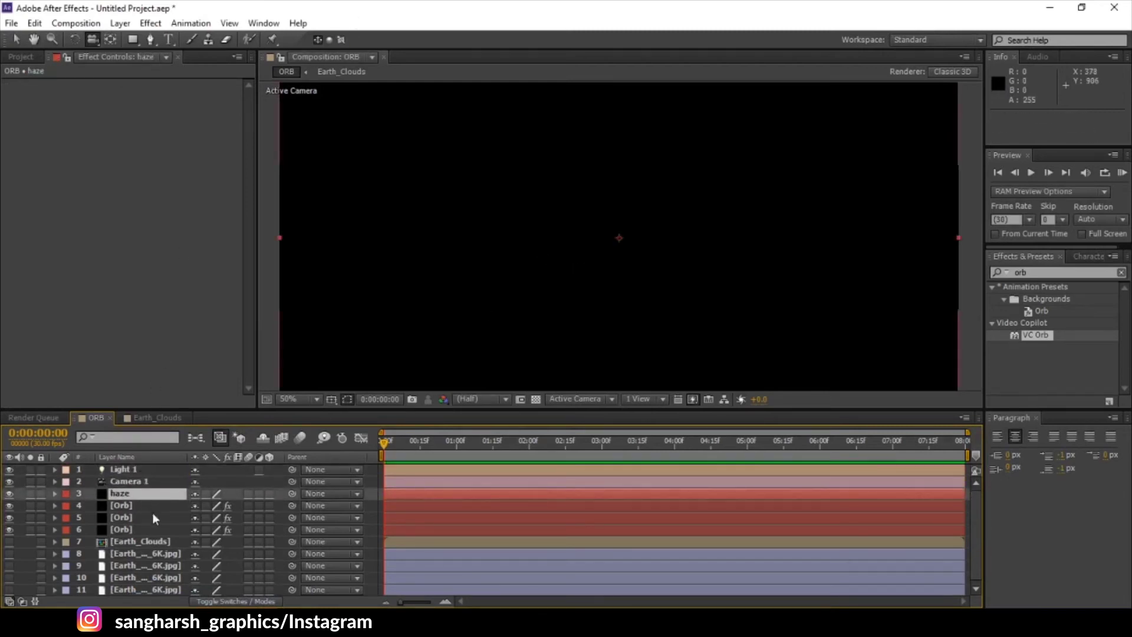
{"action": "left_click_drag", "start_coordinate": [1064, 338], "coordinate": [140, 493]}
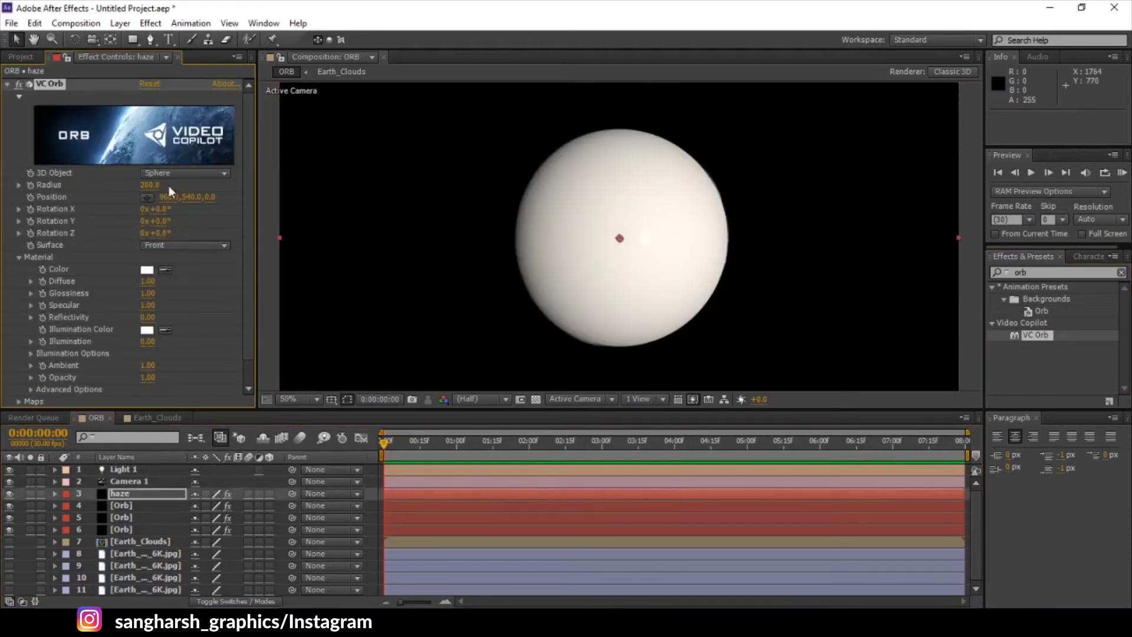
Step: Give the haze orb's material a bright blue Color, with Diffuse 1.16 and both Glossiness and Specular at 0.00
{"action": "scroll", "coordinate": [156, 302], "scroll_direction": "down", "scroll_amount": 2}
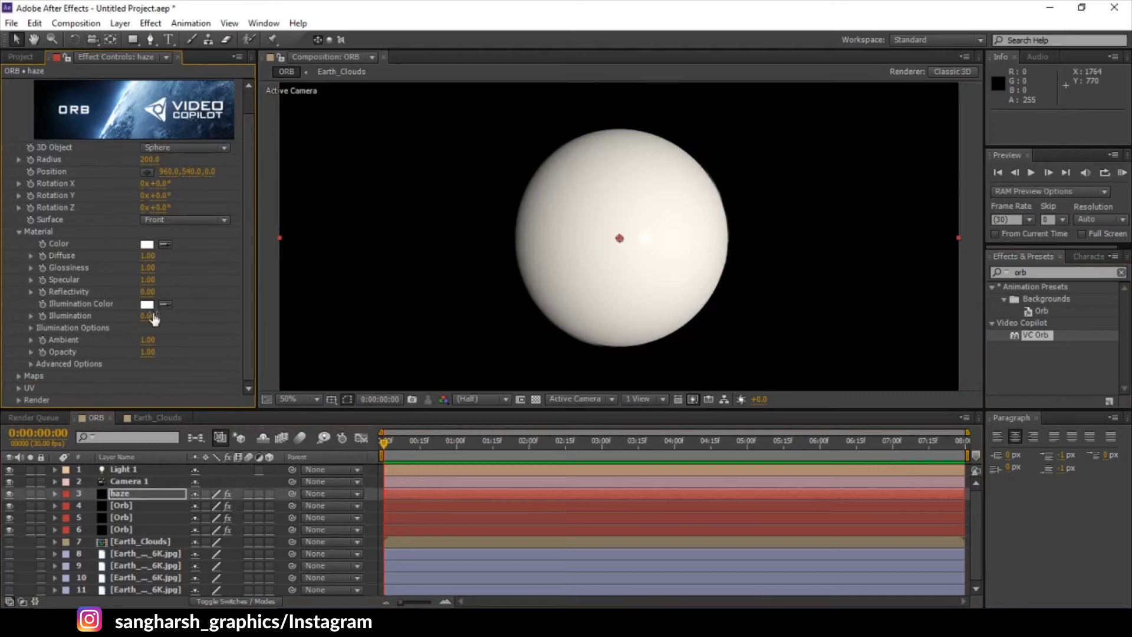
{"action": "left_click", "coordinate": [146, 246]}
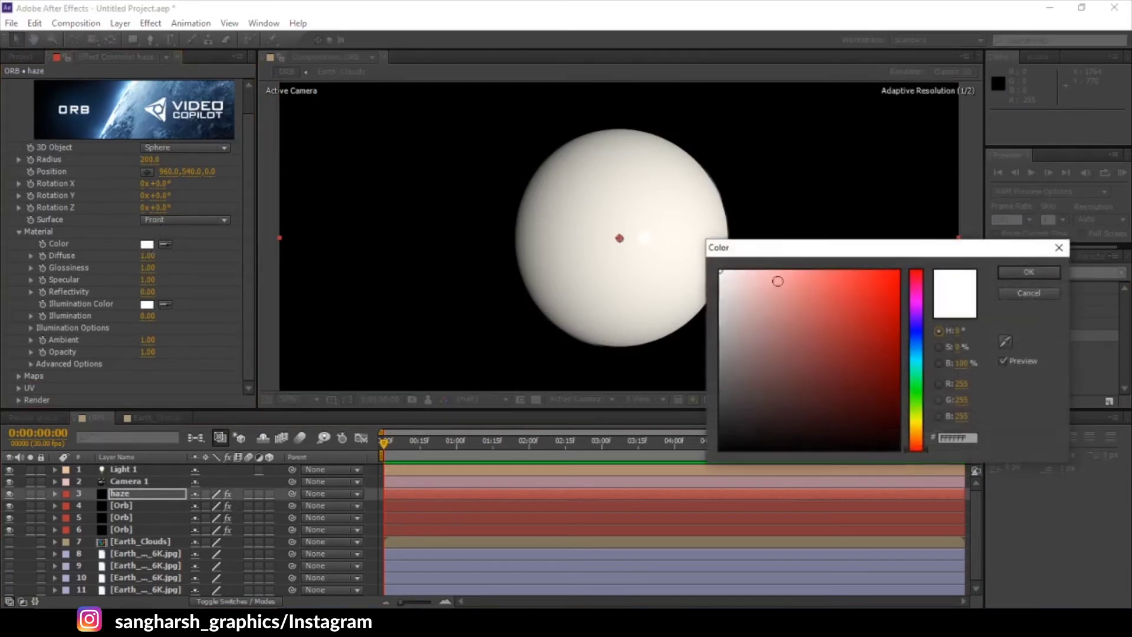
{"action": "left_click_drag", "start_coordinate": [923, 374], "coordinate": [922, 354]}
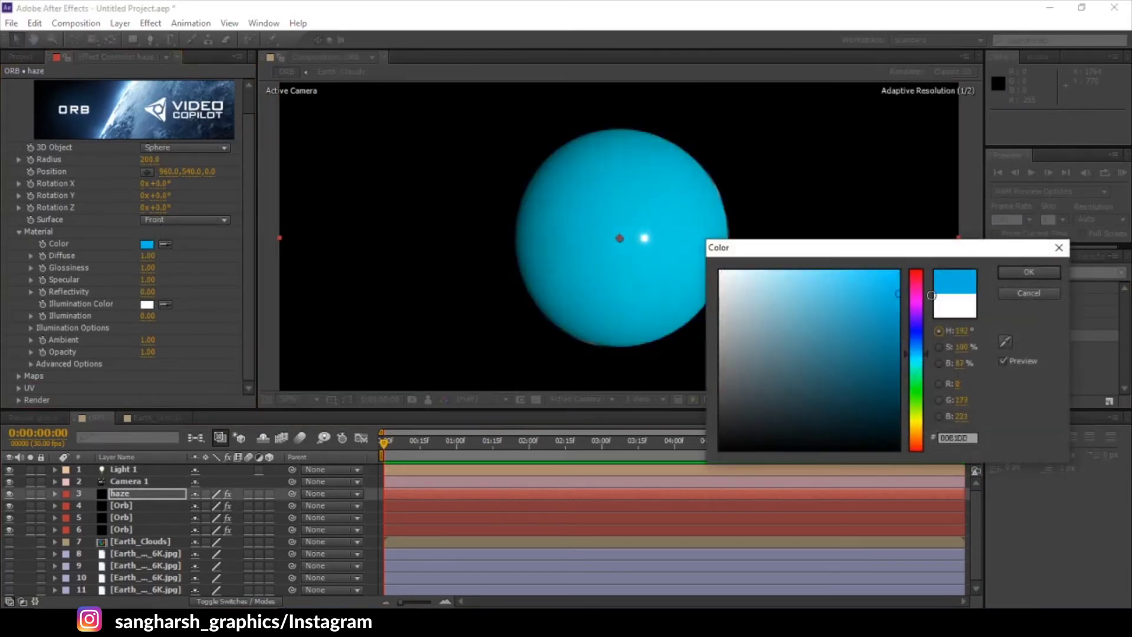
{"action": "left_click", "coordinate": [1030, 272]}
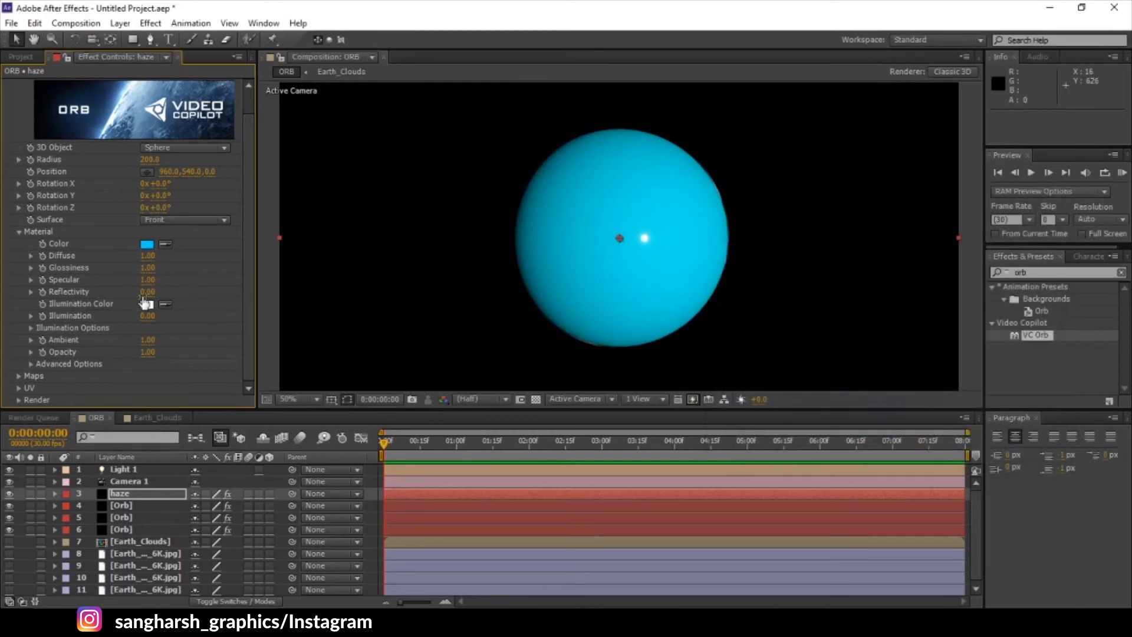
{"action": "left_click_drag", "start_coordinate": [148, 281], "coordinate": [91, 289]}
{"action": "left_click_drag", "start_coordinate": [147, 255], "coordinate": [110, 261]}
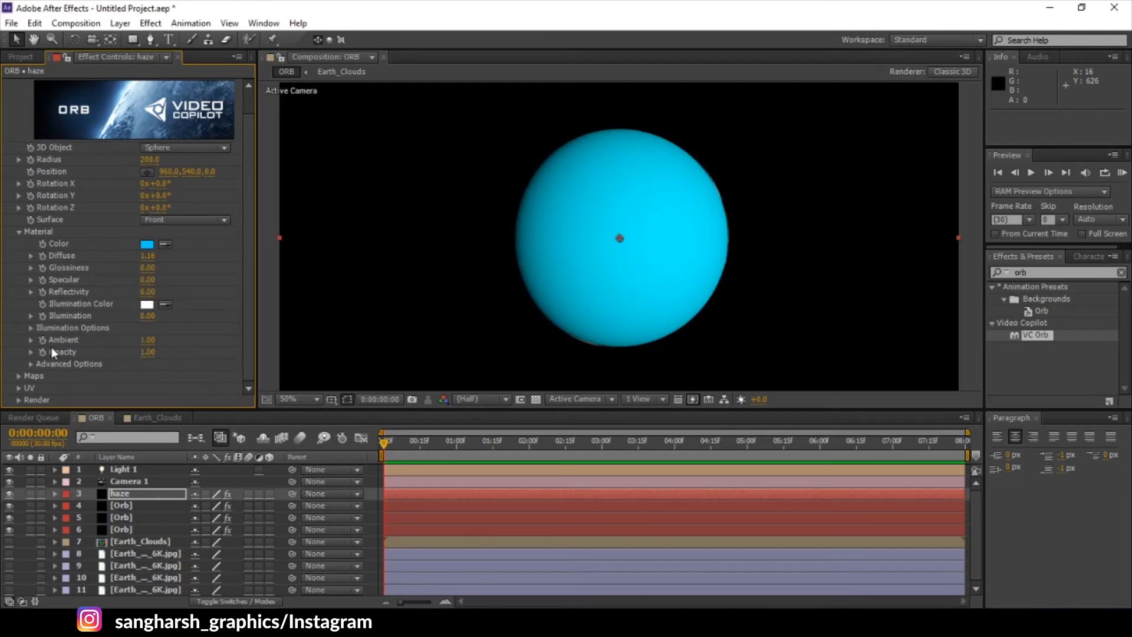
Step: Change the haze orb's Illumination Color to a bright cyan-blue
{"action": "mouse_move", "coordinate": [147, 316]}
{"action": "left_mouse_down"}
{"action": "mouse_move", "coordinate": [923, 343]}
{"action": "mouse_move", "coordinate": [129, 321]}
{"action": "left_mouse_up"}
{"action": "left_click", "coordinate": [146, 305]}
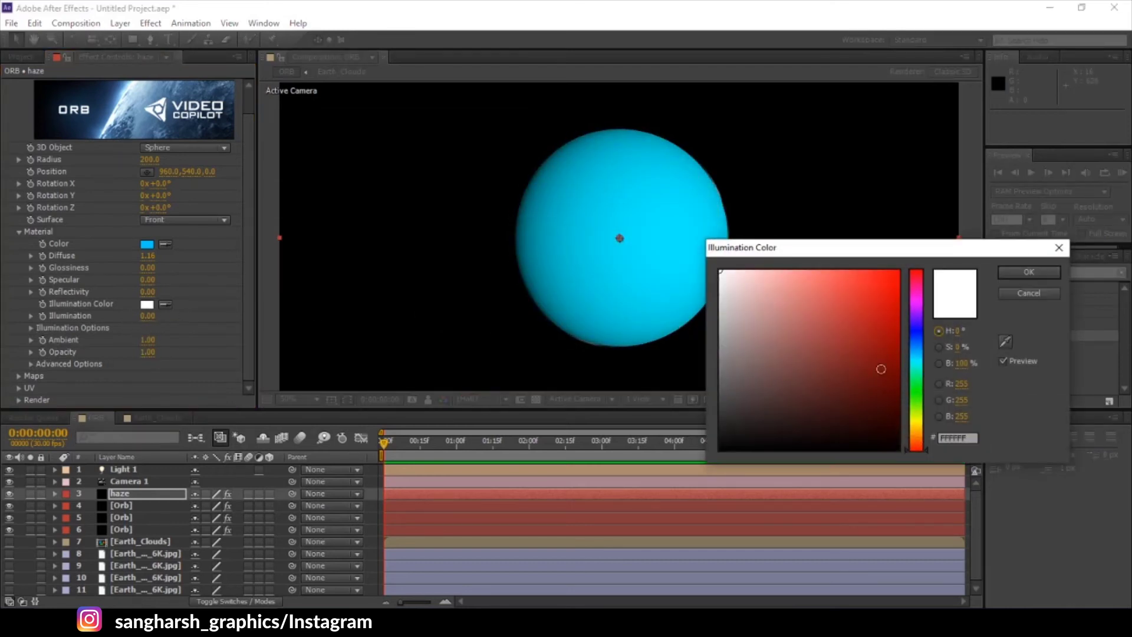
{"action": "left_click", "coordinate": [915, 358]}
{"action": "left_click", "coordinate": [899, 271]}
{"action": "left_click", "coordinate": [1028, 272]}
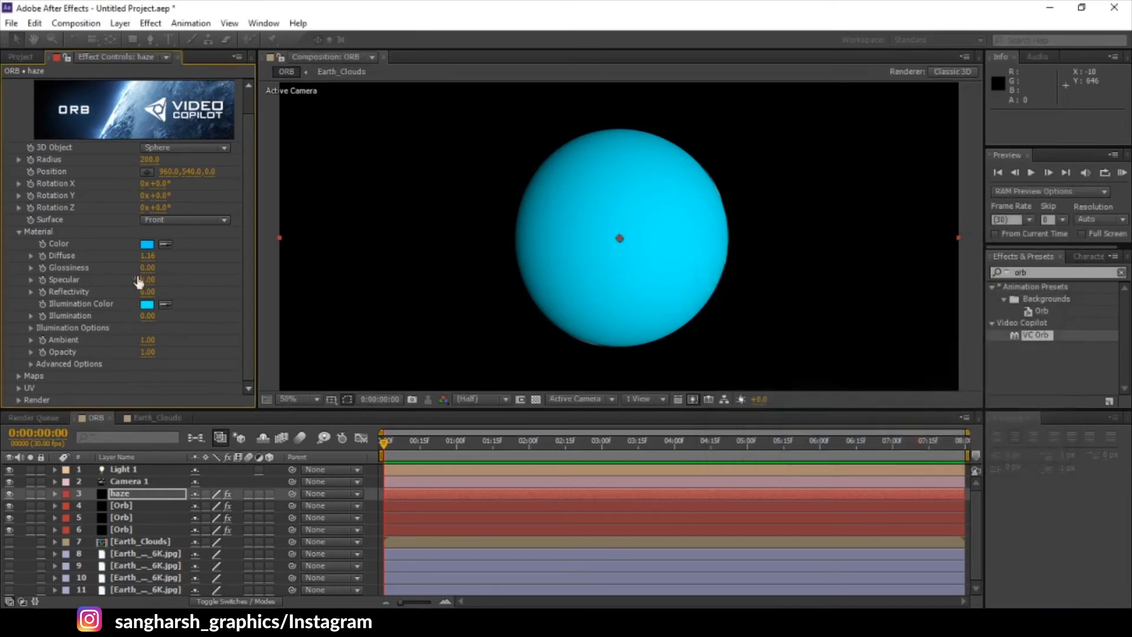
Step: Try the haze orb's Illumination at 12.00 and 2.00, then settle on 1.00 and expand the Illumination Options
{"action": "left_click_drag", "start_coordinate": [147, 316], "coordinate": [889, 326]}
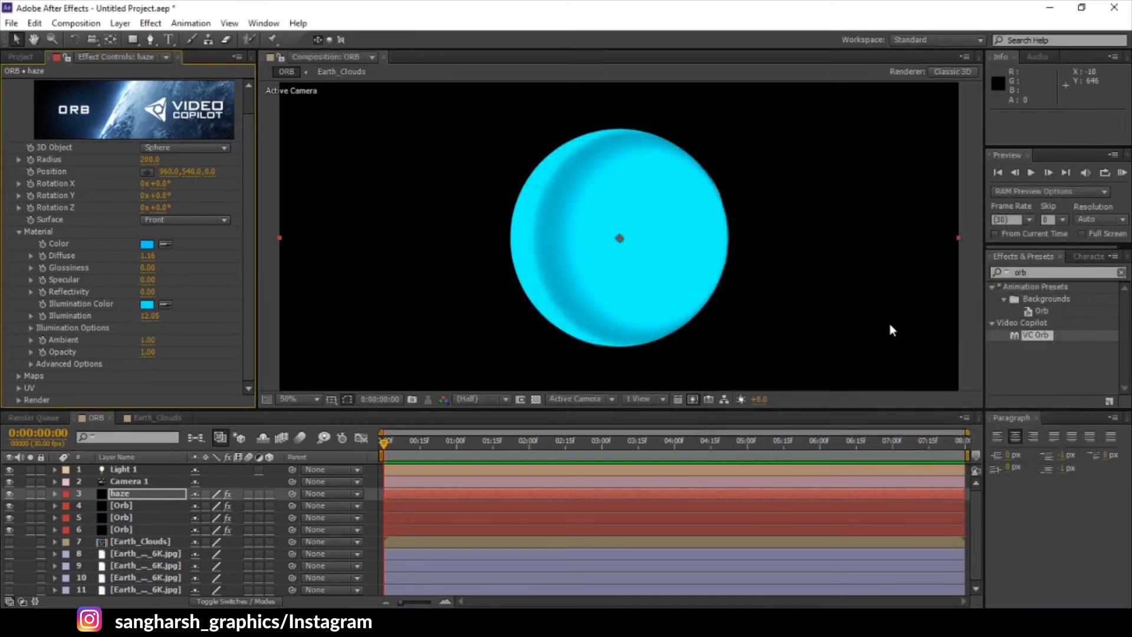
{"action": "left_click", "coordinate": [148, 316]}
{"action": "type", "text": "2"}
{"action": "key", "text": "Return"}
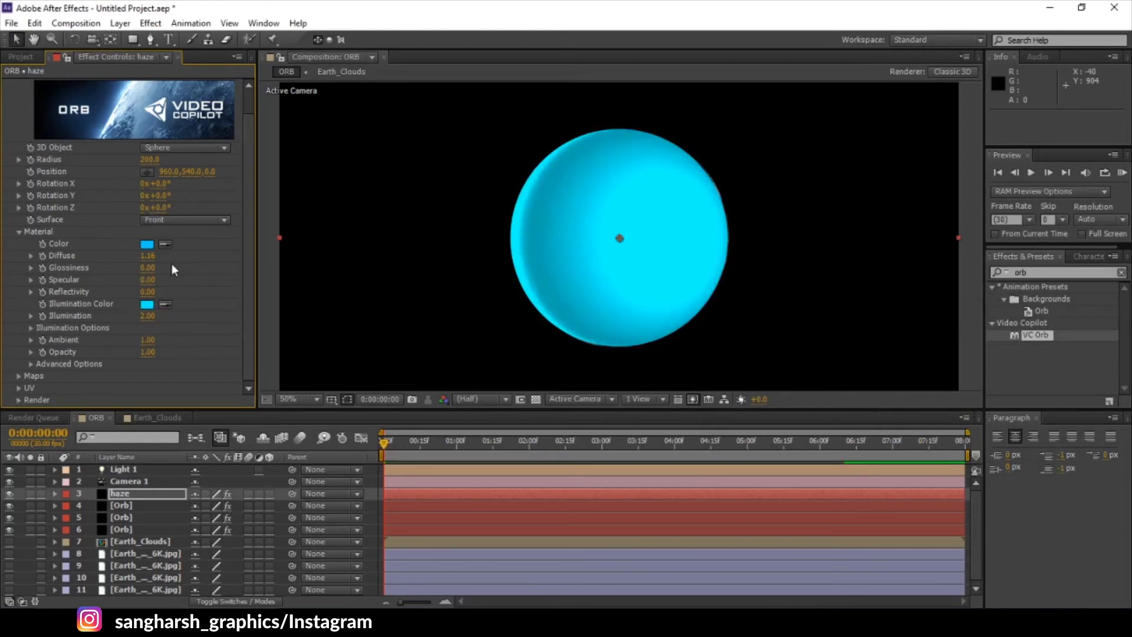
{"action": "left_click", "coordinate": [30, 327]}
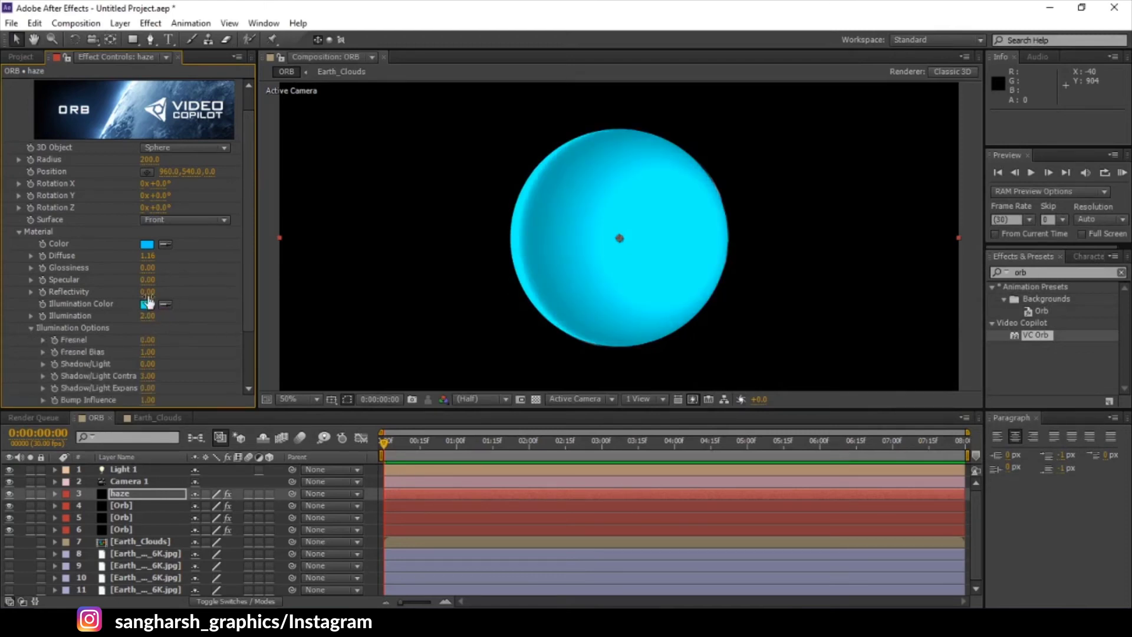
{"action": "left_click", "coordinate": [148, 316]}
{"action": "type", "text": "1"}
{"action": "key", "text": "Return"}
Step: Set the haze orb's illumination Fresnel to -1.00 and Fresnel Bias to 10.00
{"action": "left_click_drag", "start_coordinate": [145, 344], "coordinate": [236, 344]}
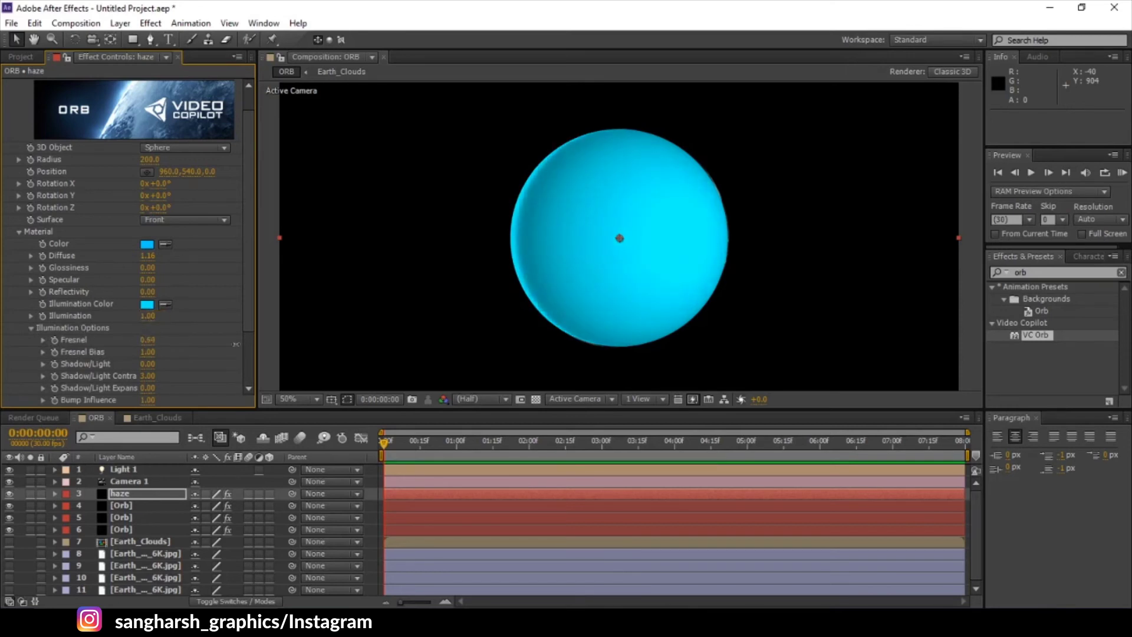
{"action": "left_click_drag", "start_coordinate": [148, 339], "coordinate": [63, 364]}
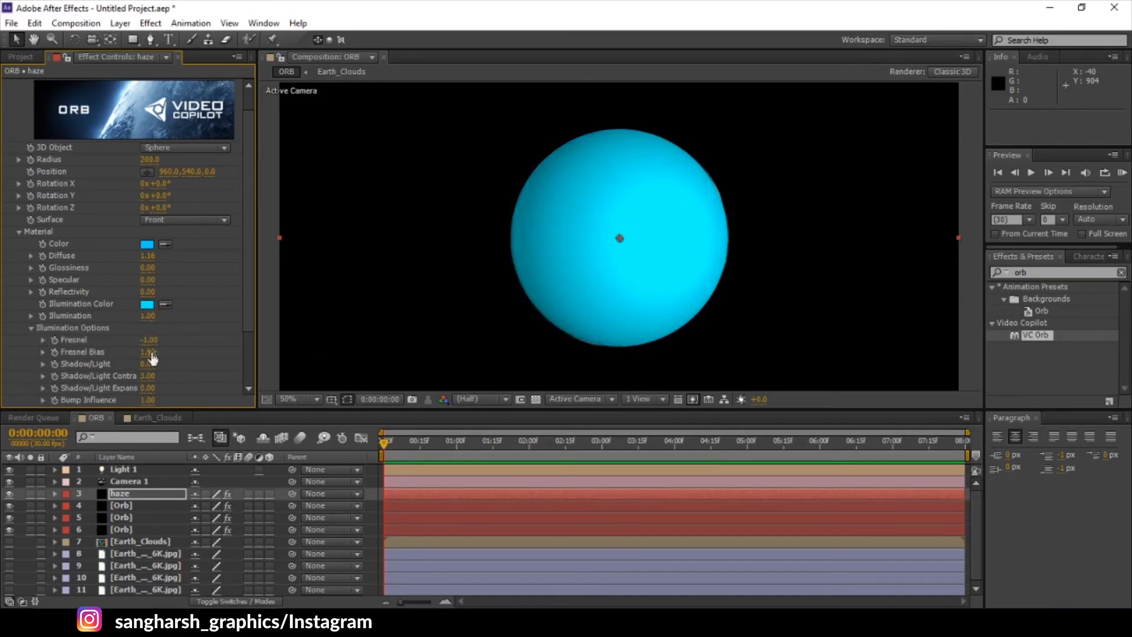
{"action": "mouse_move", "coordinate": [148, 352]}
{"action": "left_mouse_down"}
{"action": "mouse_move", "coordinate": [383, 357]}
{"action": "mouse_move", "coordinate": [2, 356]}
{"action": "mouse_move", "coordinate": [76, 360]}
{"action": "left_mouse_up"}
{"action": "mouse_move", "coordinate": [148, 339]}
{"action": "left_mouse_down"}
{"action": "mouse_move", "coordinate": [411, 337]}
{"action": "mouse_move", "coordinate": [160, 336]}
{"action": "mouse_move", "coordinate": [307, 356]}
{"action": "mouse_move", "coordinate": [539, 362]}
{"action": "left_mouse_up"}
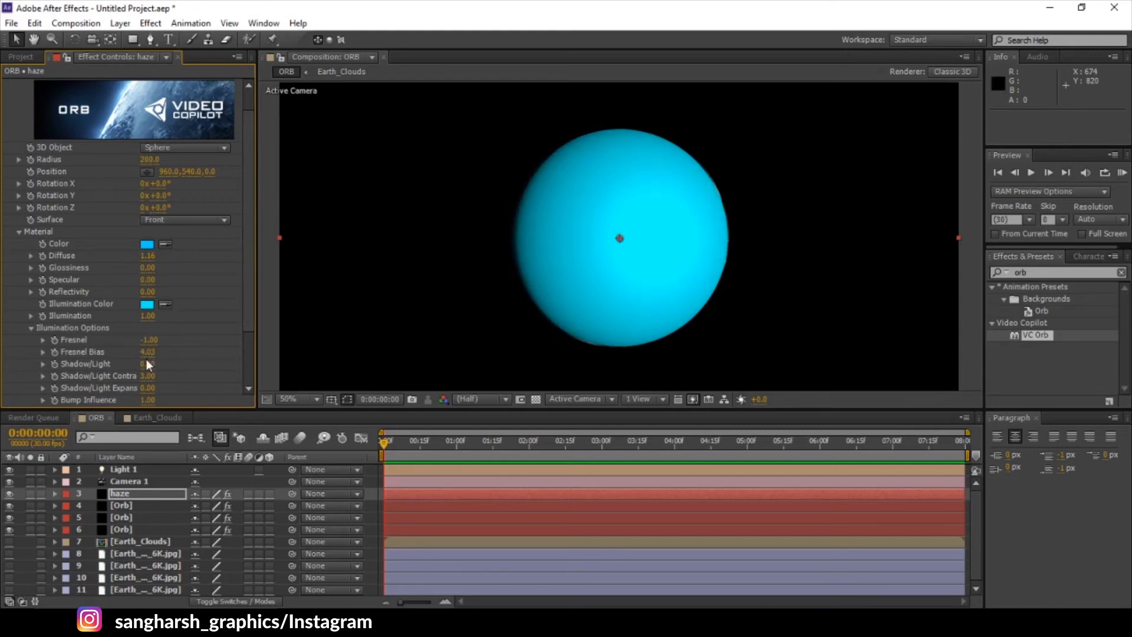
{"action": "left_click_drag", "start_coordinate": [146, 357], "coordinate": [329, 350]}
{"action": "left_click_drag", "start_coordinate": [146, 352], "coordinate": [137, 351]}
Step: Set the haze orb's Shadow/Light to 0.40 and raise its Illumination to 3.51
{"action": "scroll", "coordinate": [130, 387], "scroll_direction": "down", "scroll_amount": 2}
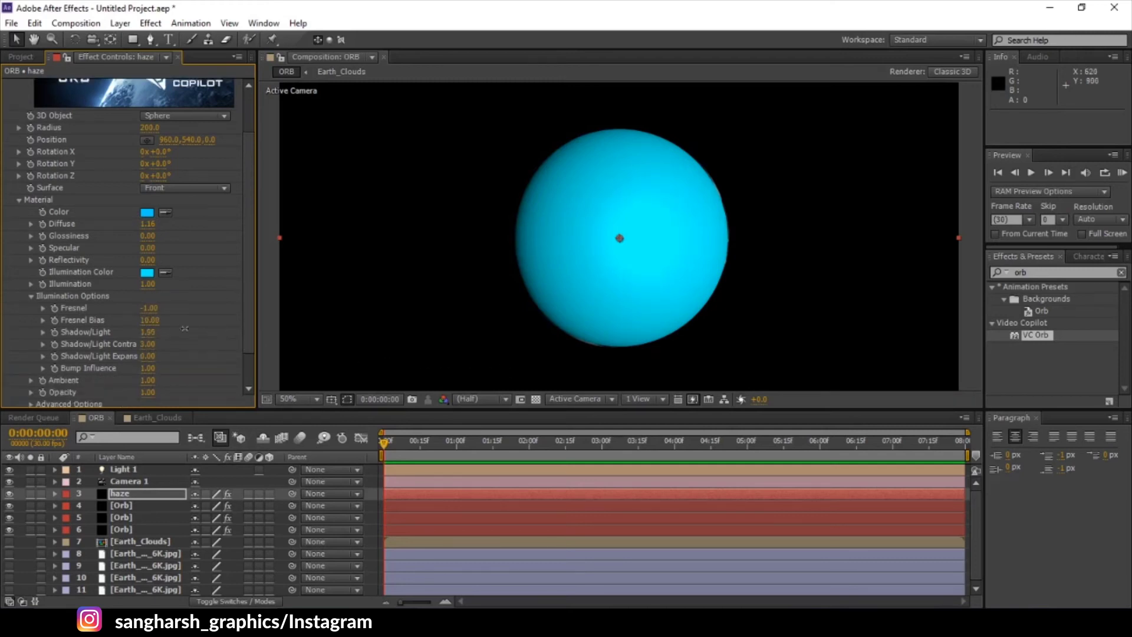
{"action": "mouse_move", "coordinate": [142, 332]}
{"action": "left_mouse_down"}
{"action": "mouse_move", "coordinate": [338, 342]}
{"action": "mouse_move", "coordinate": [175, 340]}
{"action": "left_mouse_up"}
{"action": "mouse_move", "coordinate": [145, 356]}
{"action": "left_mouse_down"}
{"action": "mouse_move", "coordinate": [184, 356]}
{"action": "mouse_move", "coordinate": [71, 368]}
{"action": "left_mouse_up"}
{"action": "left_click_drag", "start_coordinate": [148, 284], "coordinate": [219, 289]}
Step: Show the layer blending modes and set the haze layer's mode to Screen
{"action": "left_click", "coordinate": [245, 601]}
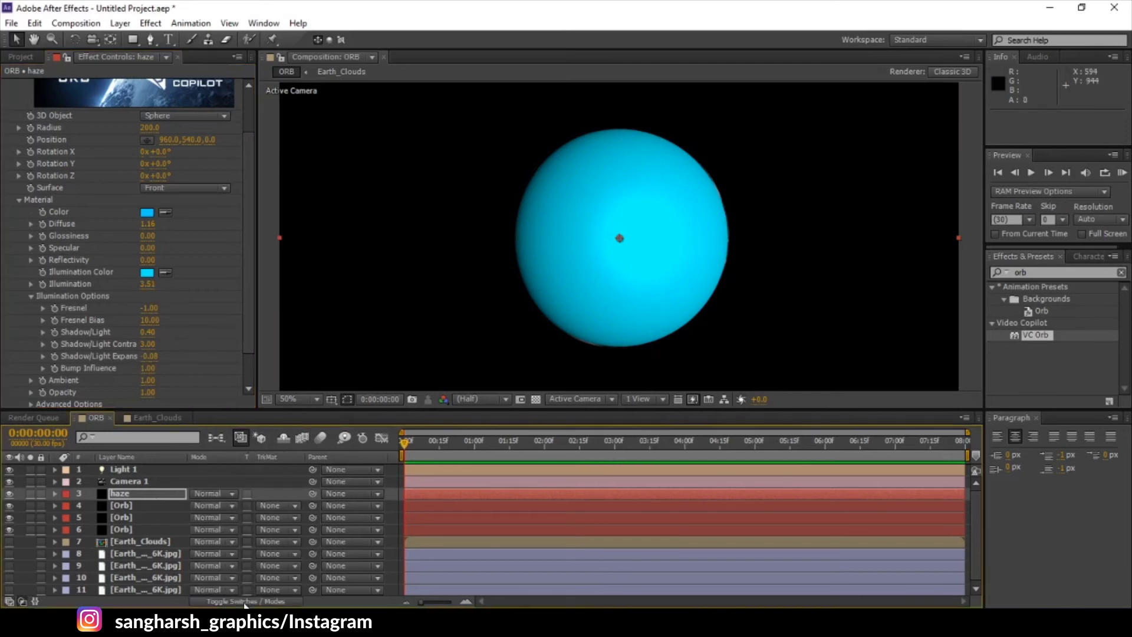
{"action": "left_click", "coordinate": [214, 494]}
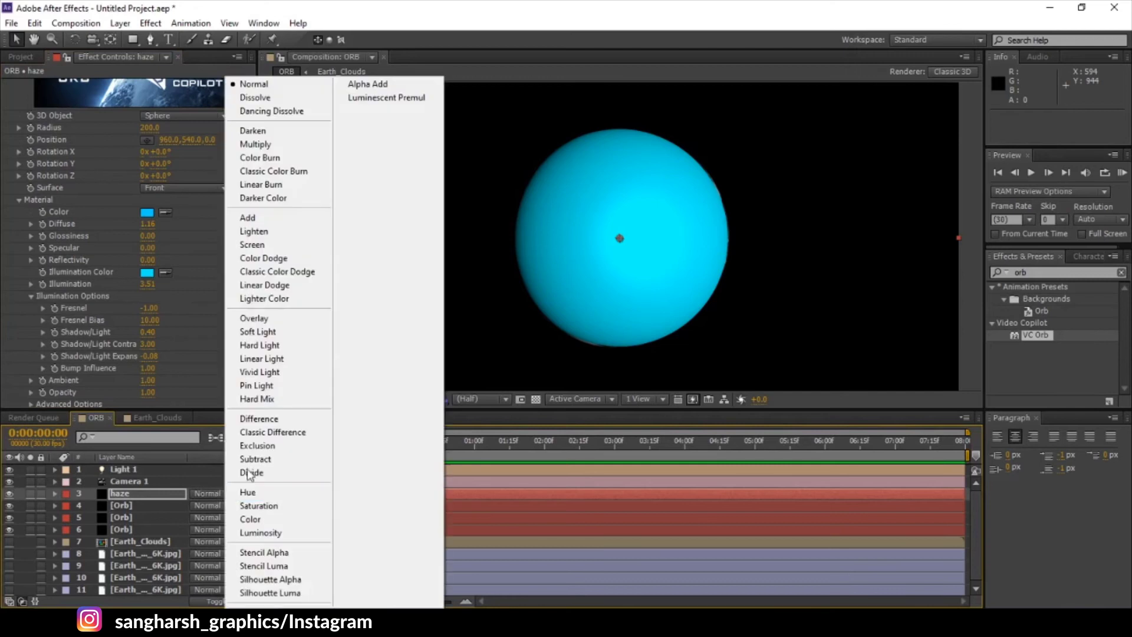
{"action": "left_click", "coordinate": [264, 248]}
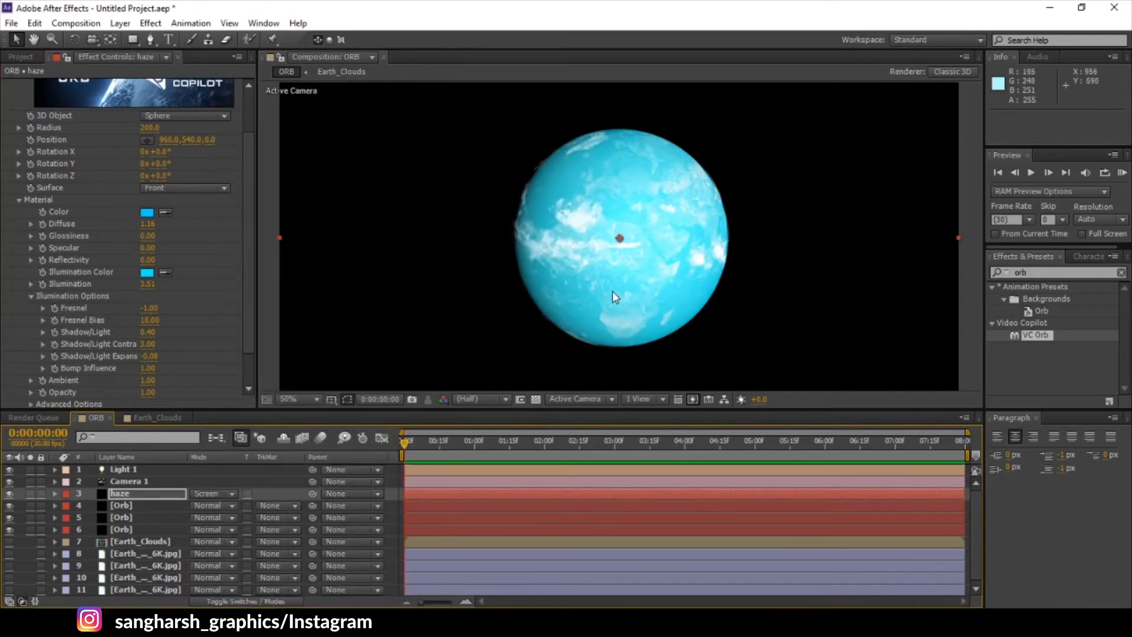
Step: Change the haze orb's Illumination Color to white (FFFFFF)
{"action": "left_click", "coordinate": [147, 272]}
{"action": "left_click", "coordinate": [731, 301]}
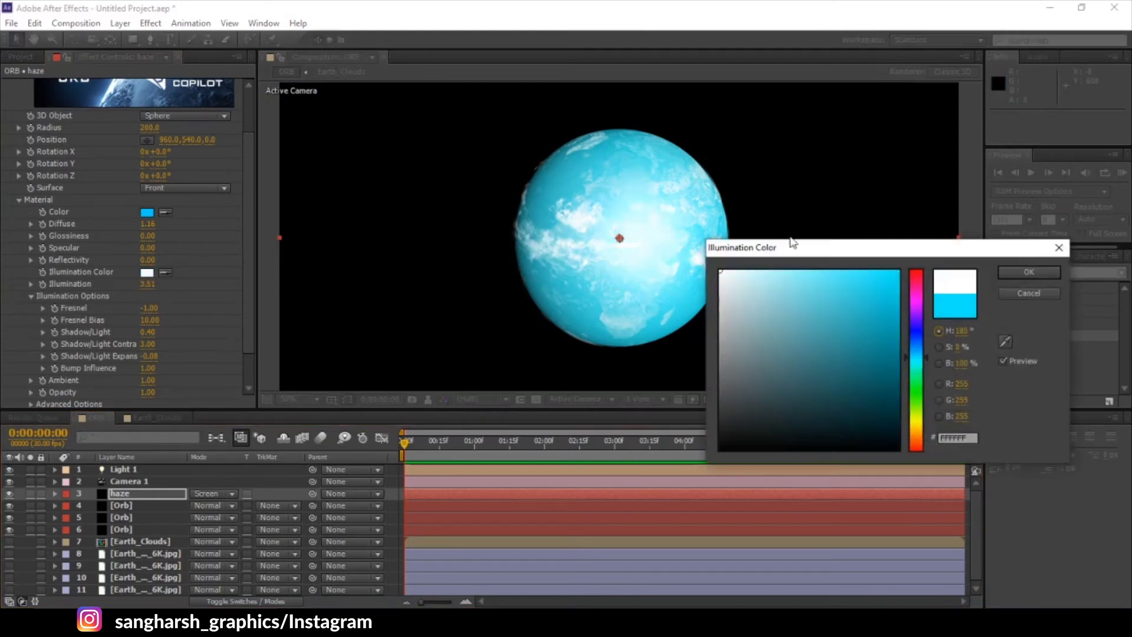
{"action": "left_click", "coordinate": [1024, 274]}
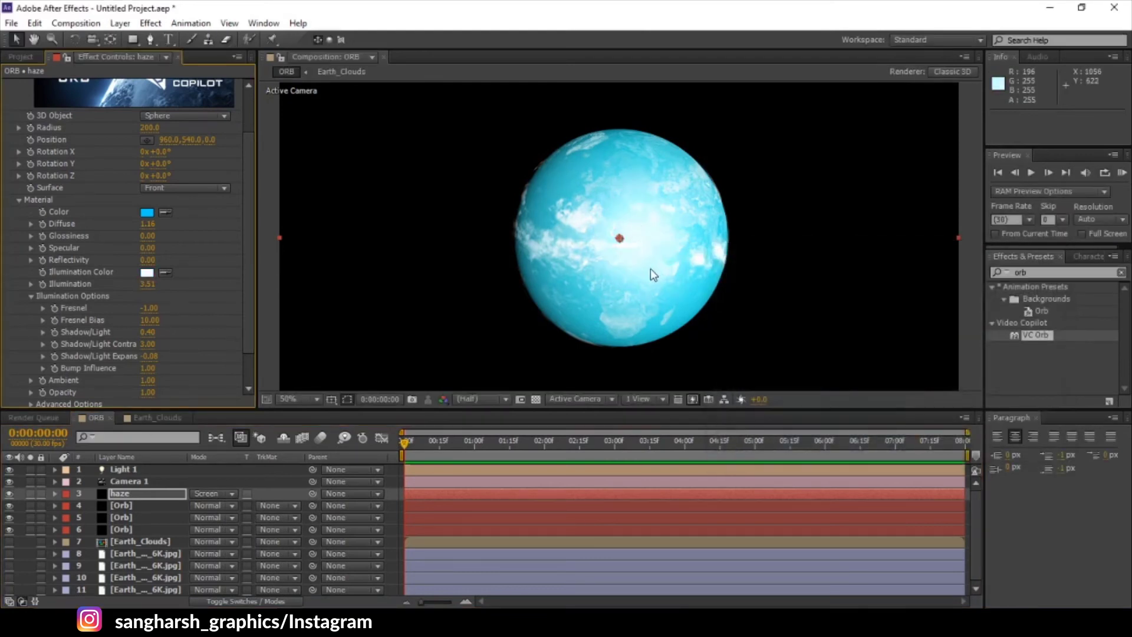
Step: Orbit the camera so part of the globe's night side shows, and lower the haze orb's Illumination to 0.00
{"action": "key", "text": "c"}
{"action": "left_click_drag", "start_coordinate": [576, 275], "coordinate": [467, 240]}
{"action": "left_click_drag", "start_coordinate": [146, 320], "coordinate": [155, 328]}
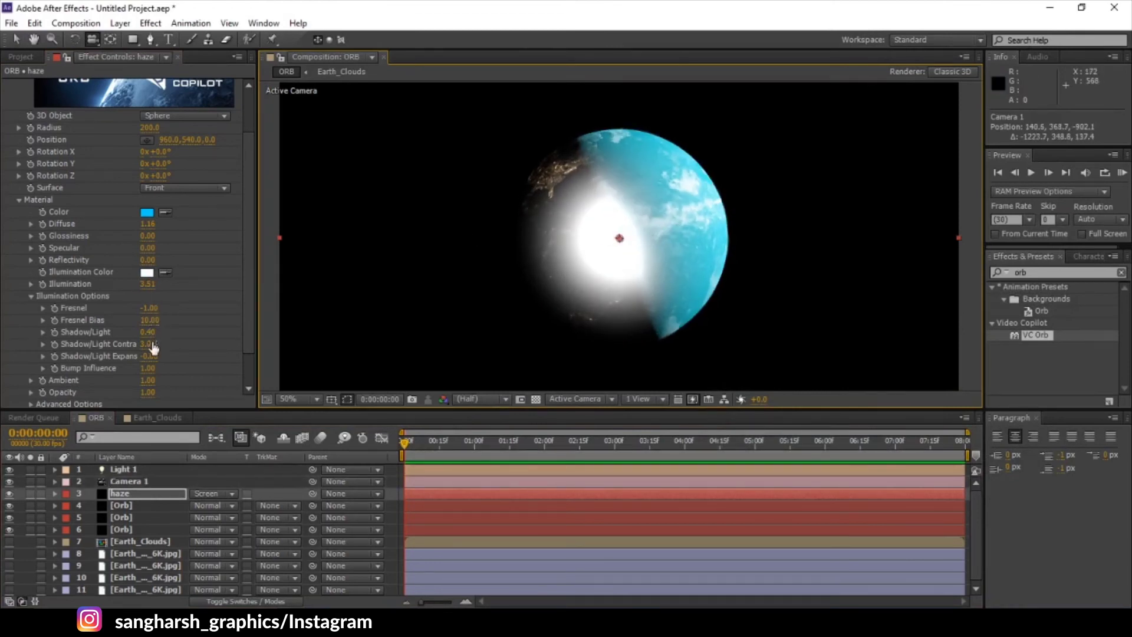
{"action": "mouse_move", "coordinate": [127, 288]}
{"action": "left_mouse_down"}
{"action": "mouse_move", "coordinate": [89, 289]}
{"action": "mouse_move", "coordinate": [139, 283]}
{"action": "left_mouse_up"}
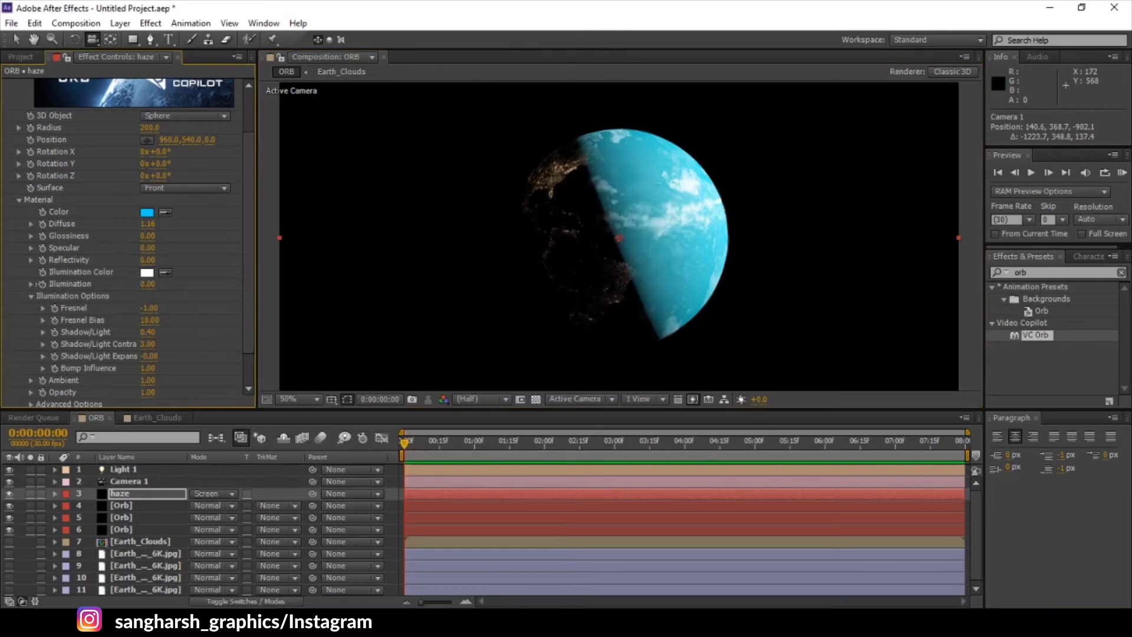
Step: Adjust the haze orb's Shadow/Light Contrast to 2.95, Shadow/Light Expansion to 0.09 and Illumination to 0.75
{"action": "left_click_drag", "start_coordinate": [151, 345], "coordinate": [231, 346]}
{"action": "left_click_drag", "start_coordinate": [144, 357], "coordinate": [100, 356]}
{"action": "left_click_drag", "start_coordinate": [176, 347], "coordinate": [160, 346]}
{"action": "left_click_drag", "start_coordinate": [146, 284], "coordinate": [194, 281]}
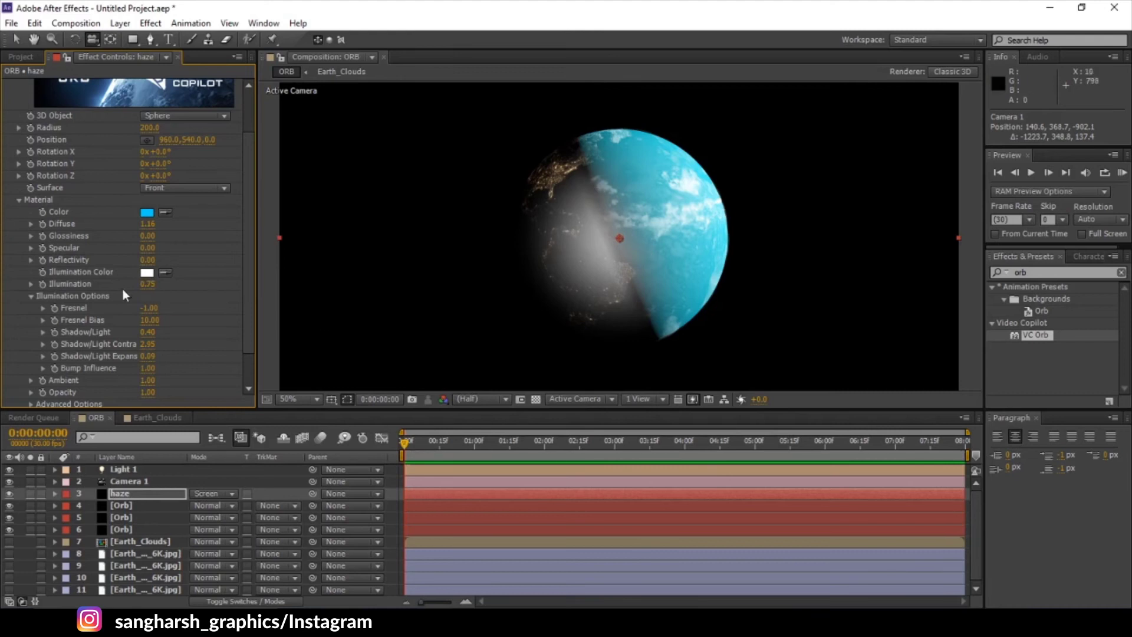
Step: Reduce the haze orb's Shadow/Light Contrast to 0.01 and its Illumination to 0.00
{"action": "left_click_drag", "start_coordinate": [148, 248], "coordinate": [3, 241]}
{"action": "left_click_drag", "start_coordinate": [148, 352], "coordinate": [3, 400]}
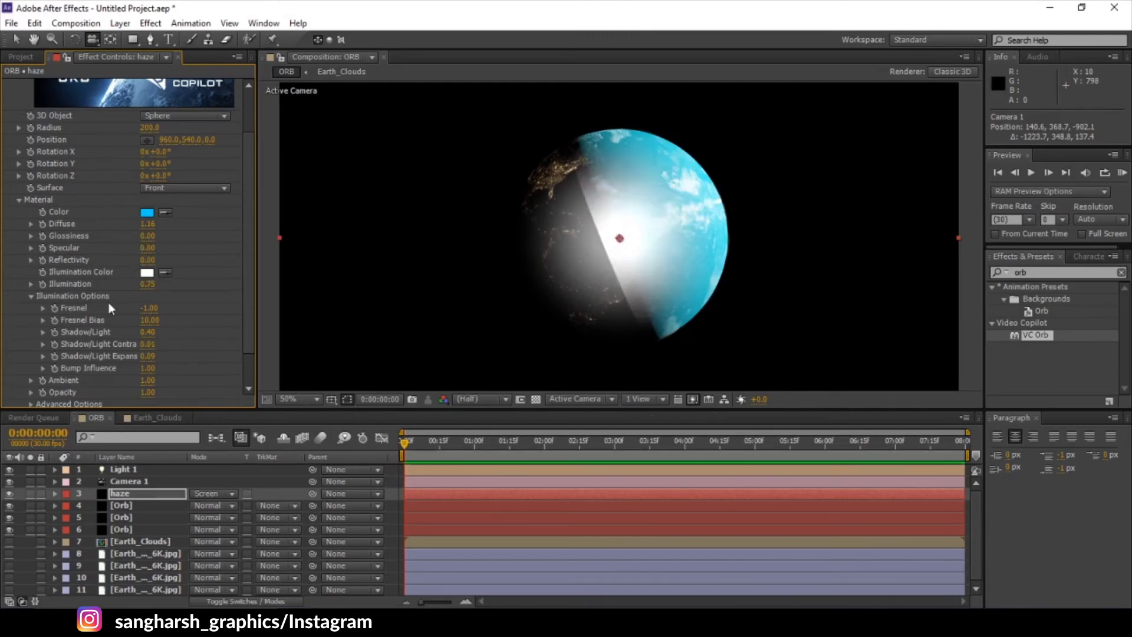
{"action": "left_click_drag", "start_coordinate": [148, 283], "coordinate": [5, 292]}
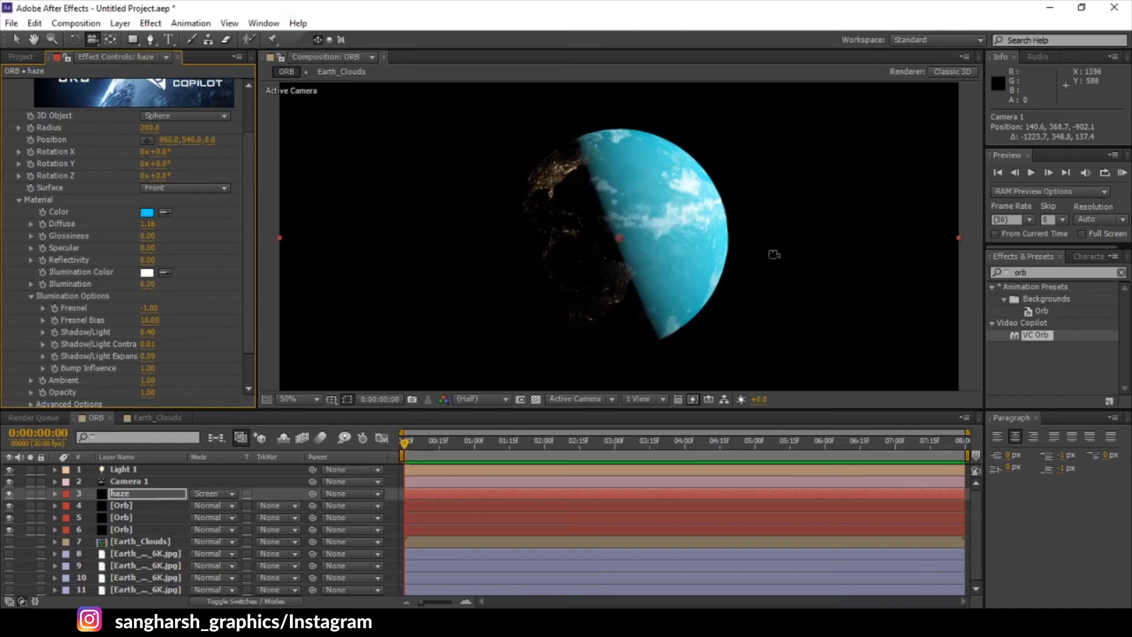
Step: Lower the haze layer's Opacity to about 33%
{"action": "left_click", "coordinate": [133, 495]}
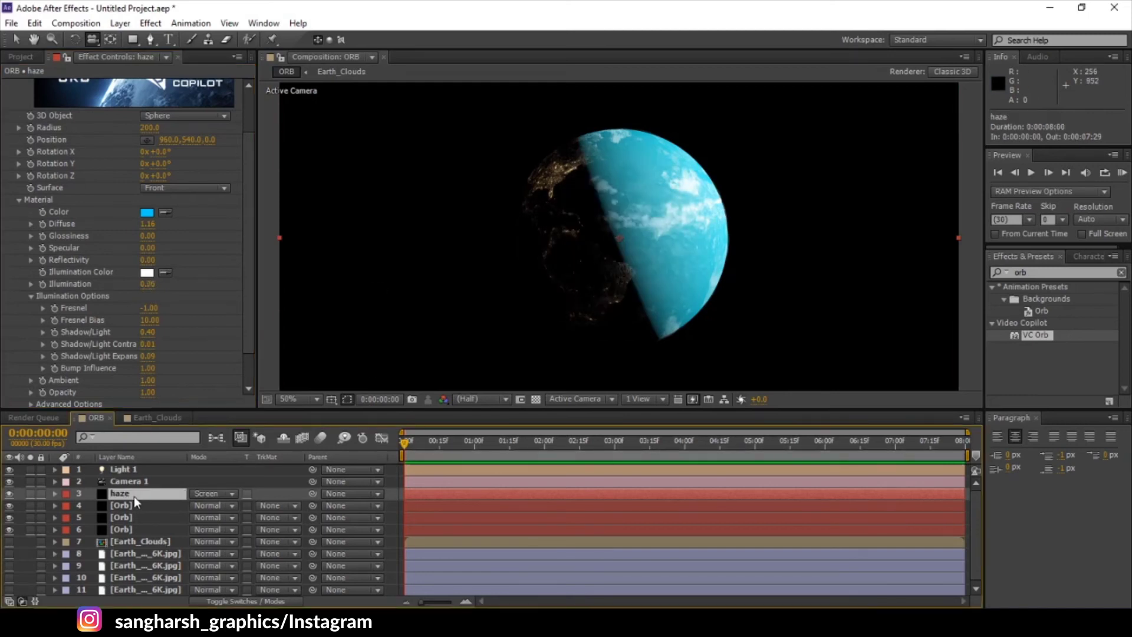
{"action": "key", "text": "t"}
{"action": "left_click_drag", "start_coordinate": [196, 508], "coordinate": [133, 506]}
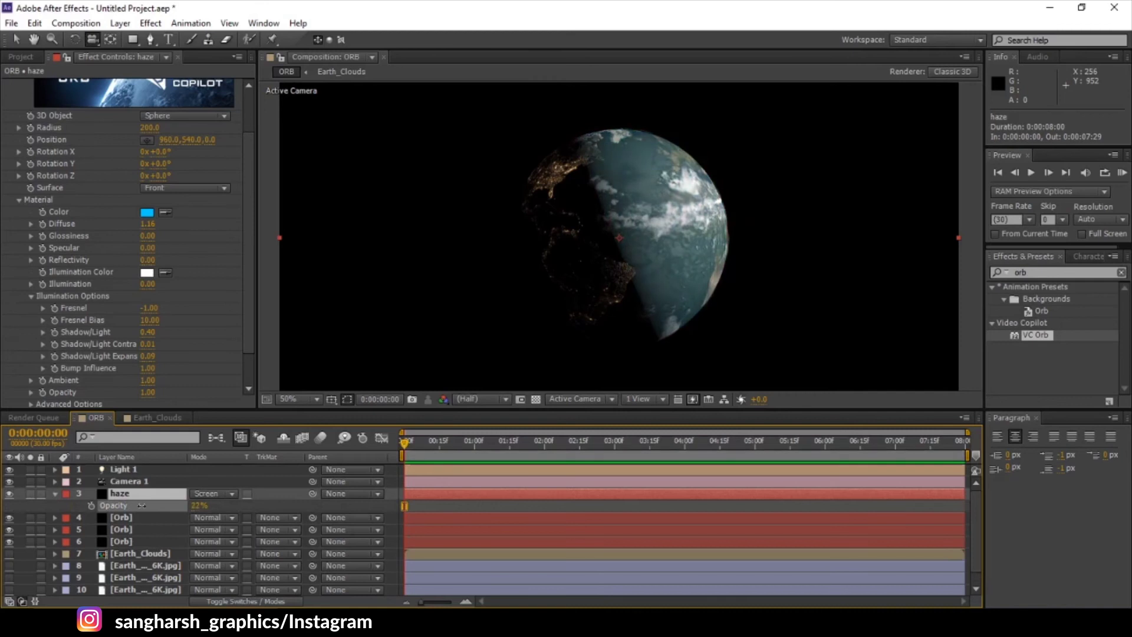
Step: Change the haze orb's material Color to deep blue 0036AF and set the haze layer's Opacity to 26%
{"action": "left_click", "coordinate": [146, 213]}
{"action": "left_click_drag", "start_coordinate": [899, 271], "coordinate": [917, 339]}
{"action": "left_click", "coordinate": [892, 361]}
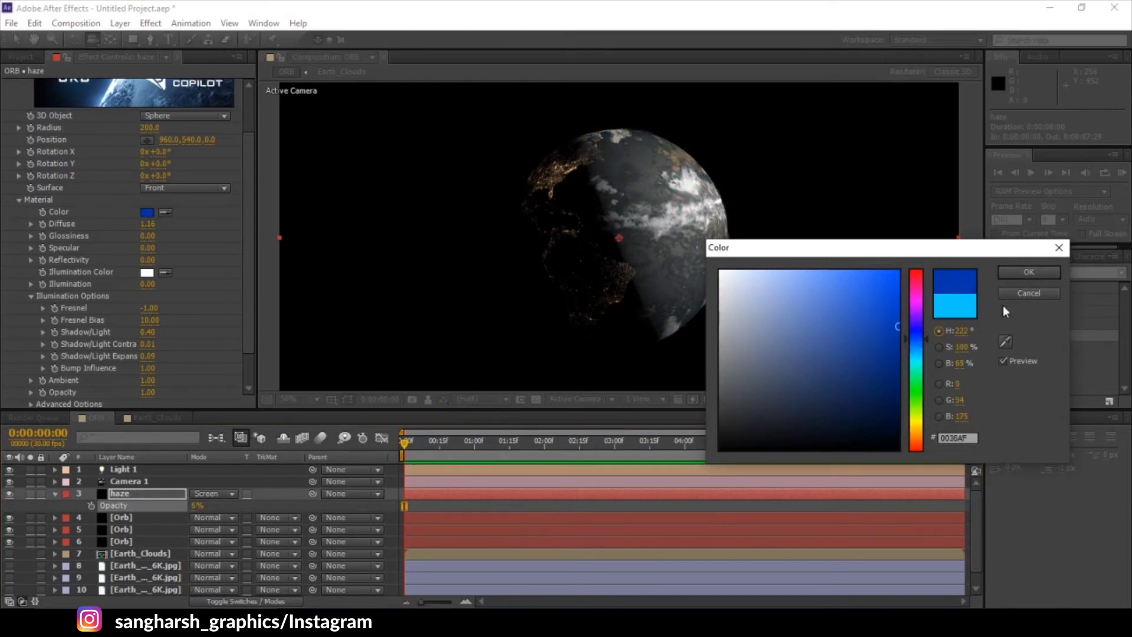
{"action": "left_click", "coordinate": [1014, 278]}
{"action": "left_click", "coordinate": [212, 507]}
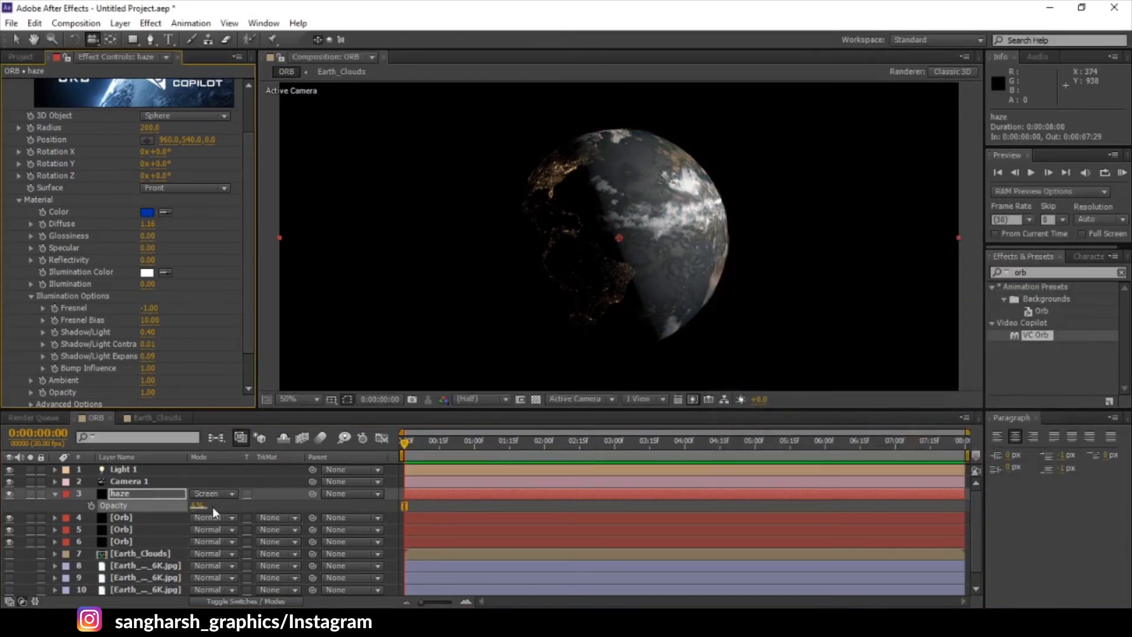
{"action": "left_click_drag", "start_coordinate": [195, 510], "coordinate": [231, 512]}
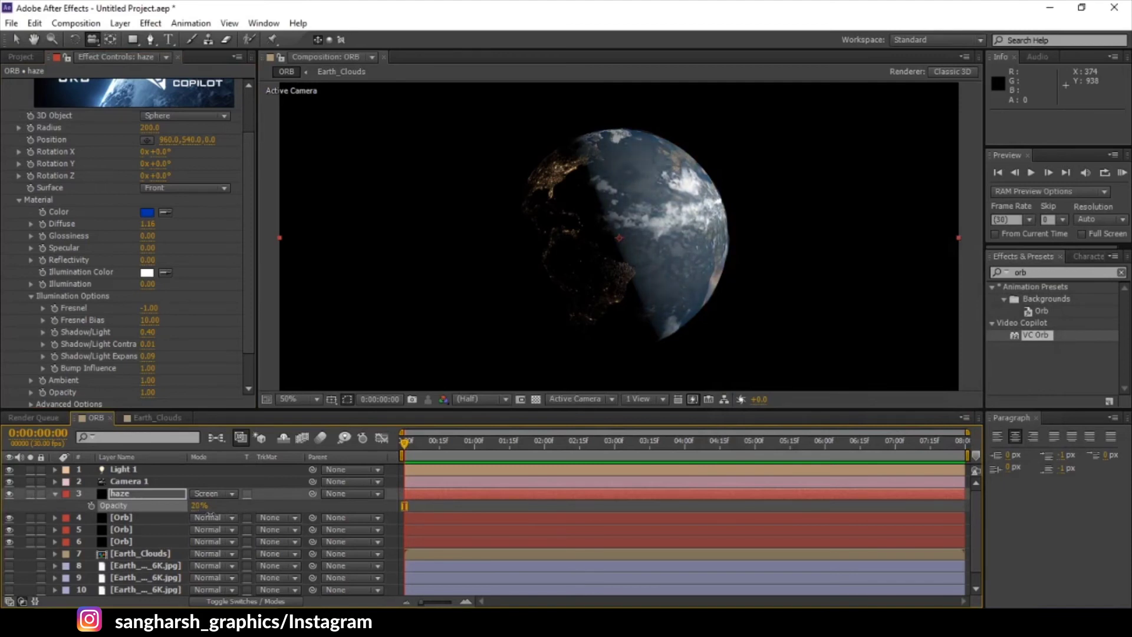
{"action": "left_click_drag", "start_coordinate": [210, 515], "coordinate": [215, 515]}
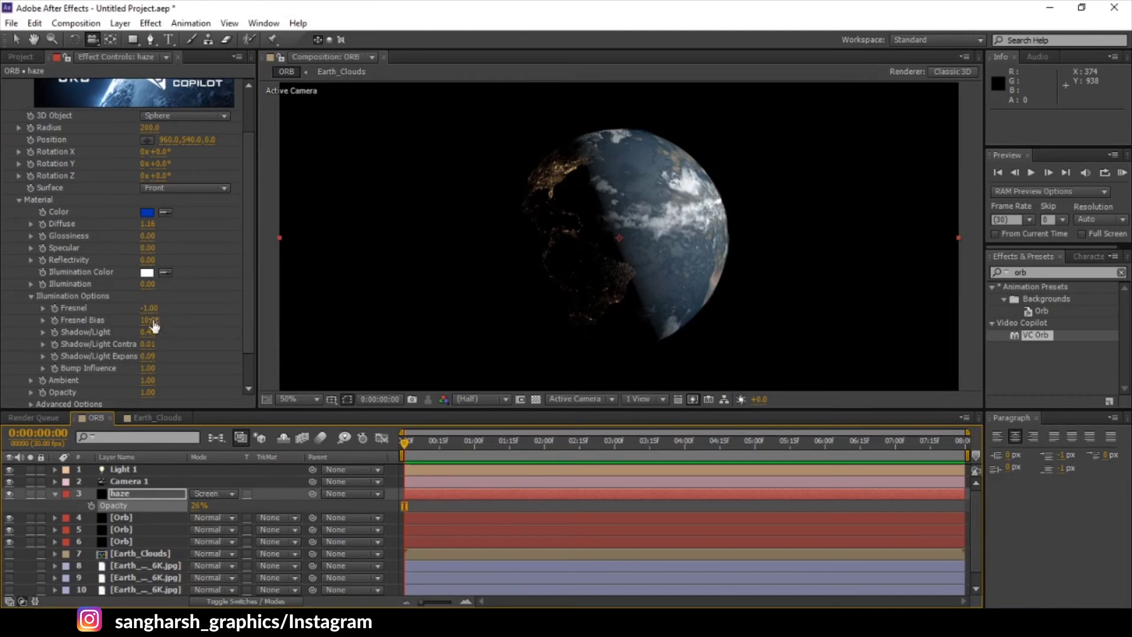
Step: Raise the haze orb's Illumination to 11.41, with Fresnel at -1.00
{"action": "left_click_drag", "start_coordinate": [148, 292], "coordinate": [596, 296]}
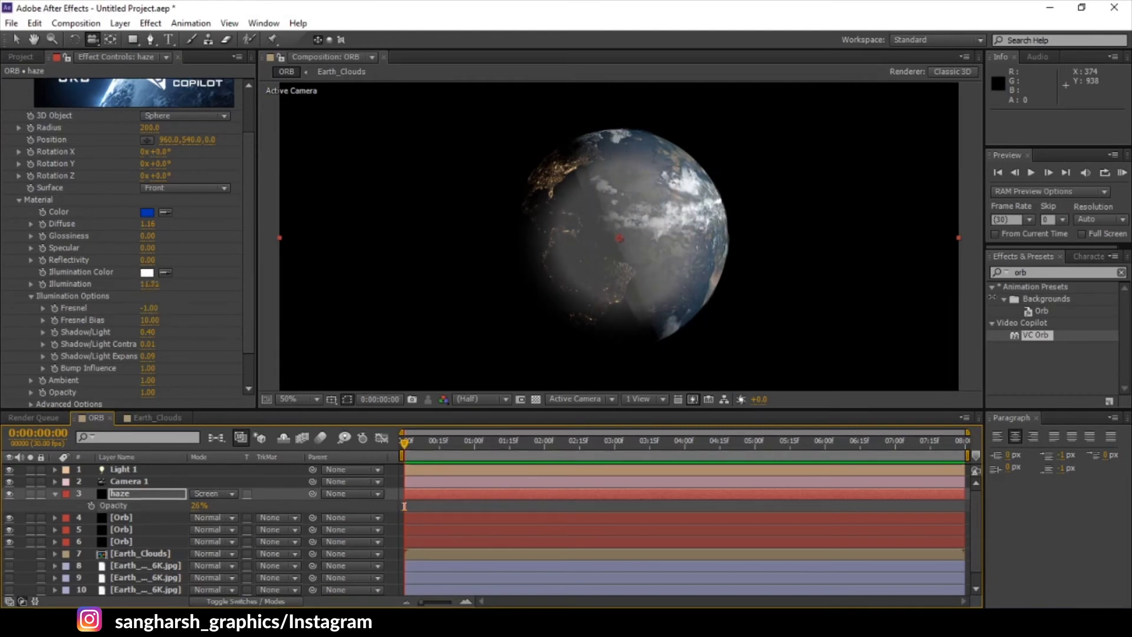
{"action": "left_click_drag", "start_coordinate": [937, 306], "coordinate": [250, 307]}
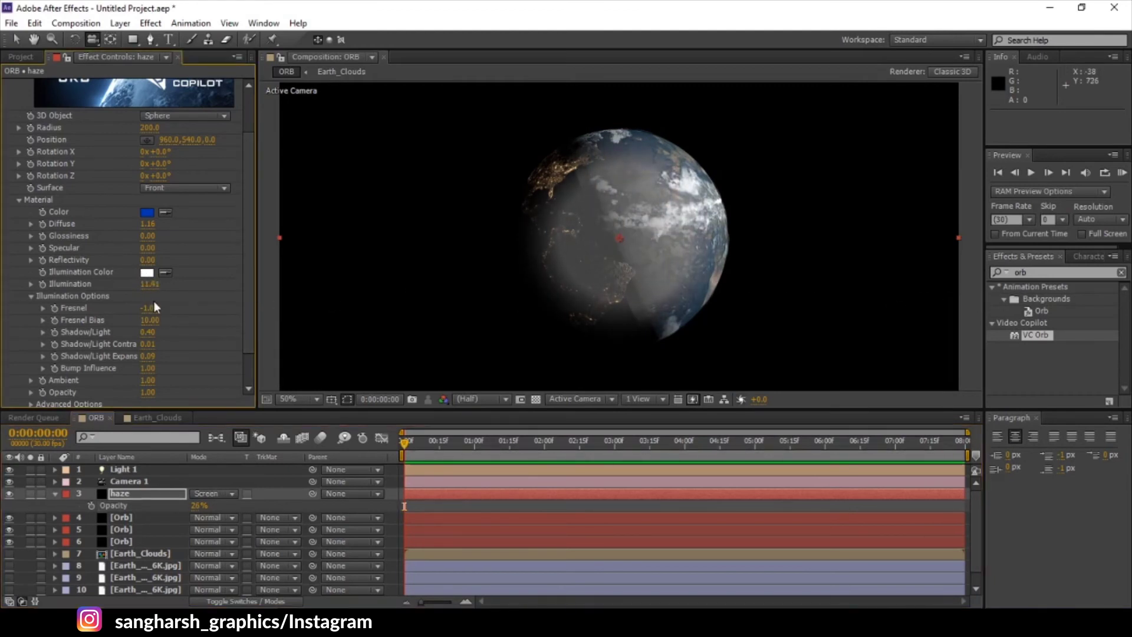
{"action": "left_click_drag", "start_coordinate": [148, 307], "coordinate": [66, 307]}
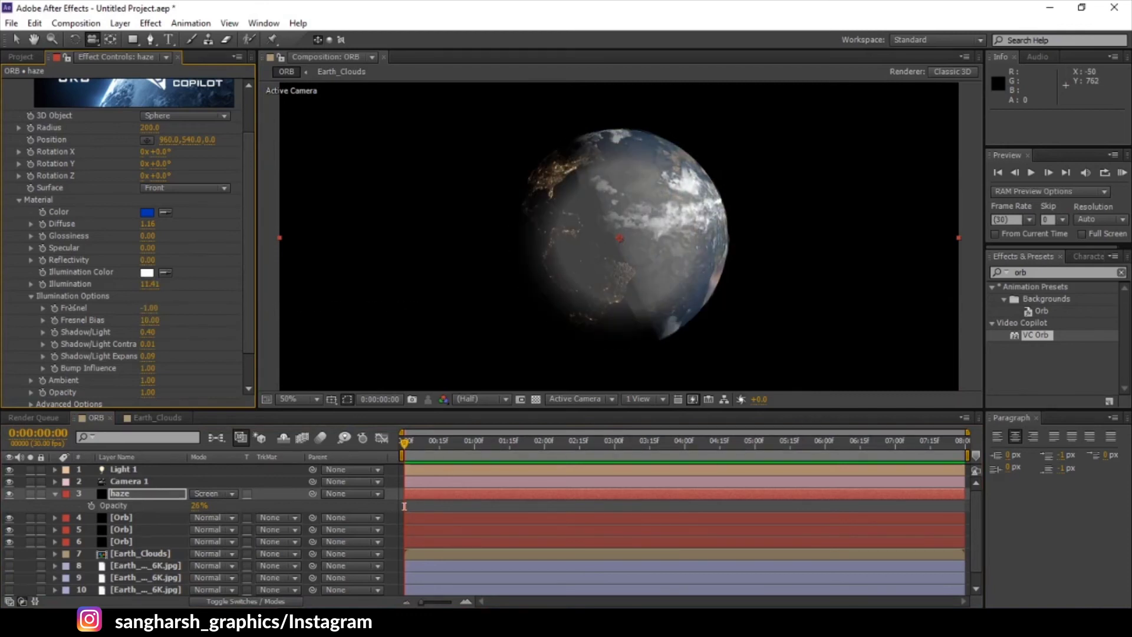
Step: Set the haze orb's Illumination Color to bright blue 0054FF and raise its Diffuse to about 18.6
{"action": "left_click", "coordinate": [147, 273]}
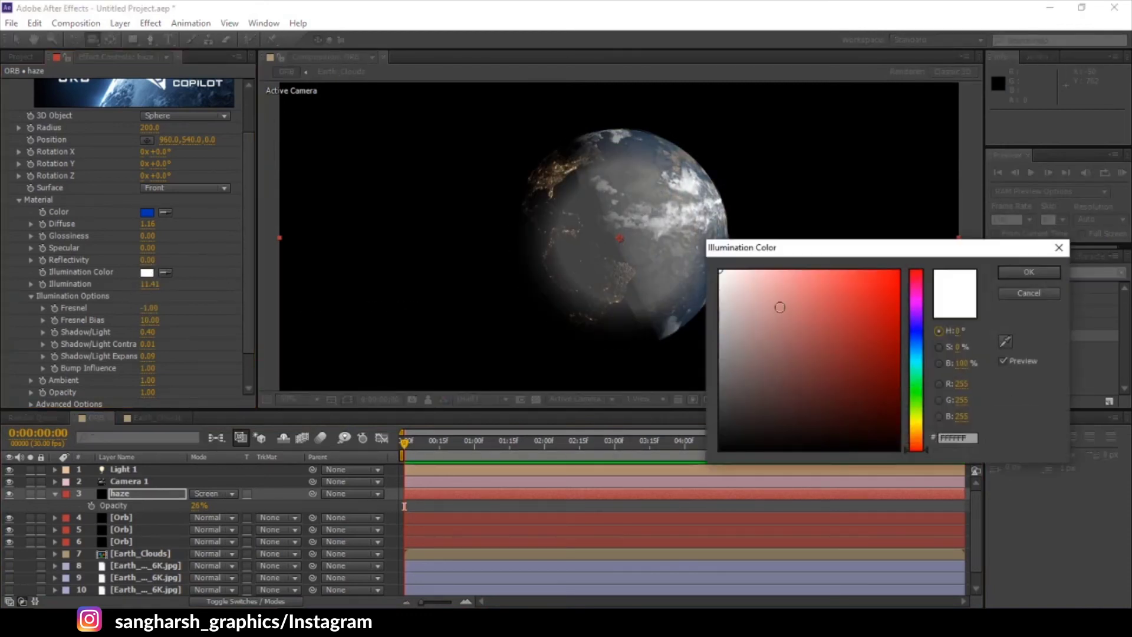
{"action": "left_click", "coordinate": [916, 359]}
{"action": "left_click", "coordinate": [899, 271]}
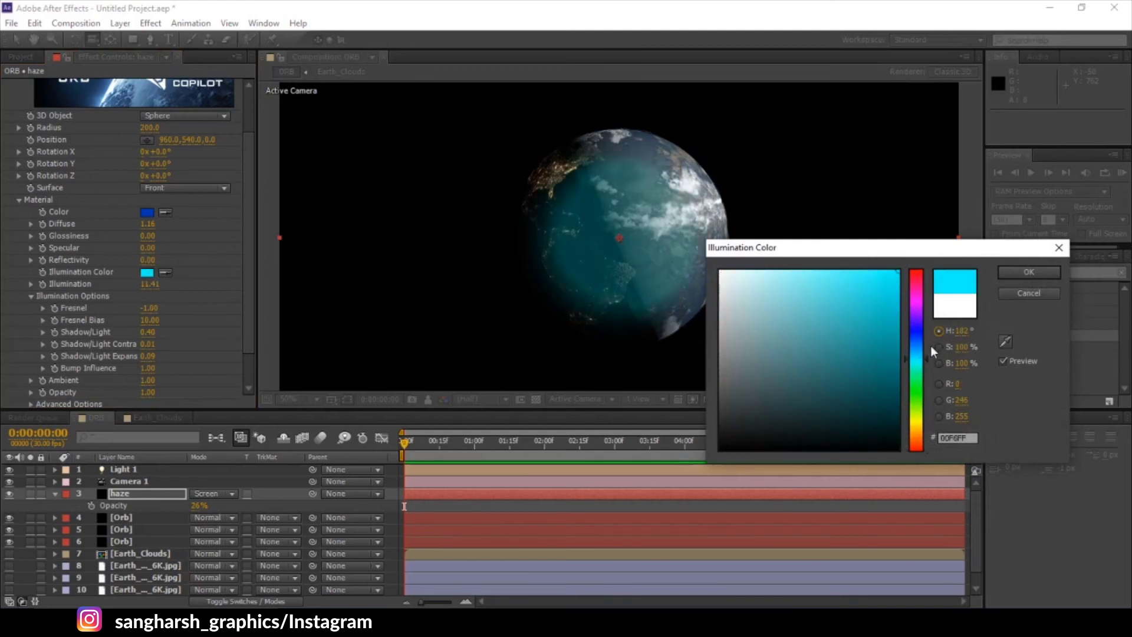
{"action": "left_click_drag", "start_coordinate": [919, 344], "coordinate": [917, 340]}
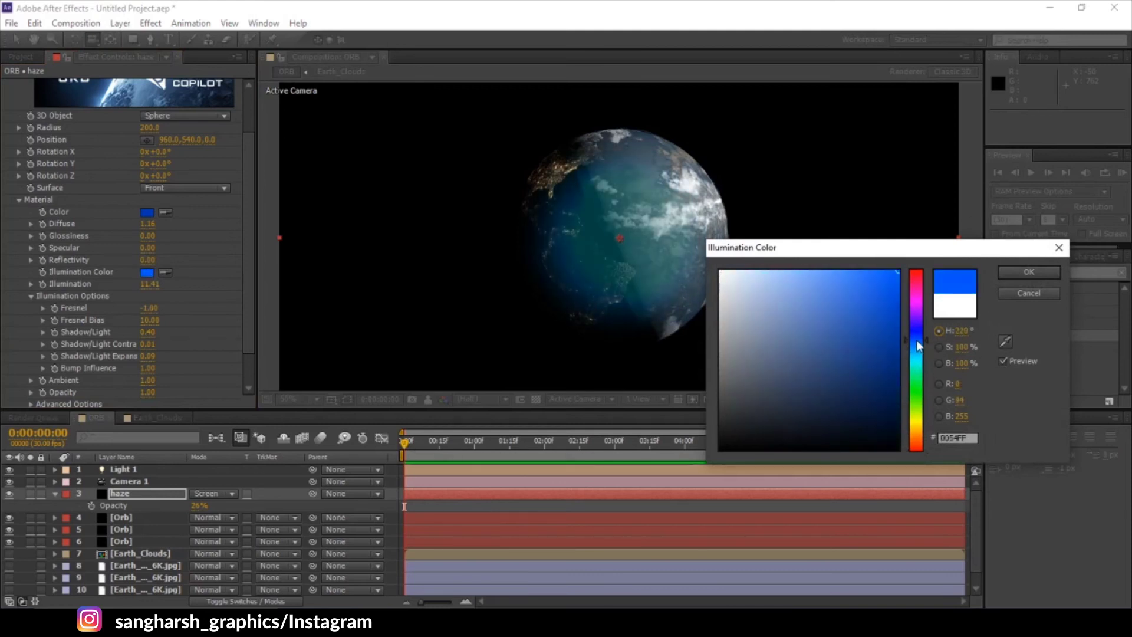
{"action": "left_click", "coordinate": [1023, 271]}
{"action": "left_click_drag", "start_coordinate": [147, 223], "coordinate": [3, 227]}
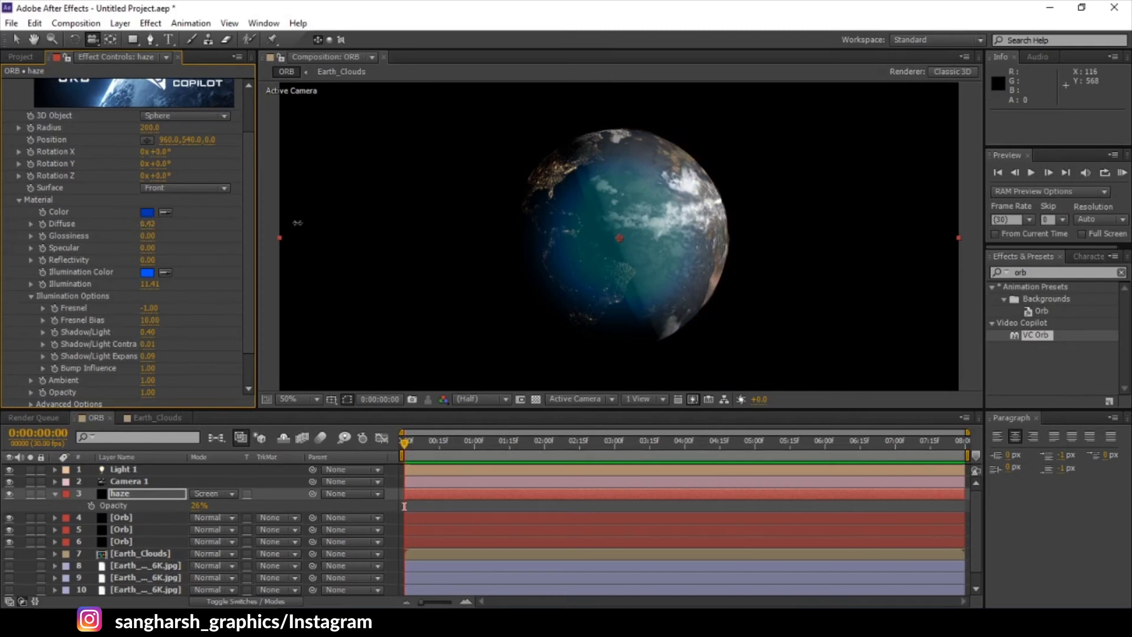
{"action": "left_click_drag", "start_coordinate": [298, 223], "coordinate": [474, 242]}
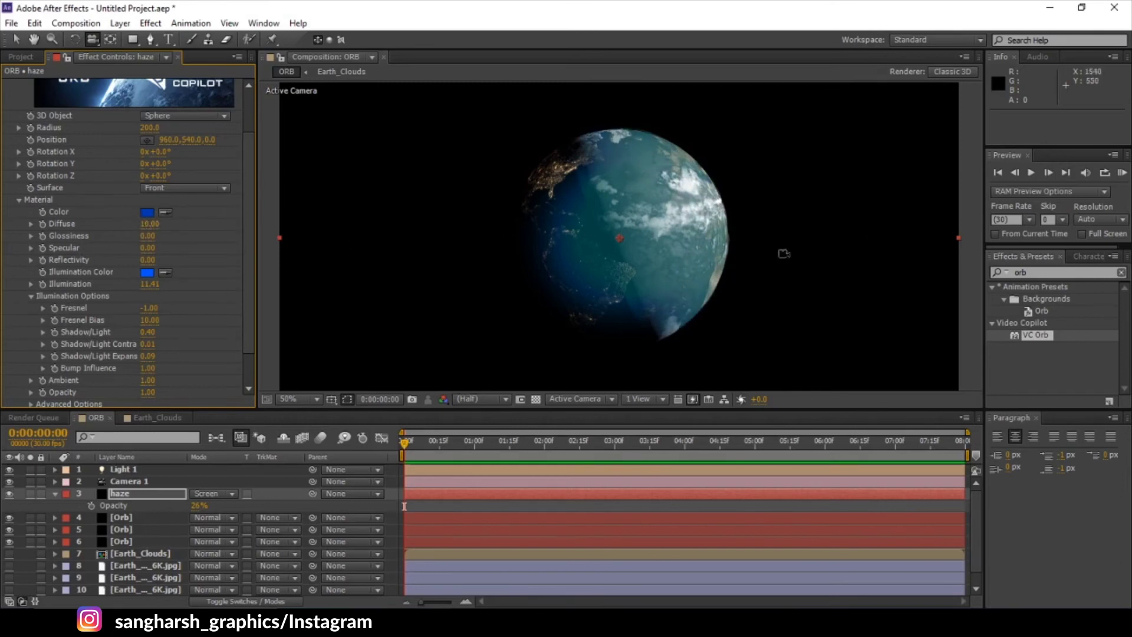
Step: Switch the haze layer's blending mode to Normal and raise its Opacity to 100%
{"action": "left_click", "coordinate": [224, 494]}
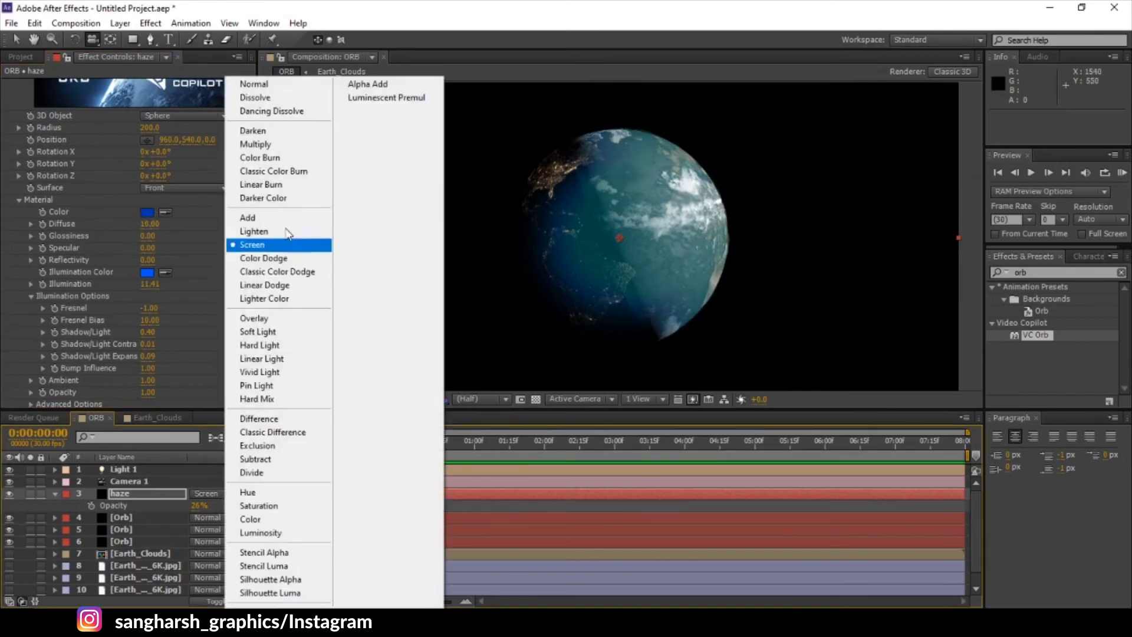
{"action": "left_click", "coordinate": [287, 82]}
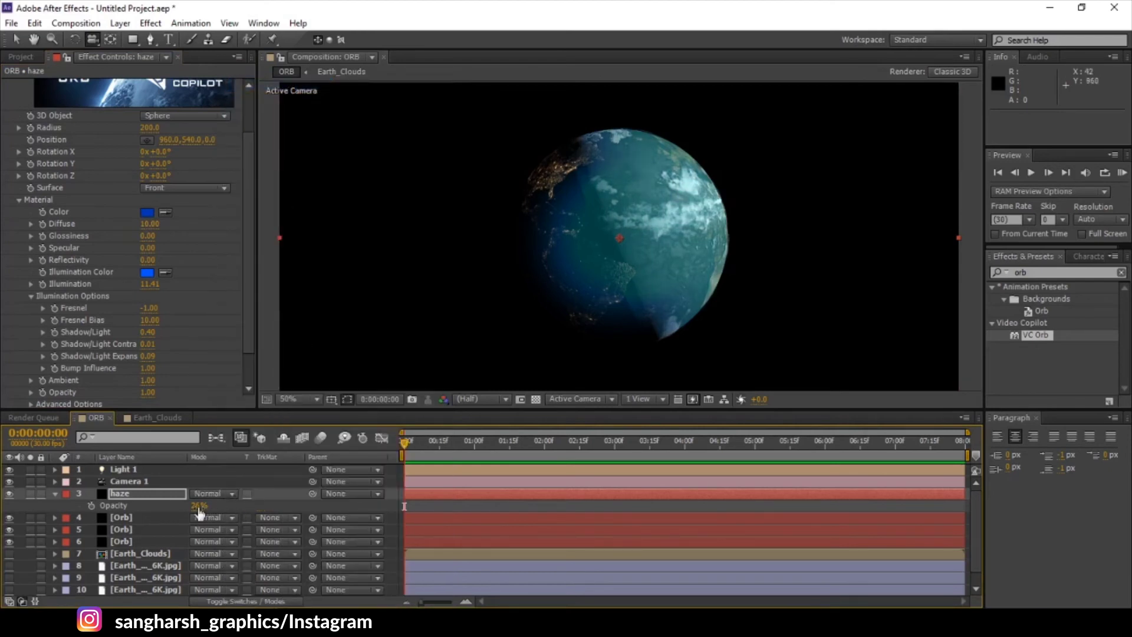
{"action": "left_click_drag", "start_coordinate": [199, 508], "coordinate": [724, 532]}
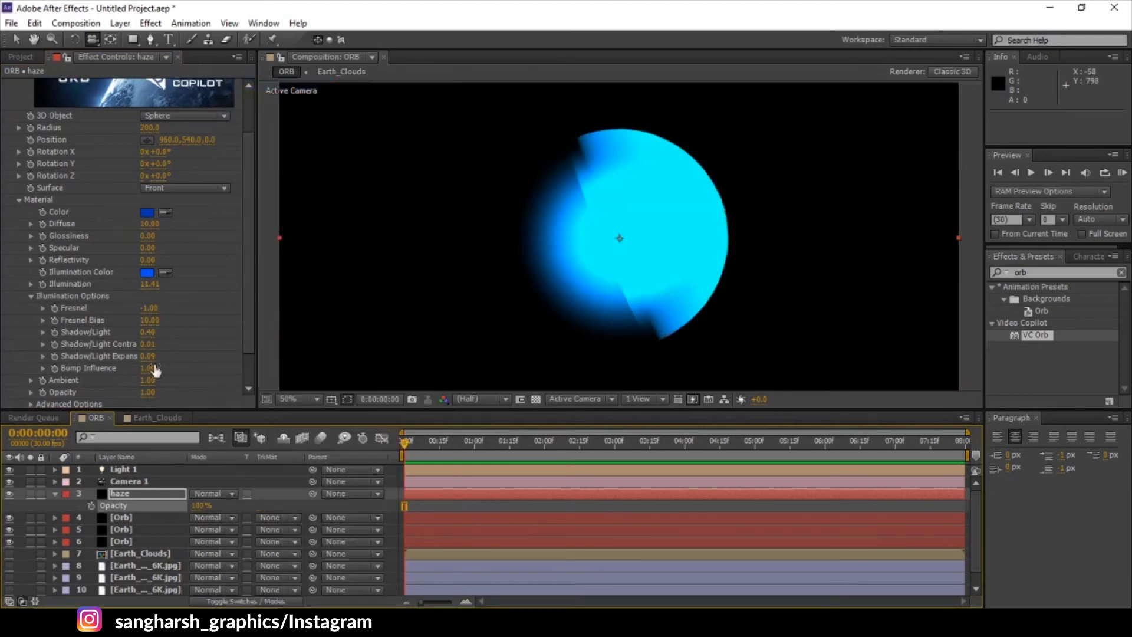
Step: Set the haze orb's Shadow/Light Expansion to -0.01, Fresnel to 1.00 and Diffuse to 0.00
{"action": "mouse_move", "coordinate": [148, 361]}
{"action": "left_mouse_down"}
{"action": "mouse_move", "coordinate": [78, 370]}
{"action": "mouse_move", "coordinate": [88, 372]}
{"action": "left_mouse_up"}
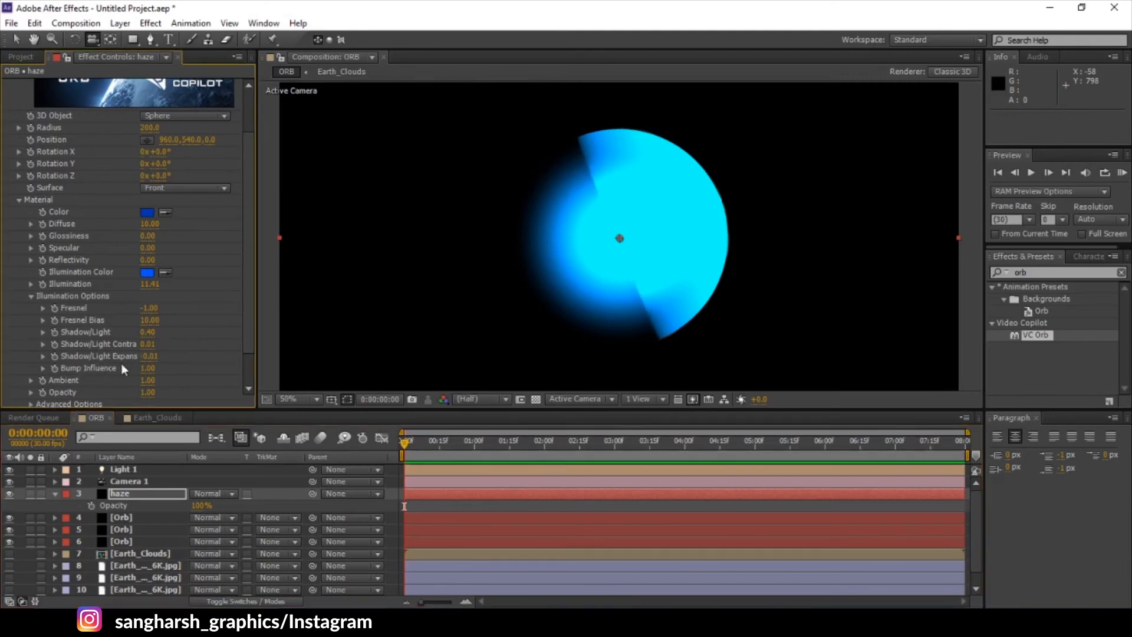
{"action": "left_click_drag", "start_coordinate": [146, 316], "coordinate": [399, 303]}
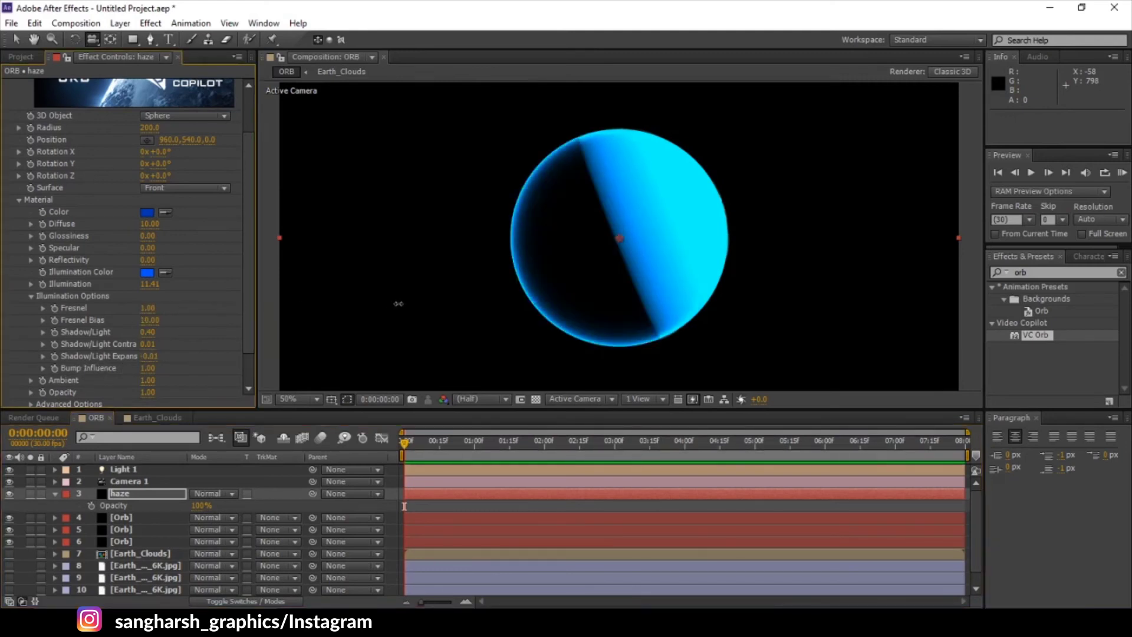
{"action": "left_click_drag", "start_coordinate": [148, 331], "coordinate": [516, 325]}
{"action": "left_click_drag", "start_coordinate": [83, 222], "coordinate": [65, 209]}
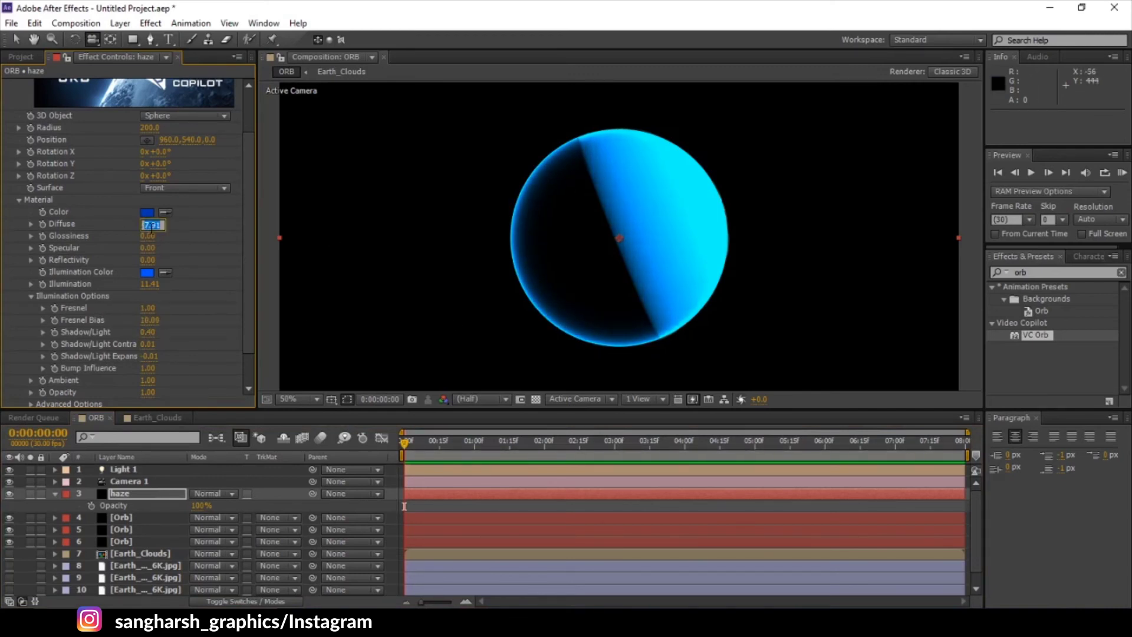
{"action": "key", "text": "Return"}
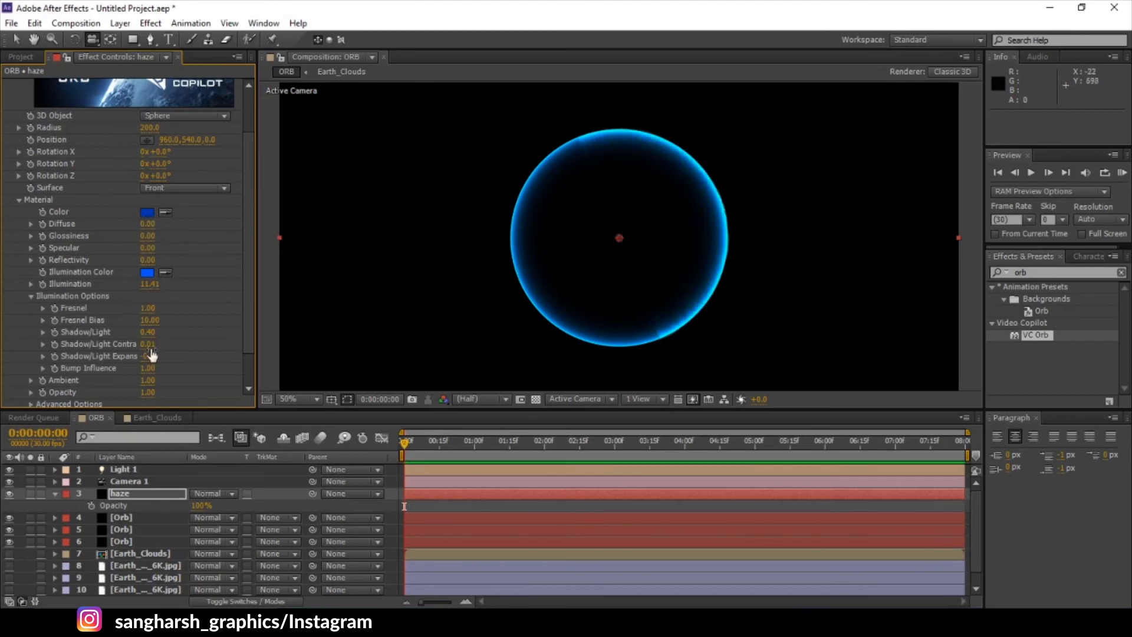
Step: Set the haze orb's Shadow/Light Contrast to 1.68 and its Fresnel Bias to 3.39
{"action": "mouse_move", "coordinate": [148, 343]}
{"action": "left_mouse_down"}
{"action": "mouse_move", "coordinate": [175, 353]}
{"action": "mouse_move", "coordinate": [131, 355]}
{"action": "left_mouse_up"}
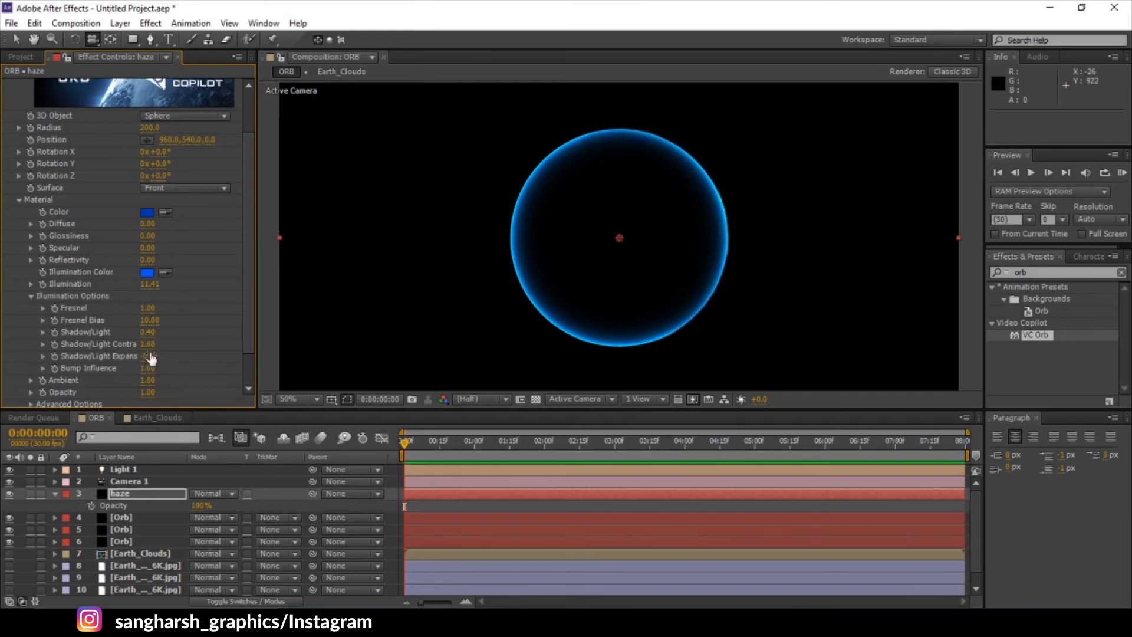
{"action": "left_click_drag", "start_coordinate": [151, 319], "coordinate": [324, 316]}
{"action": "left_click_drag", "start_coordinate": [150, 320], "coordinate": [55, 321]}
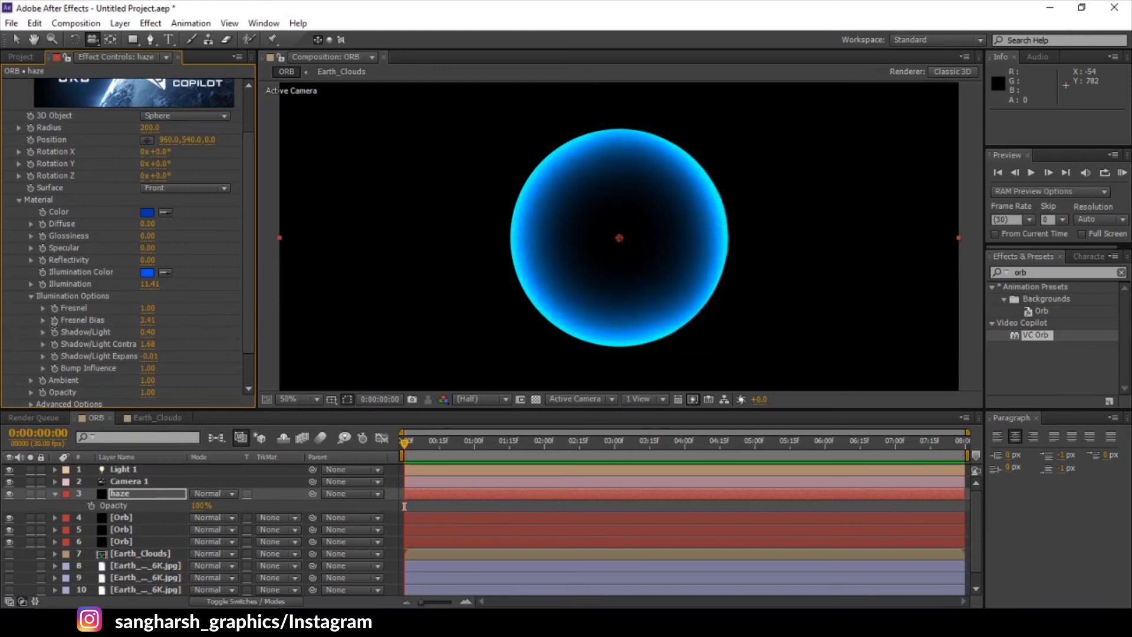
Step: Darken the haze orb's Illumination Color to a deeper blue and set its Illumination to 5.00
{"action": "left_click", "coordinate": [147, 272]}
{"action": "left_click_drag", "start_coordinate": [877, 304], "coordinate": [915, 323]}
{"action": "left_click", "coordinate": [1006, 269]}
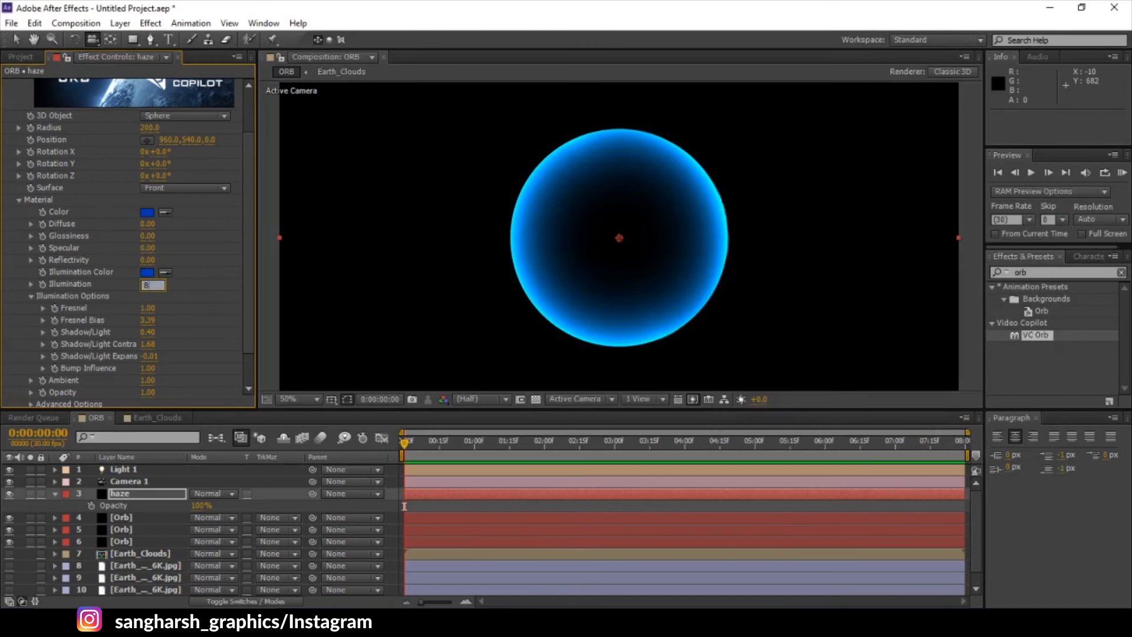
{"action": "type", "text": "8"}
{"action": "key", "text": "Return"}
{"action": "left_click", "coordinate": [151, 285]}
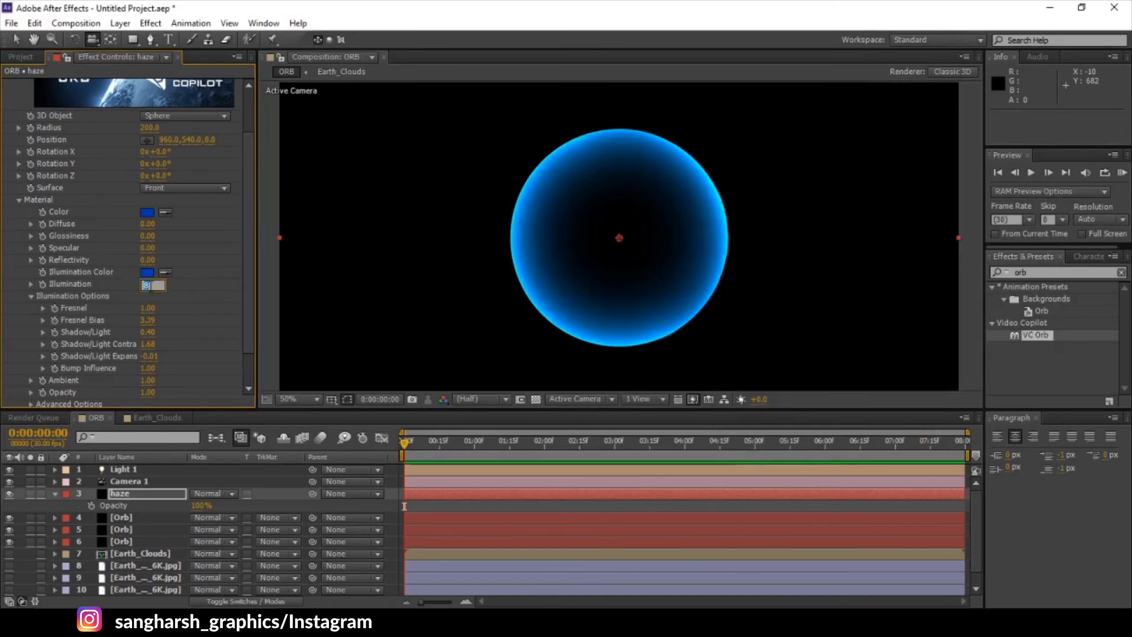
{"action": "type", "text": "5"}
{"action": "key", "text": "Return"}
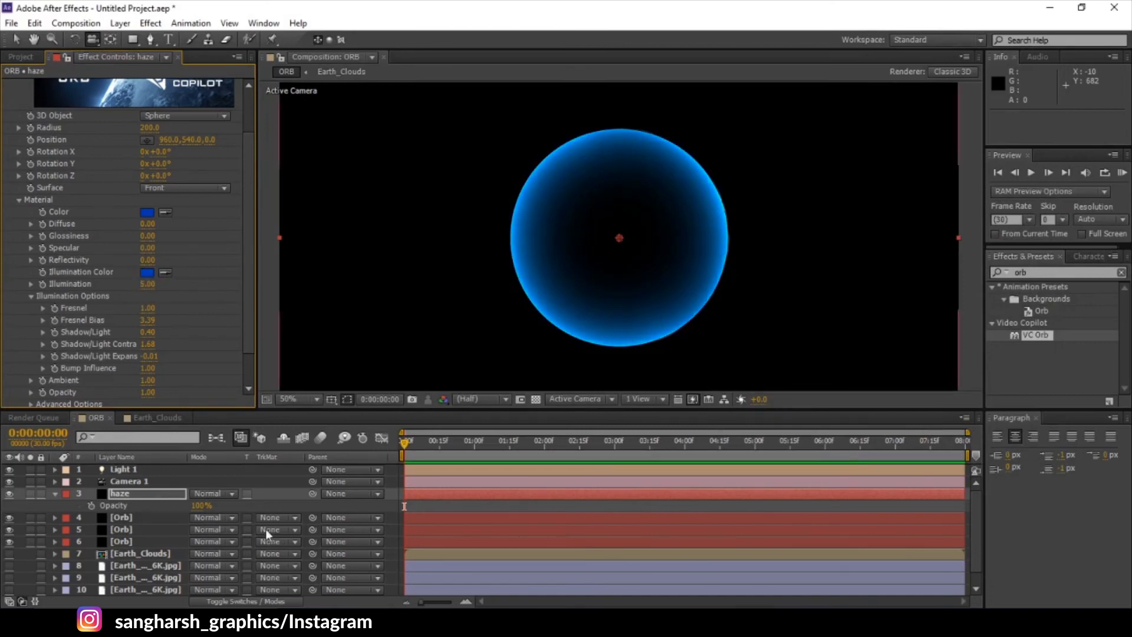
Step: Set the haze layer's blending mode to Screen and orbit the camera slightly around the globe
{"action": "left_click", "coordinate": [228, 494]}
{"action": "left_click", "coordinate": [280, 239]}
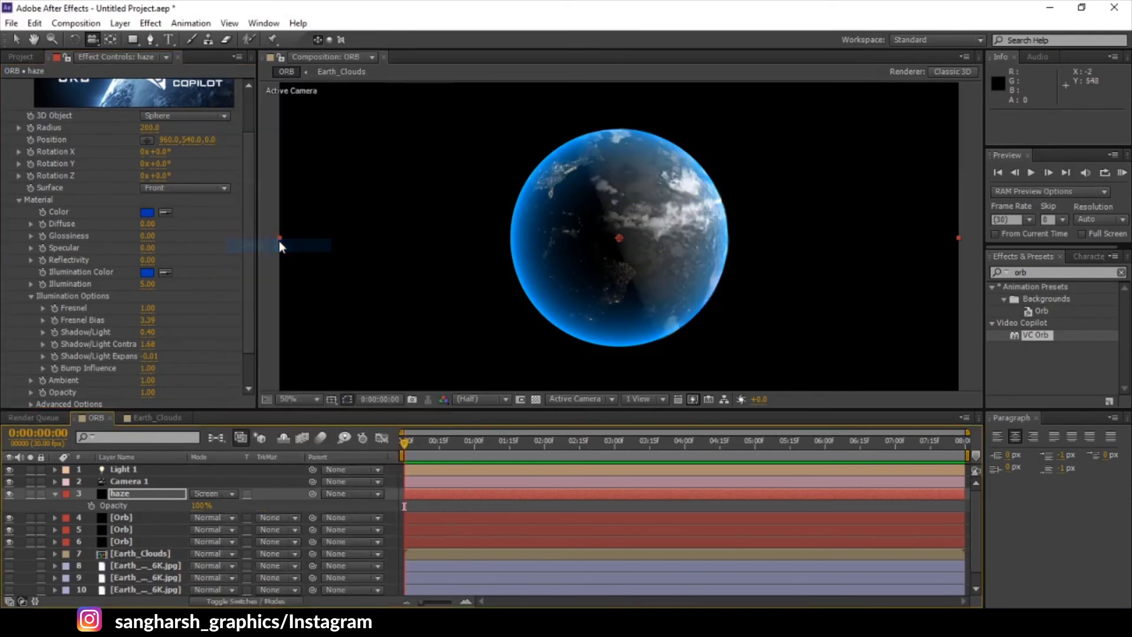
{"action": "left_click_drag", "start_coordinate": [689, 221], "coordinate": [652, 147]}
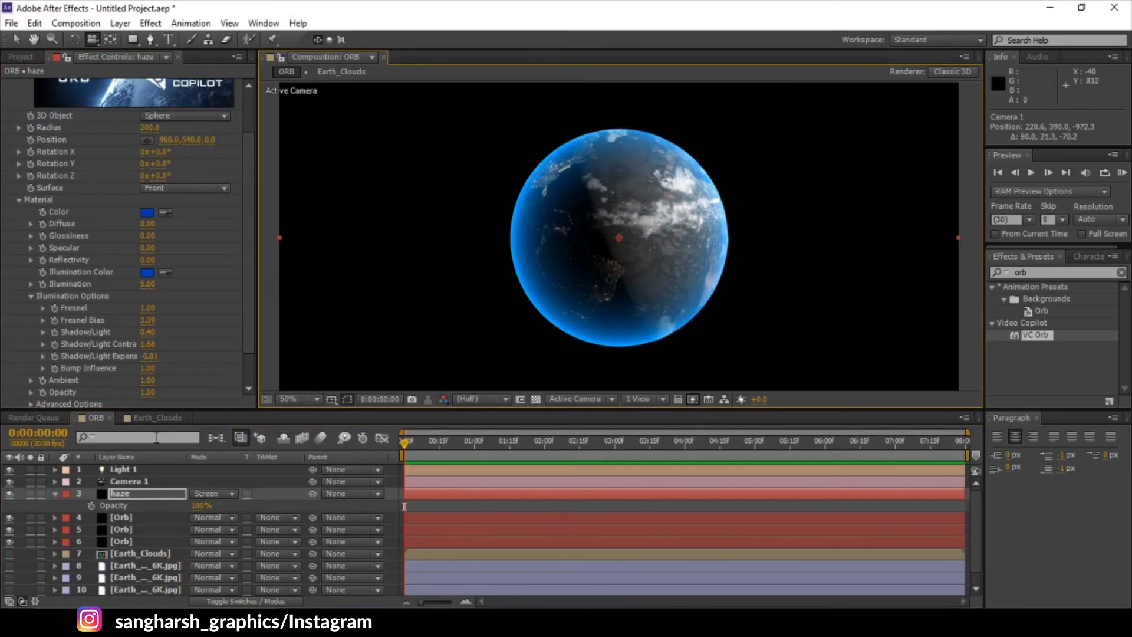
Step: Set the haze orb's Shadow/Light to 1.00, Shadow/Light Contrast to 0.01 and Shadow/Light Expansion to 0.04
{"action": "mouse_move", "coordinate": [147, 344]}
{"action": "left_mouse_down"}
{"action": "mouse_move", "coordinate": [234, 342]}
{"action": "mouse_move", "coordinate": [148, 343]}
{"action": "left_mouse_up"}
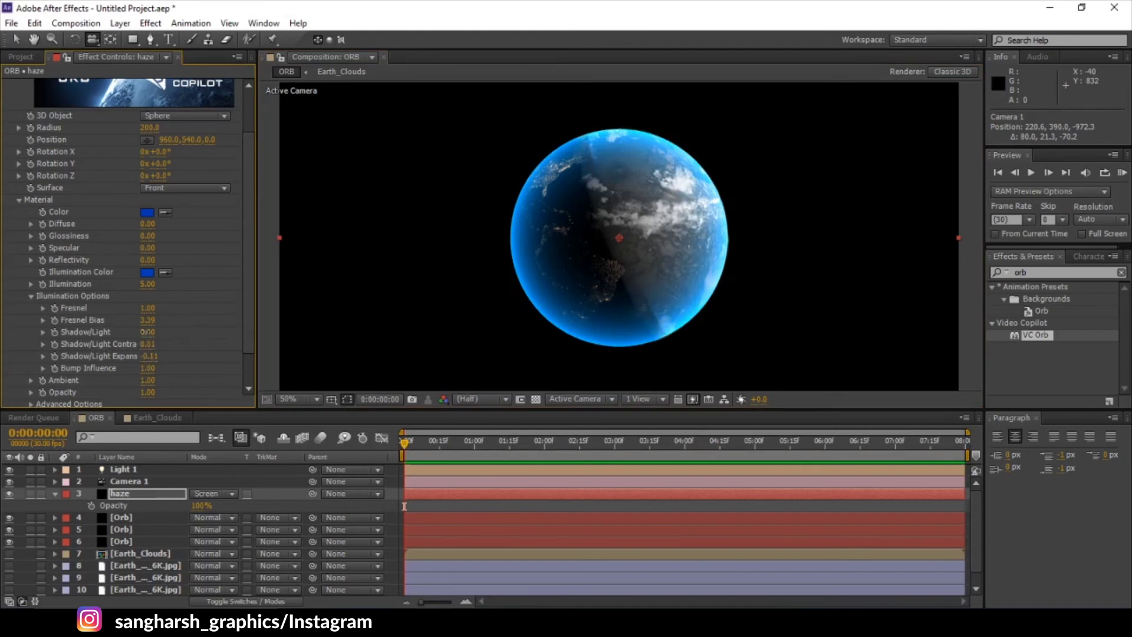
{"action": "left_click_drag", "start_coordinate": [147, 332], "coordinate": [216, 325]}
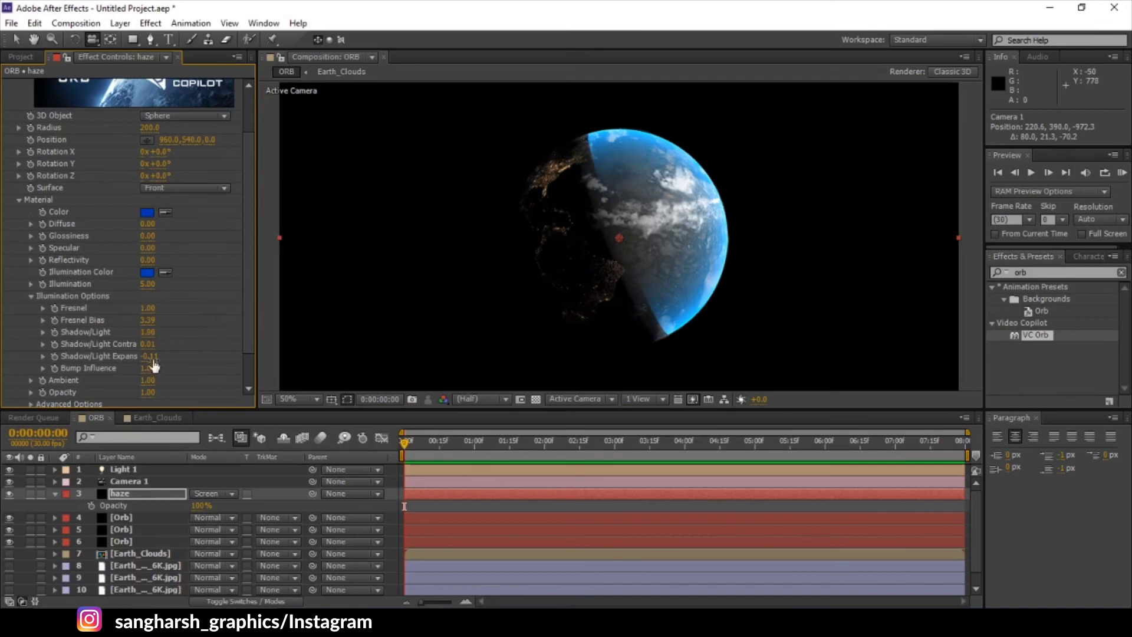
{"action": "left_click_drag", "start_coordinate": [174, 356], "coordinate": [349, 314]}
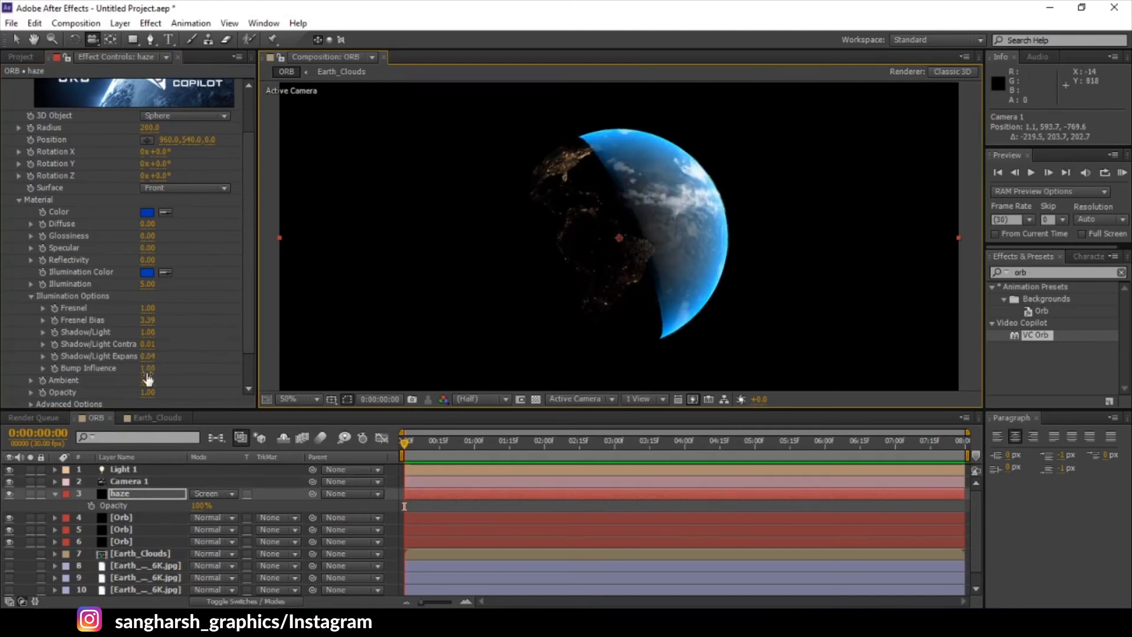
Step: Set the haze orb's Shadow/Light Contrast to 1.77, orbit the camera to the daylight side showing Africa, and collapse the haze layer
{"action": "left_click_drag", "start_coordinate": [147, 348], "coordinate": [265, 343]}
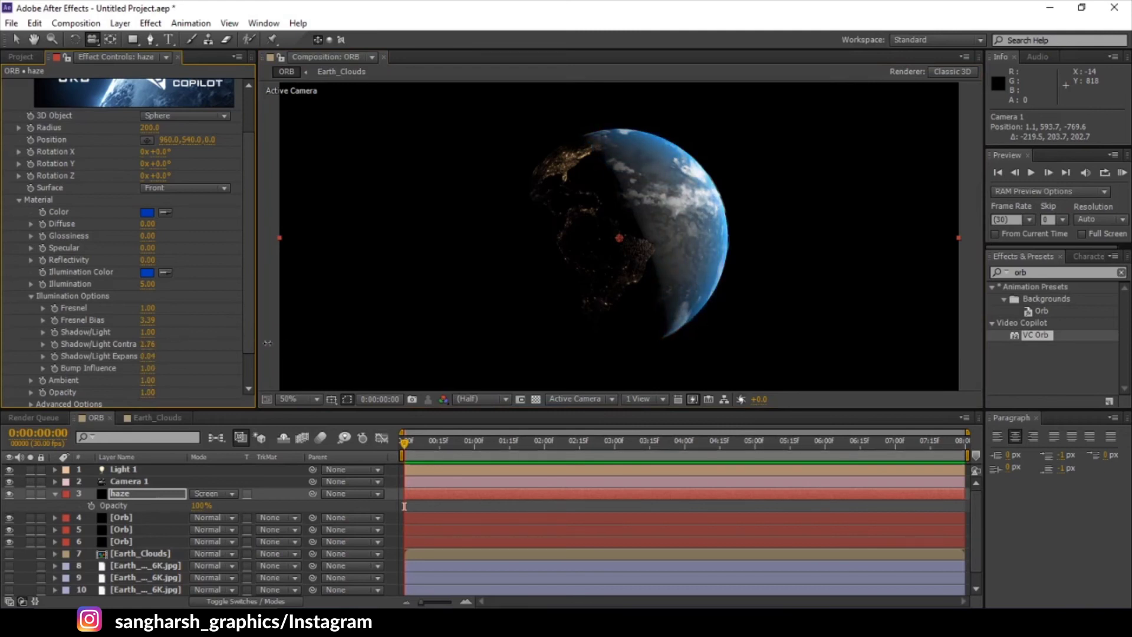
{"action": "left_click_drag", "start_coordinate": [606, 260], "coordinate": [467, 309]}
{"action": "left_click", "coordinate": [108, 511]}
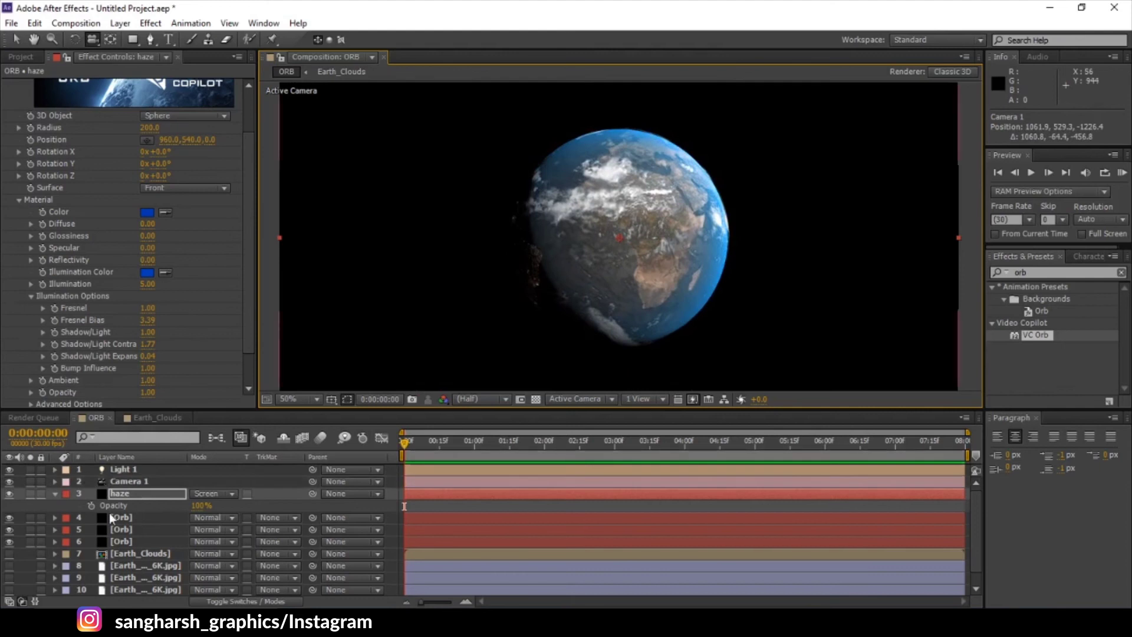
{"action": "left_click", "coordinate": [53, 494]}
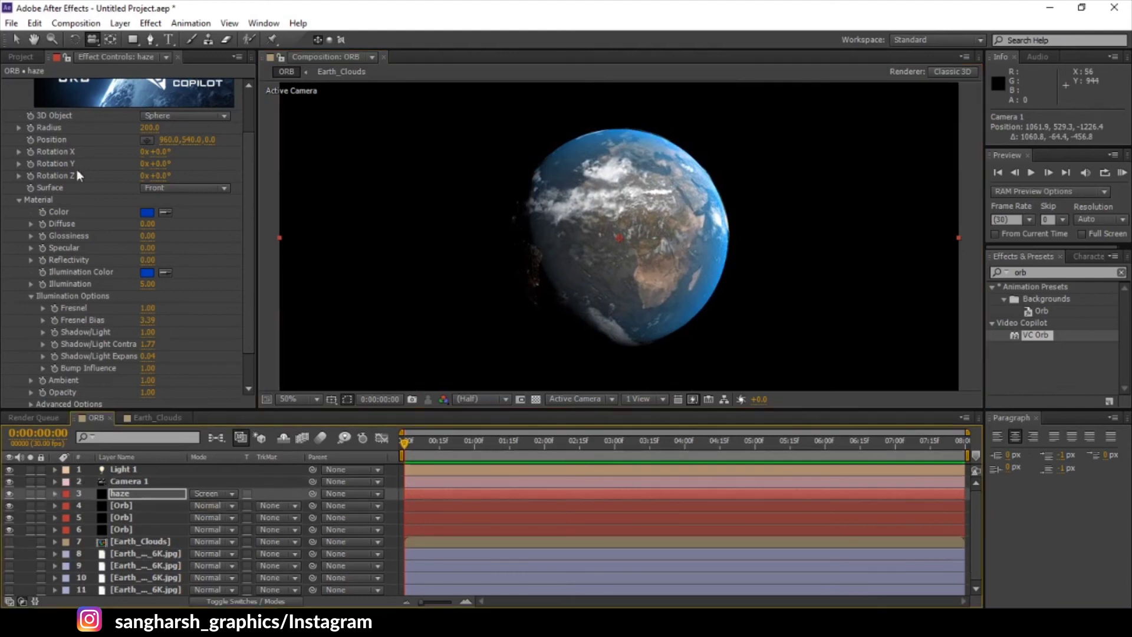
Step: Add Blue_Haze.jpg to the ORB composition directly above the haze layer and set its blending mode to Screen
{"action": "left_click", "coordinate": [20, 56]}
{"action": "left_click", "coordinate": [57, 182]}
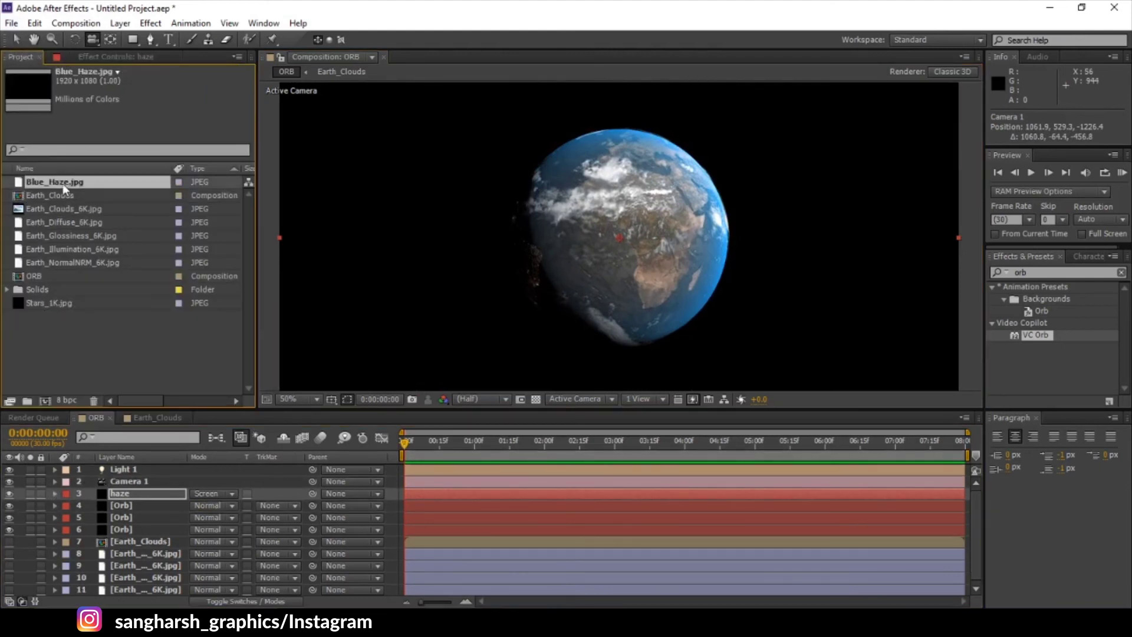
{"action": "left_click_drag", "start_coordinate": [58, 182], "coordinate": [112, 493]}
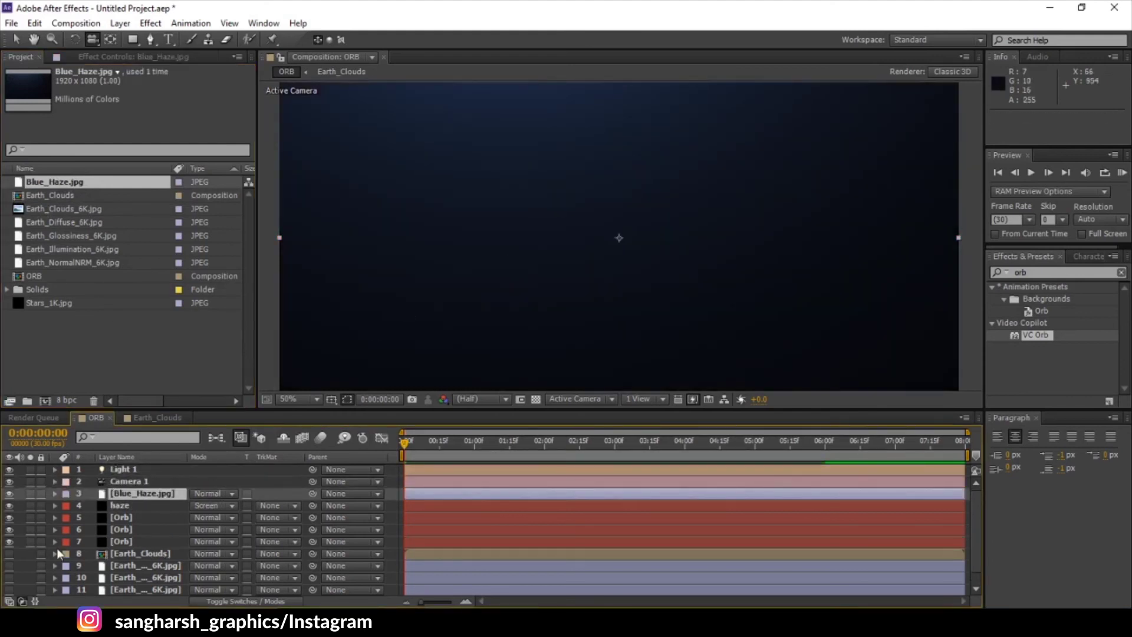
{"action": "left_click", "coordinate": [211, 496]}
{"action": "left_click", "coordinate": [267, 244]}
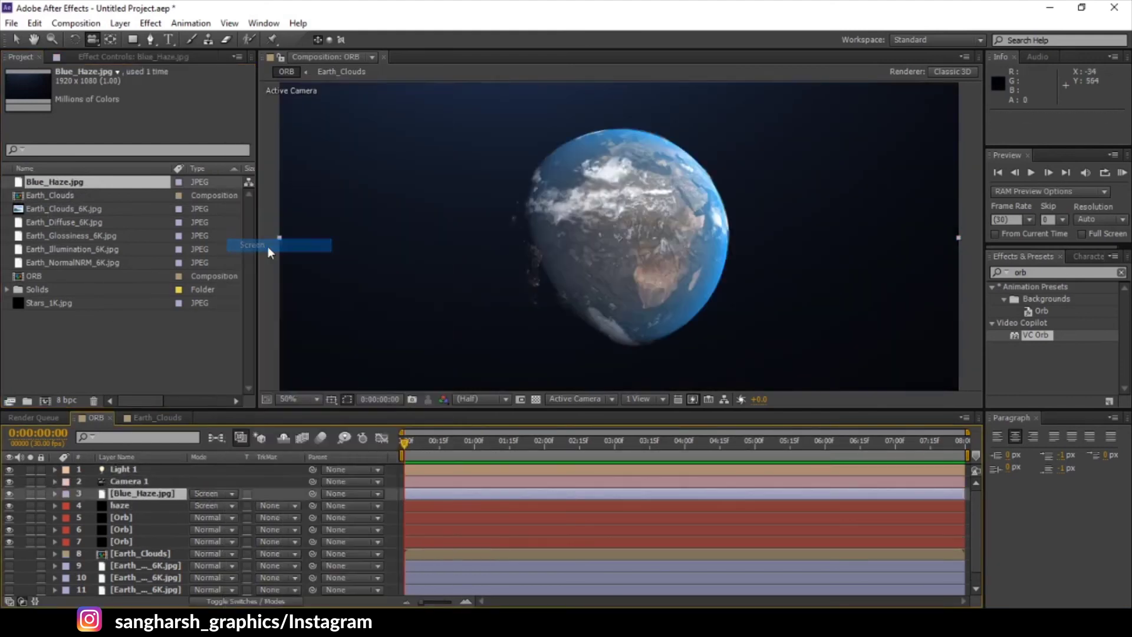
Step: Orbit Camera 1 around the globe to a position of about 1049, 274, -1198
{"action": "scroll", "coordinate": [566, 251], "scroll_direction": "down", "scroll_amount": 2}
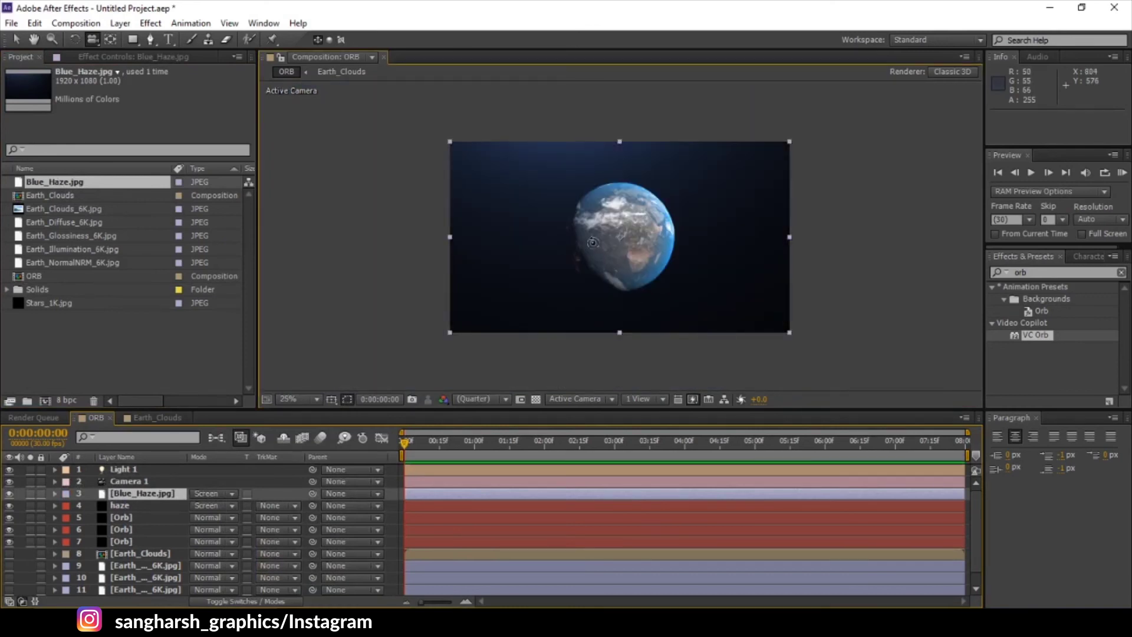
{"action": "mouse_move", "coordinate": [593, 243]}
{"action": "left_mouse_down"}
{"action": "mouse_move", "coordinate": [623, 263]}
{"action": "mouse_move", "coordinate": [606, 241]}
{"action": "left_mouse_up"}
{"action": "scroll", "coordinate": [607, 245], "scroll_direction": "up", "scroll_amount": 2}
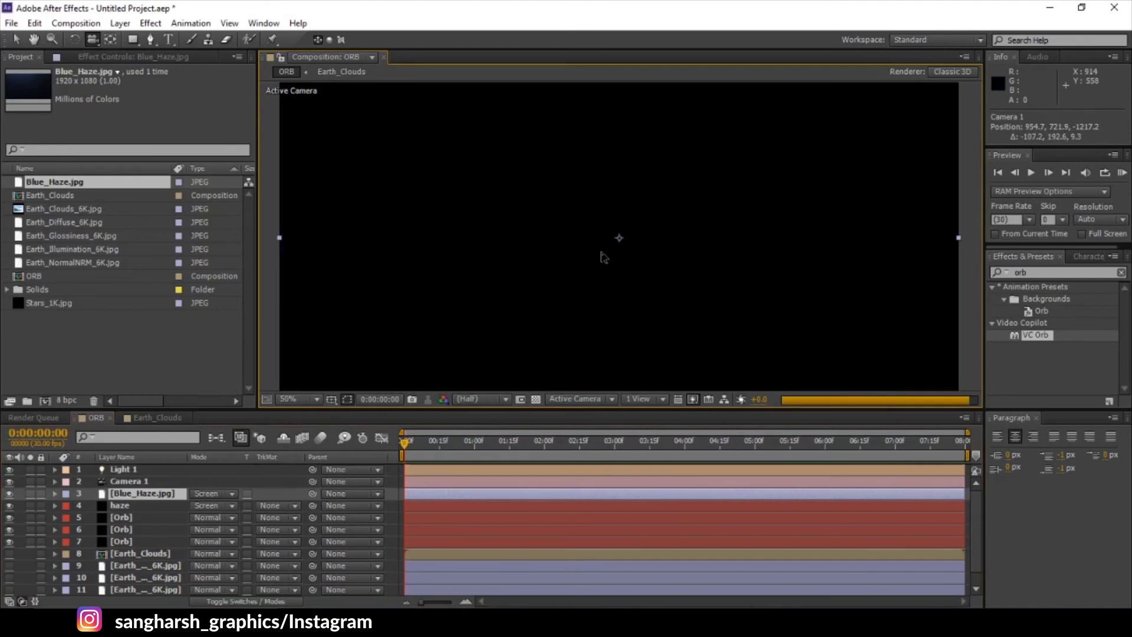
{"action": "left_click_drag", "start_coordinate": [560, 317], "coordinate": [619, 295]}
{"action": "scroll", "coordinate": [154, 510], "scroll_direction": "down", "scroll_amount": 1}
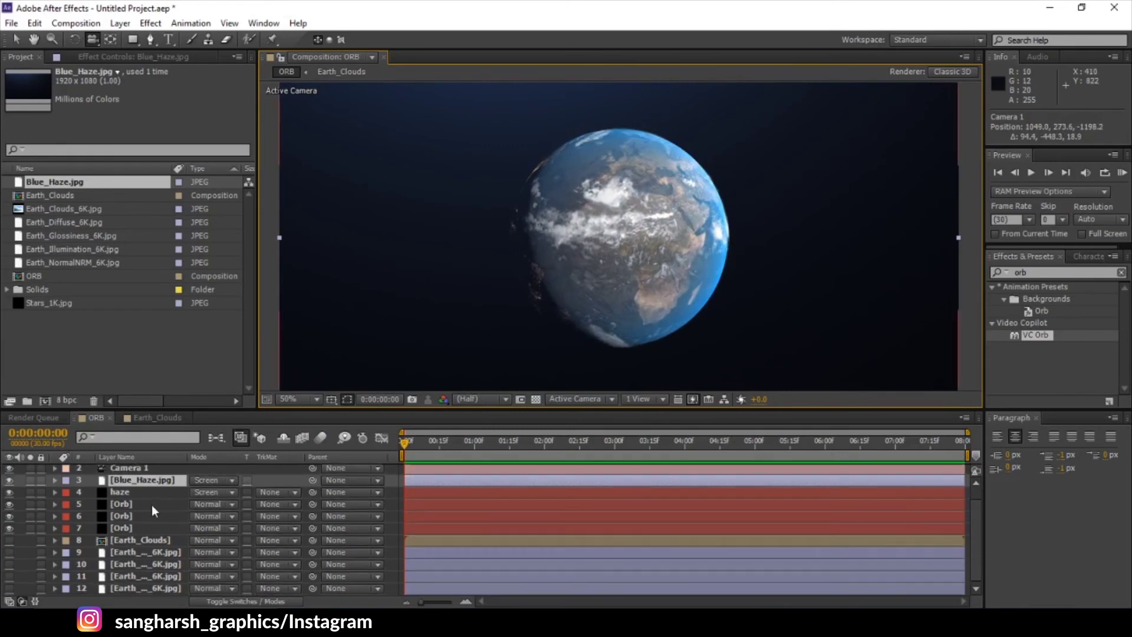
{"action": "scroll", "coordinate": [121, 501], "scroll_direction": "up", "scroll_amount": 1}
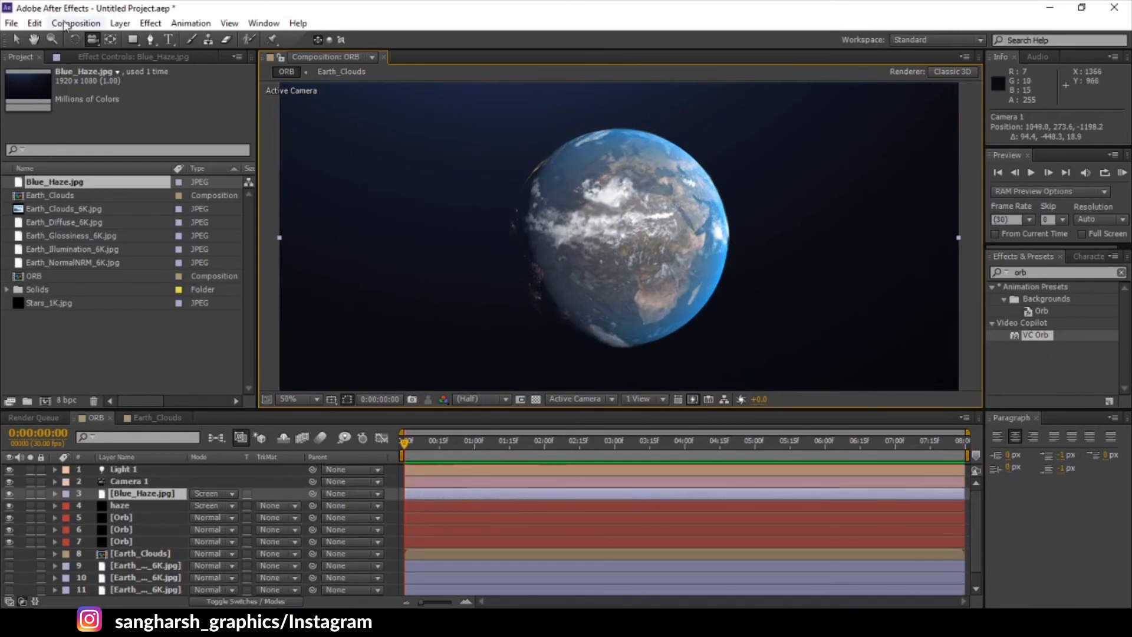
Step: Create a new solid named stars and place it between the Blue_Haze.jpg and haze layers
{"action": "left_click", "coordinate": [120, 23]}
{"action": "mouse_move", "coordinate": [141, 39]}
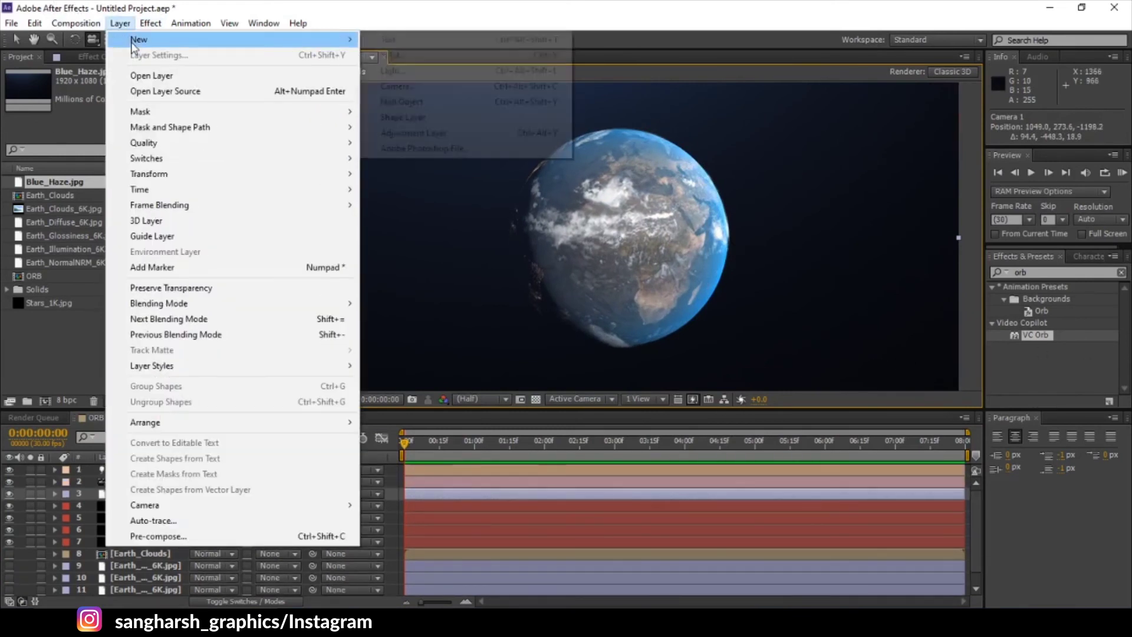
{"action": "left_click", "coordinate": [420, 53]}
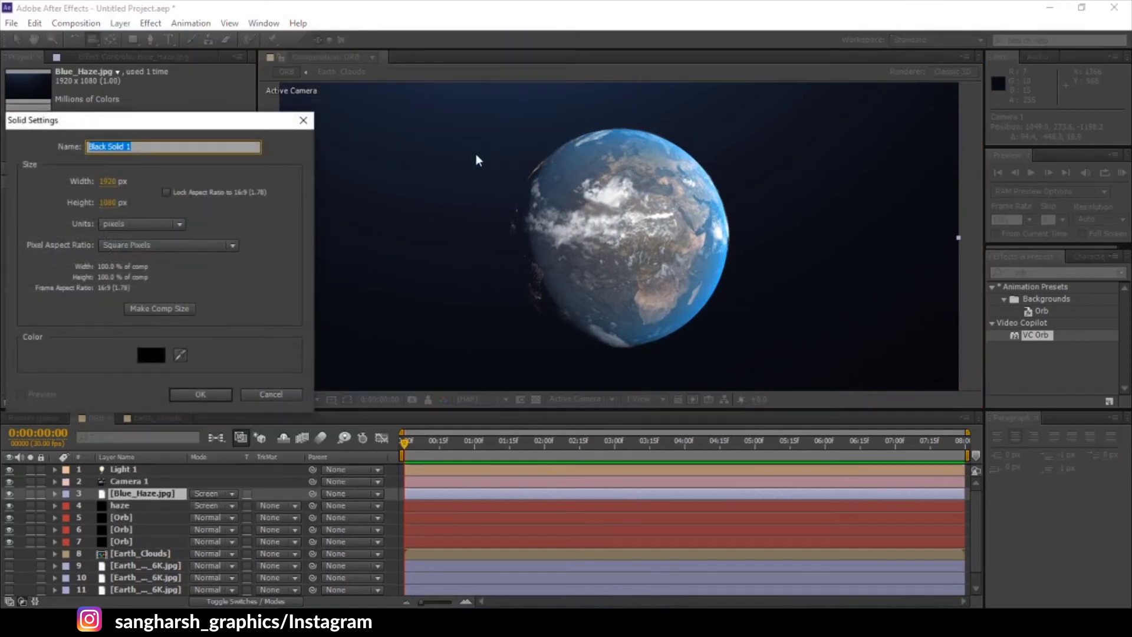
{"action": "type", "text": "stars"}
{"action": "key", "text": "Return"}
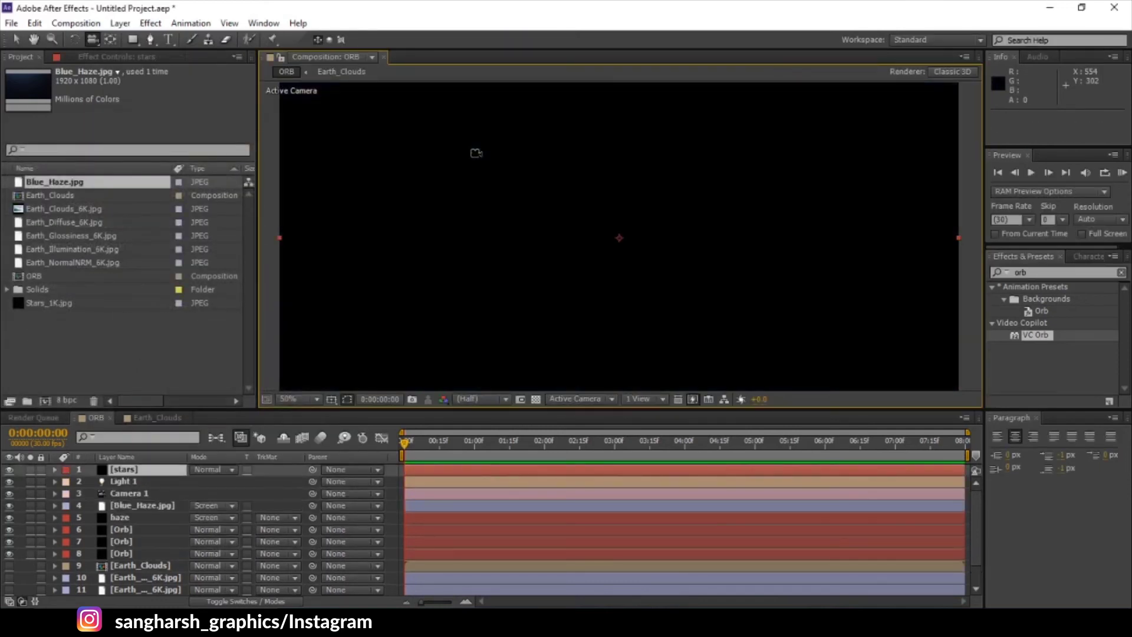
{"action": "left_click_drag", "start_coordinate": [126, 468], "coordinate": [130, 511]}
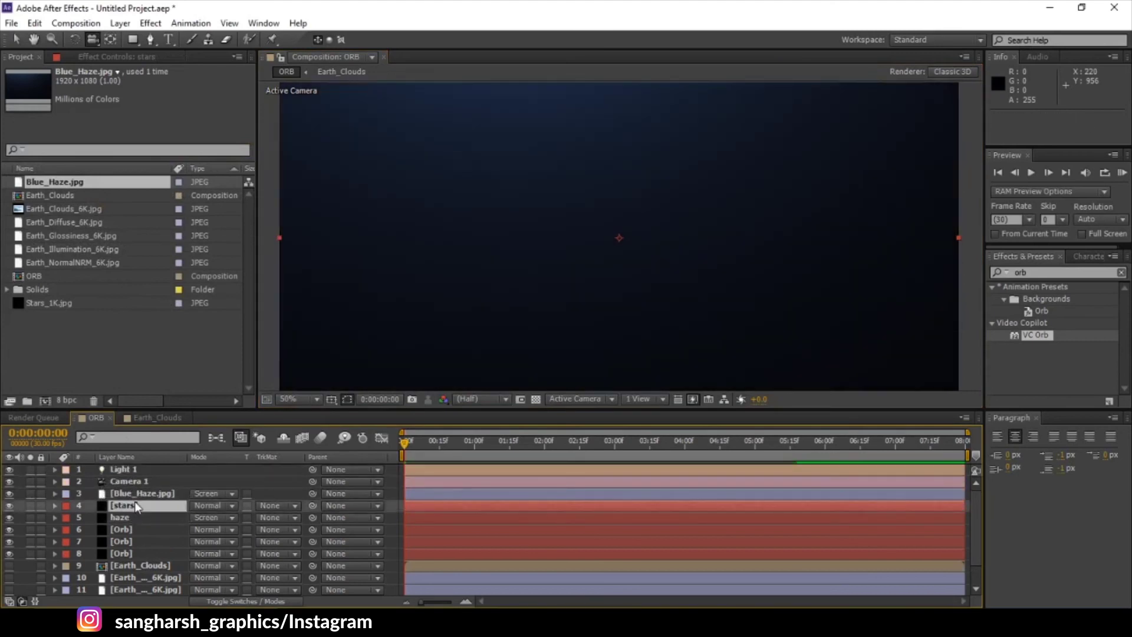
Step: Apply the VC Orb effect to the stars layer and set its Radius to 1000
{"action": "left_click_drag", "start_coordinate": [1035, 335], "coordinate": [129, 508]}
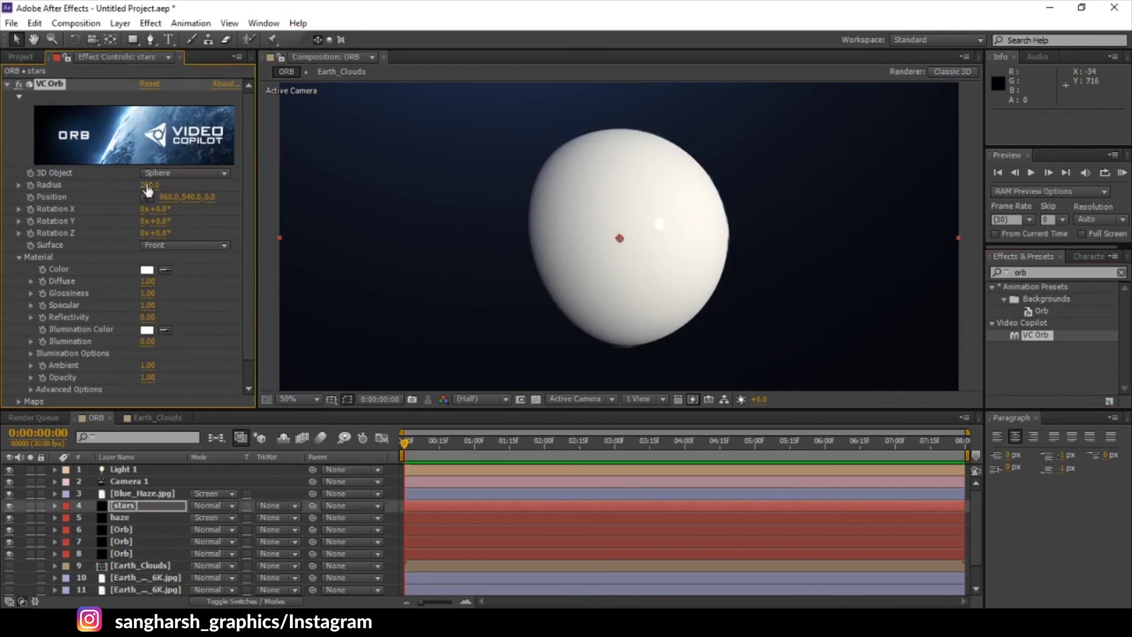
{"action": "left_click", "coordinate": [146, 185]}
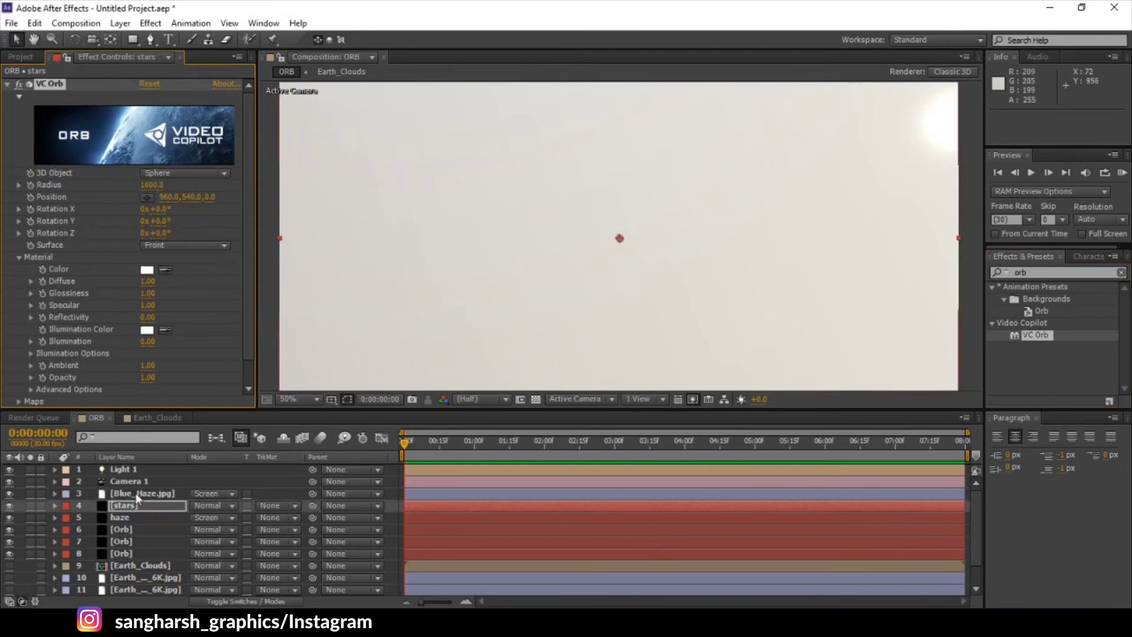
Step: Add Stars_1K.jpg to the ORB composition directly above the Earth_Clouds layer and hide it
{"action": "scroll", "coordinate": [136, 493], "scroll_direction": "down", "scroll_amount": 2}
{"action": "left_click", "coordinate": [21, 57]}
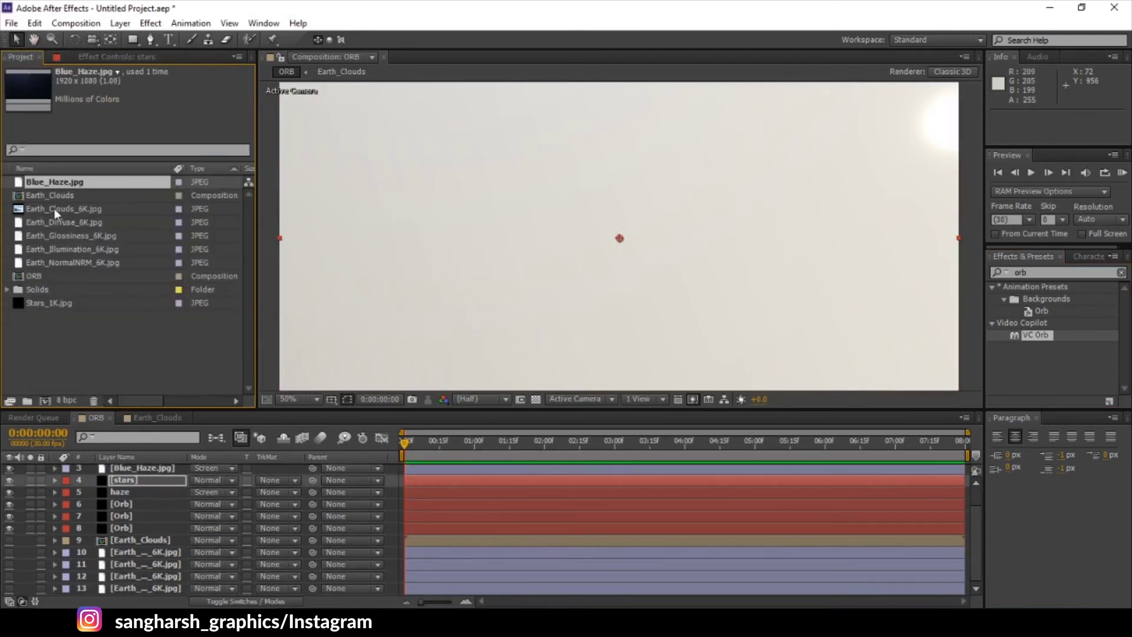
{"action": "left_click_drag", "start_coordinate": [45, 299], "coordinate": [117, 536]}
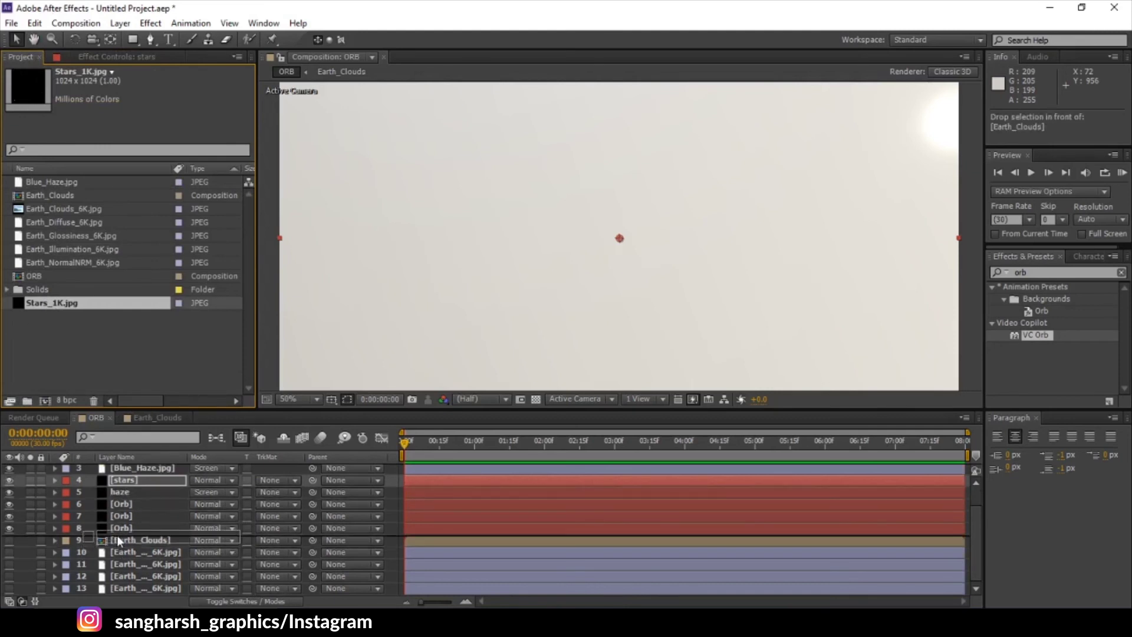
{"action": "left_click", "coordinate": [9, 541]}
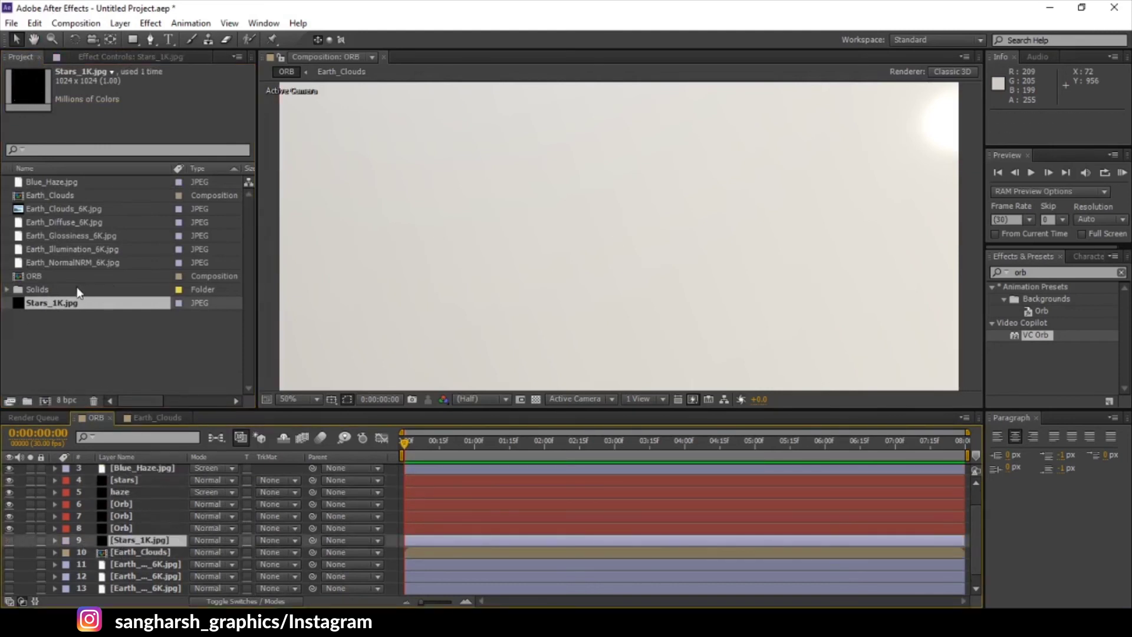
Step: Set the stars orb's Diffuse Layer map to the stars layer
{"action": "left_click", "coordinate": [122, 479]}
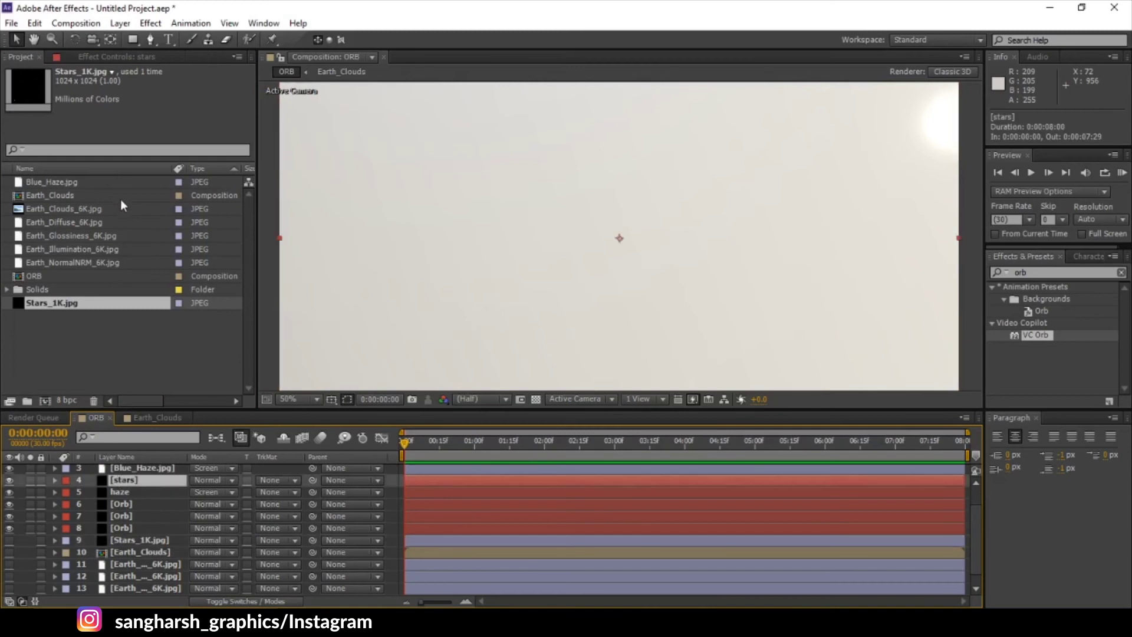
{"action": "left_click", "coordinate": [98, 57]}
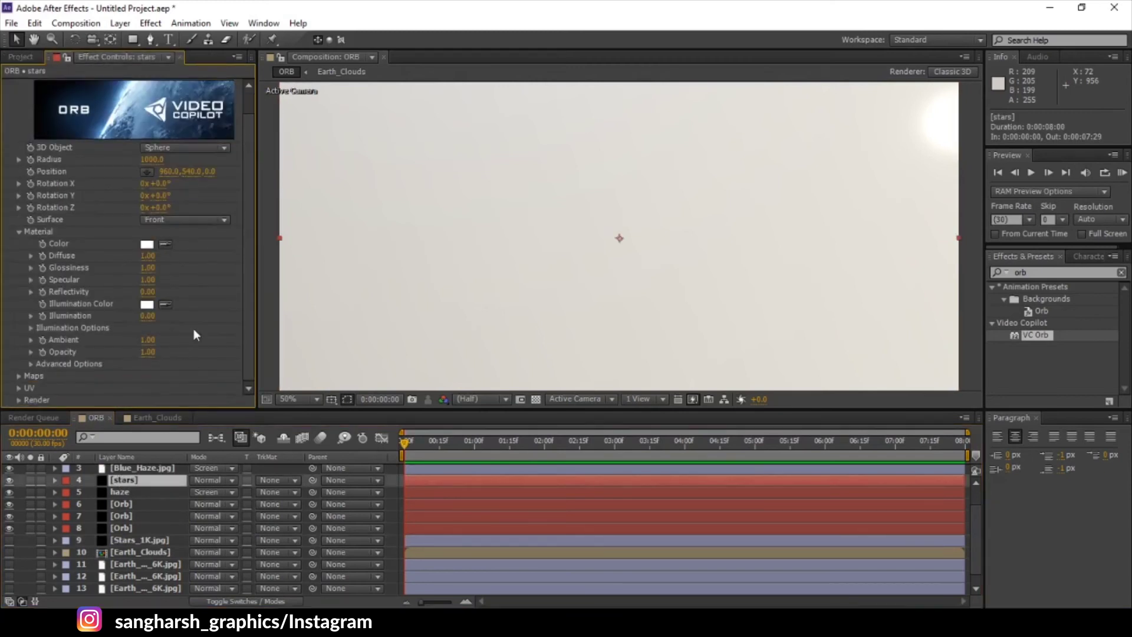
{"action": "left_click", "coordinate": [19, 377]}
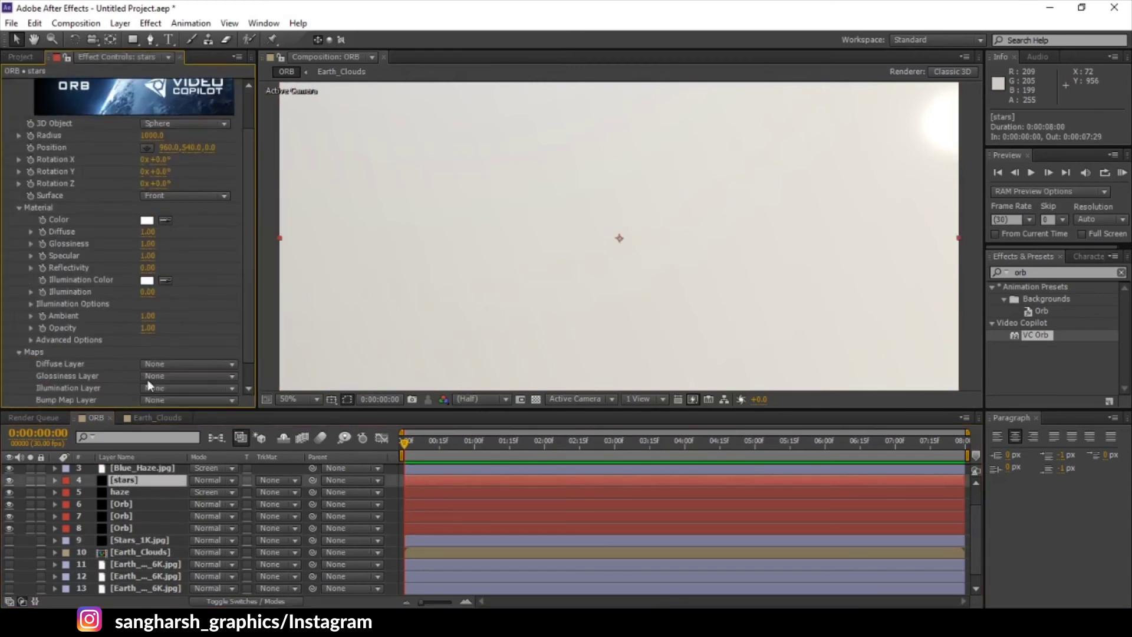
{"action": "left_click", "coordinate": [182, 365]}
{"action": "left_click", "coordinate": [190, 415]}
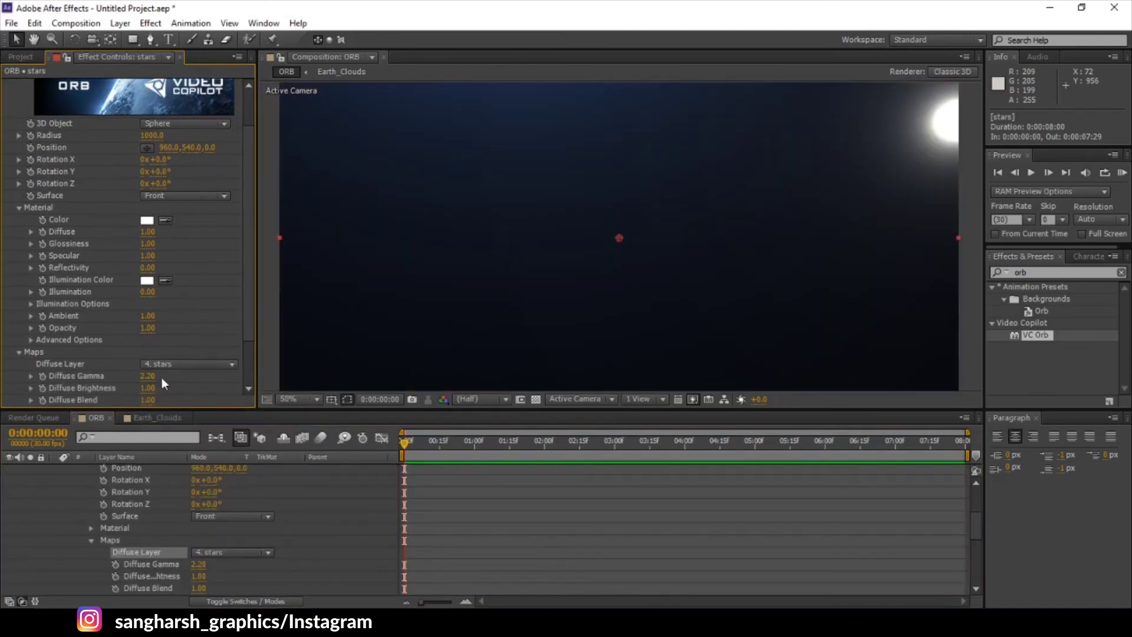
Step: Try the stars layer as the stars orb's Glossiness Layer map
{"action": "scroll", "coordinate": [158, 380], "scroll_direction": "down", "scroll_amount": 1}
{"action": "left_click", "coordinate": [163, 379]}
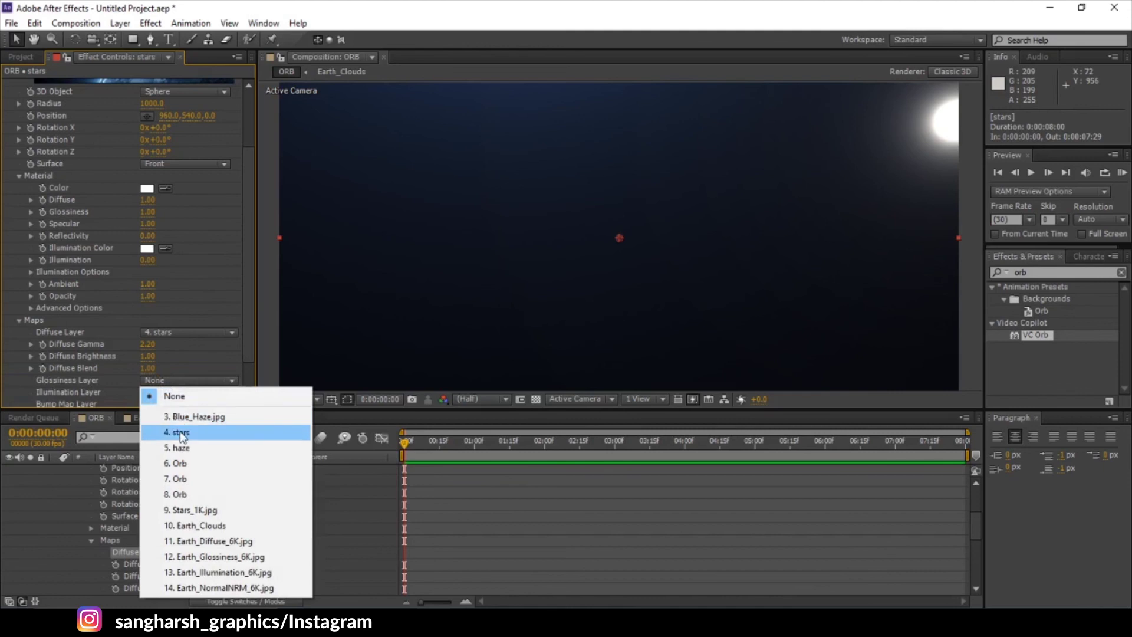
{"action": "left_click", "coordinate": [181, 434]}
{"action": "left_click", "coordinate": [164, 376]}
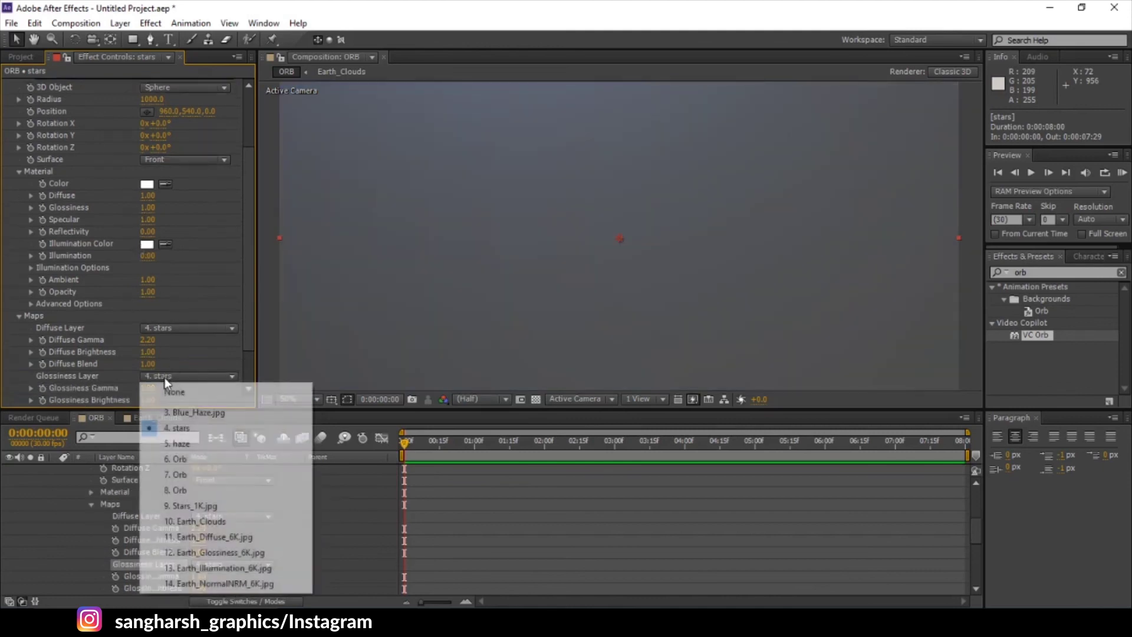
{"action": "left_click", "coordinate": [171, 348]}
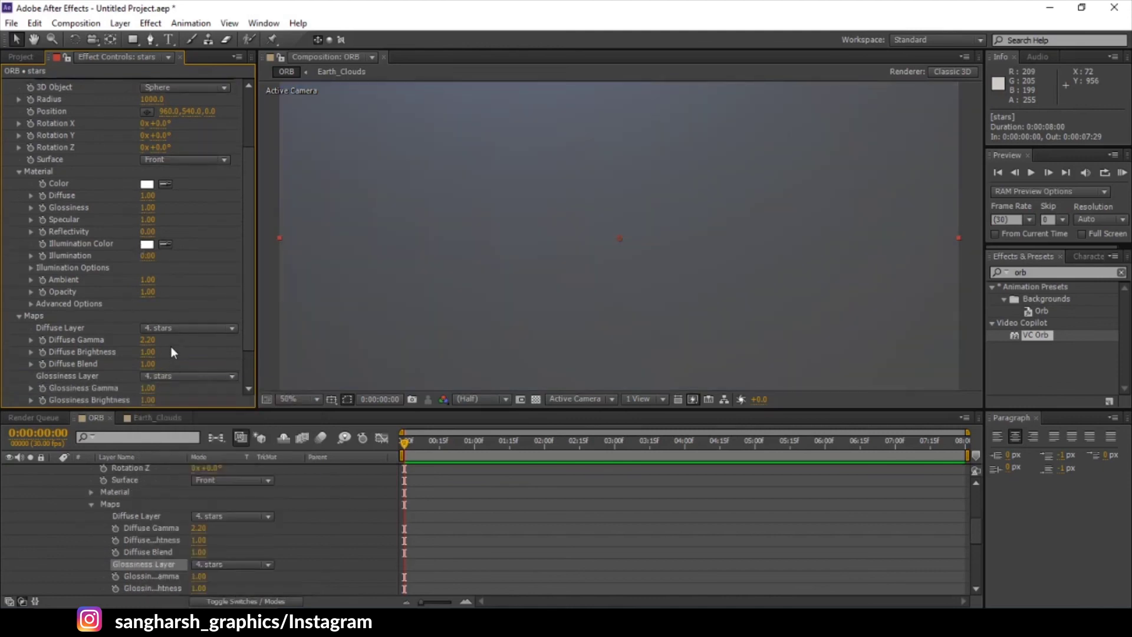
Step: Assign the stars layer to the stars orb's Illumination Layer and Bump Map Layer
{"action": "scroll", "coordinate": [171, 353], "scroll_direction": "down", "scroll_amount": 3}
{"action": "left_click", "coordinate": [172, 364]}
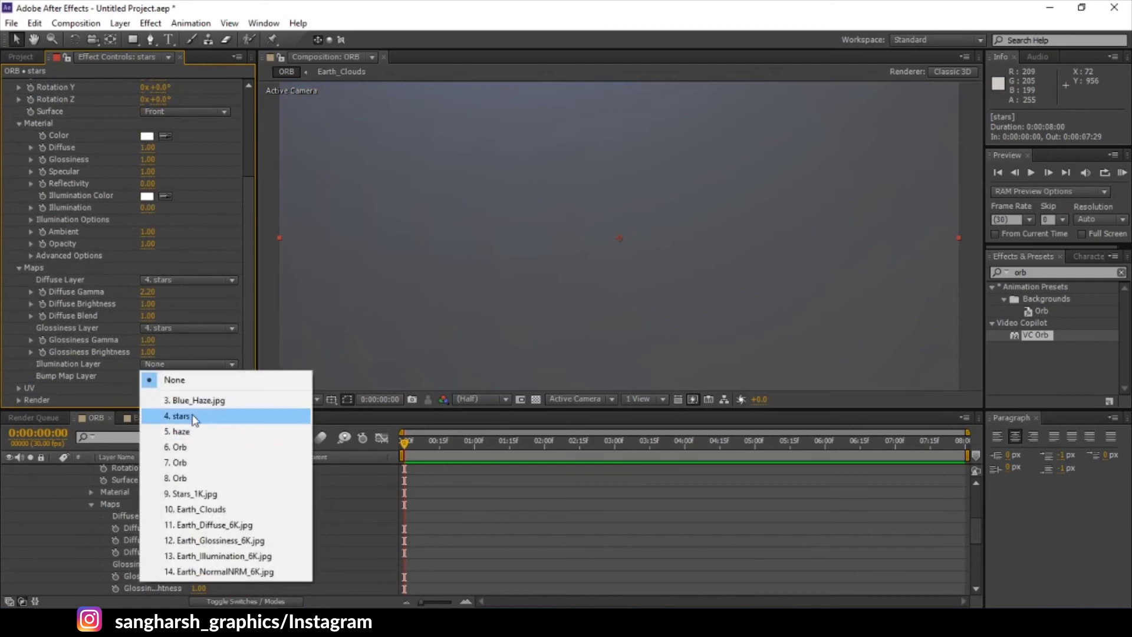
{"action": "left_click", "coordinate": [189, 416]}
{"action": "left_click", "coordinate": [164, 399]}
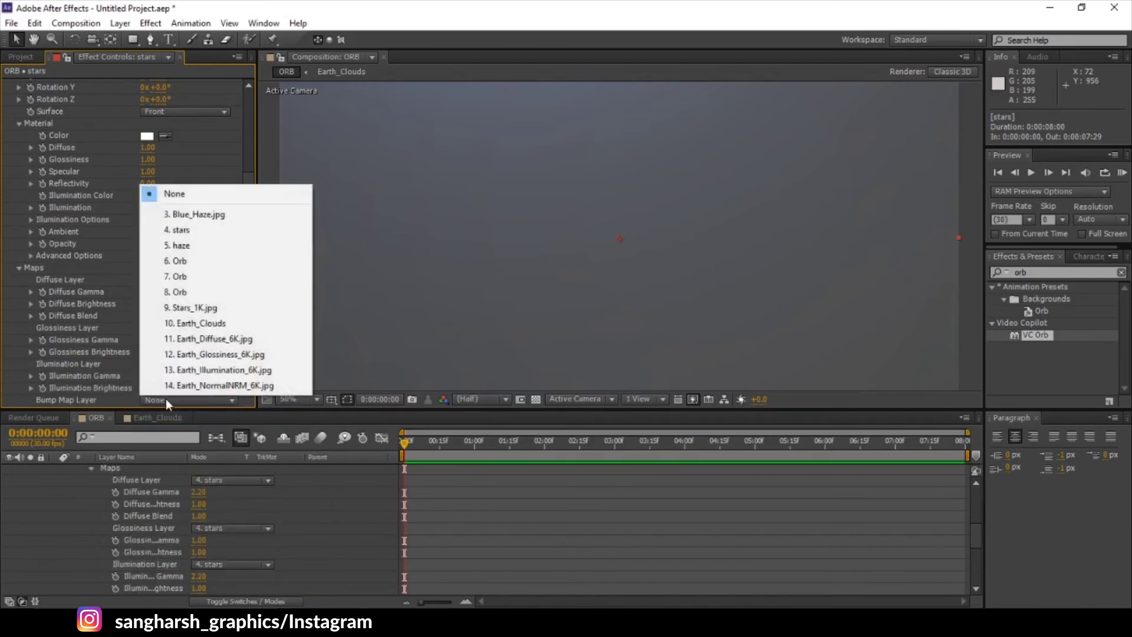
{"action": "left_click", "coordinate": [180, 229]}
Step: Reset the stars orb's Glossiness Layer to None
{"action": "scroll", "coordinate": [184, 377], "scroll_direction": "down", "scroll_amount": 3}
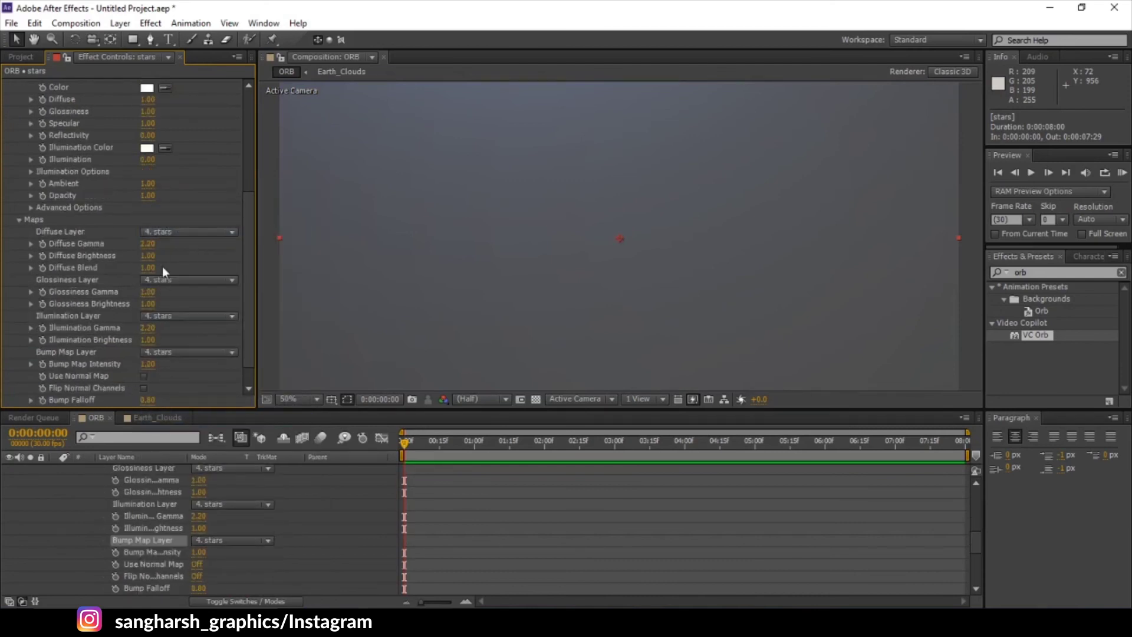
{"action": "left_click", "coordinate": [168, 280]}
{"action": "left_click", "coordinate": [197, 296]}
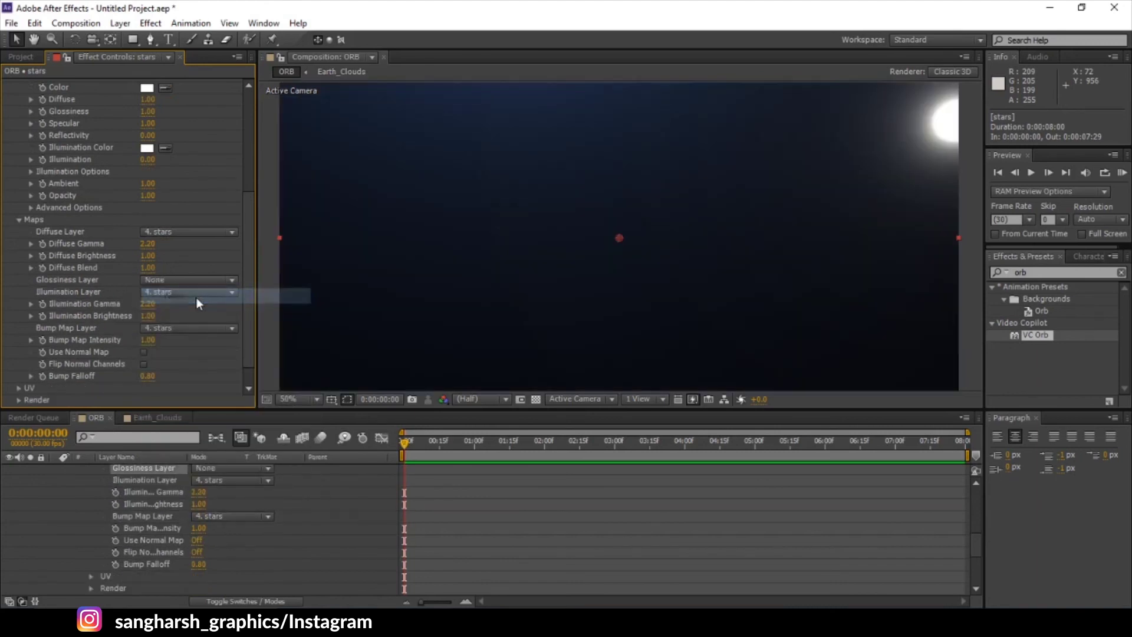
Step: Reduce the stars orb's Radius to 937.5
{"action": "scroll", "coordinate": [194, 163], "scroll_direction": "up", "scroll_amount": 10}
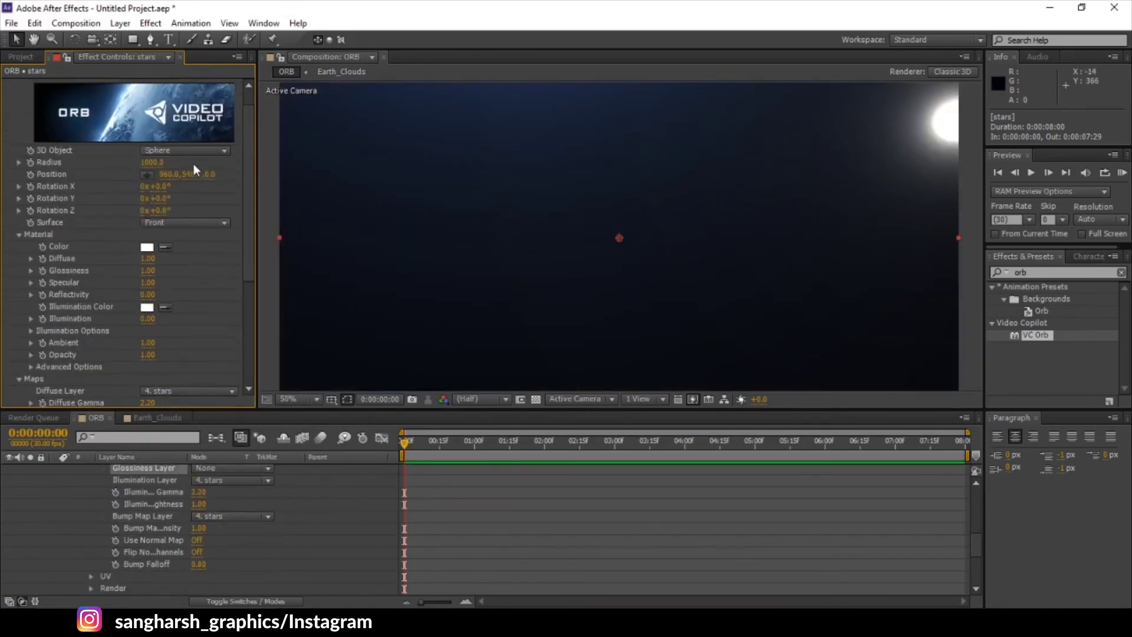
{"action": "scroll", "coordinate": [194, 164], "scroll_direction": "up", "scroll_amount": 1}
{"action": "left_click_drag", "start_coordinate": [151, 184], "coordinate": [38, 186]}
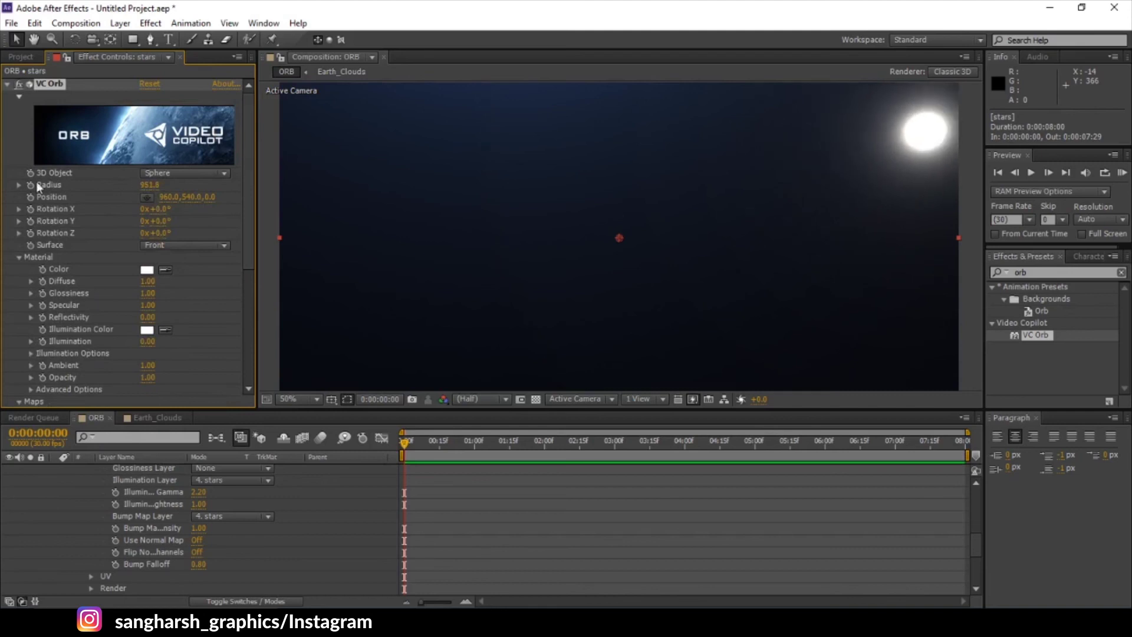
{"action": "left_click_drag", "start_coordinate": [175, 188], "coordinate": [150, 185]}
Step: Set the stars layer's blending mode to Screen
{"action": "scroll", "coordinate": [215, 502], "scroll_direction": "up", "scroll_amount": 5}
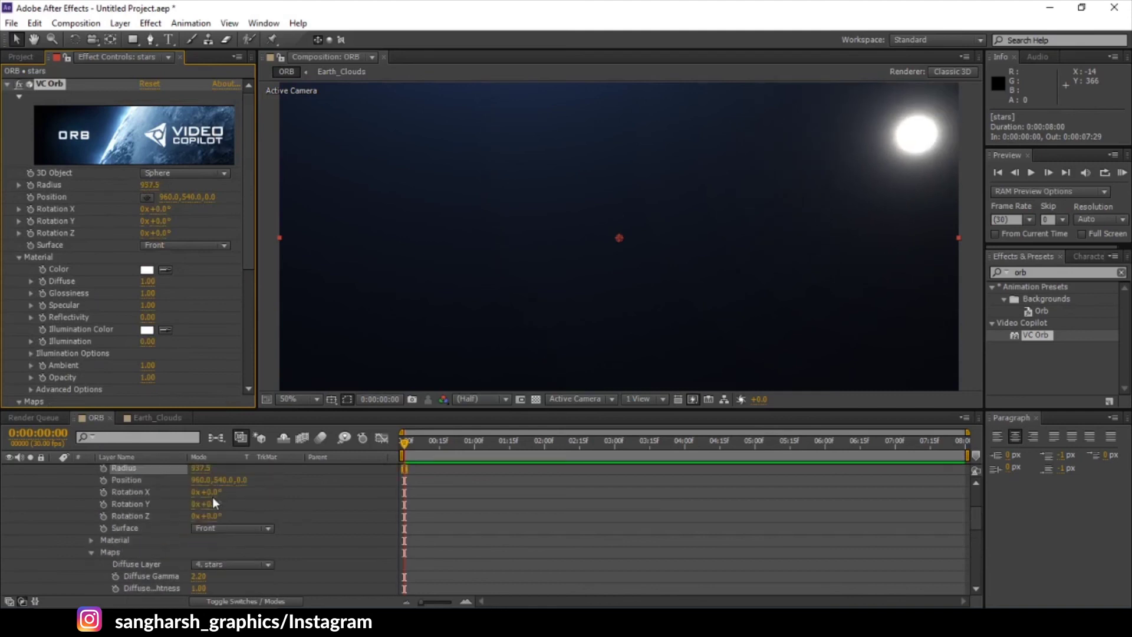
{"action": "left_click", "coordinate": [215, 504]}
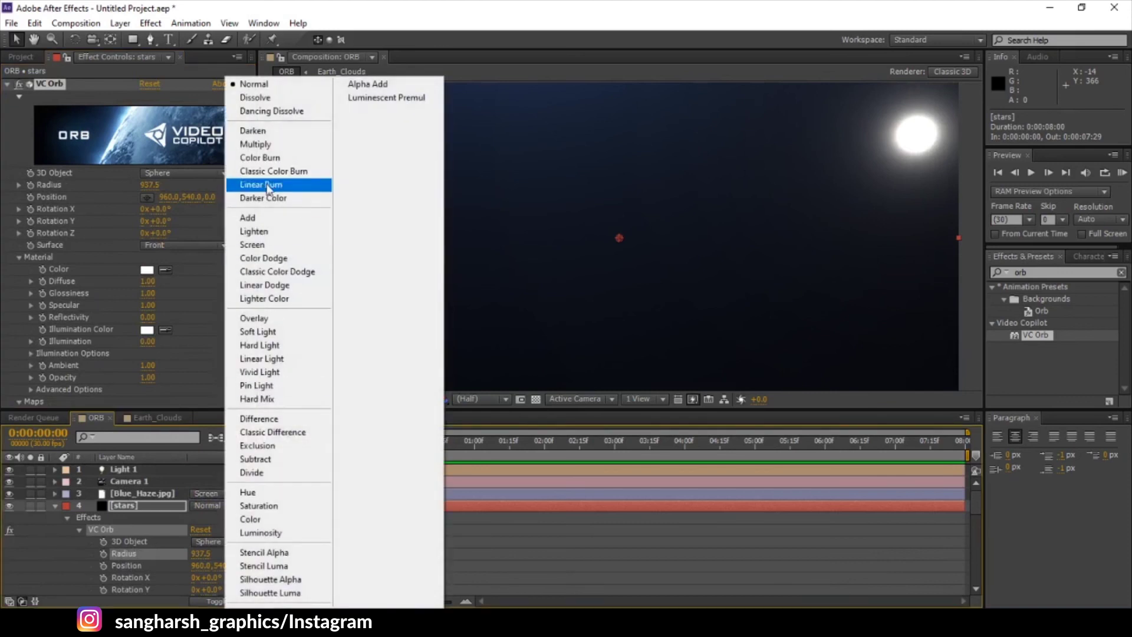
{"action": "left_click", "coordinate": [254, 245]}
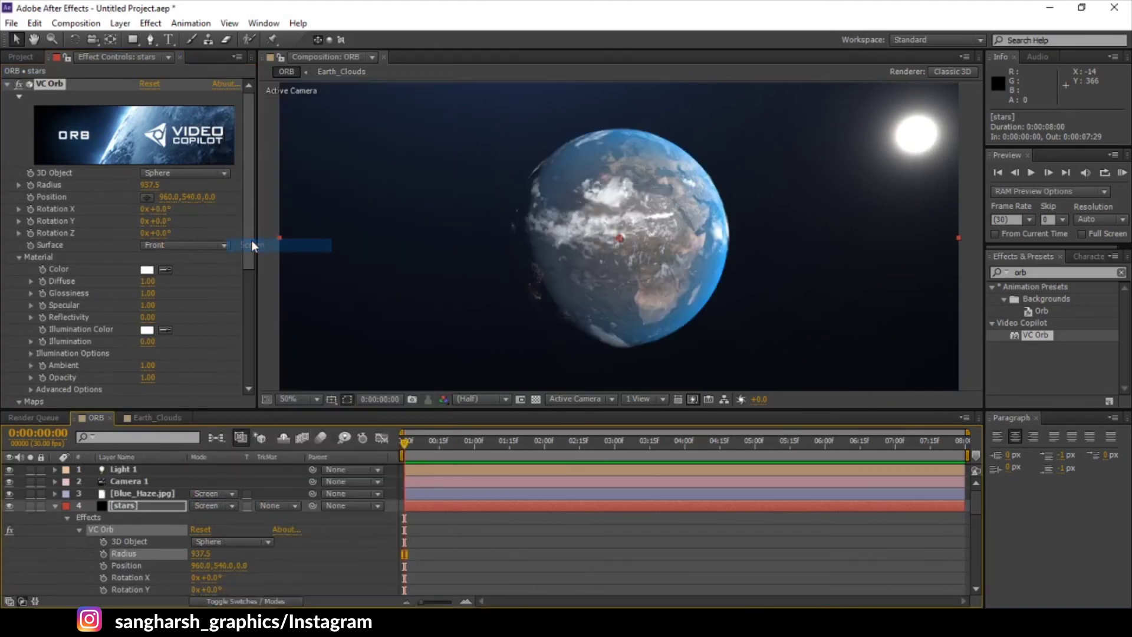
Step: Set the stars orb's Radius to 200
{"action": "key", "text": "comma"}
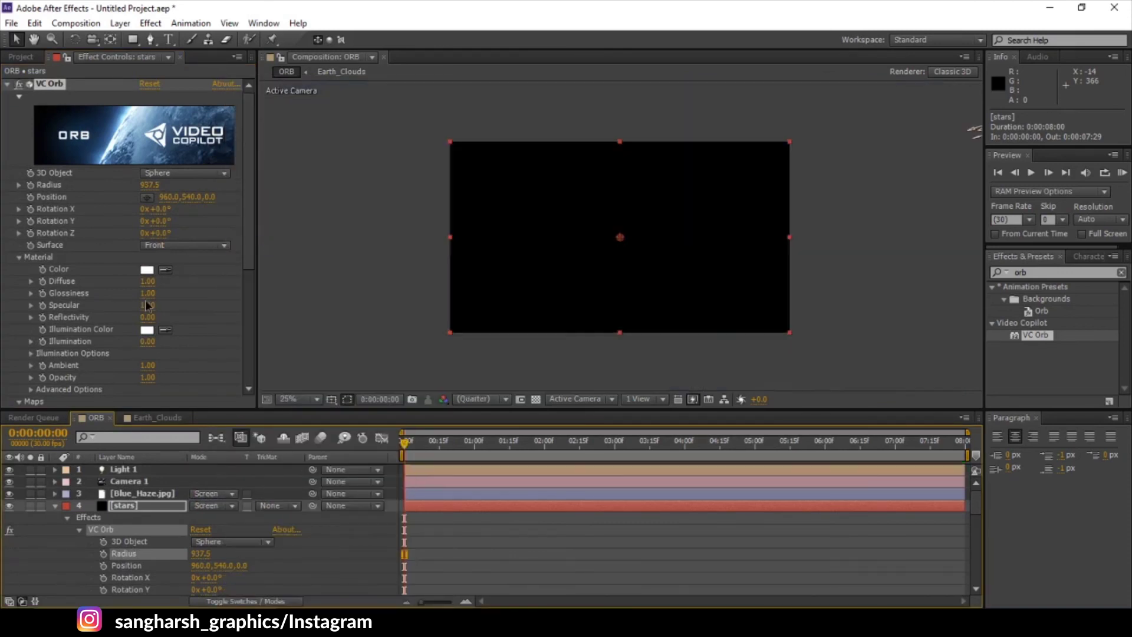
{"action": "scroll", "coordinate": [145, 299], "scroll_direction": "down", "scroll_amount": 6}
{"action": "scroll", "coordinate": [146, 329], "scroll_direction": "down", "scroll_amount": 1}
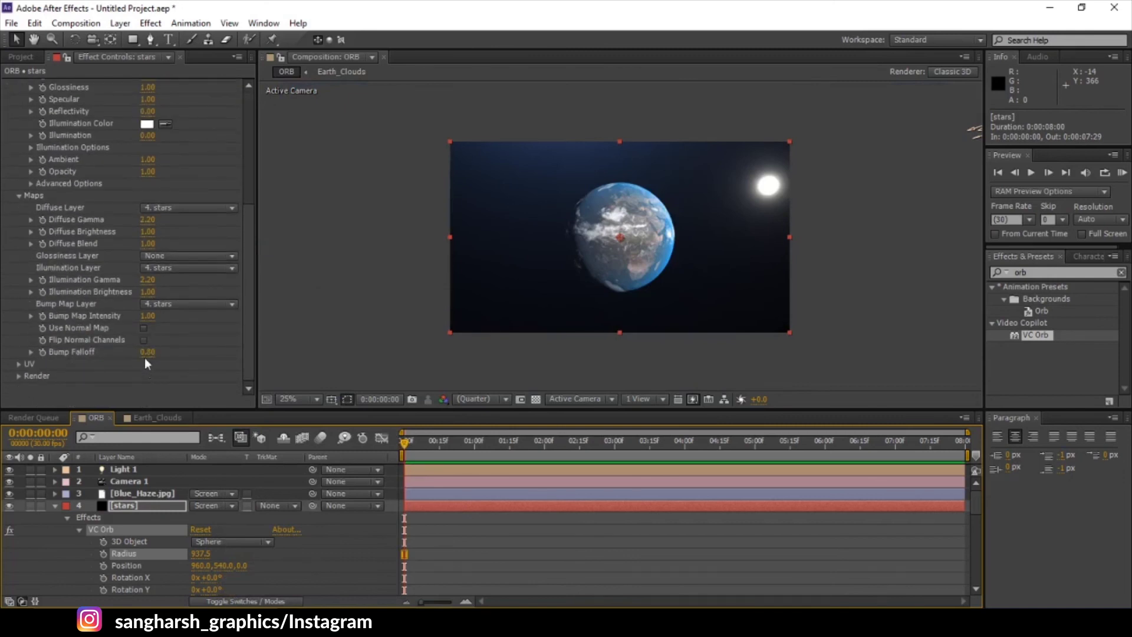
{"action": "scroll", "coordinate": [146, 363], "scroll_direction": "up", "scroll_amount": 6}
{"action": "left_click", "coordinate": [151, 170]}
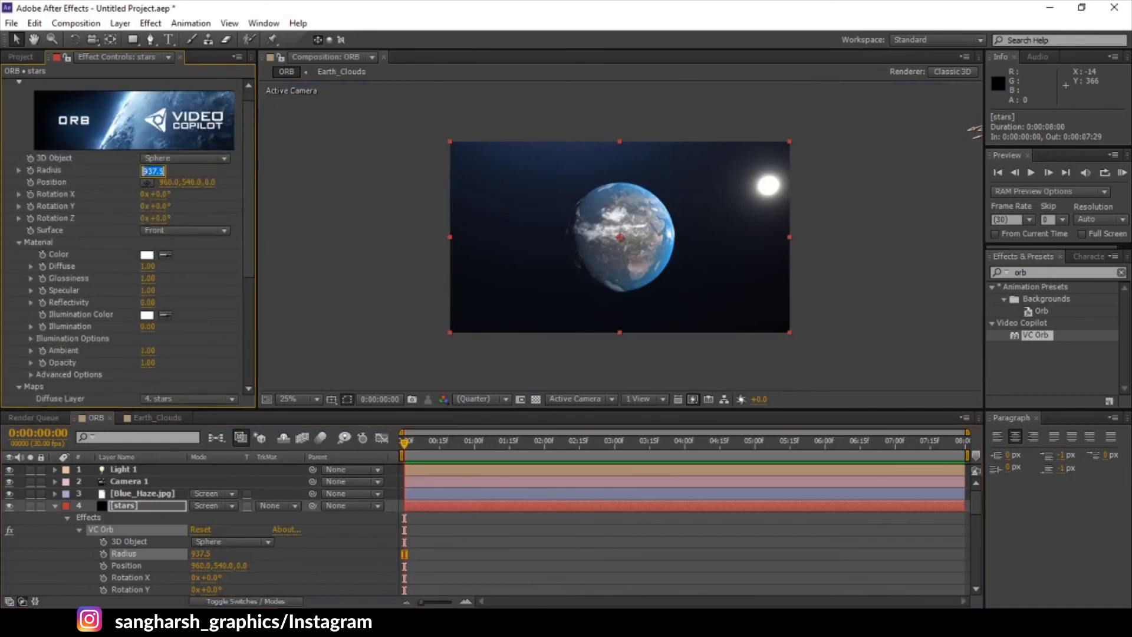
{"action": "type", "text": "200"}
{"action": "key", "text": "Return"}
{"action": "scroll", "coordinate": [611, 228], "scroll_direction": "up", "scroll_amount": 2}
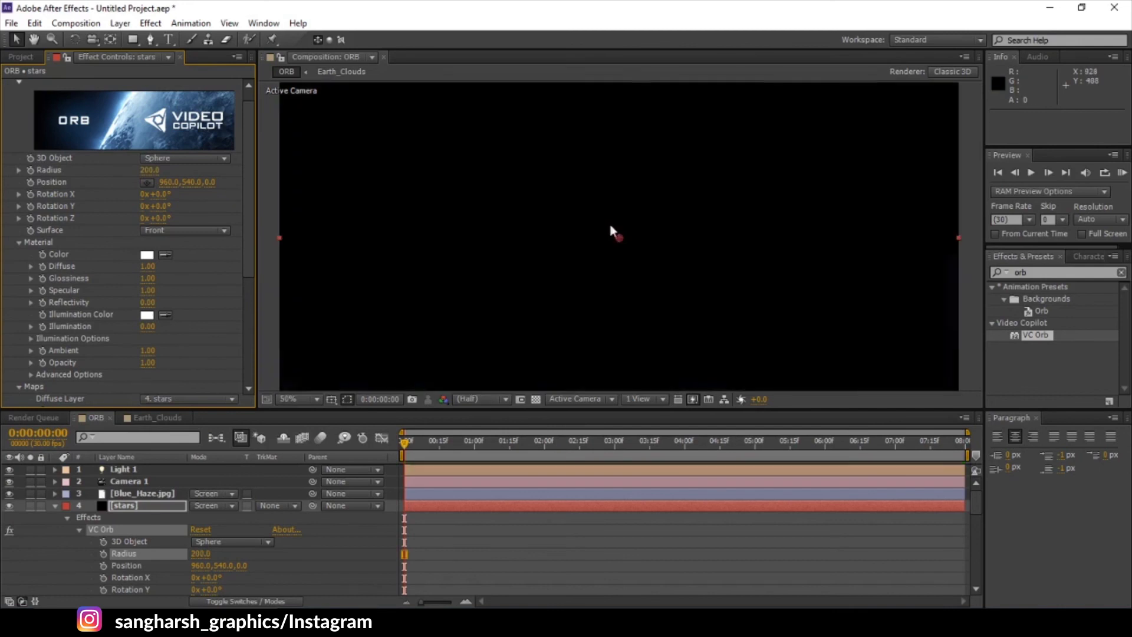
Step: Solo the stars layer to display it on its own in the composition
{"action": "left_click", "coordinate": [16, 505]}
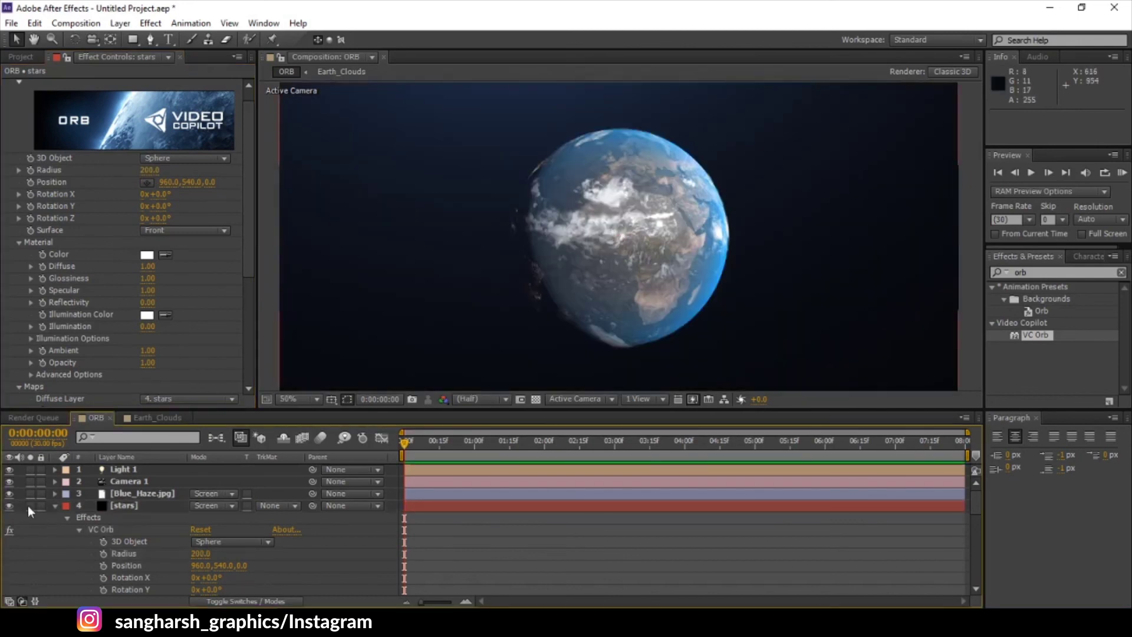
{"action": "left_click", "coordinate": [28, 505]}
{"action": "scroll", "coordinate": [621, 292], "scroll_direction": "down", "scroll_amount": 2}
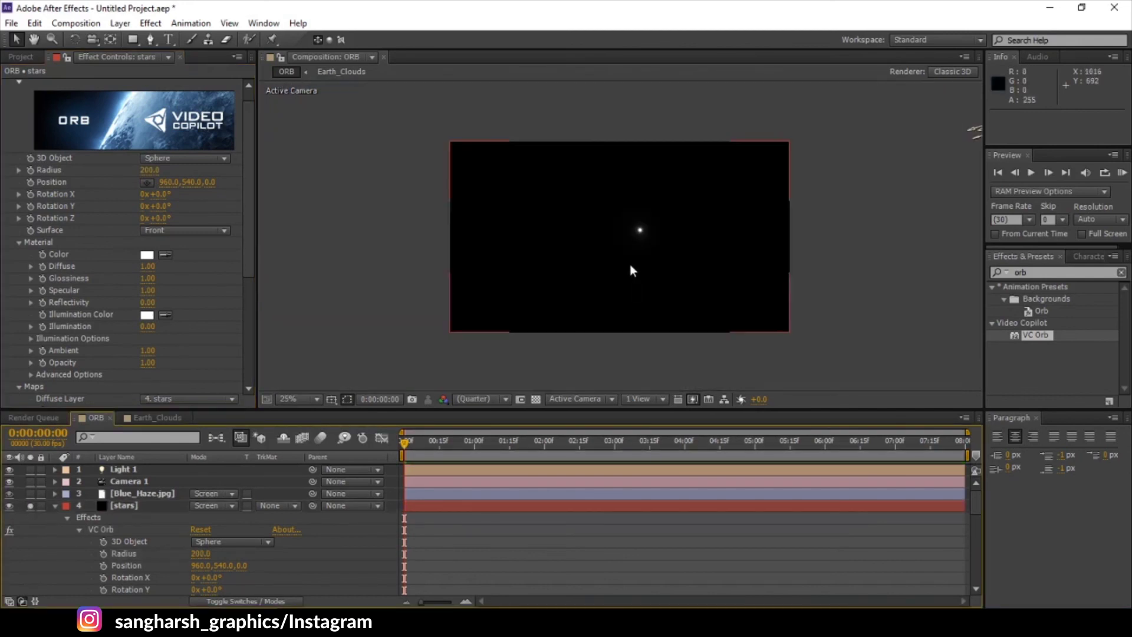
Step: Set the stars orb's Diffuse to 0.96 and its Illumination to 4.41
{"action": "left_click", "coordinate": [126, 504]}
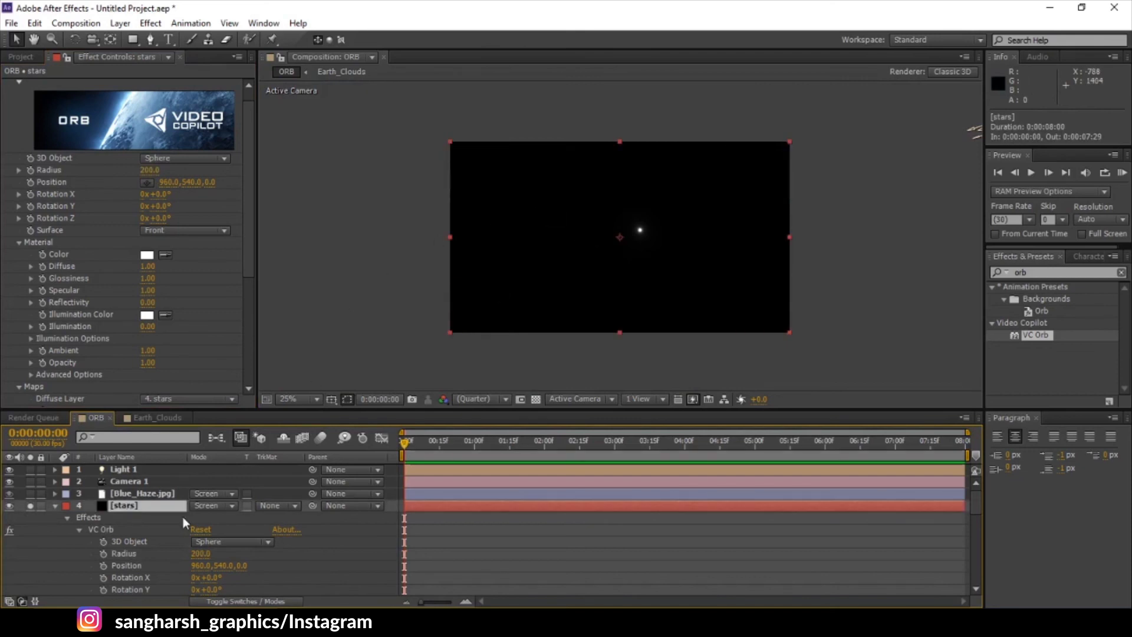
{"action": "scroll", "coordinate": [93, 522], "scroll_direction": "down", "scroll_amount": 3}
{"action": "scroll", "coordinate": [94, 522], "scroll_direction": "up", "scroll_amount": 3}
{"action": "scroll", "coordinate": [104, 315], "scroll_direction": "down", "scroll_amount": 3}
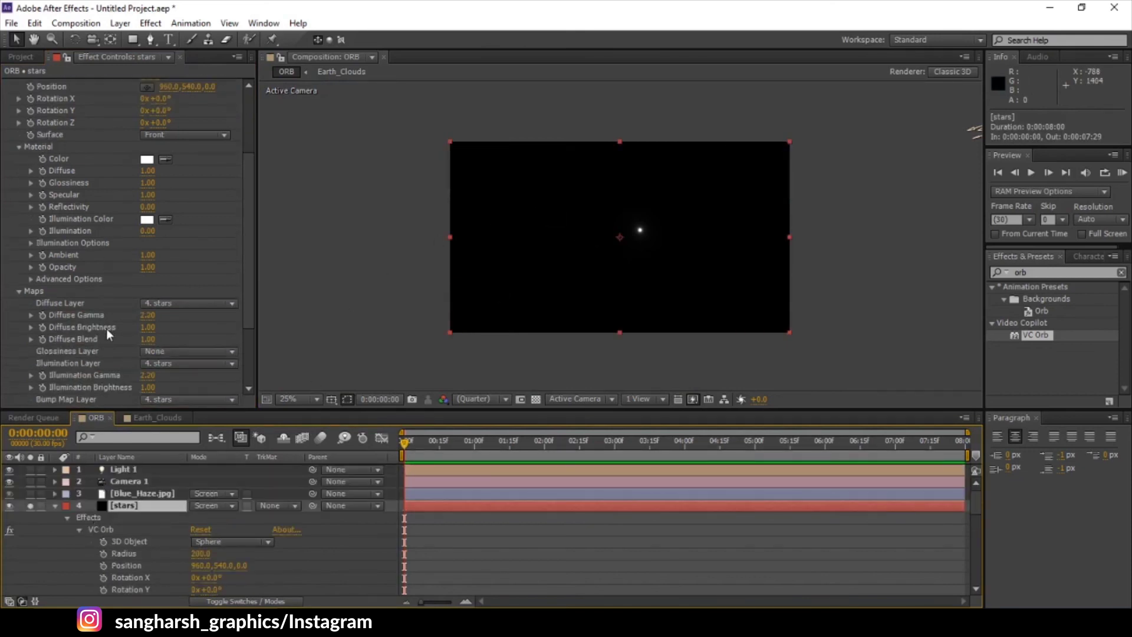
{"action": "scroll", "coordinate": [106, 327], "scroll_direction": "down", "scroll_amount": 3}
{"action": "scroll", "coordinate": [119, 243], "scroll_direction": "up", "scroll_amount": 5}
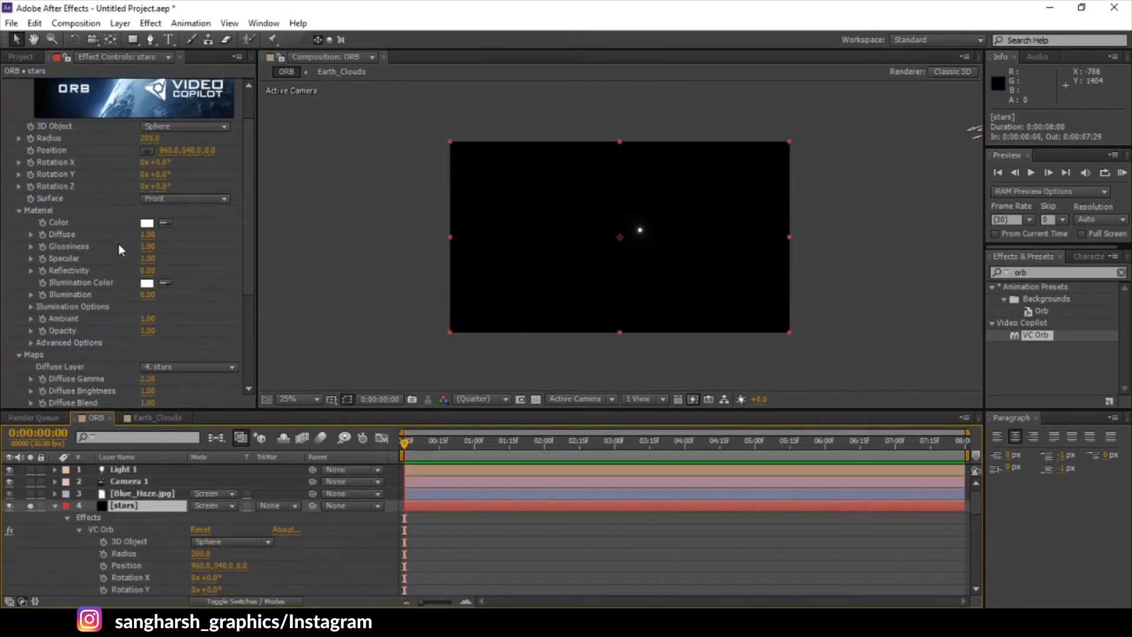
{"action": "left_click_drag", "start_coordinate": [147, 234], "coordinate": [136, 230]}
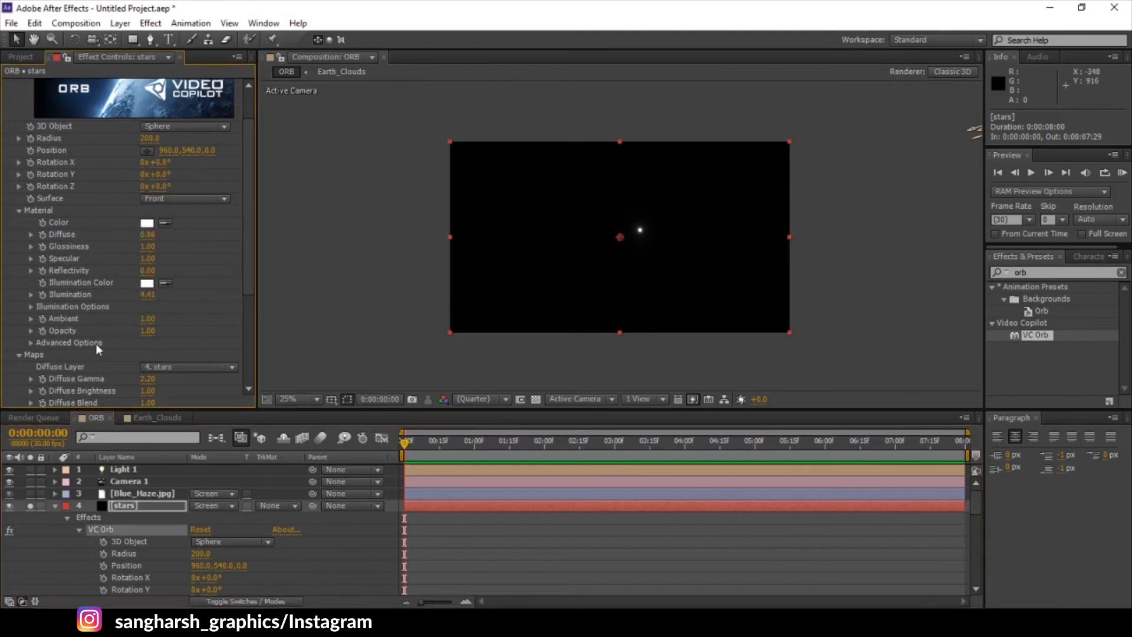
Step: Try the stars layer as the orb's Glossiness map, and return that map to None
{"action": "scroll", "coordinate": [99, 349], "scroll_direction": "down", "scroll_amount": 5}
{"action": "left_click", "coordinate": [183, 257]}
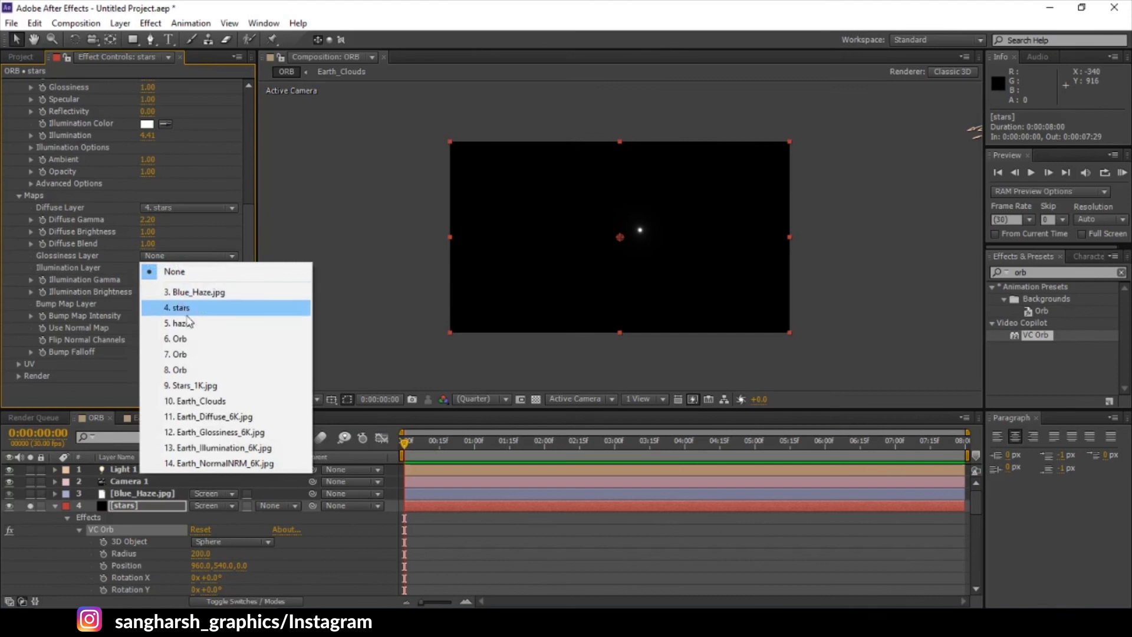
{"action": "left_click", "coordinate": [190, 306]}
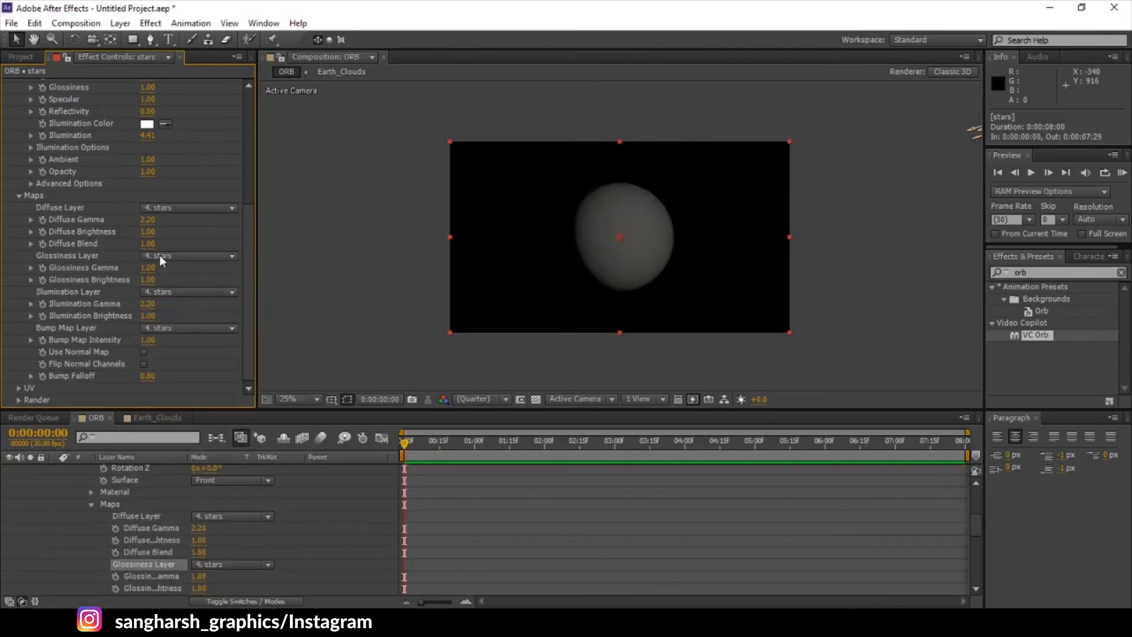
{"action": "scroll", "coordinate": [161, 261], "scroll_direction": "up", "scroll_amount": 2}
{"action": "left_click", "coordinate": [168, 321]}
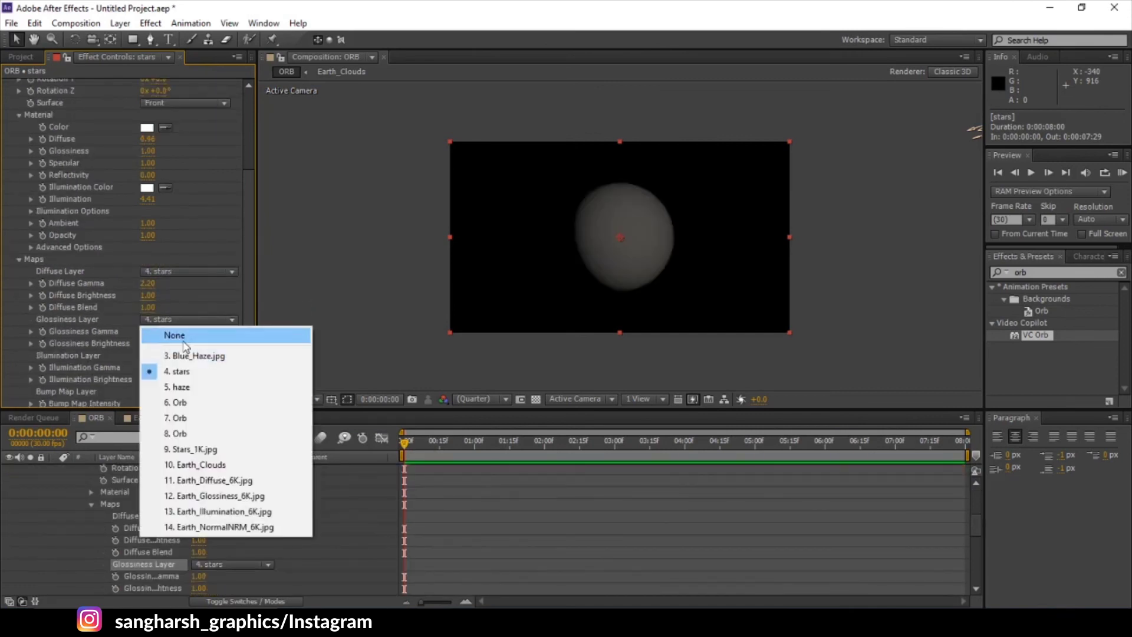
{"action": "left_click", "coordinate": [183, 339]}
{"action": "scroll", "coordinate": [259, 504], "scroll_direction": "up", "scroll_amount": 5}
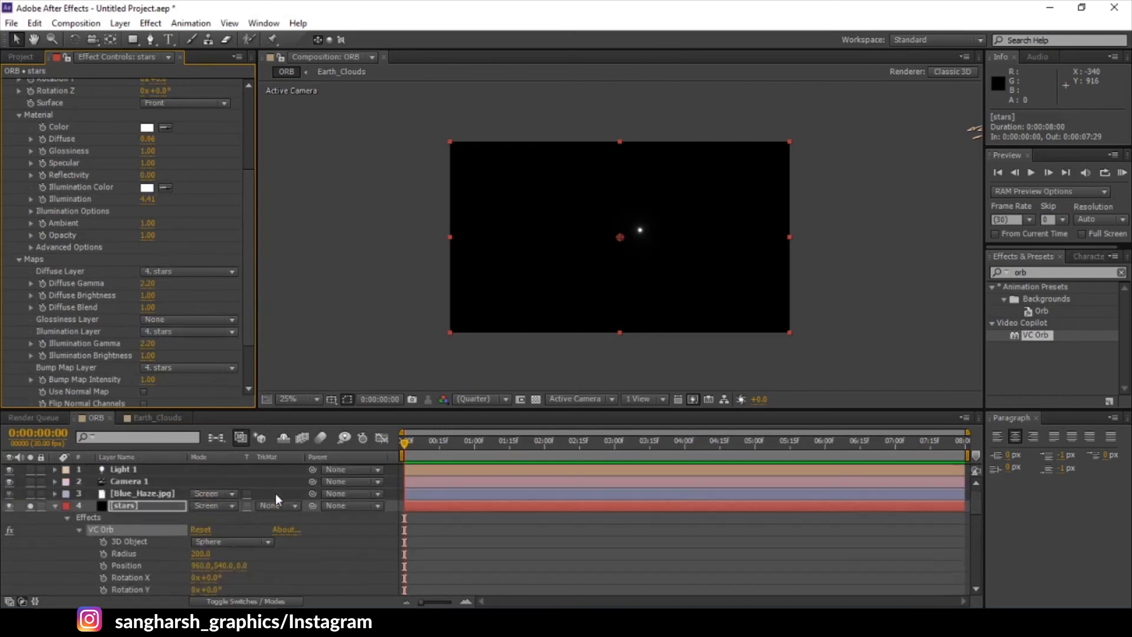
Step: Set the stars layer's blending mode to Normal and inspect the orb more closely in the composition
{"action": "left_click", "coordinate": [225, 506]}
{"action": "left_click", "coordinate": [259, 87]}
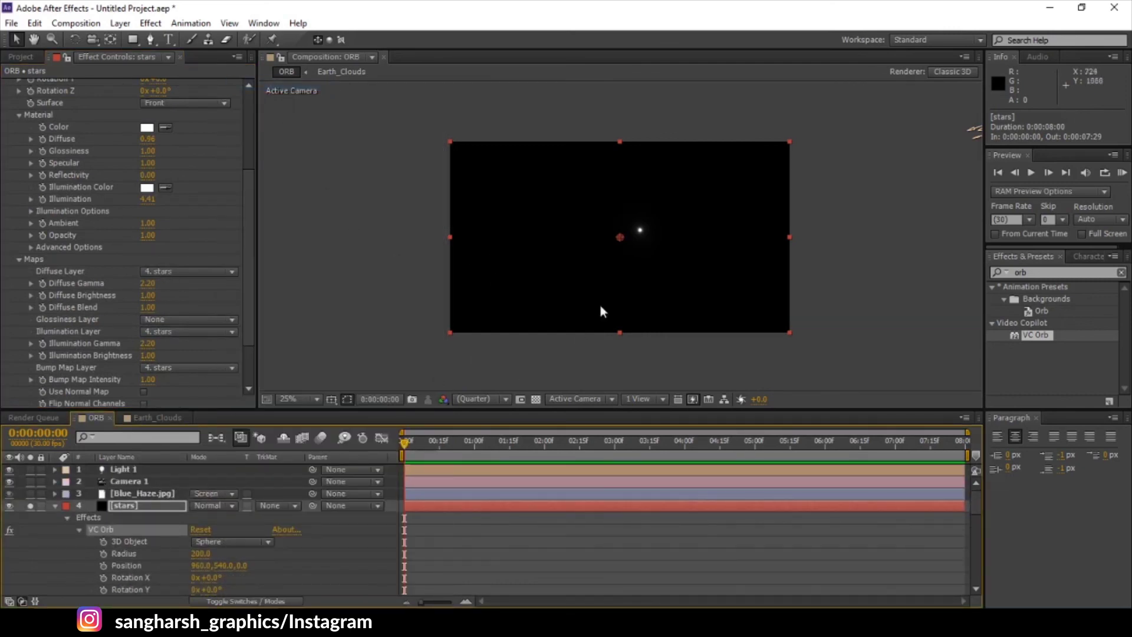
{"action": "scroll", "coordinate": [630, 237], "scroll_direction": "up", "scroll_amount": 2}
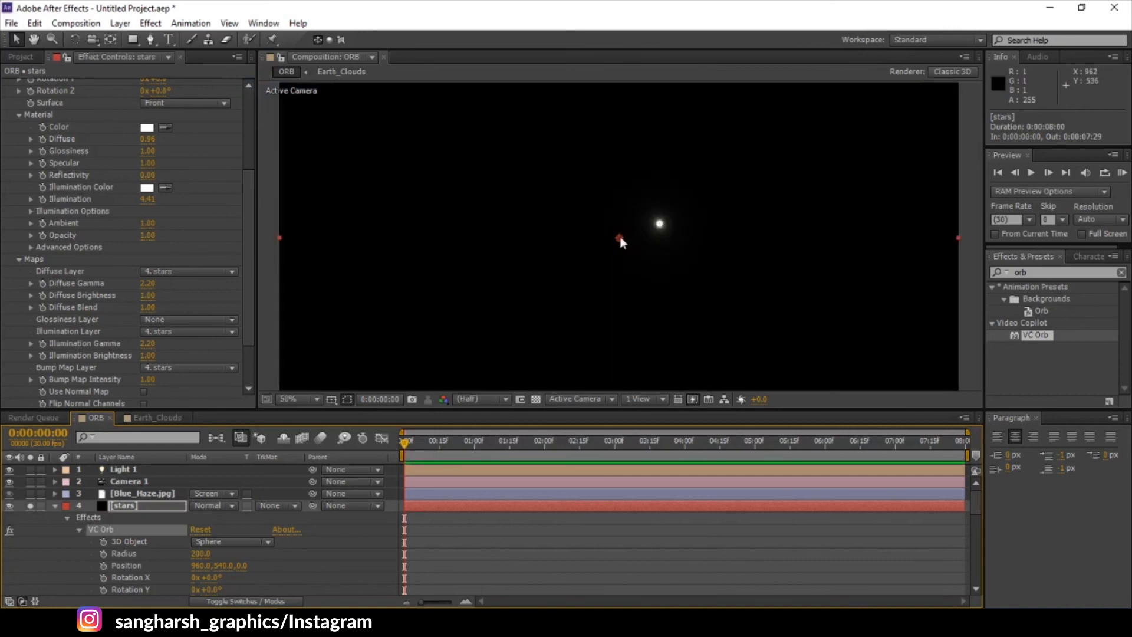
{"action": "scroll", "coordinate": [148, 264], "scroll_direction": "up", "scroll_amount": 2}
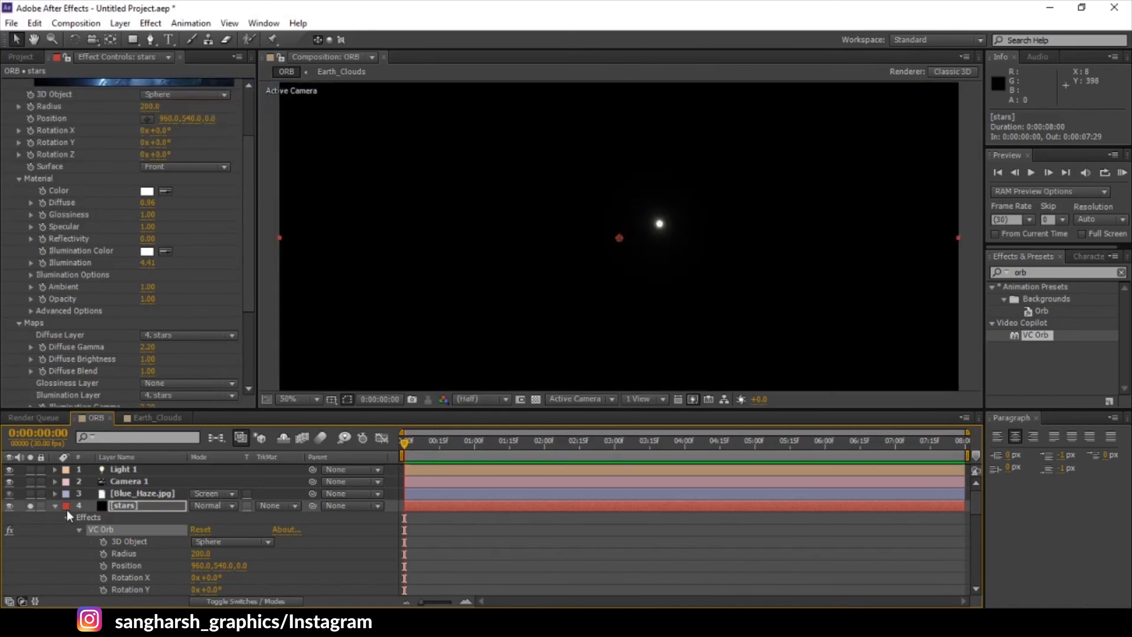
Step: Set the stars orb's Glossiness to 0.00 and raise its Diffuse to 1.74
{"action": "scroll", "coordinate": [66, 509], "scroll_direction": "down", "scroll_amount": 3}
{"action": "scroll", "coordinate": [64, 512], "scroll_direction": "up", "scroll_amount": 3}
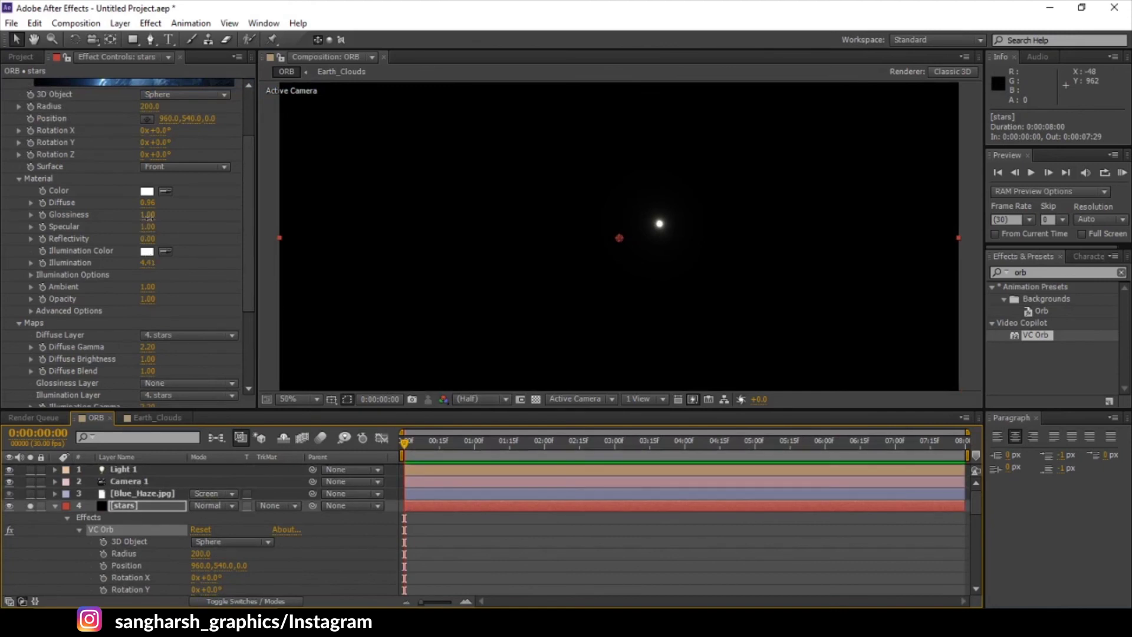
{"action": "left_click_drag", "start_coordinate": [239, 217], "coordinate": [143, 223]}
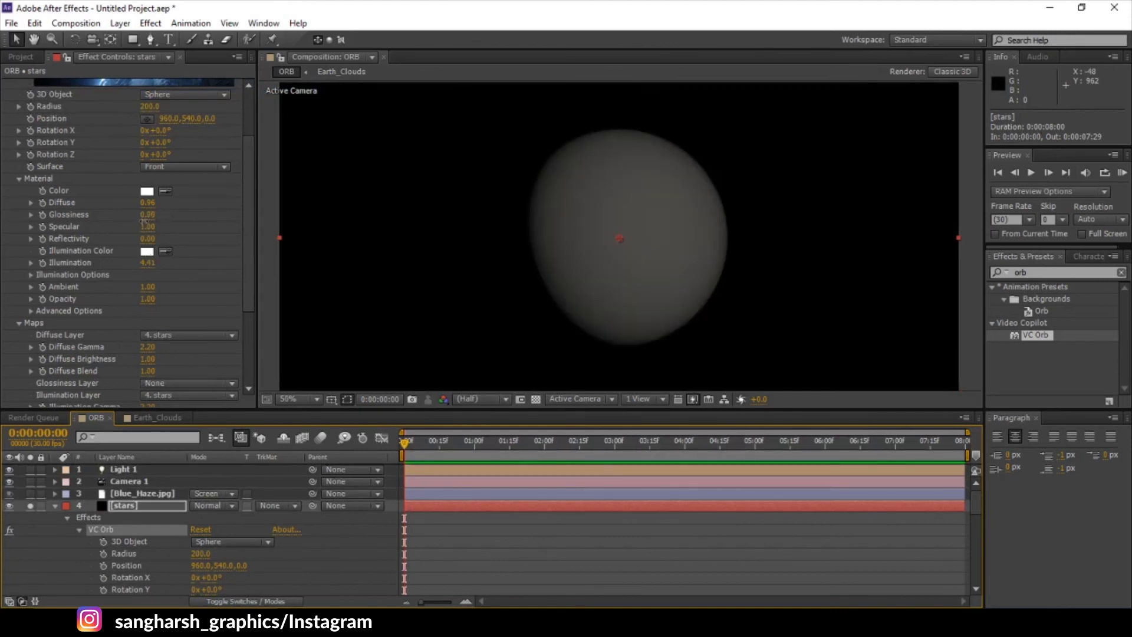
{"action": "mouse_move", "coordinate": [74, 223]}
{"action": "left_mouse_down"}
{"action": "mouse_move", "coordinate": [154, 220]}
{"action": "mouse_move", "coordinate": [88, 218]}
{"action": "left_mouse_up"}
{"action": "left_click", "coordinate": [148, 205]}
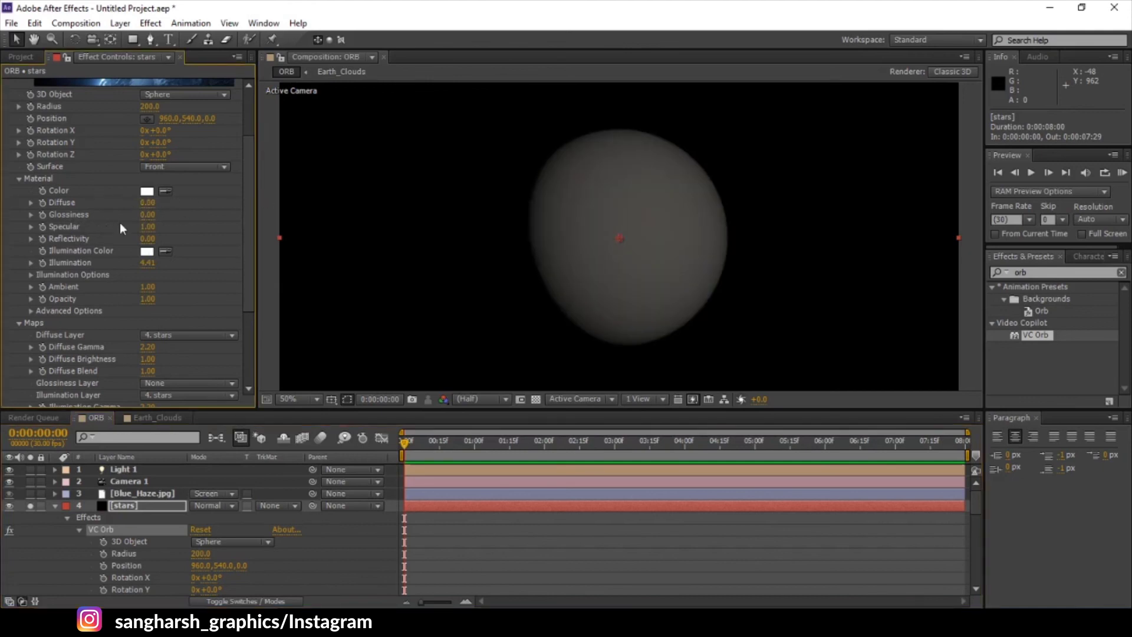
{"action": "left_click_drag", "start_coordinate": [147, 203], "coordinate": [267, 201]}
Step: Assign Stars_1K.jpg as both the Diffuse Layer and the Illumination Layer of the stars orb
{"action": "scroll", "coordinate": [153, 330], "scroll_direction": "down", "scroll_amount": 3}
{"action": "left_click", "coordinate": [192, 272]}
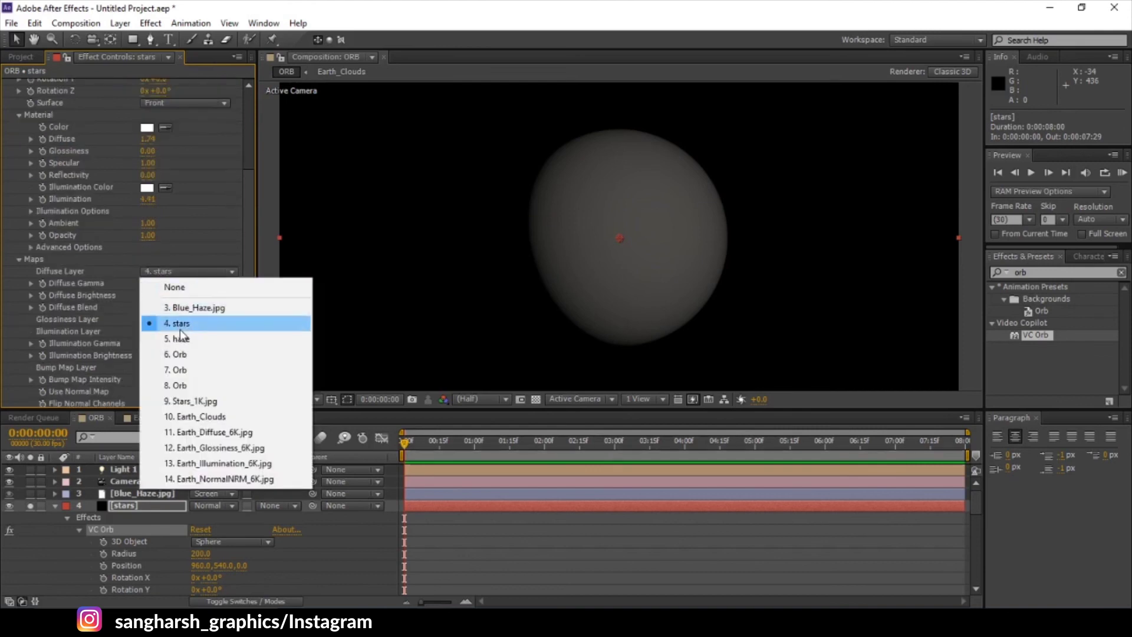
{"action": "left_click", "coordinate": [200, 401]}
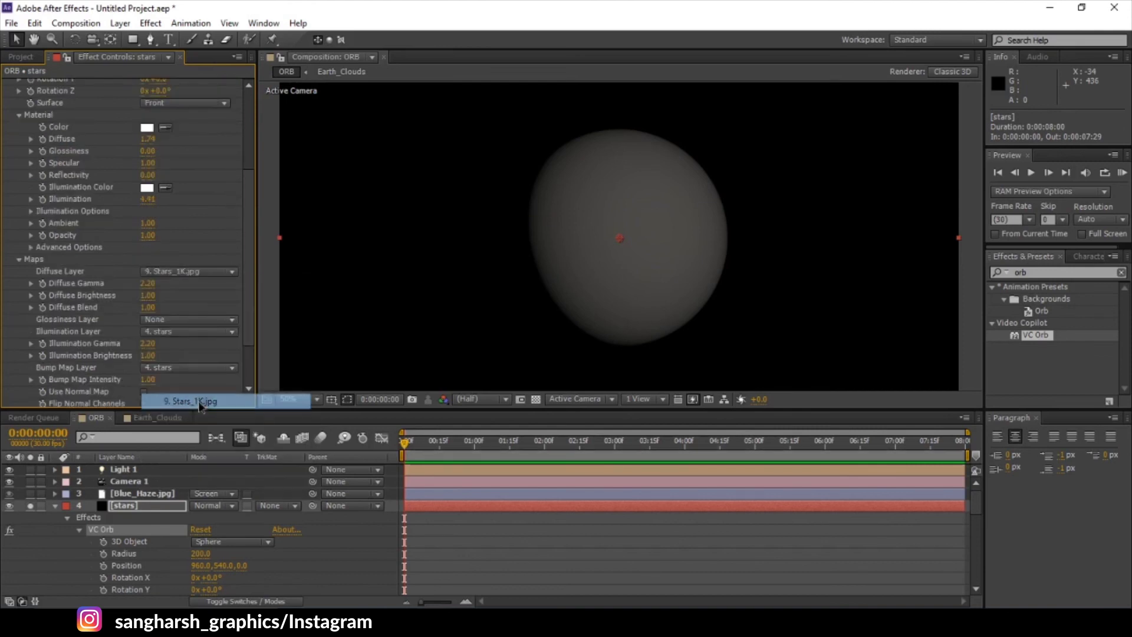
{"action": "left_click", "coordinate": [175, 327]}
{"action": "left_click", "coordinate": [175, 330]}
{"action": "left_click", "coordinate": [177, 331]}
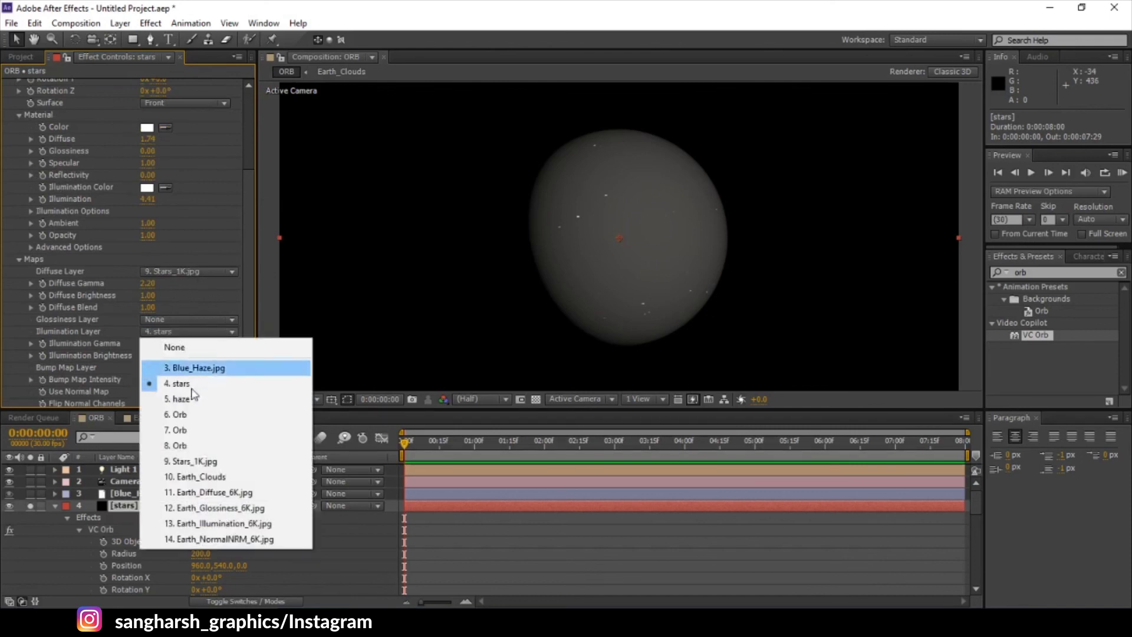
{"action": "left_click", "coordinate": [200, 462]}
{"action": "left_click", "coordinate": [181, 333]}
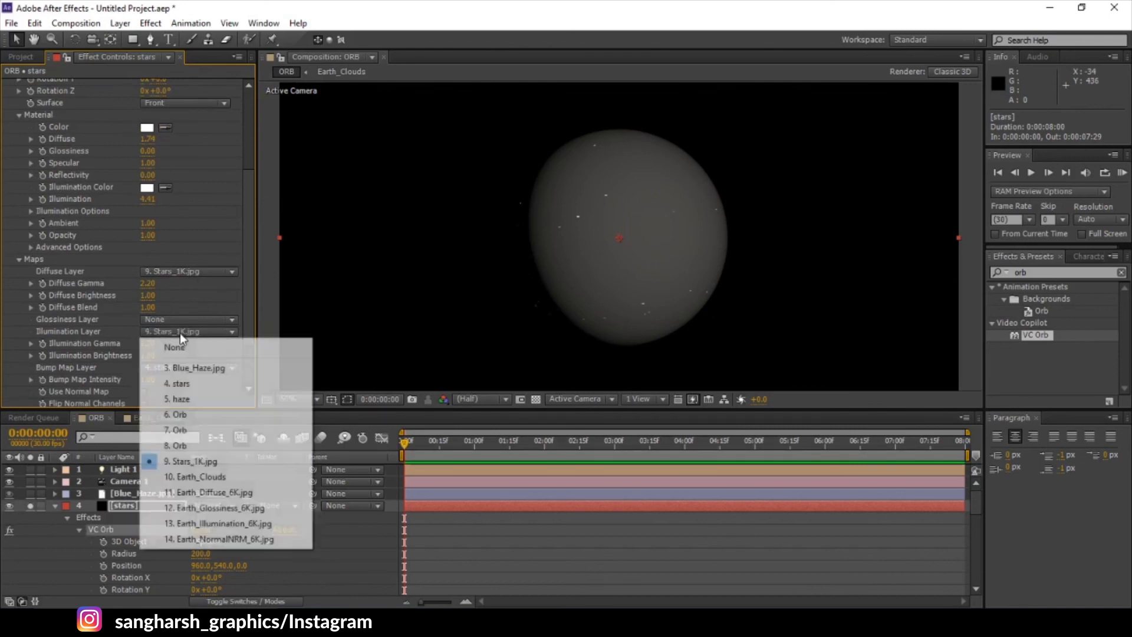
{"action": "left_click", "coordinate": [186, 462]}
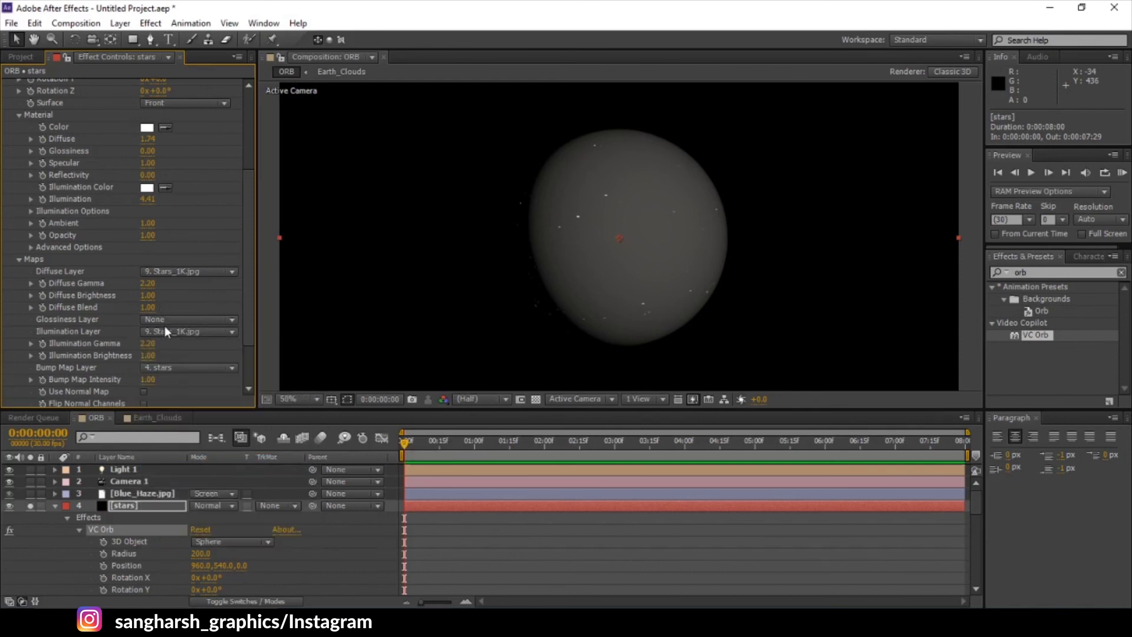
Step: Assign Stars_1K.jpg as the stars orb's Glossiness Layer and set its Bump Map Layer to None
{"action": "left_click", "coordinate": [167, 332]}
{"action": "left_click", "coordinate": [188, 450]}
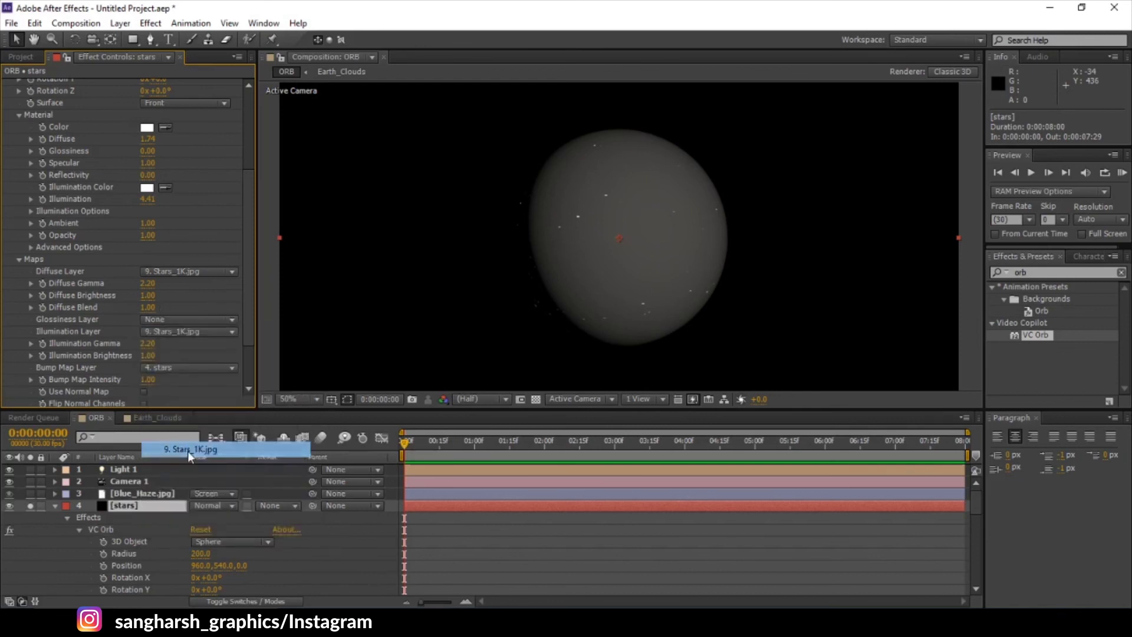
{"action": "left_click", "coordinate": [182, 389]}
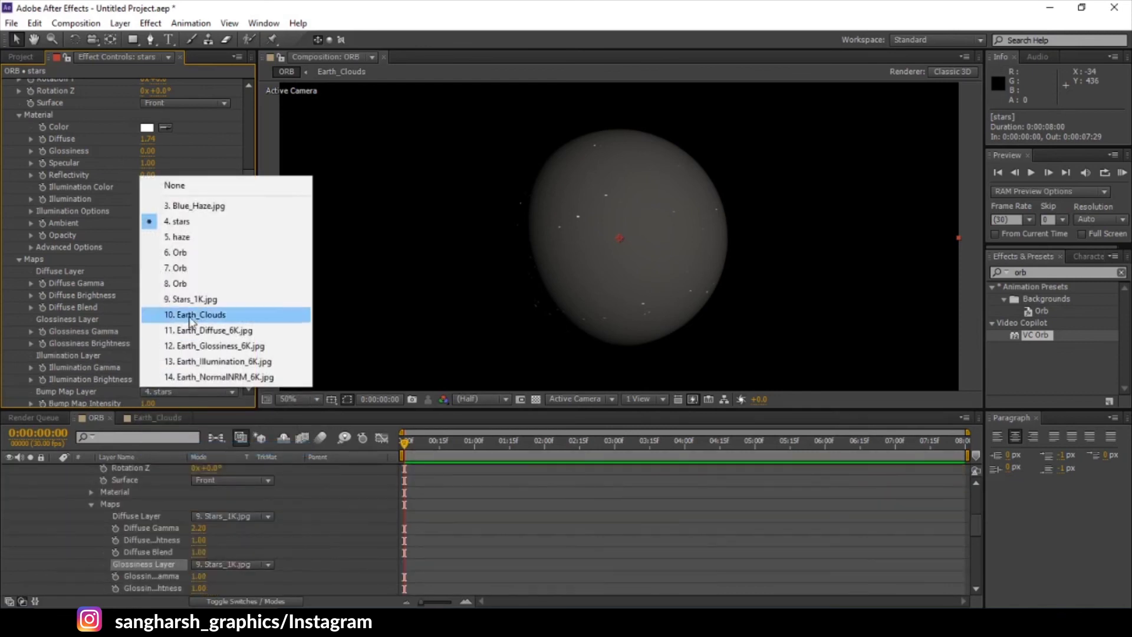
{"action": "left_click", "coordinate": [199, 299]}
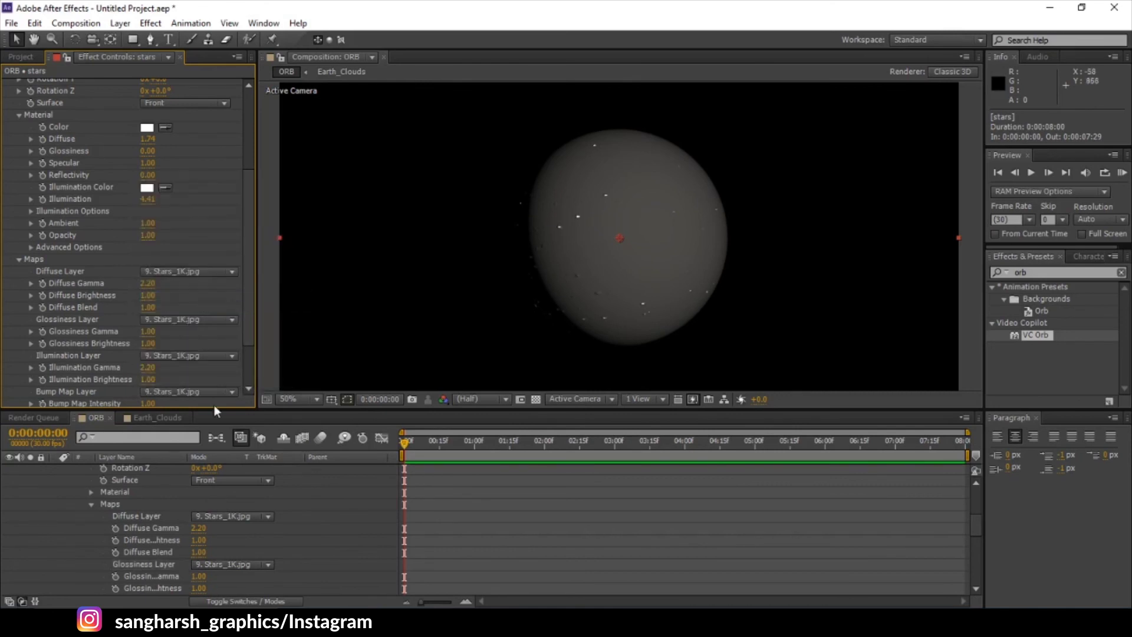
{"action": "left_click", "coordinate": [186, 390]}
{"action": "left_click", "coordinate": [189, 185]}
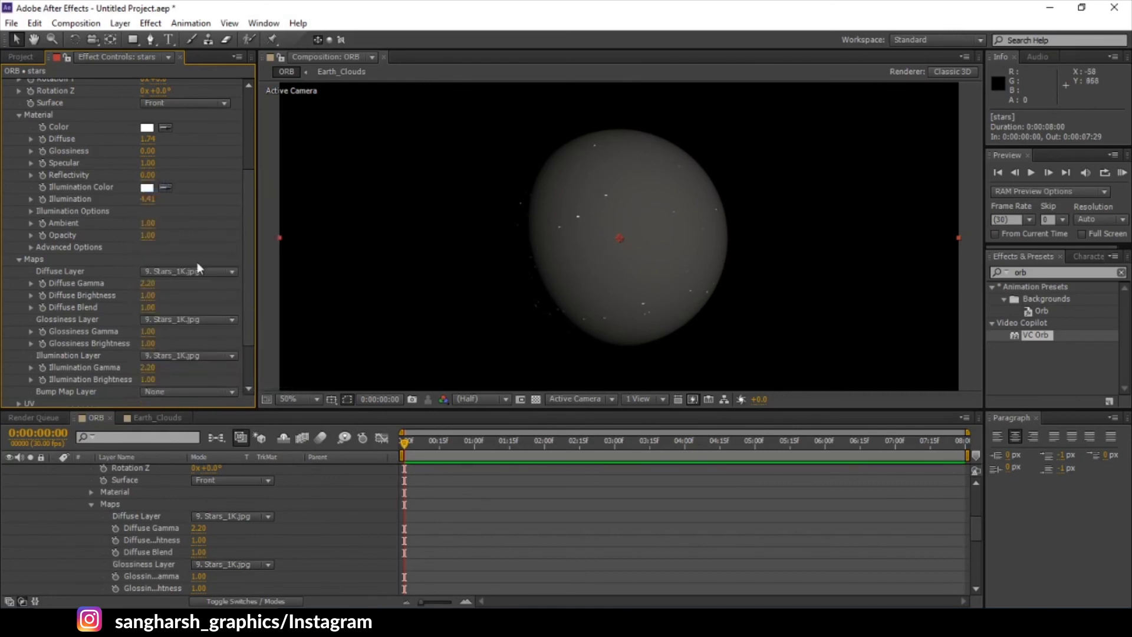
Step: Raise the stars orb's Diffuse to 6.28 and reduce its Specular to 0.00
{"action": "scroll", "coordinate": [257, 481], "scroll_direction": "up", "scroll_amount": 5}
{"action": "scroll", "coordinate": [227, 250], "scroll_direction": "up", "scroll_amount": 4}
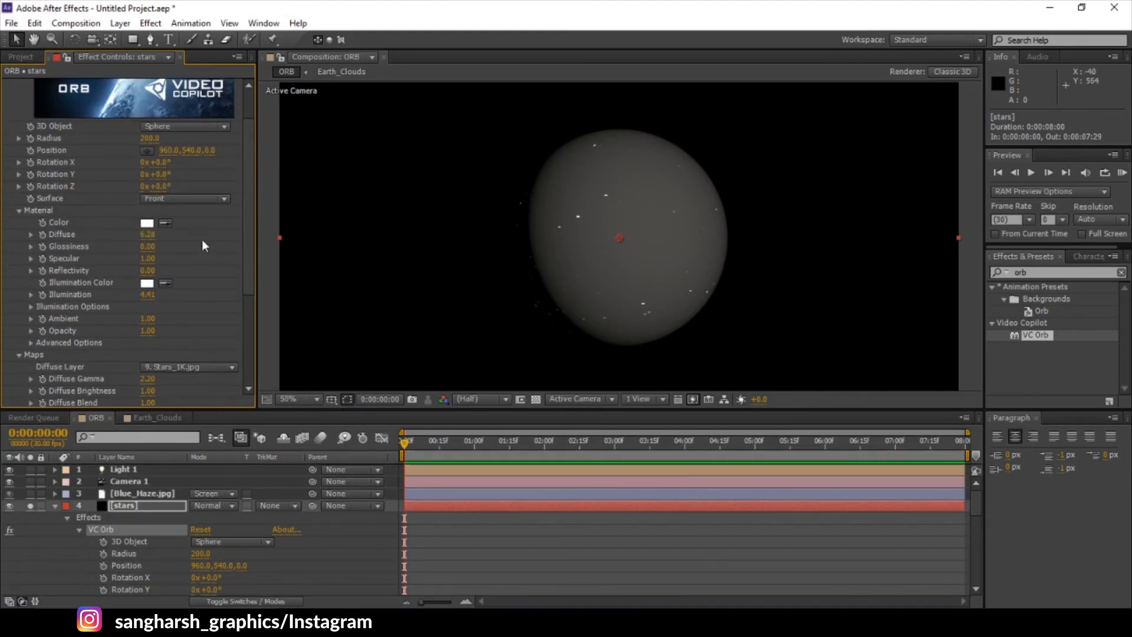
{"action": "left_click_drag", "start_coordinate": [148, 235], "coordinate": [3, 272]}
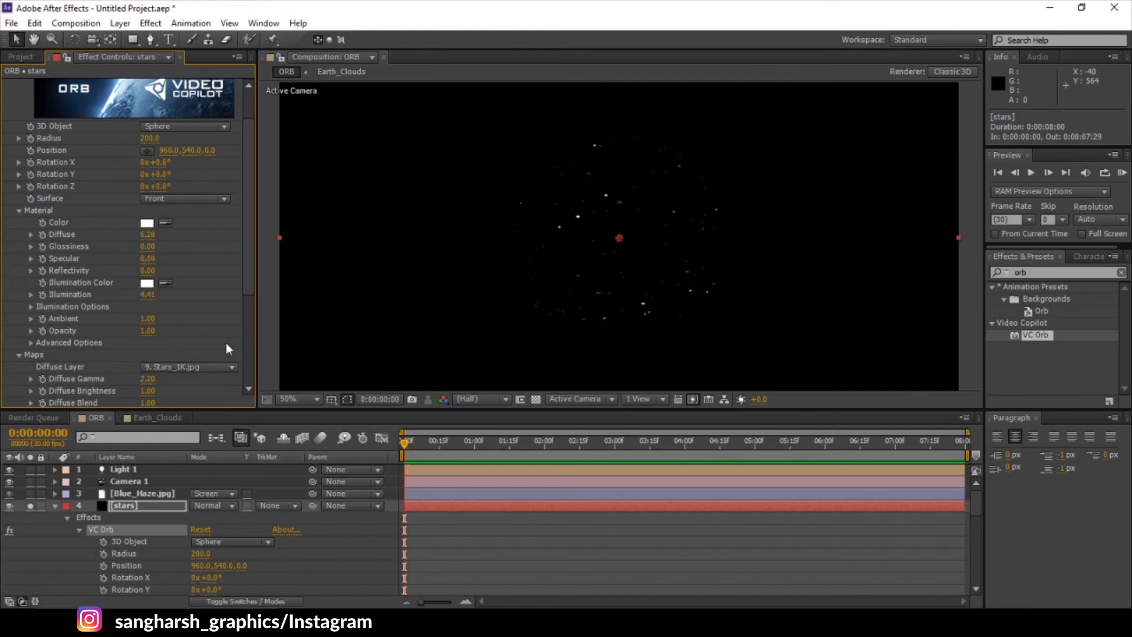
Step: Set the stars layer's blending mode to Screen and enlarge the orb's Radius to 282.4
{"action": "left_click", "coordinate": [220, 506]}
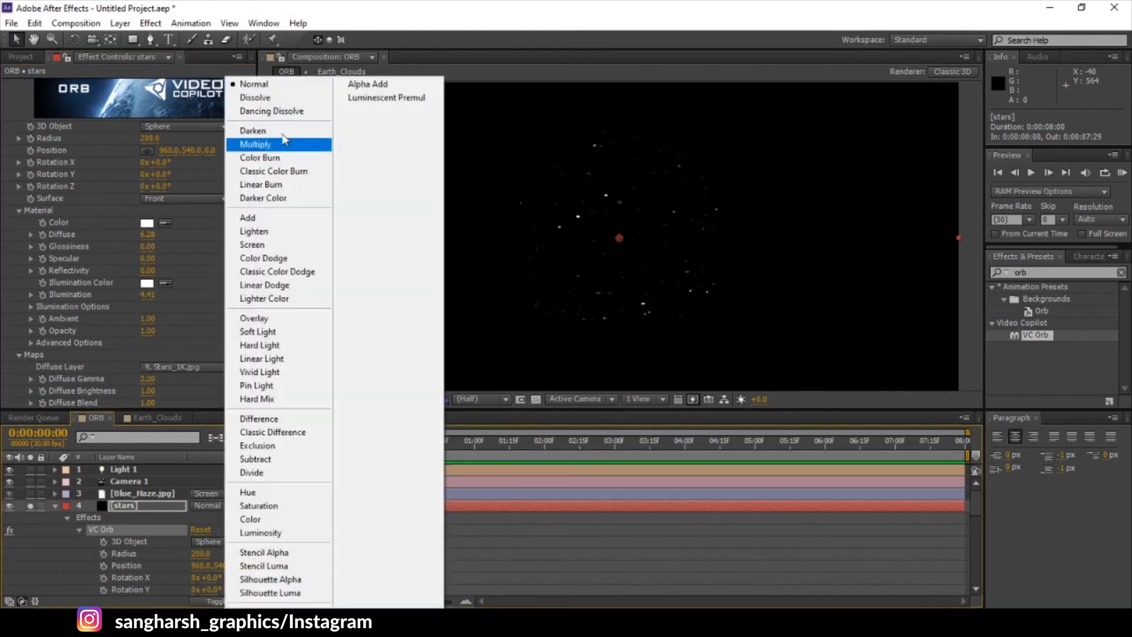
{"action": "left_click", "coordinate": [256, 245]}
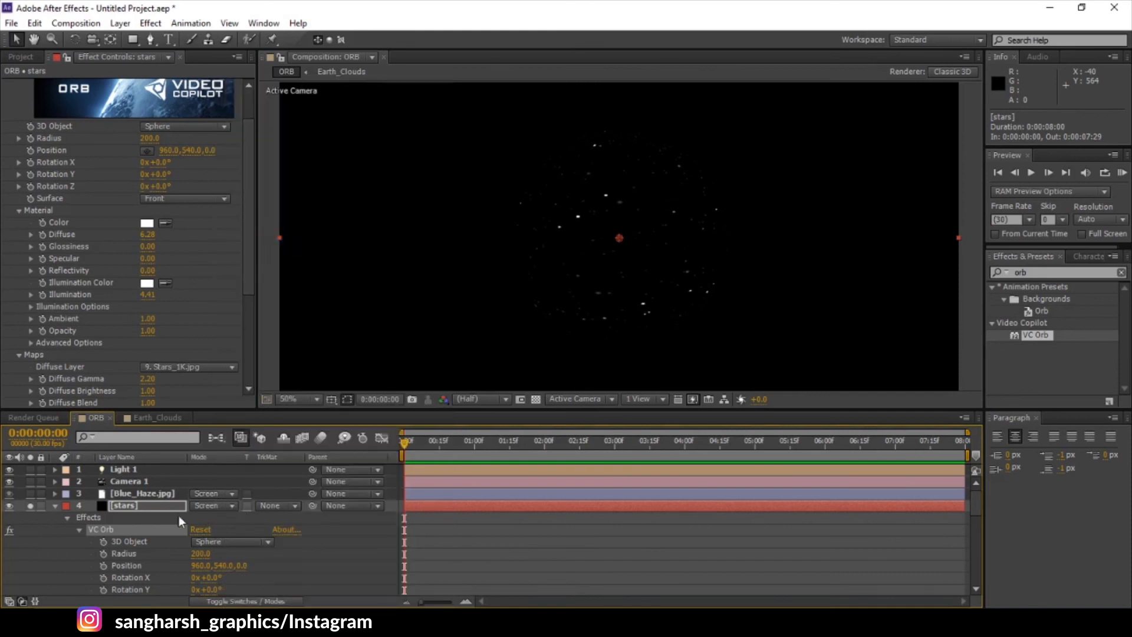
{"action": "left_click", "coordinate": [174, 138]}
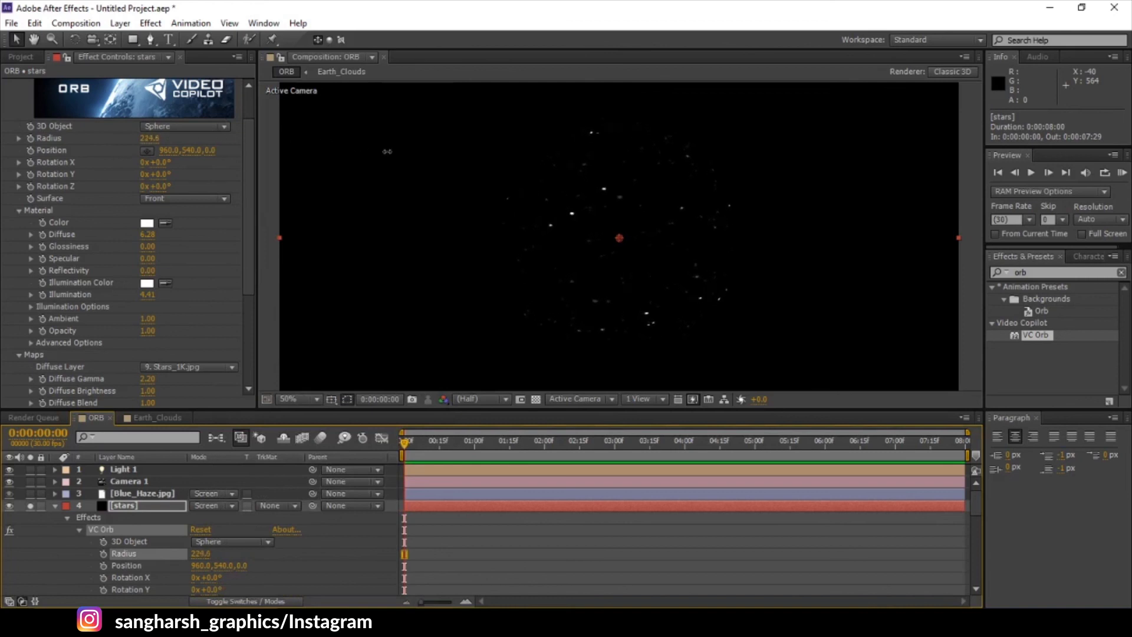
{"action": "left_click_drag", "start_coordinate": [982, 243], "coordinate": [836, 259]}
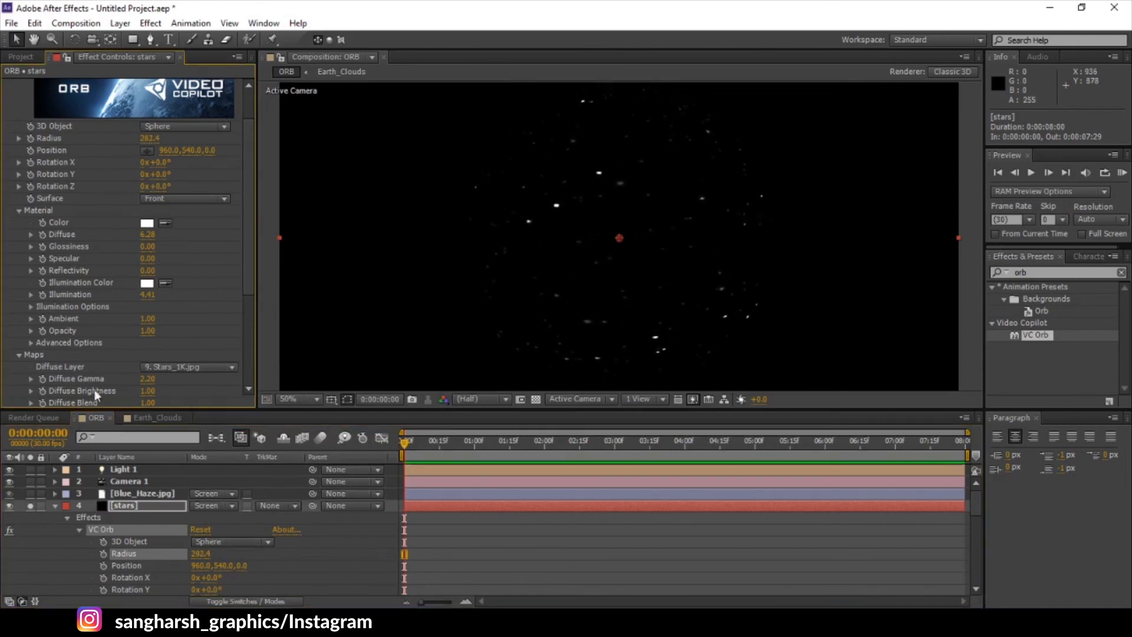
Step: Turn off solo for the stars layer to display it together with the Earth
{"action": "scroll", "coordinate": [189, 326], "scroll_direction": "down", "scroll_amount": 4}
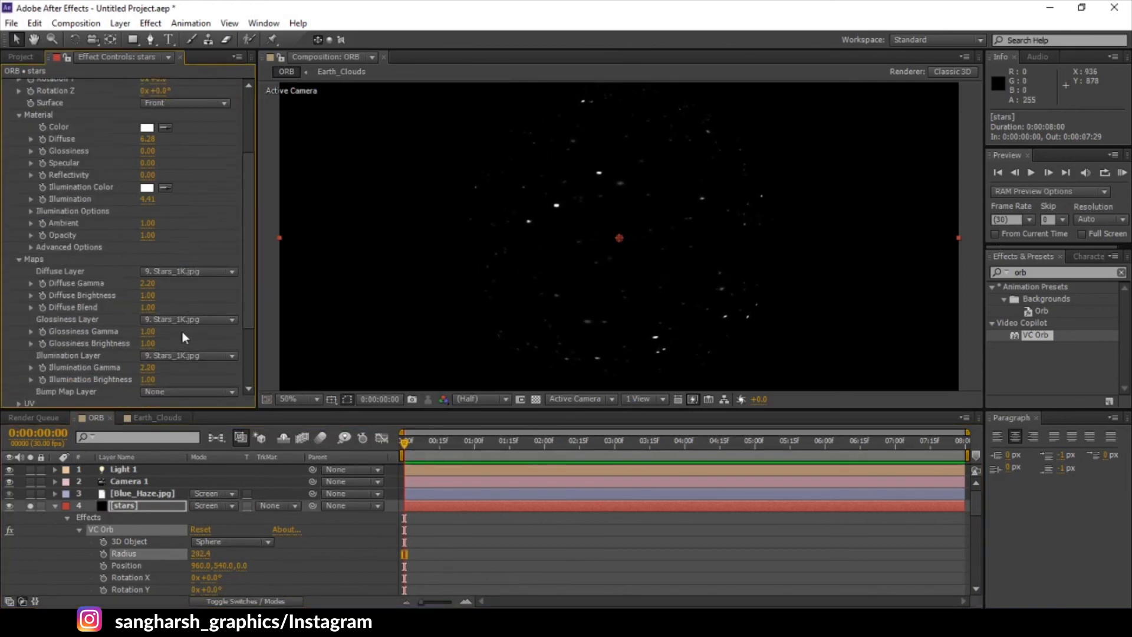
{"action": "left_click", "coordinate": [30, 506]}
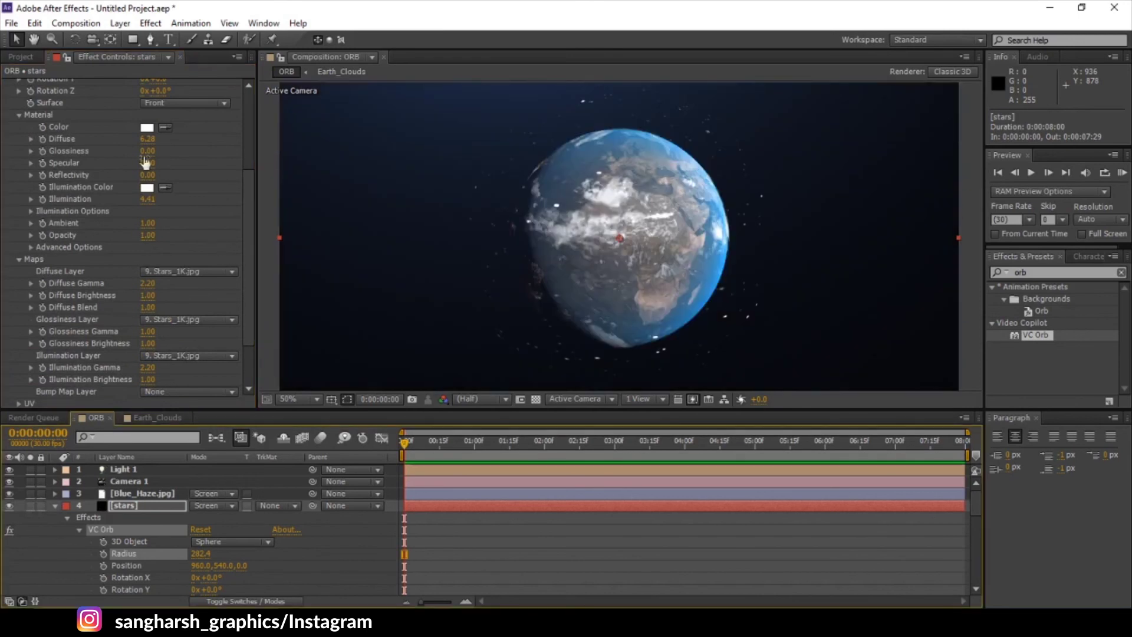
Step: Set the stars orb's Radius to 100
{"action": "scroll", "coordinate": [155, 160], "scroll_direction": "up", "scroll_amount": 3}
{"action": "left_click", "coordinate": [149, 106]}
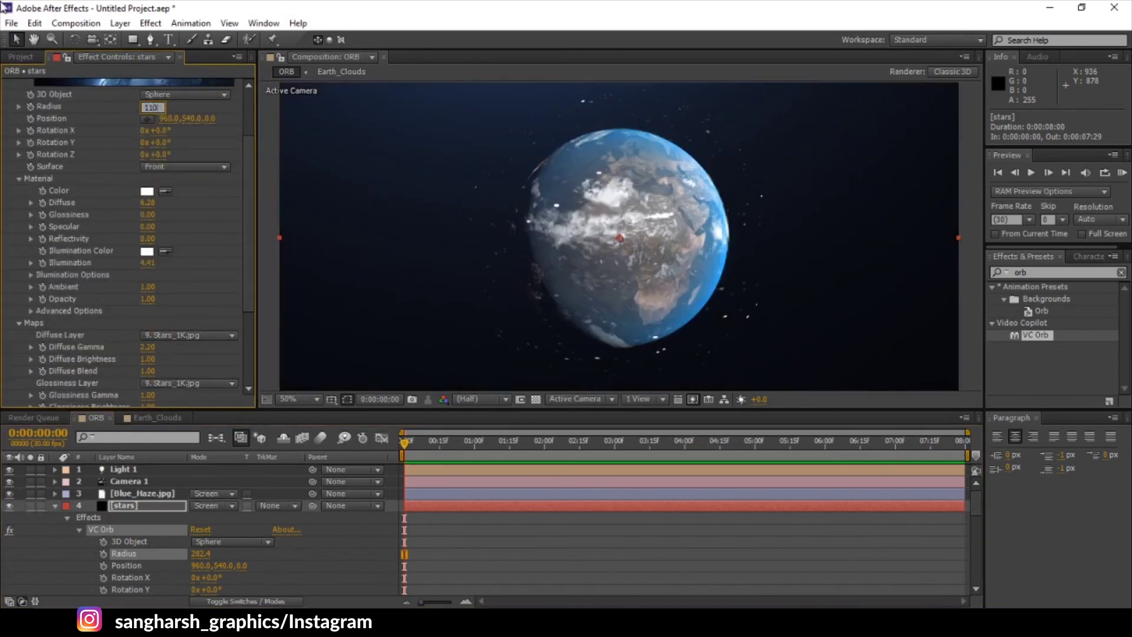
{"action": "key", "text": "BackSpace"}
{"action": "key", "text": "BackSpace"}
{"action": "type", "text": "00"}
{"action": "key", "text": "Return"}
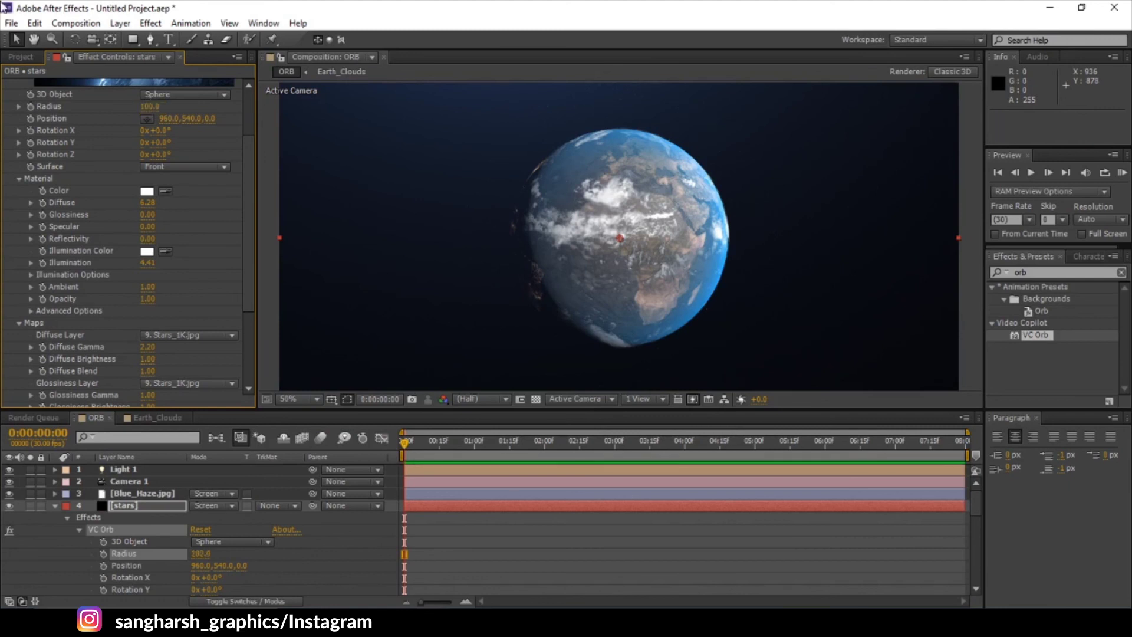
Step: Set the stars orb's Radius to 1000
{"action": "key", "text": "comma"}
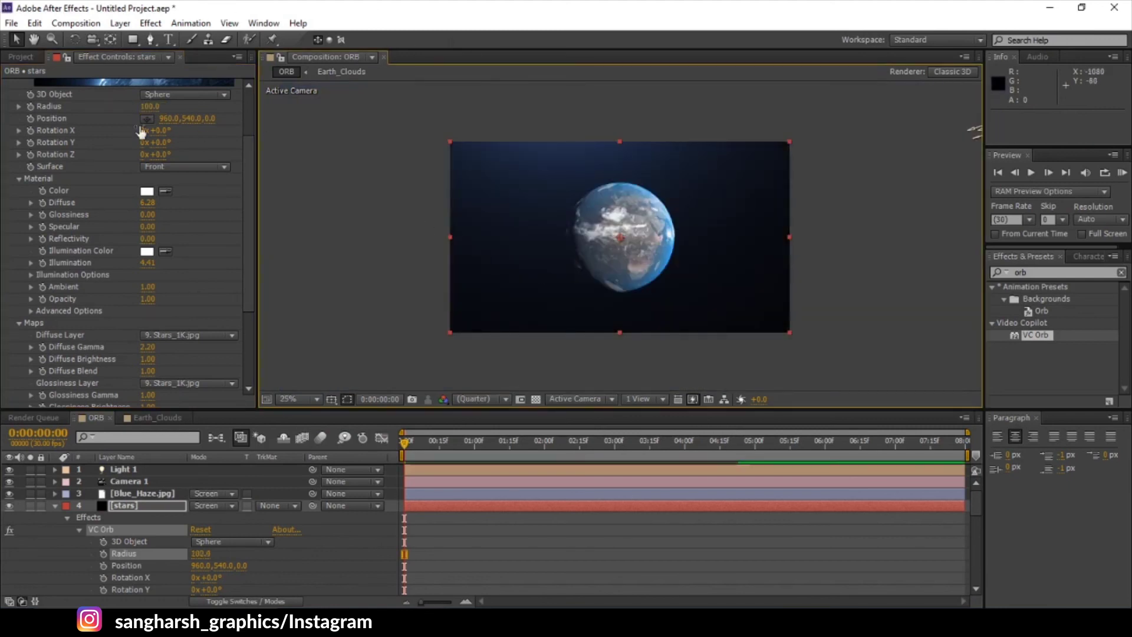
{"action": "left_click", "coordinate": [149, 106]}
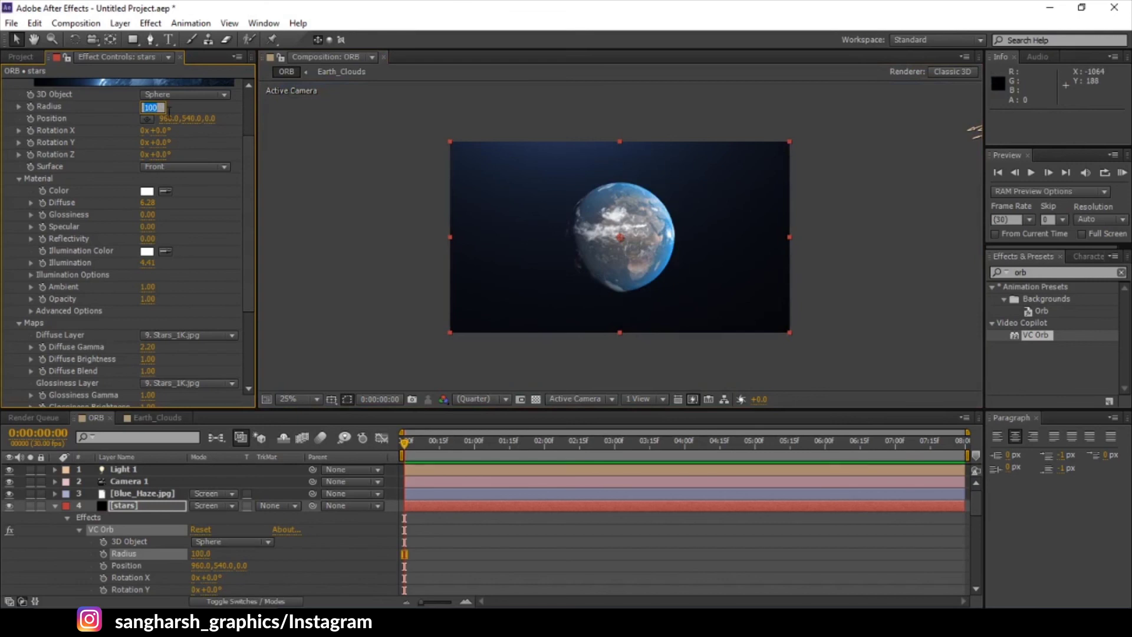
{"action": "type", "text": "1000"}
{"action": "key", "text": "Return"}
{"action": "key", "text": "period"}
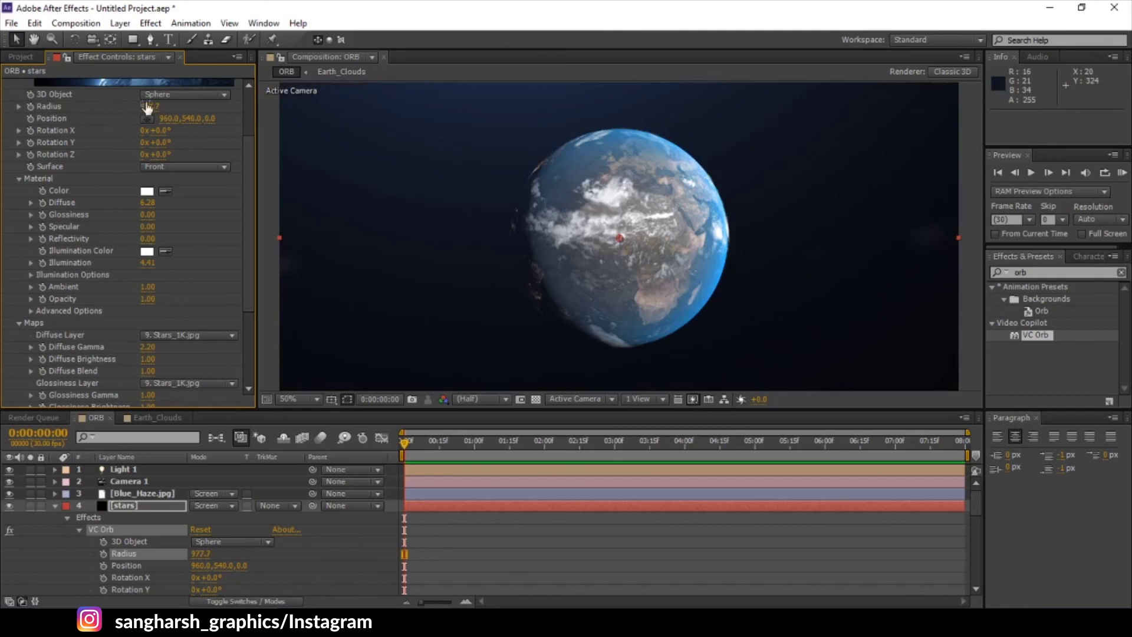
Step: Set the stars orb's Radius to 500, and fine-tune it to 658.5
{"action": "left_click_drag", "start_coordinate": [149, 106], "coordinate": [152, 110]}
{"action": "left_click_drag", "start_coordinate": [58, 125], "coordinate": [137, 104]}
{"action": "left_click", "coordinate": [153, 107]}
{"action": "type", "text": "50"}
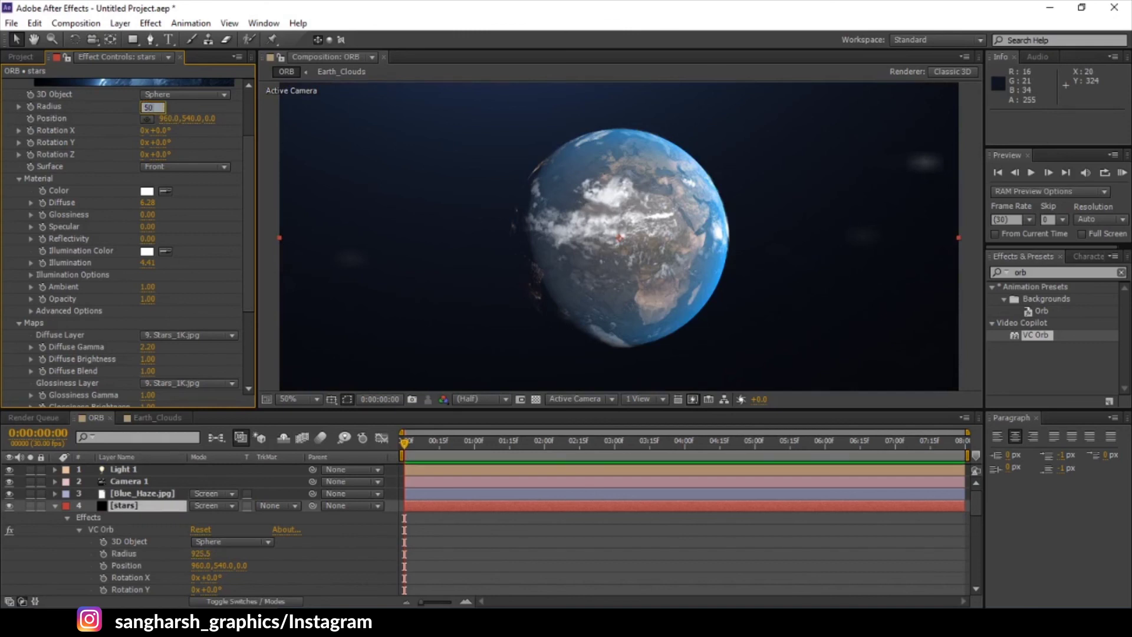
{"action": "type", "text": "0"}
{"action": "key", "text": "Return"}
{"action": "scroll", "coordinate": [513, 212], "scroll_direction": "down", "scroll_amount": 2}
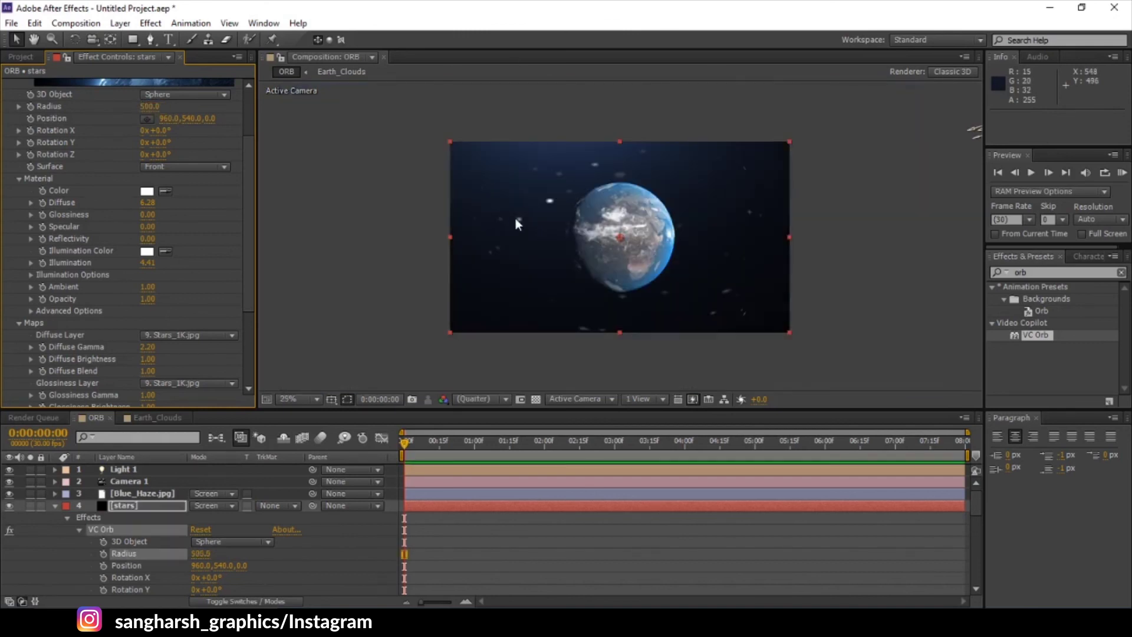
{"action": "left_click_drag", "start_coordinate": [149, 107], "coordinate": [419, 132]}
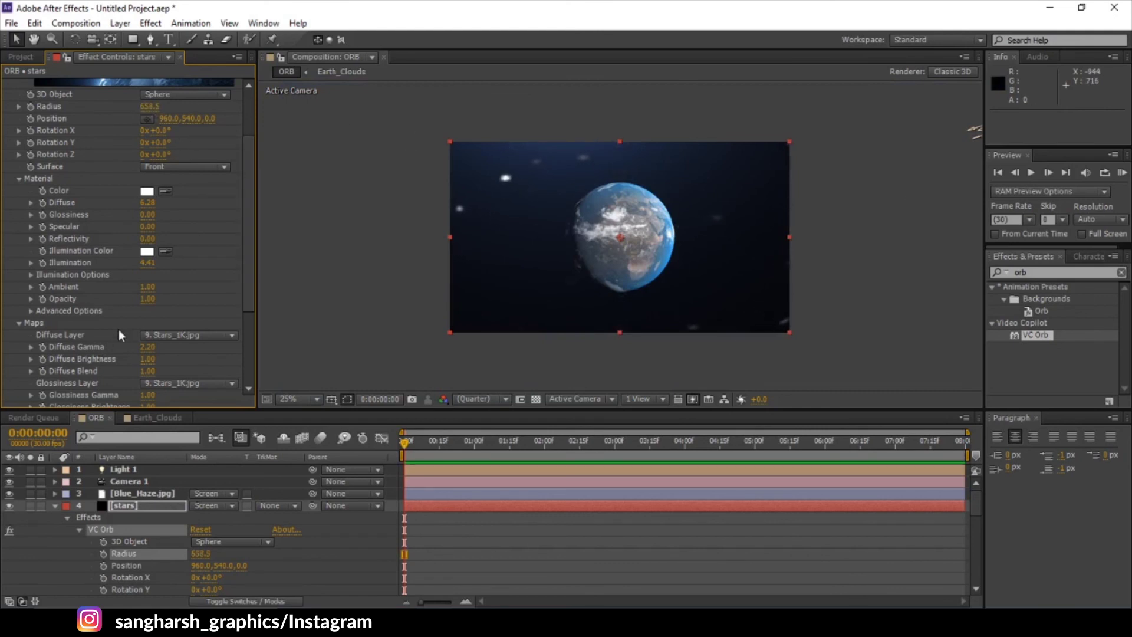
Step: Set both UV Repeat X and UV Repeat Y of the stars orb to 5 for smaller, denser stars
{"action": "scroll", "coordinate": [123, 331], "scroll_direction": "down", "scroll_amount": 4}
{"action": "left_click", "coordinate": [18, 340]}
{"action": "scroll", "coordinate": [89, 337], "scroll_direction": "down", "scroll_amount": 1}
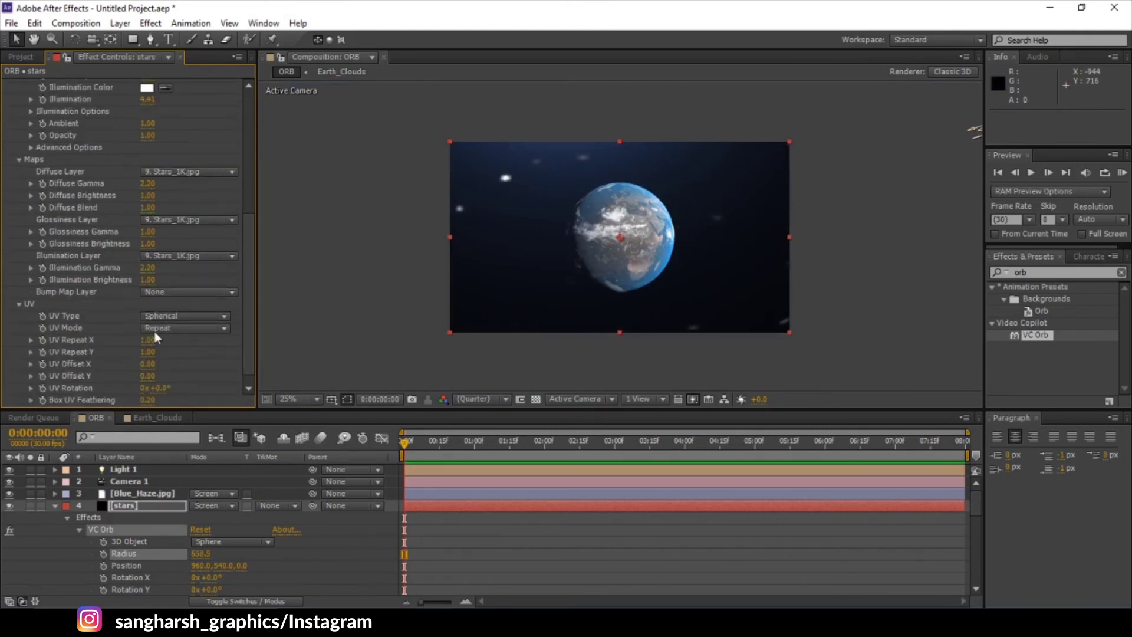
{"action": "type", "text": "5"}
{"action": "key", "text": "Return"}
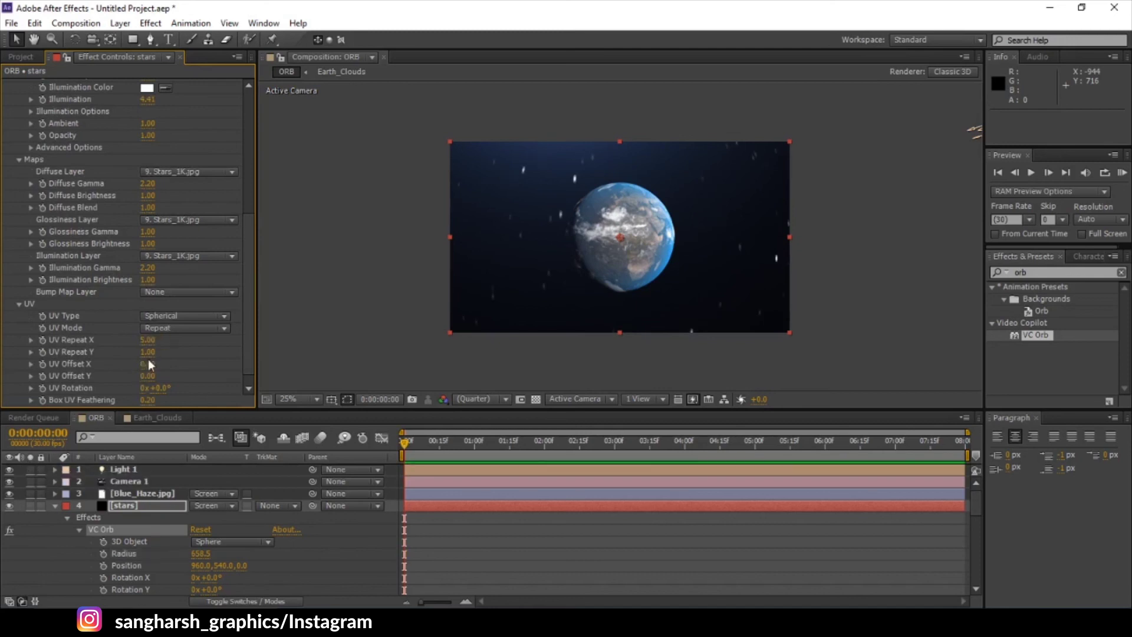
{"action": "left_click", "coordinate": [147, 352]}
{"action": "type", "text": "5"}
{"action": "key", "text": "Return"}
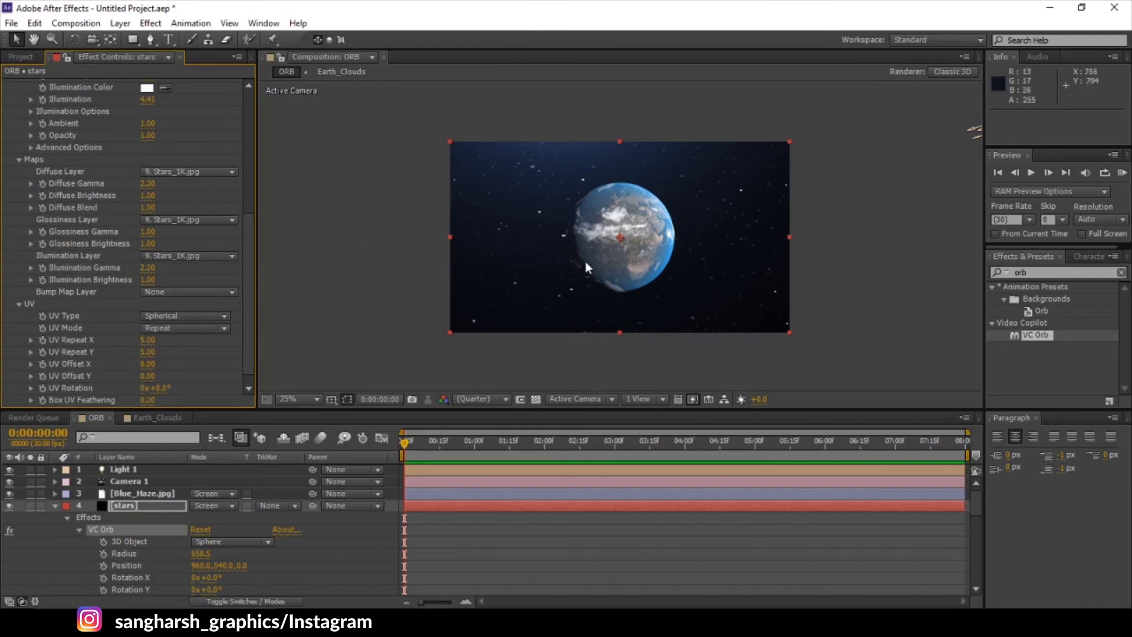
Step: Move the stars layer down the layer stack, below the Earth layers and just above Stars_1K.jpg
{"action": "key", "text": "c"}
{"action": "left_click_drag", "start_coordinate": [621, 246], "coordinate": [686, 244]}
{"action": "scroll", "coordinate": [607, 241], "scroll_direction": "up", "scroll_amount": 2}
{"action": "left_click", "coordinate": [143, 506]}
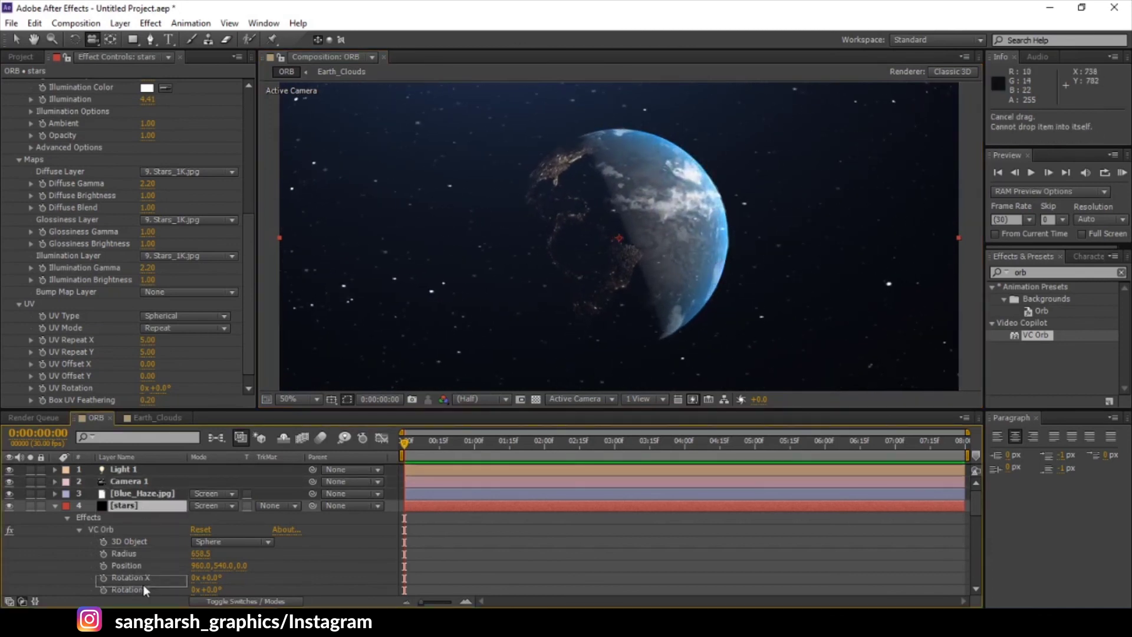
{"action": "left_click_drag", "start_coordinate": [145, 601], "coordinate": [152, 526]}
Step: Orbit the camera around the globe to examine its day and night sides against the starry background
{"action": "left_click_drag", "start_coordinate": [712, 220], "coordinate": [636, 237]}
{"action": "key", "text": "comma"}
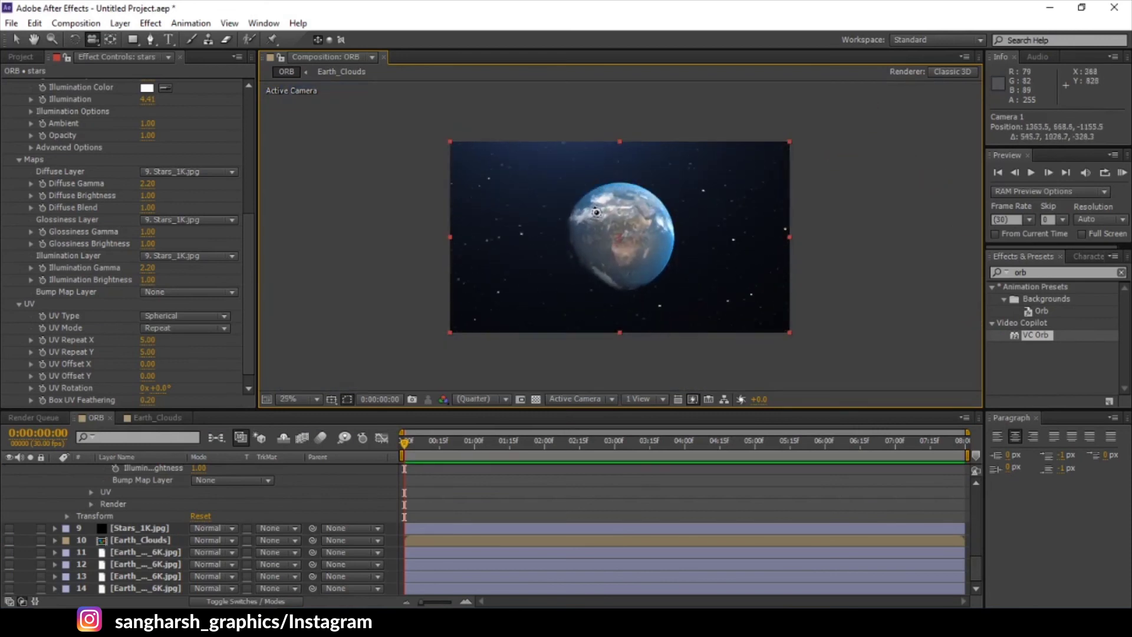
{"action": "left_click_drag", "start_coordinate": [613, 222], "coordinate": [650, 228]}
{"action": "left_click_drag", "start_coordinate": [877, 125], "coordinate": [976, 139]}
{"action": "left_click_drag", "start_coordinate": [882, 129], "coordinate": [871, 143]}
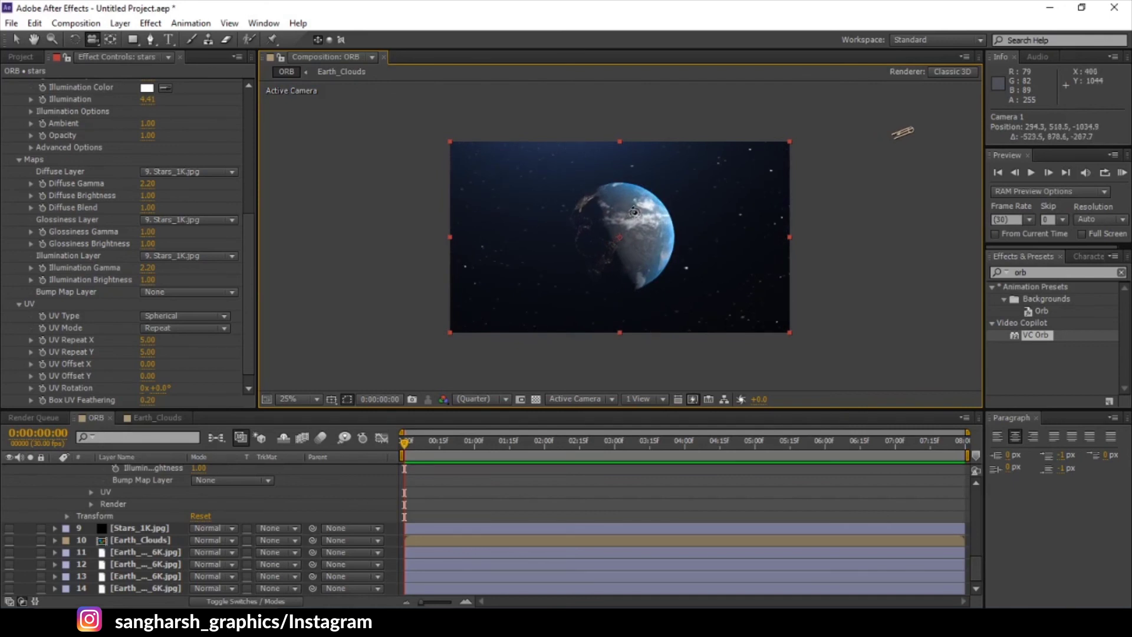
{"action": "left_click_drag", "start_coordinate": [902, 130], "coordinate": [852, 152]}
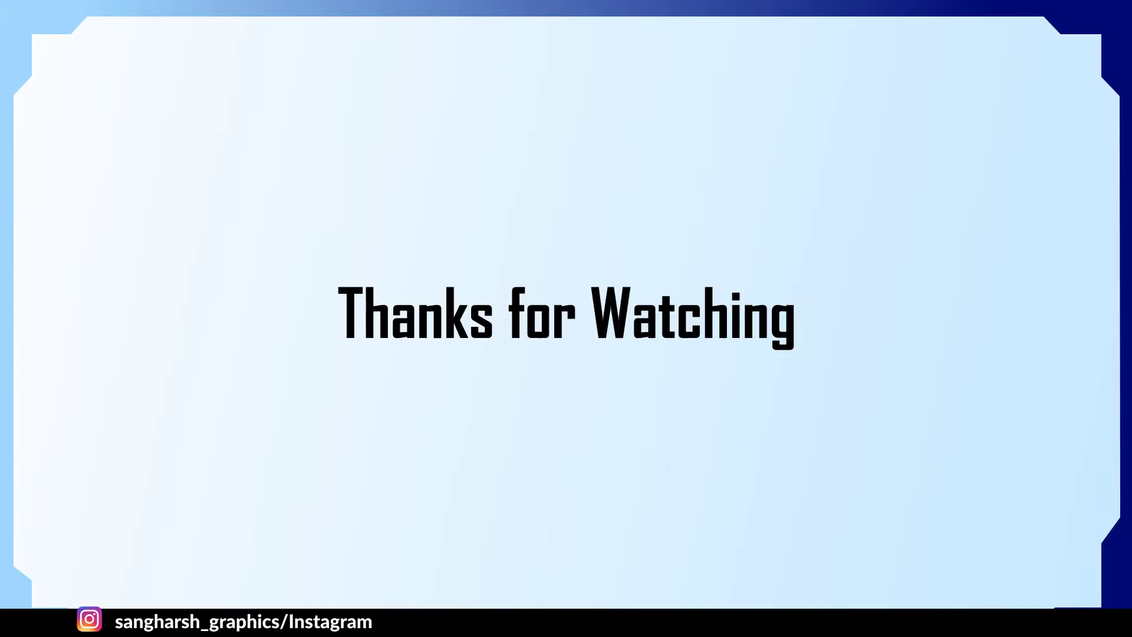